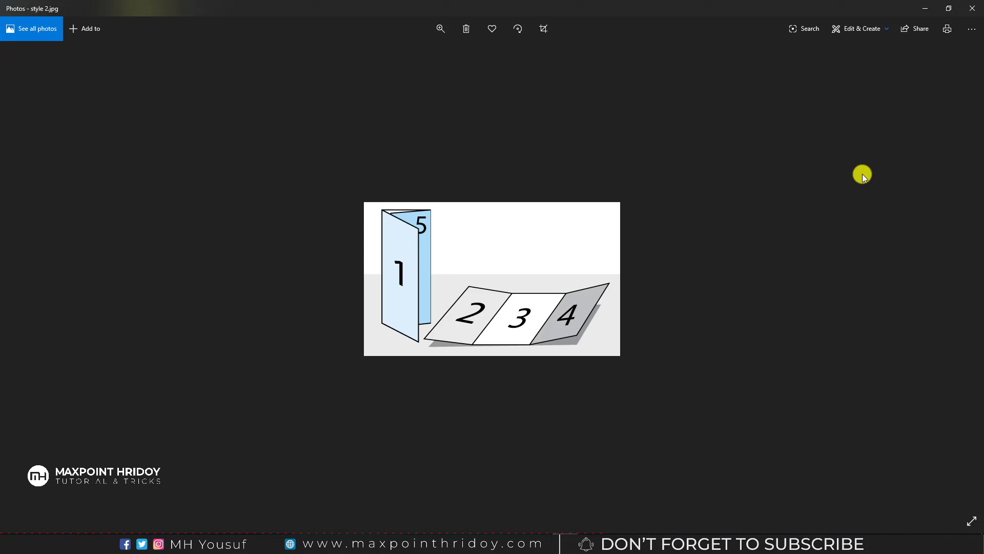
Step: Close the fold-style picture and view the finished brochure images 1.jpg, 2.jpg and 3.jpg as reference
click(973, 8)
double_click(313, 73)
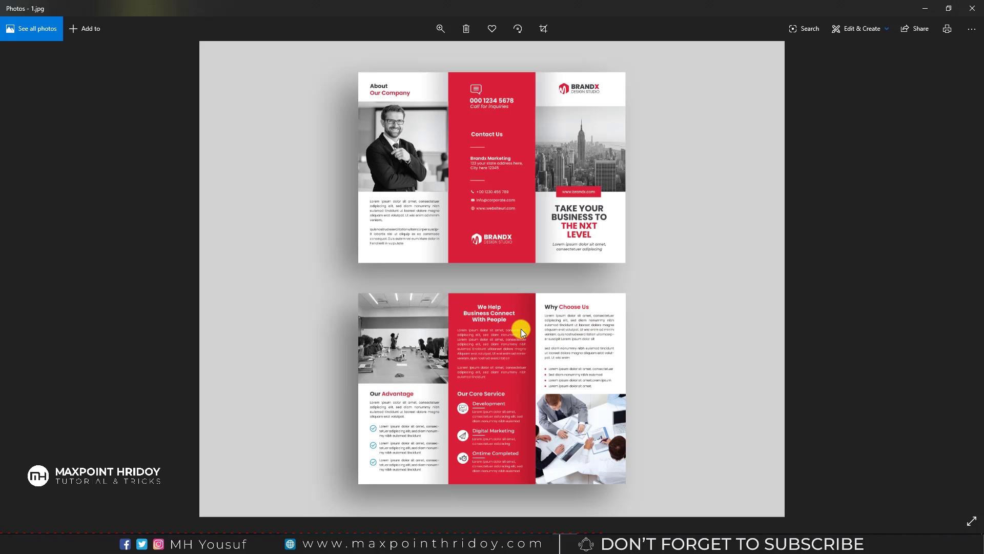
key(Right)
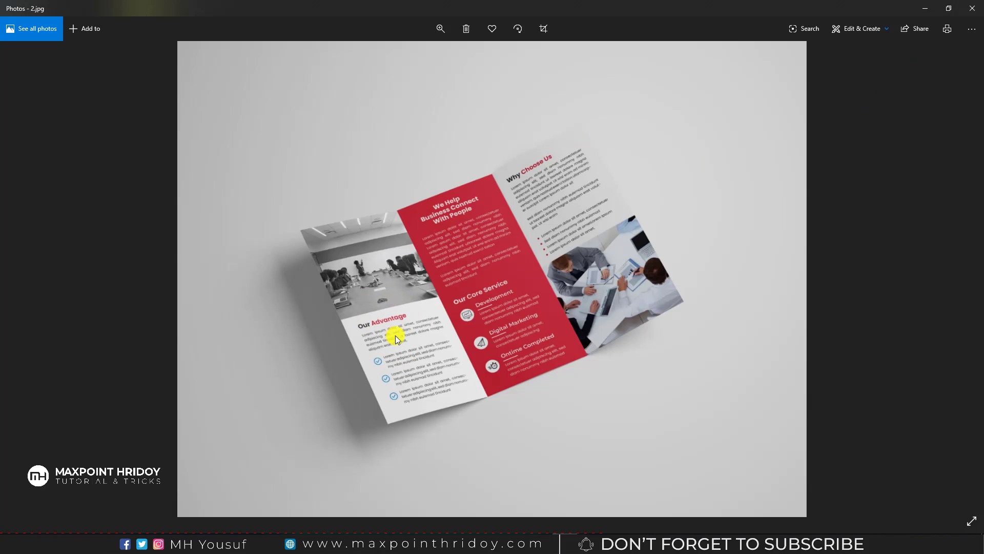
key(Right)
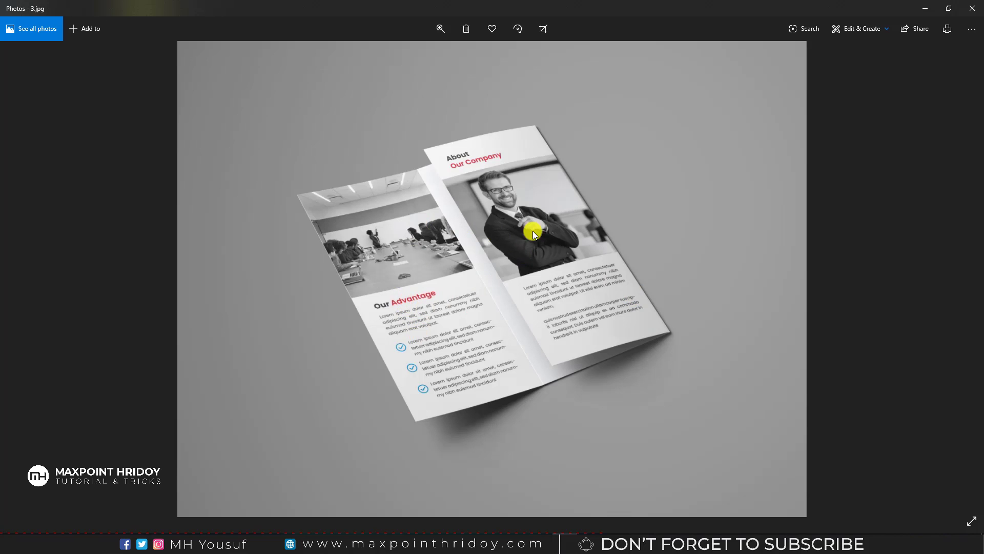
click(974, 9)
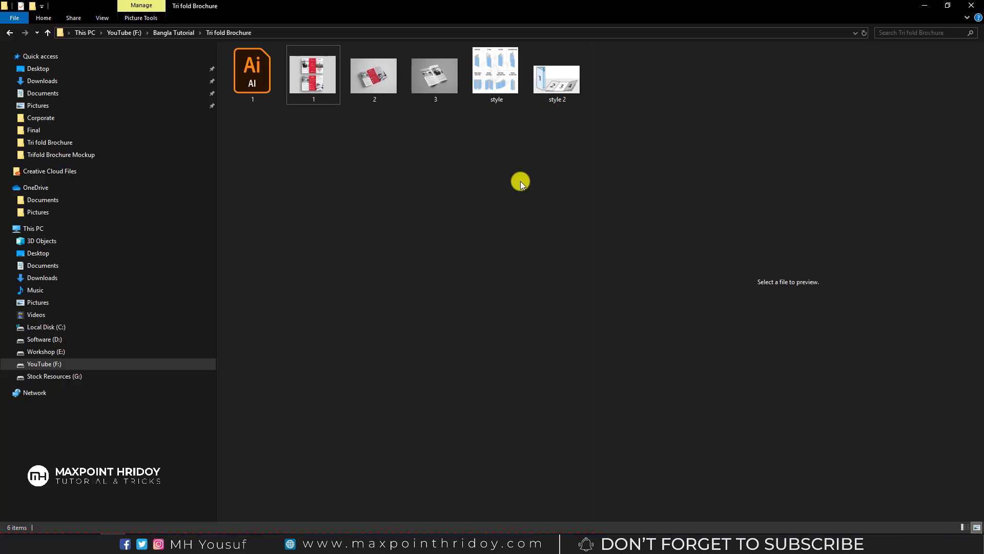
Step: Switch to Illustrator and set up a new document named Trifold Brochure with 2 artboards
click(394, 533)
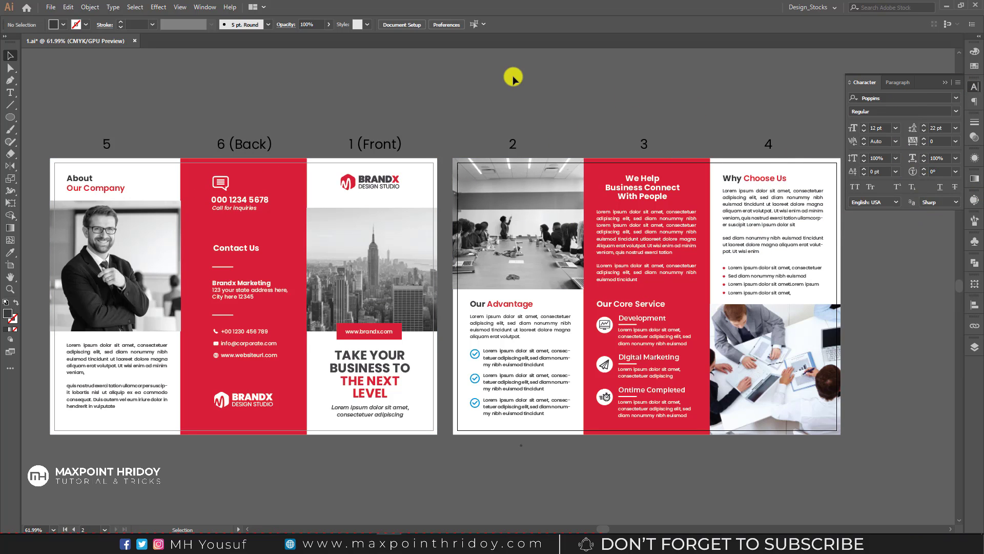
click(50, 7)
click(57, 23)
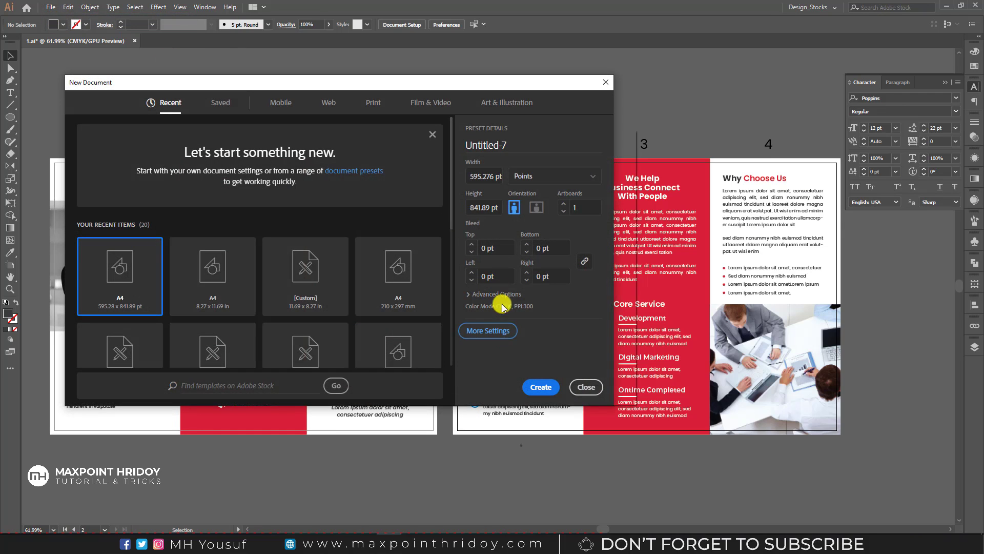
click(496, 330)
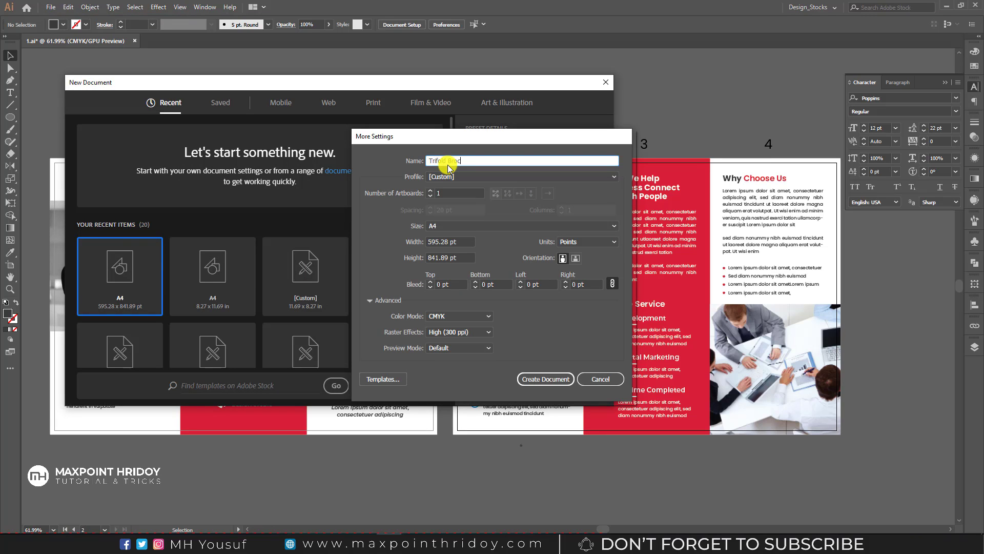
click(430, 191)
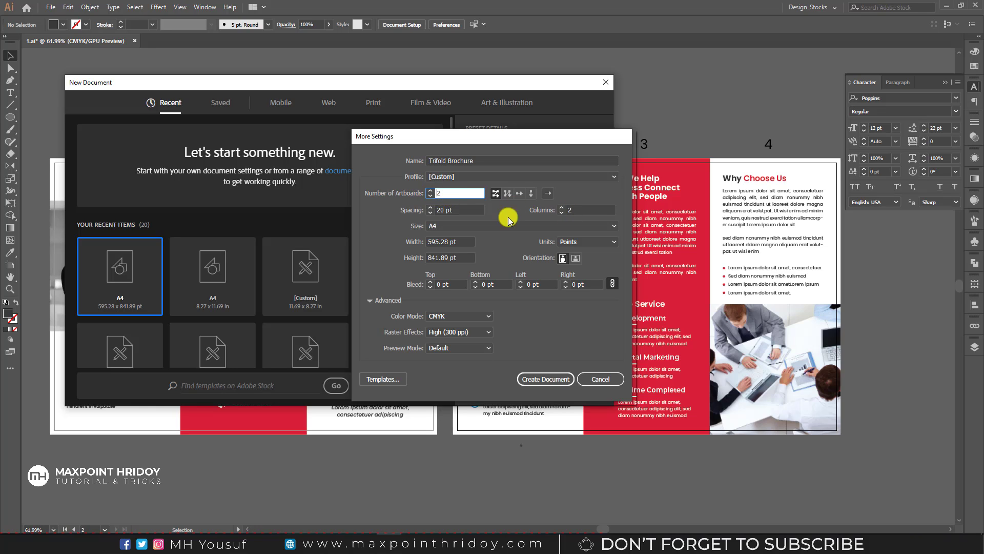
Step: Set the new document's units to inches and the artboard spacing to 0.5 in
click(588, 241)
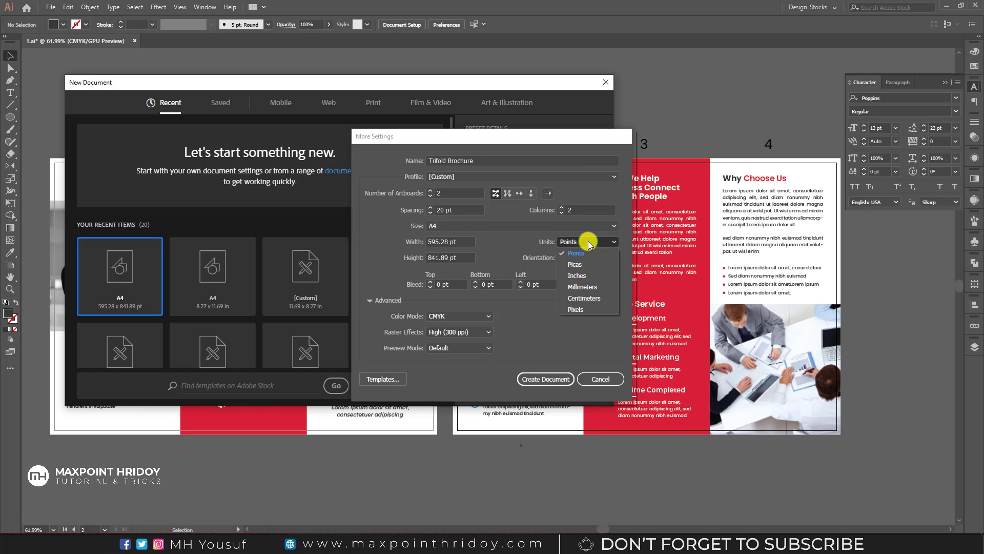
click(576, 275)
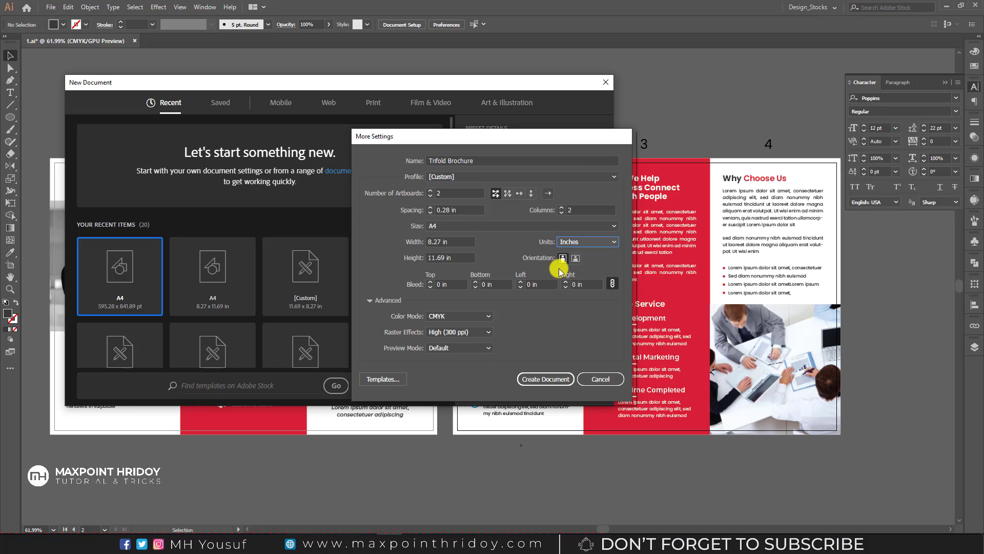
click(431, 210)
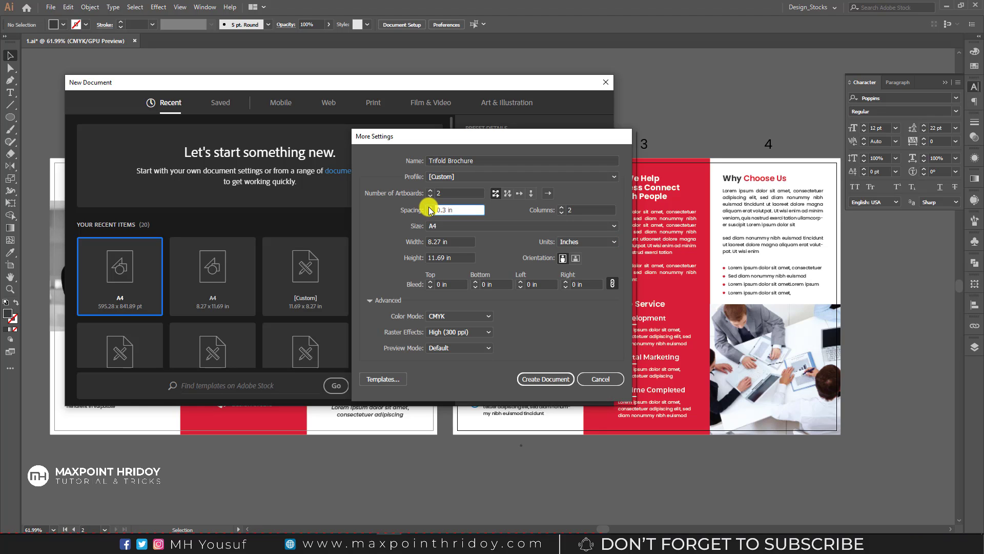
click(429, 208)
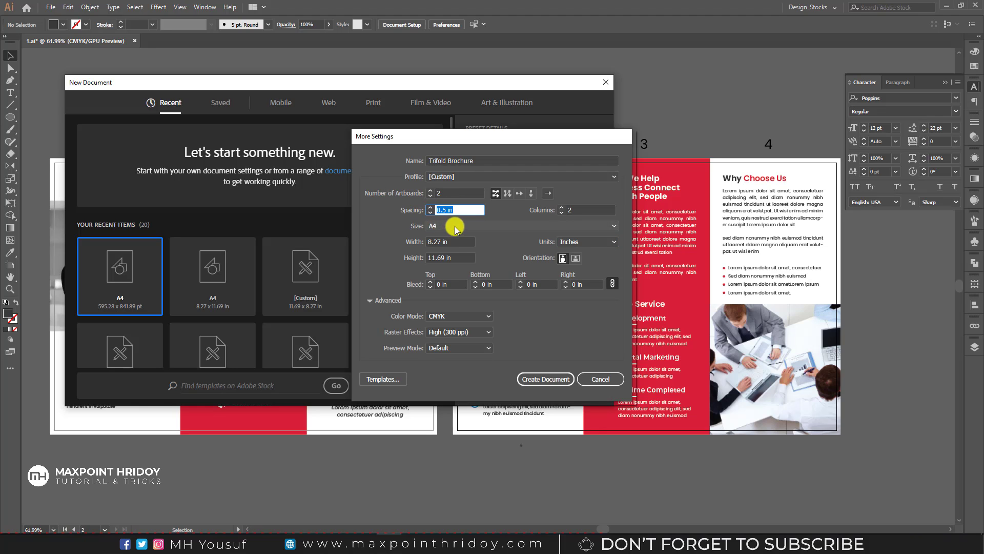
Step: Choose A4 size in landscape orientation with a 0.125 in bleed on all sides, and create the document
click(468, 225)
click(440, 261)
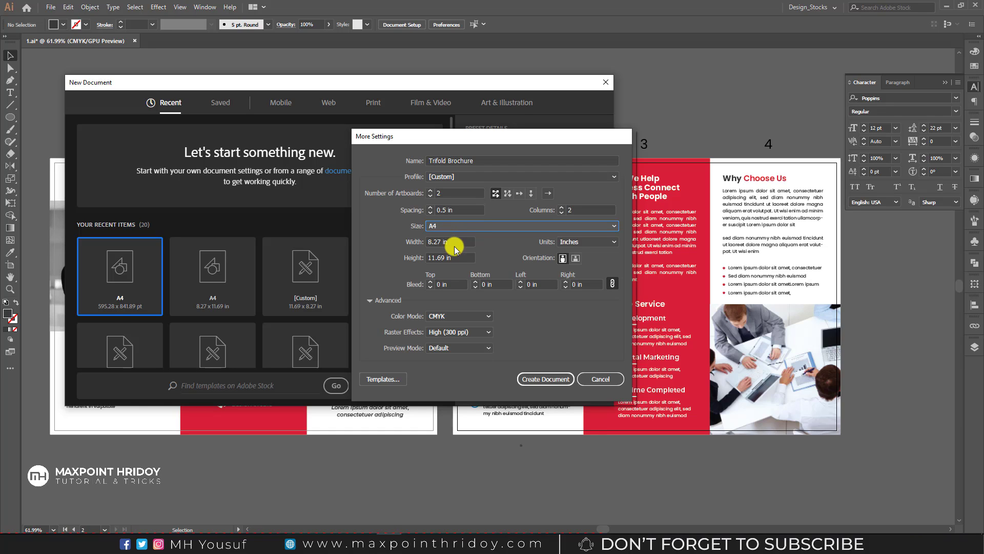
click(575, 258)
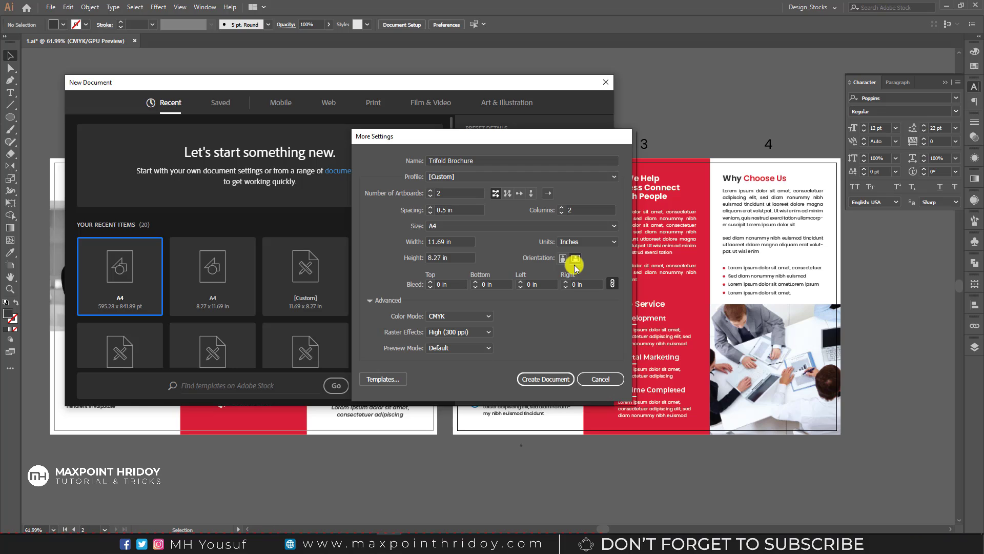
click(431, 281)
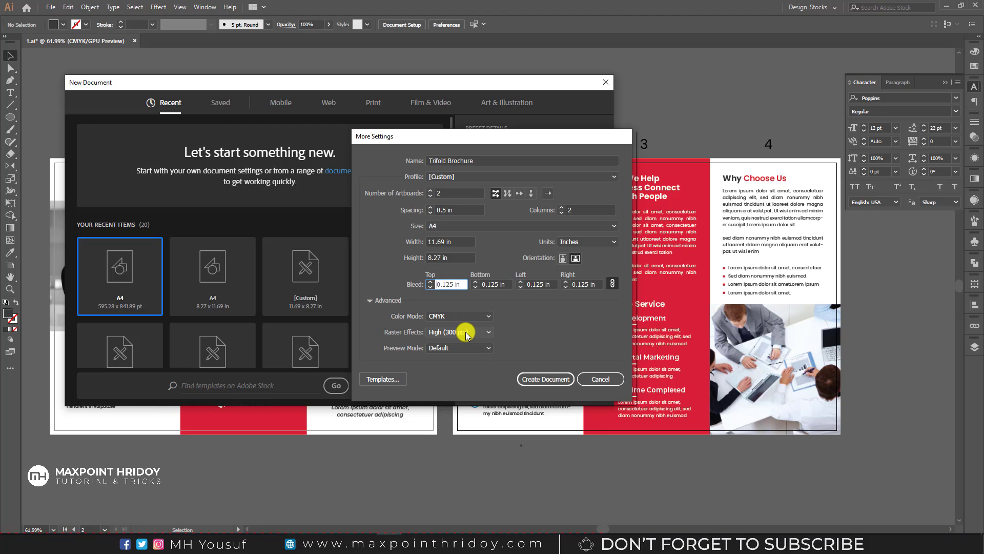
click(544, 379)
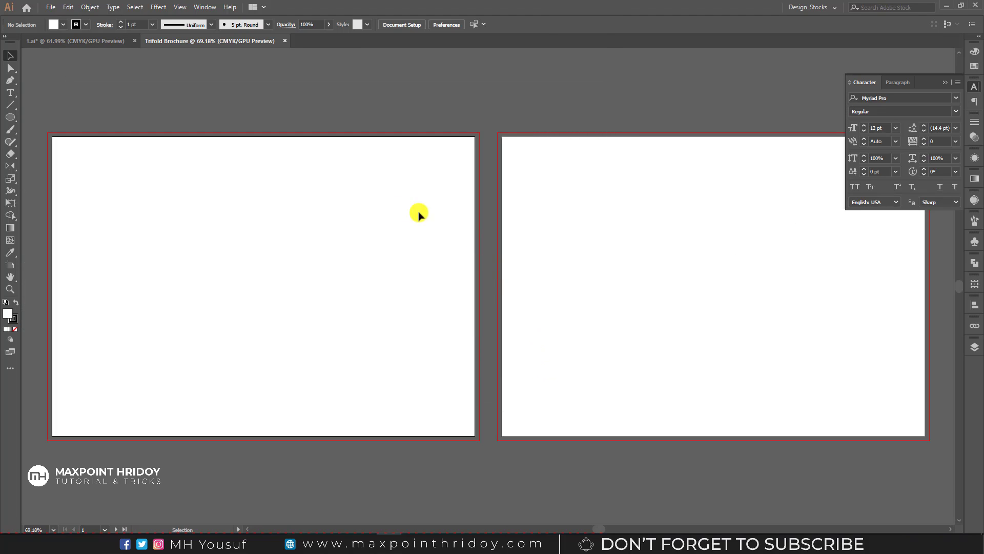
Step: Look over the two blank artboards and the bleed lines around them
drag(446, 175, 359, 202)
drag(482, 211, 408, 230)
drag(408, 231, 482, 216)
drag(388, 210, 407, 227)
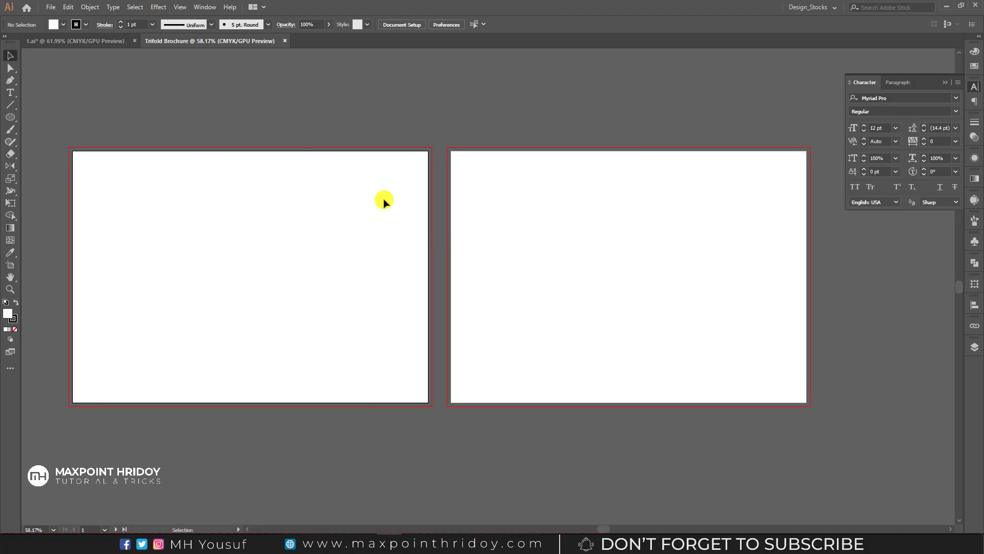
drag(538, 226, 615, 230)
drag(240, 184, 257, 192)
drag(443, 190, 458, 174)
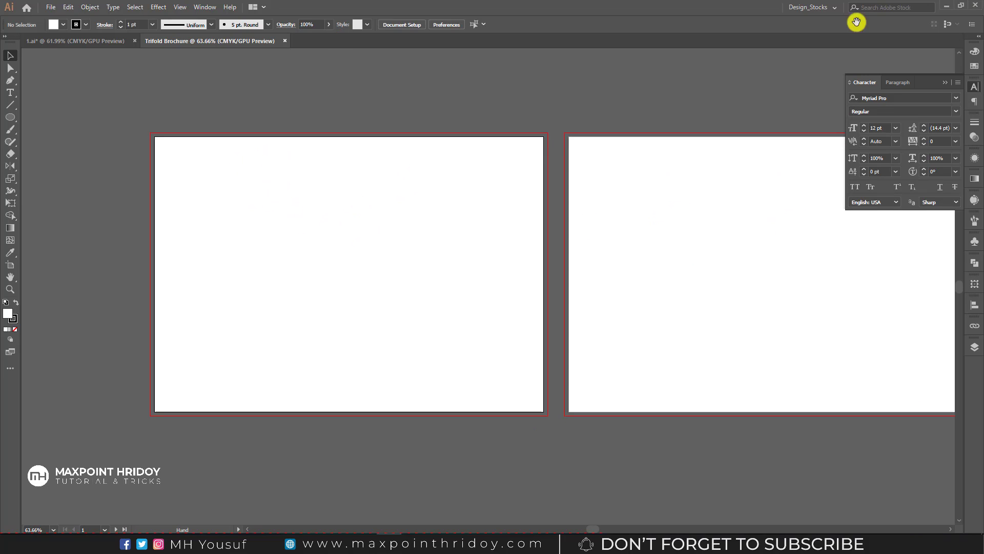
drag(197, 310, 162, 329)
drag(248, 254, 273, 270)
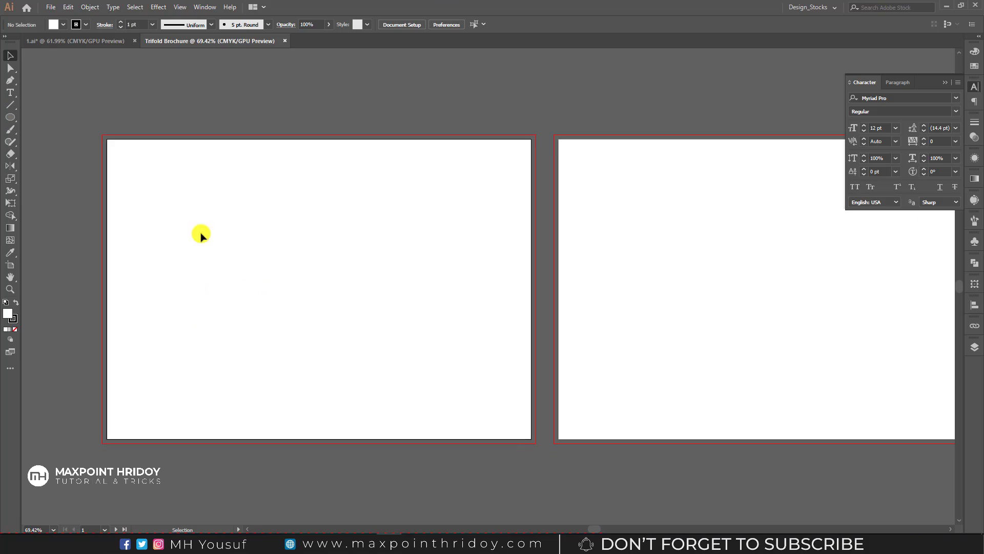
Step: Draw a rectangle covering the whole first artboard, about 11.69 by 8.27 in
click(9, 117)
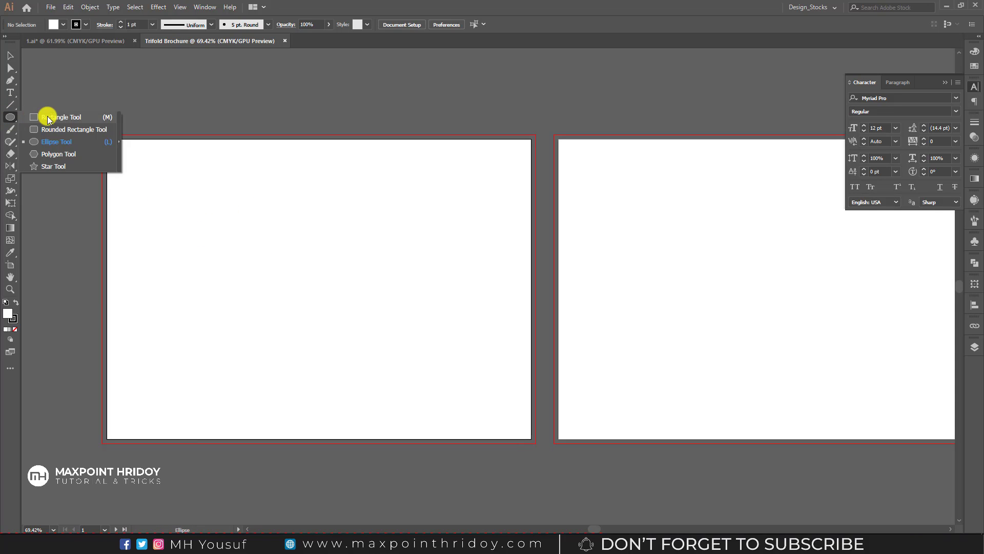
click(38, 114)
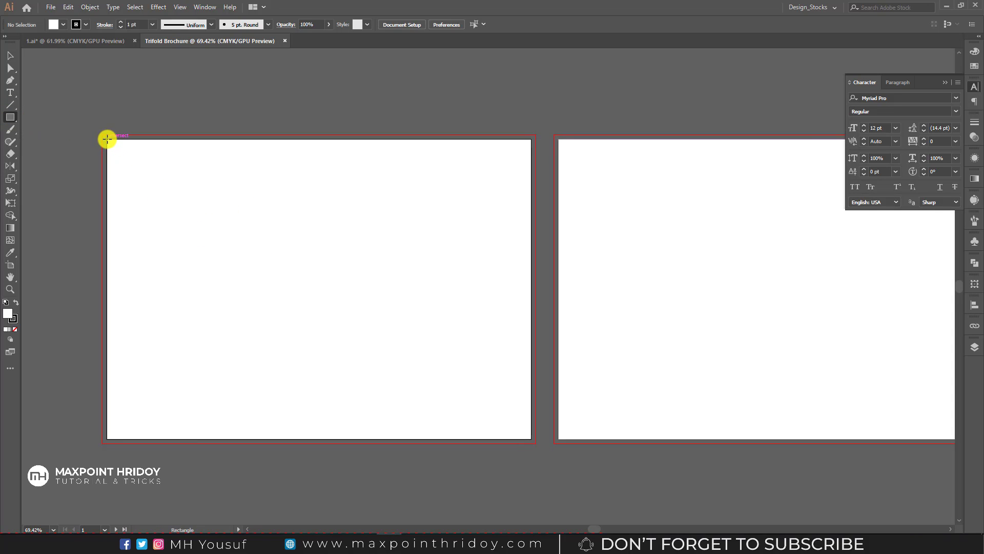
drag(108, 138, 530, 438)
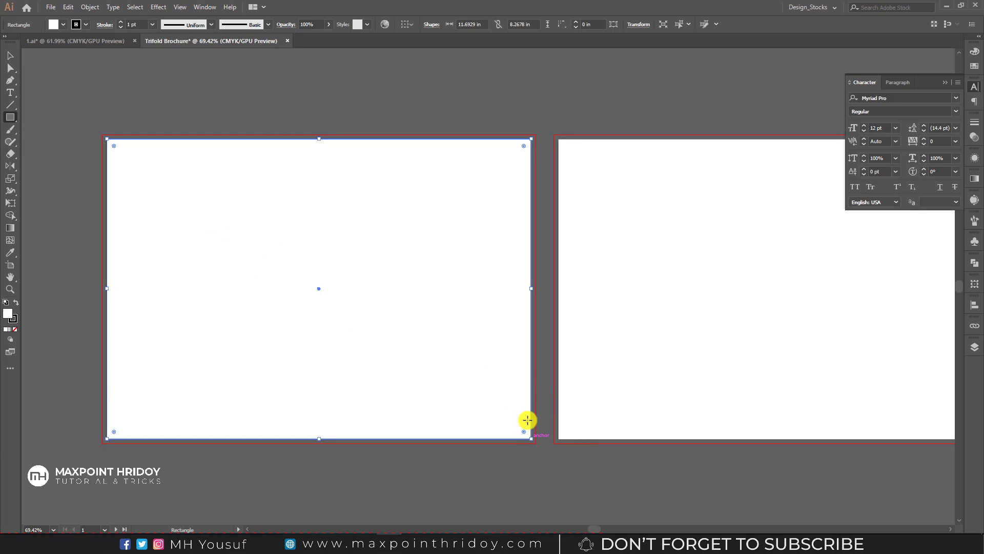
Step: Remove the rectangle's stroke and give it a pale yellow fill with Y at 24%
click(975, 51)
click(854, 77)
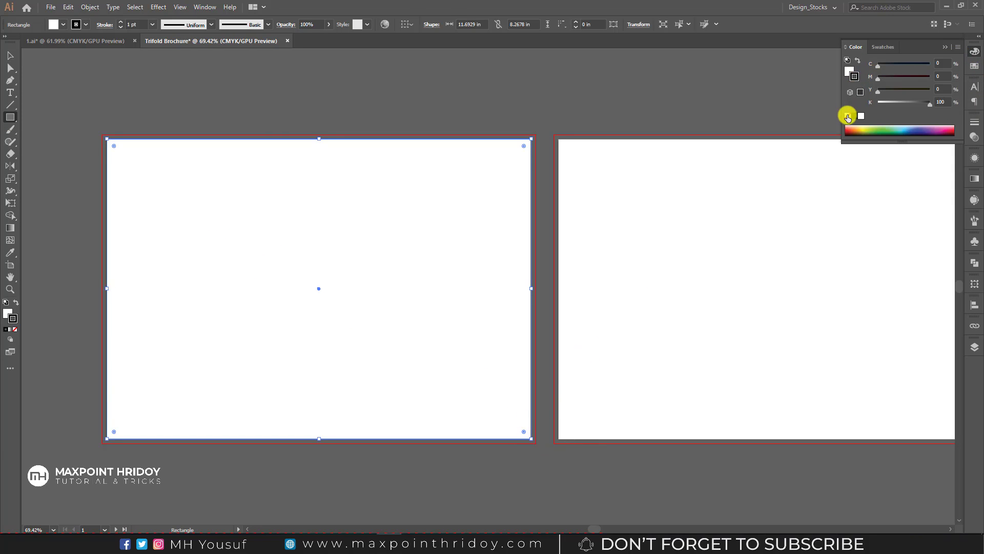
click(847, 116)
click(849, 70)
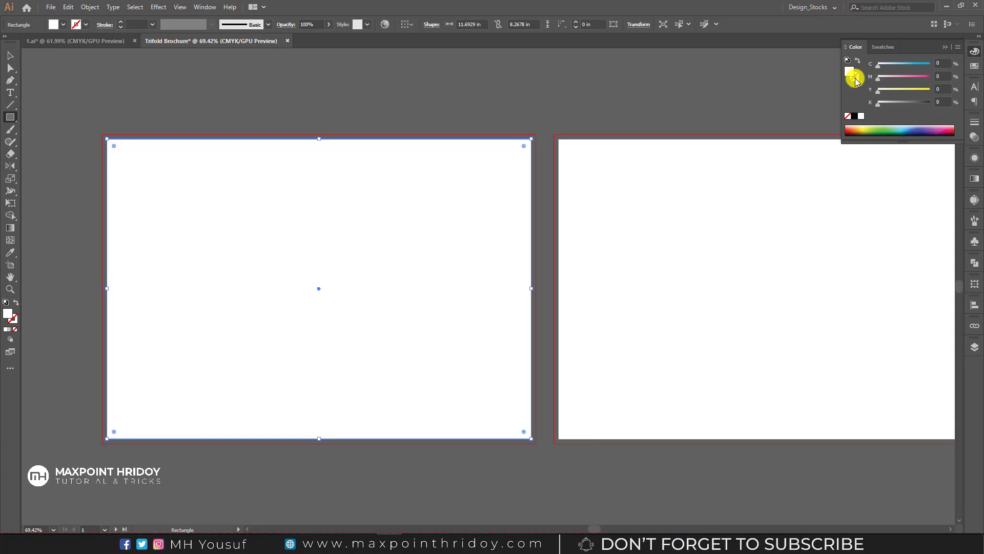
drag(880, 90, 892, 92)
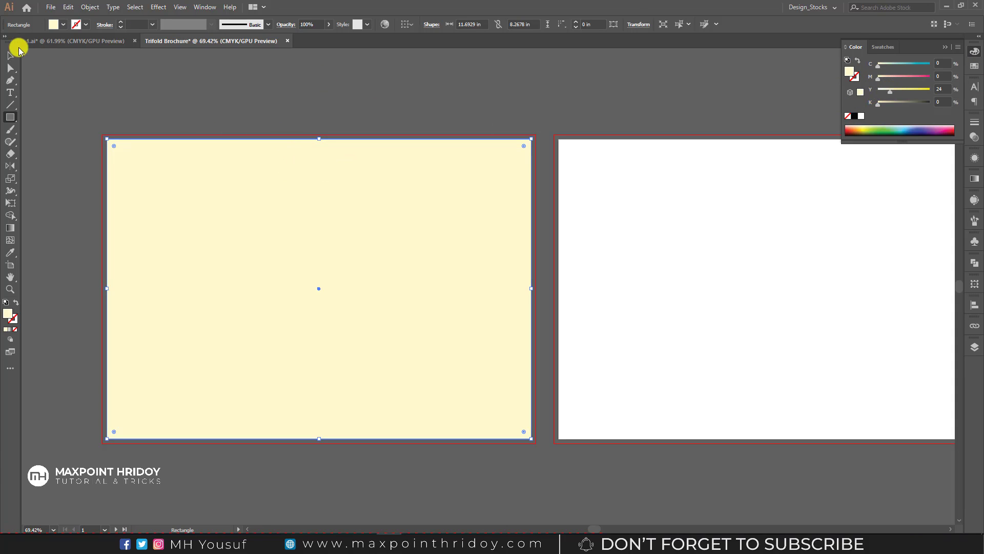
Step: Examine closely how the yellow rectangle's edges sit against the artboard edge and the bleed line
click(11, 54)
click(169, 113)
mouse_move(138, 164)
mouse_down()
mouse_move(334, 205)
mouse_move(150, 180)
mouse_up()
mouse_move(273, 212)
mouse_down()
mouse_move(338, 232)
mouse_move(277, 218)
mouse_up()
scroll(276, 214, up, 1)
drag(204, 93, 363, 354)
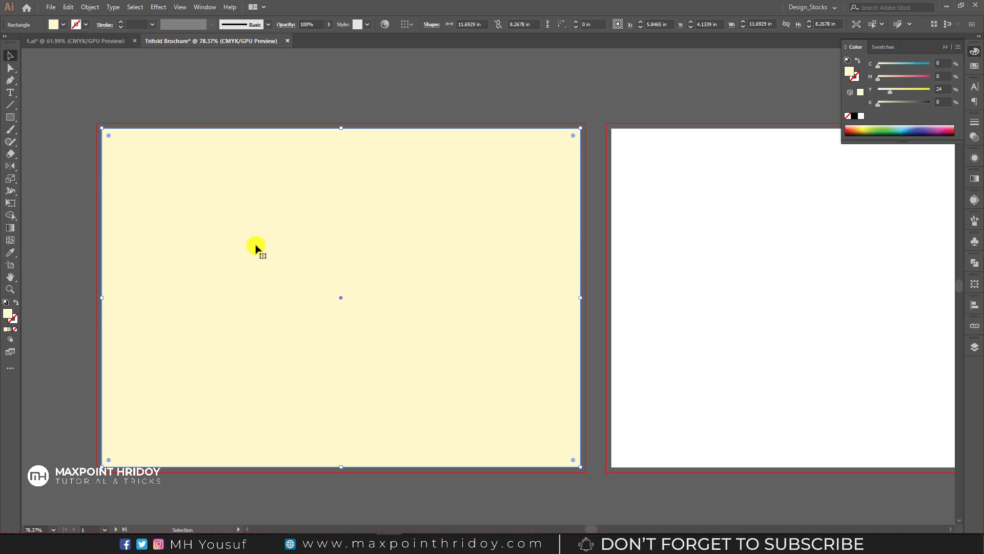
click(63, 124)
key(ctrl+space)
drag(89, 115, 402, 309)
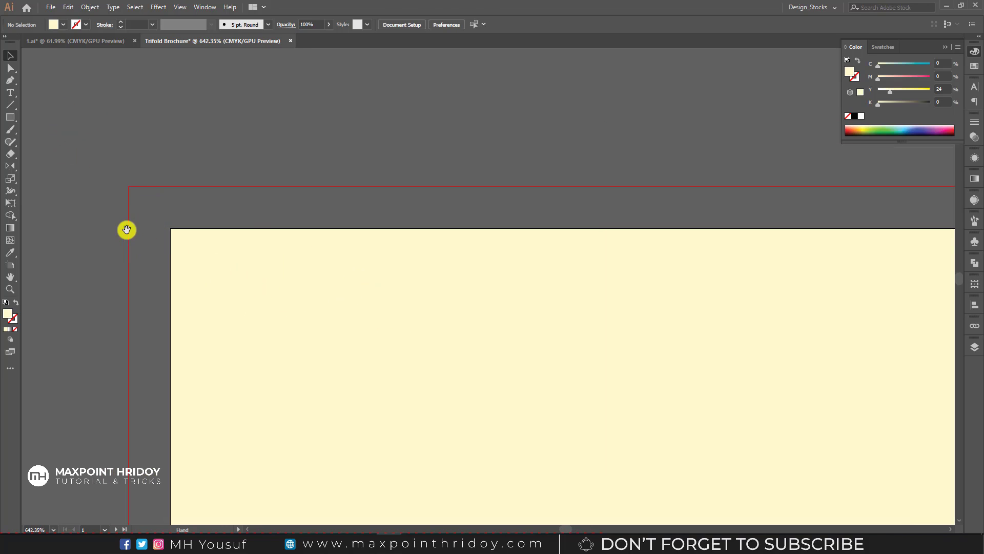
drag(257, 221, 132, 295)
drag(365, 288, 124, 315)
drag(407, 297, 262, 250)
drag(294, 254, 410, 328)
drag(260, 307, 323, 286)
drag(171, 287, 281, 299)
click(273, 234)
click(76, 165)
Step: Split the yellow rectangle into a grid of 1 row and 3 columns with a 0 in column gutter
drag(136, 154, 242, 307)
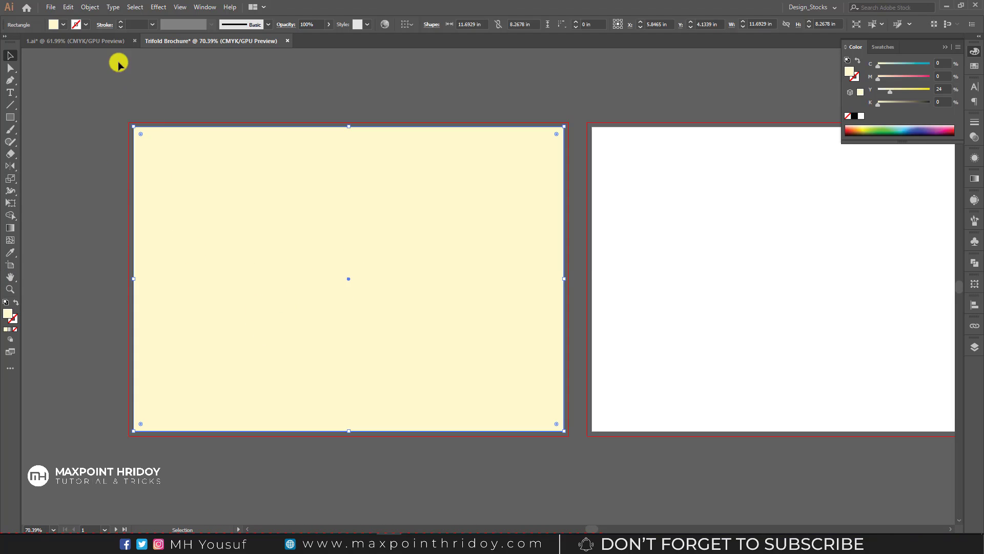
click(90, 7)
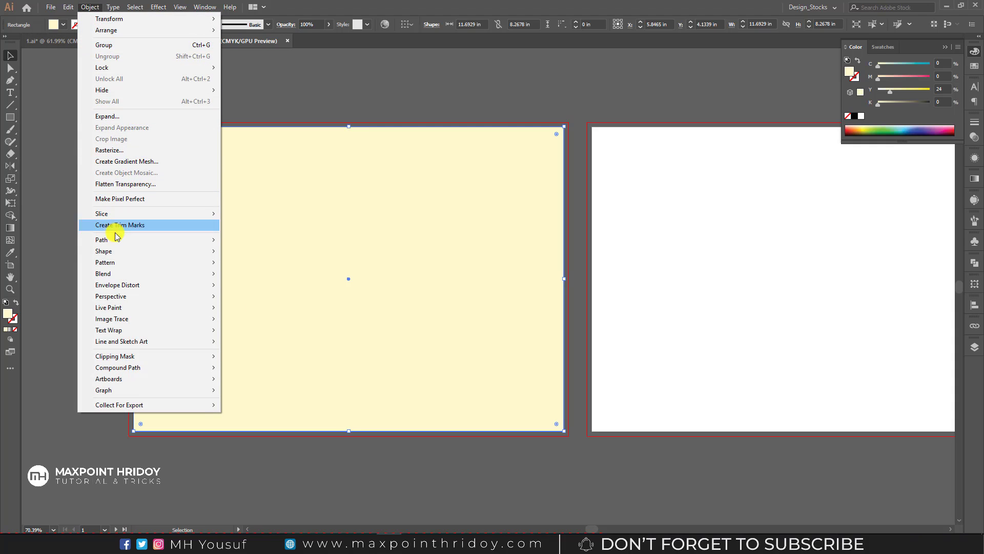
mouse_move(117, 244)
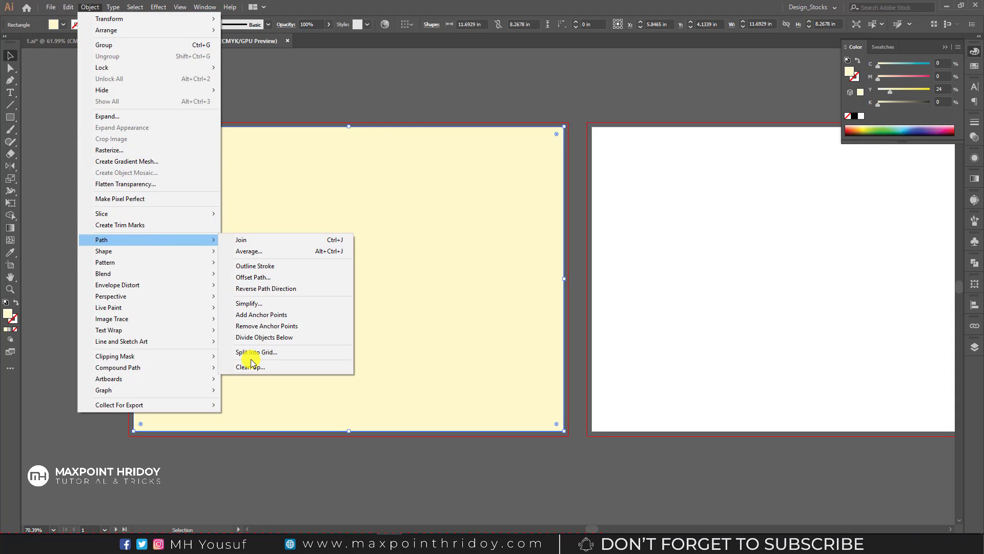
click(280, 357)
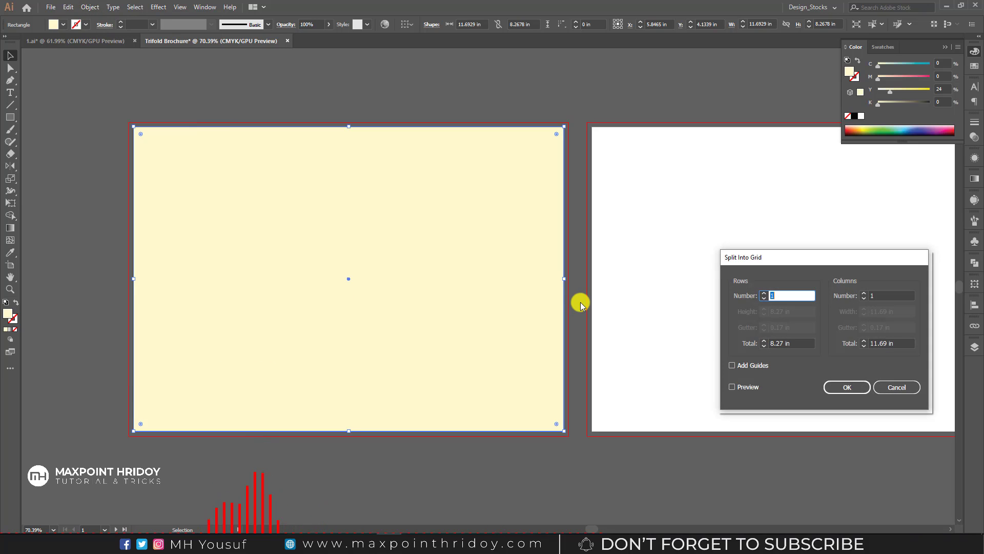
drag(768, 254, 582, 200)
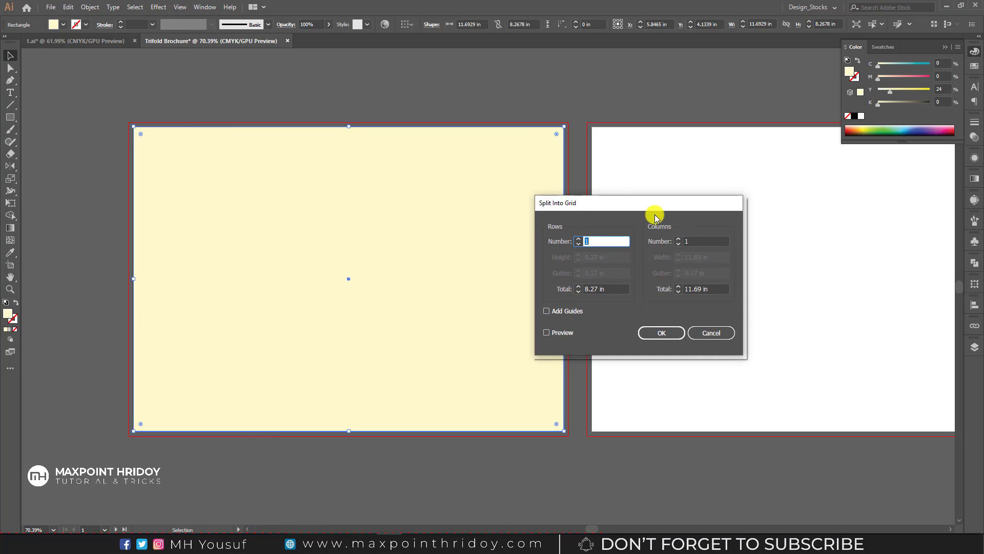
click(679, 239)
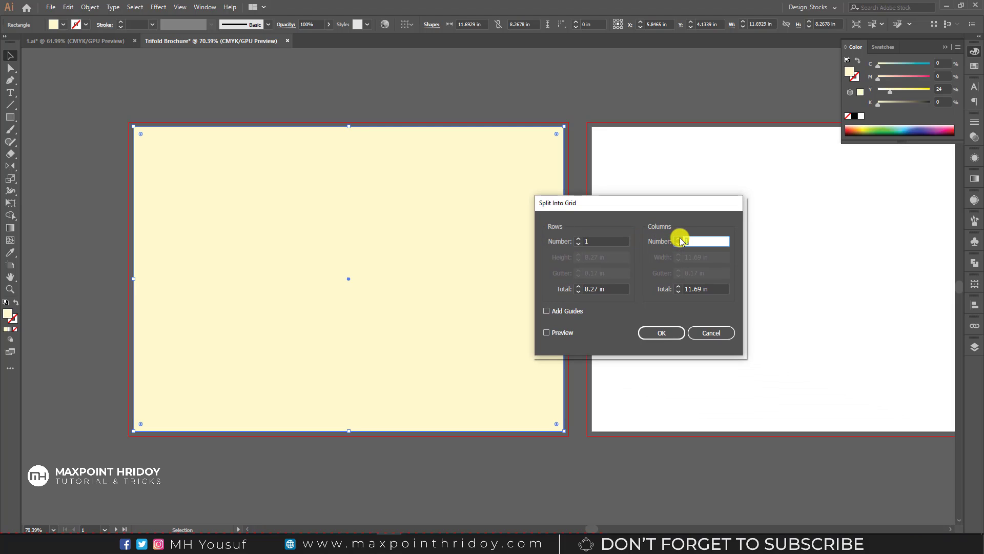
click(557, 335)
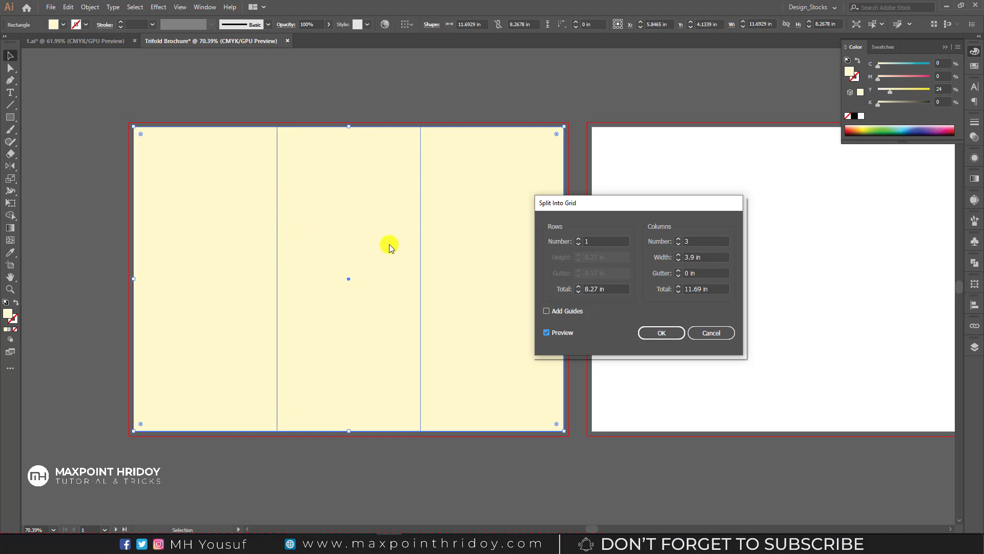
click(661, 334)
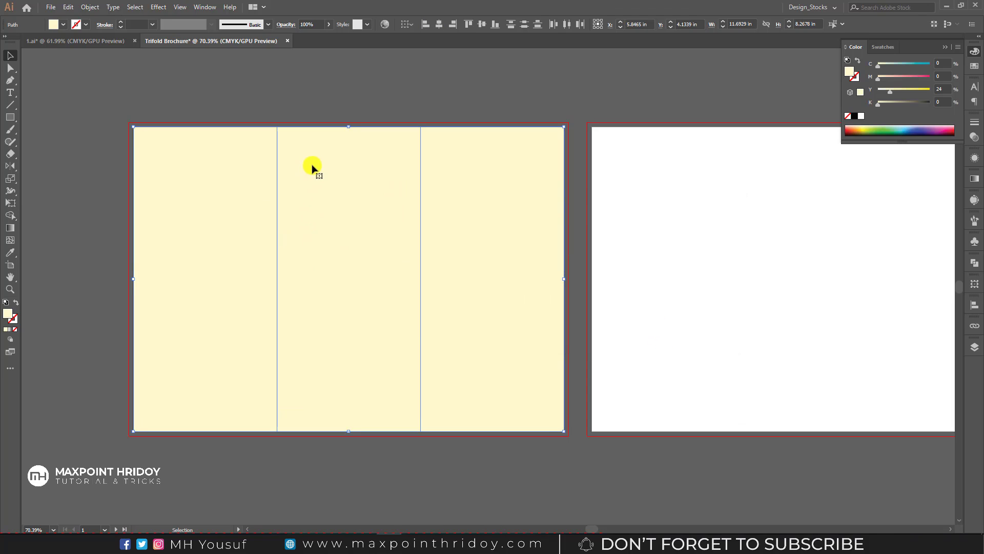
Step: Try moving individual panels away from the split rectangle to test that they are separate, and undo the moves
drag(347, 126, 386, 25)
drag(277, 191, 62, 200)
click(460, 186)
key(ctrl+z)
key(ctrl+z)
Step: Offset the paths of the three panels by -0.4 in with miter joins and convert the inset rectangles into guides
key(v)
drag(195, 98, 525, 304)
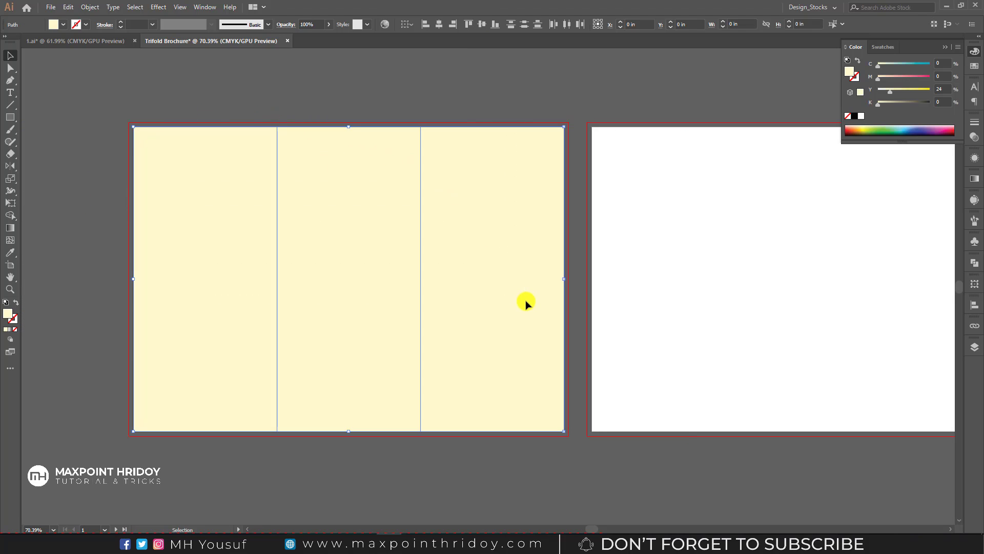
click(91, 7)
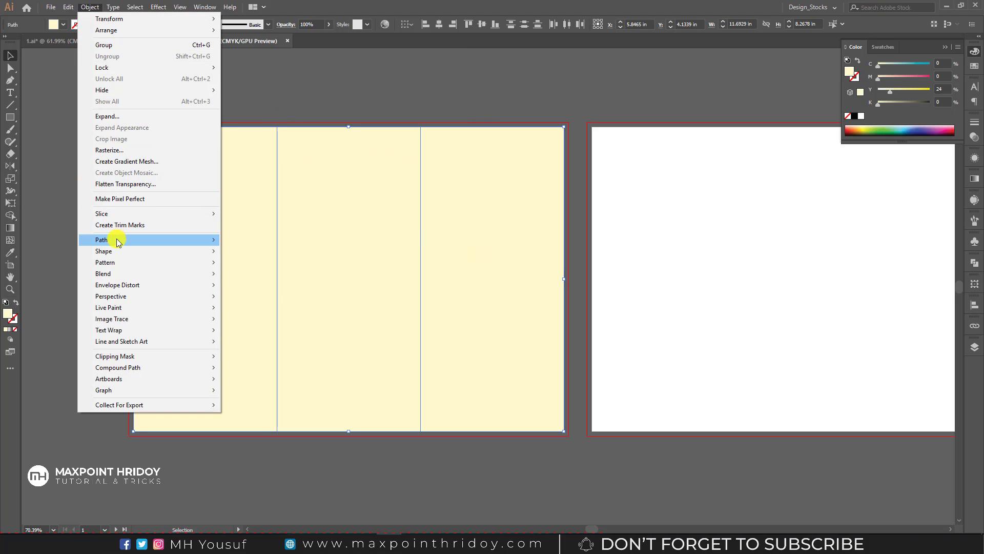
mouse_move(118, 241)
click(254, 277)
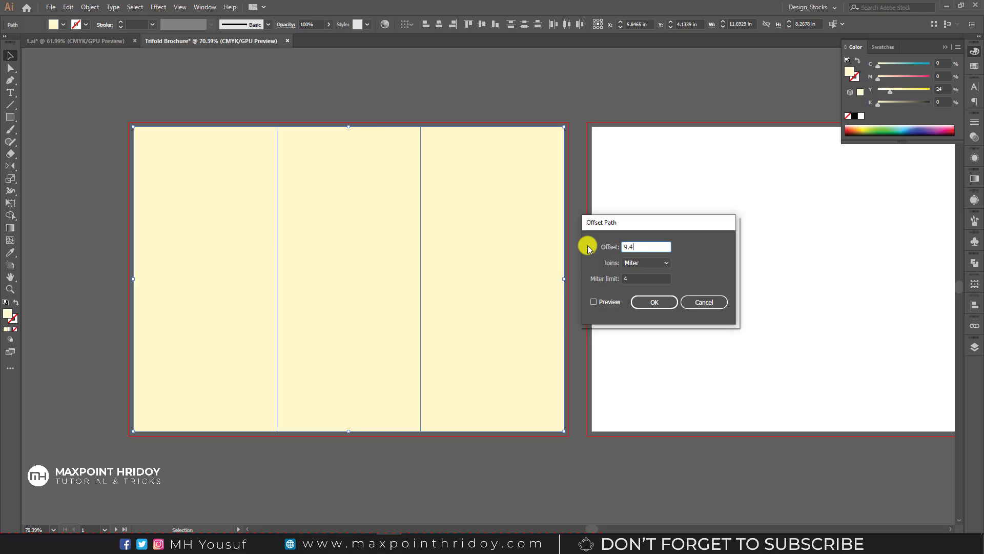
double_click(657, 248)
click(594, 302)
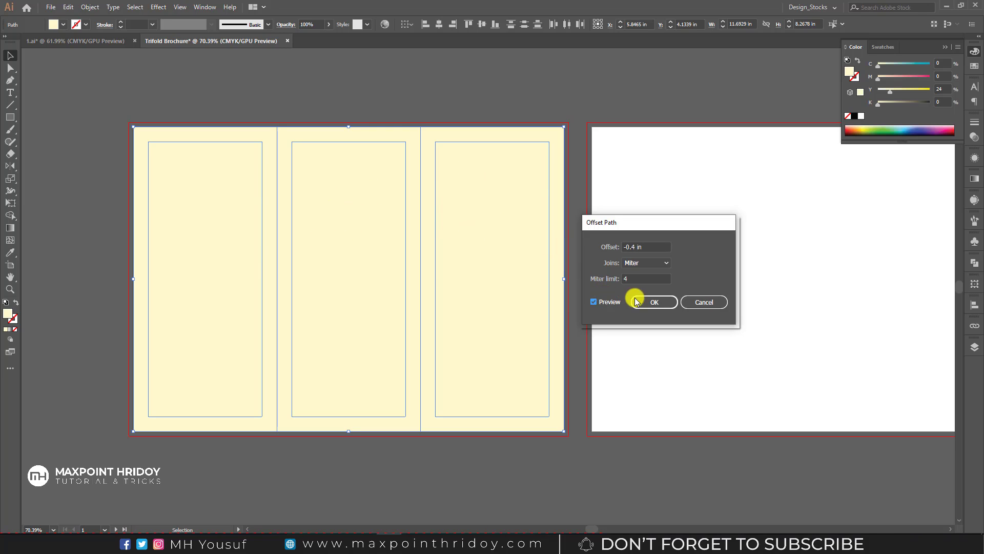
click(657, 302)
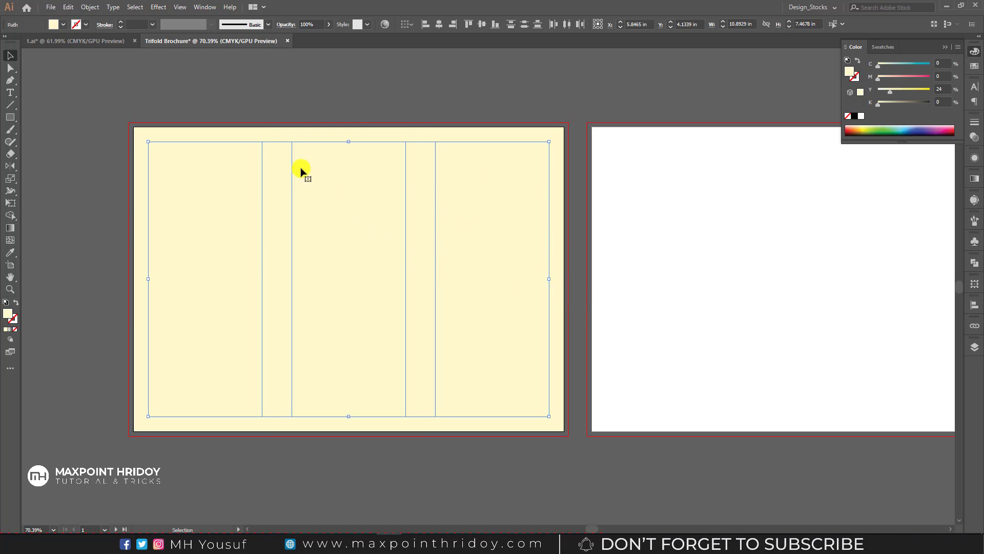
right_click(262, 174)
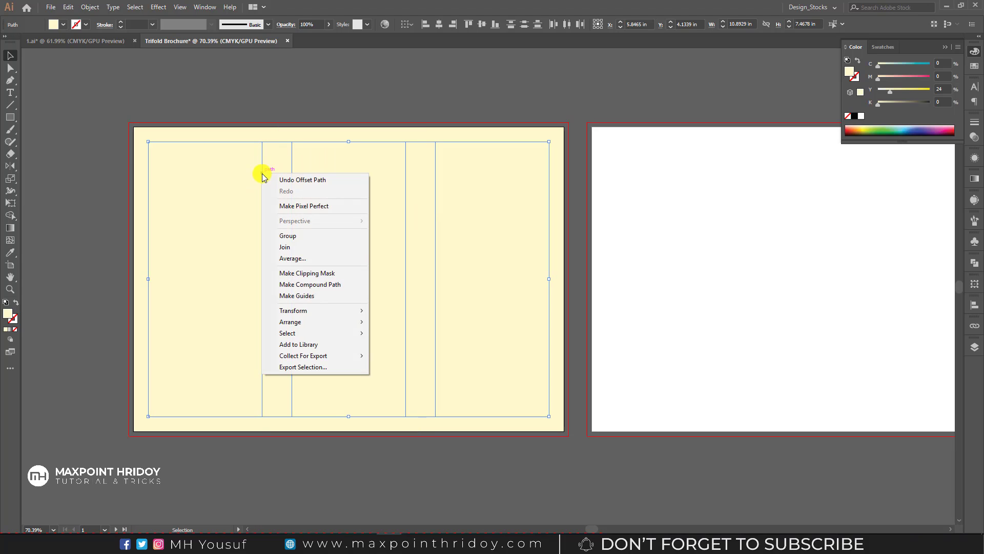
click(308, 295)
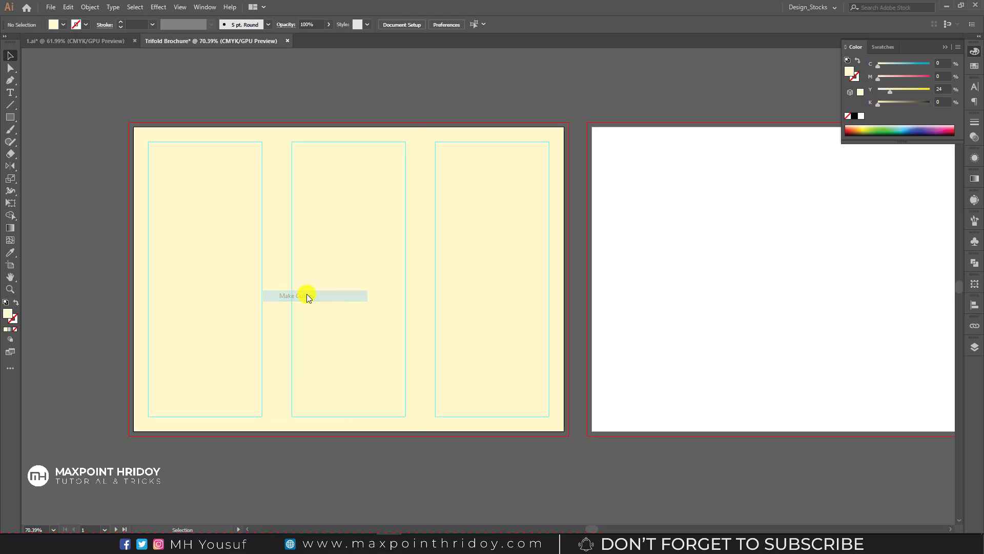
Step: Try pulling the yellow panels off the first artboard and undo each move
drag(192, 129, 23, 154)
key(ctrl+z)
drag(357, 161, 187, 274)
key(ctrl+z)
Step: Convert the three yellow panel rectangles on the first artboard into guides
key(v)
drag(99, 121, 518, 317)
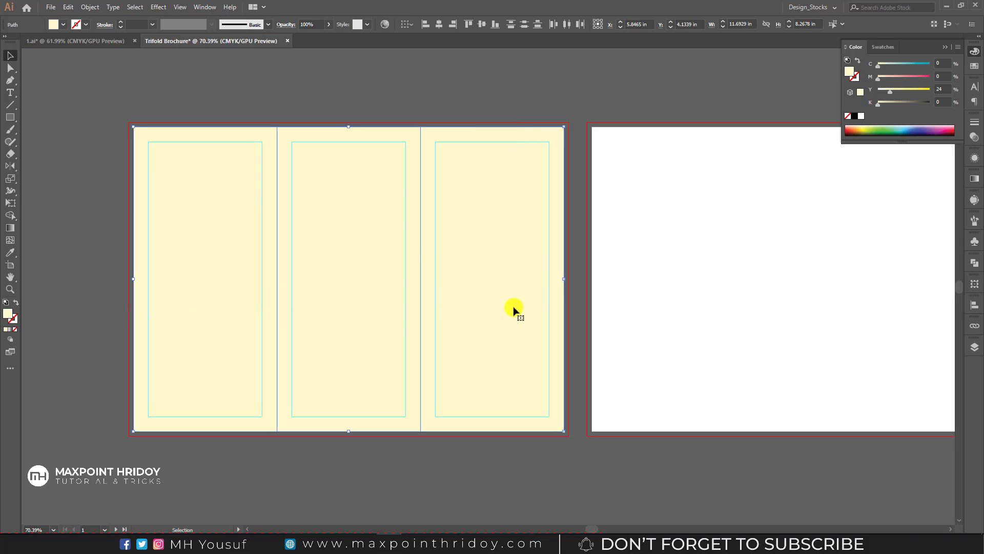
right_click(327, 175)
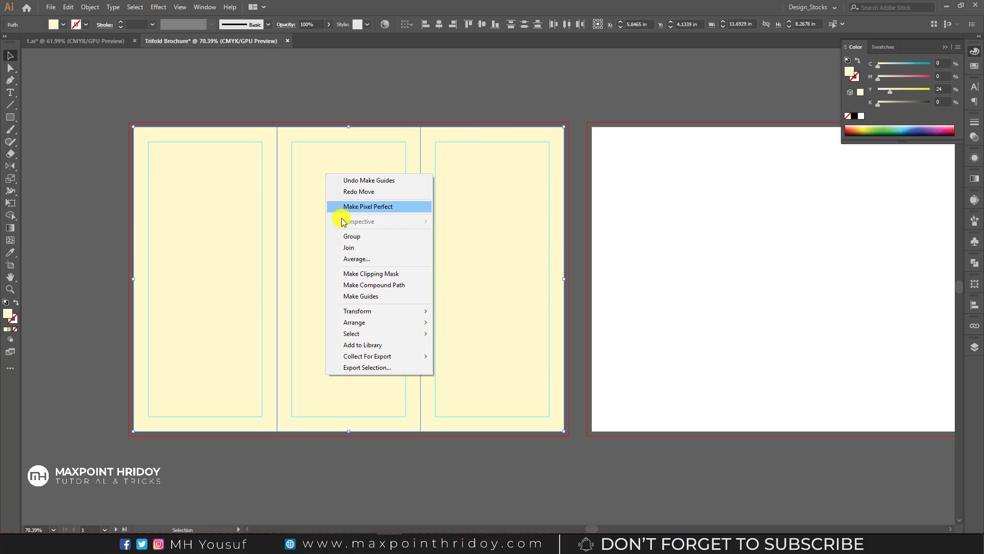
click(376, 297)
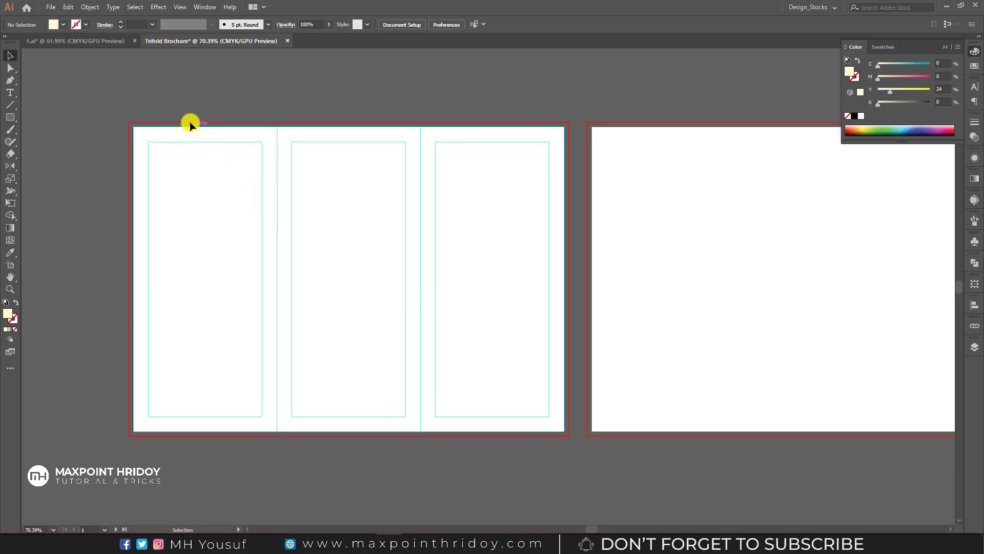
drag(138, 117, 394, 252)
drag(153, 176, 256, 210)
drag(342, 304, 226, 306)
drag(387, 291, 212, 318)
drag(436, 313, 229, 202)
drag(265, 247, 336, 285)
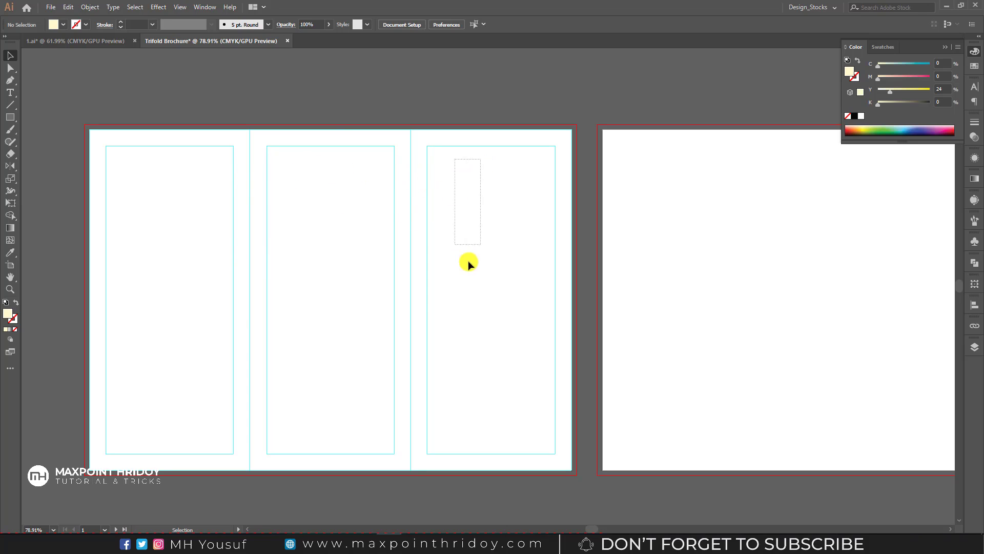
drag(475, 191, 378, 191)
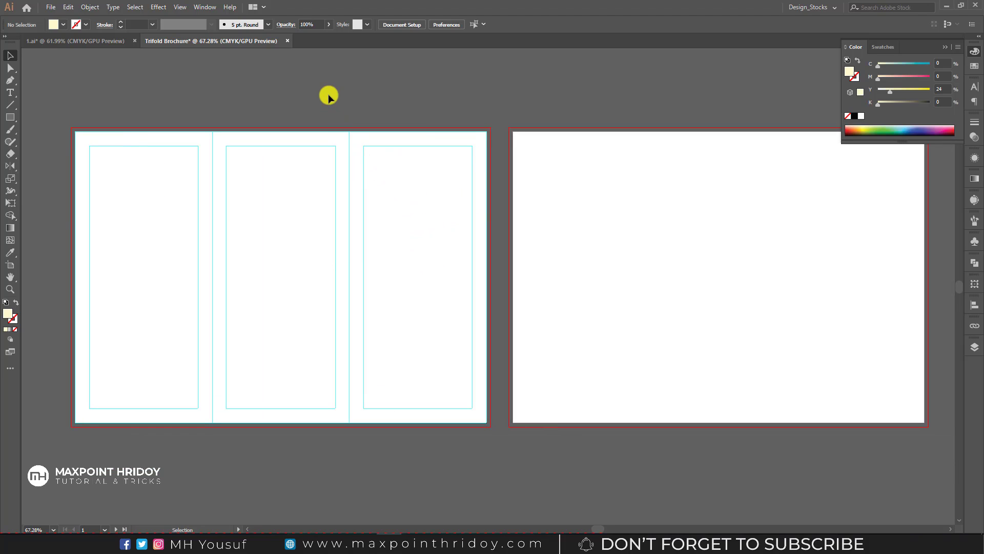
Step: Unlock the guides and test that those on the first artboard can be selected
right_click(328, 95)
click(377, 188)
drag(72, 114, 496, 294)
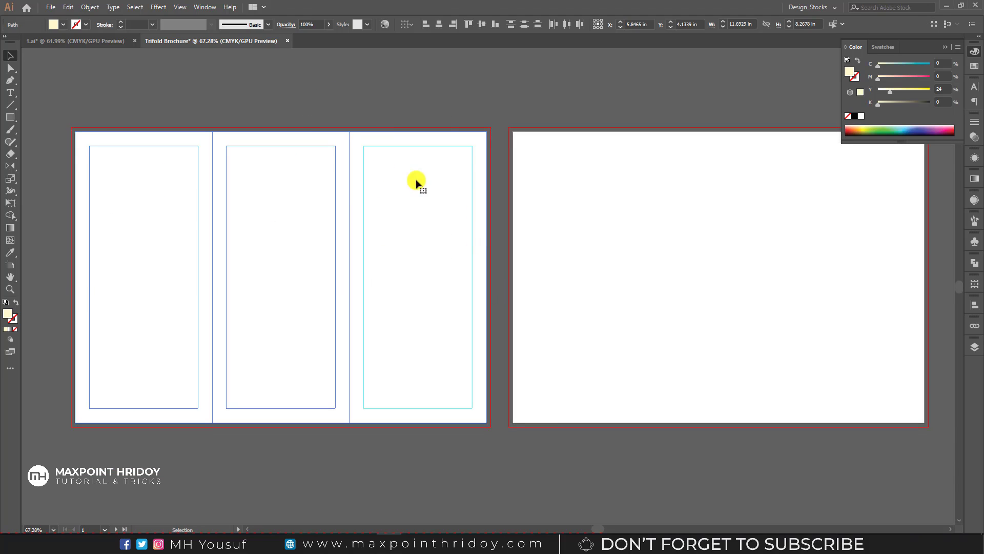
click(277, 99)
Step: Draw a rectangle about 11.94 by 8.52 in out to the first artboard's bleed line and fill it white
right_click(10, 117)
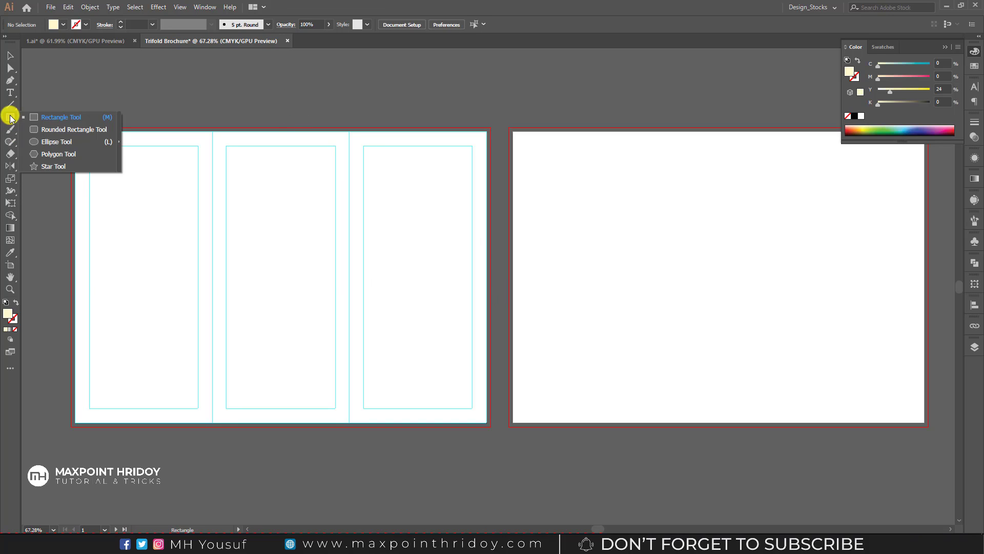
click(44, 116)
mouse_move(72, 129)
mouse_down()
mouse_move(257, 270)
mouse_move(478, 398)
mouse_move(490, 425)
mouse_up()
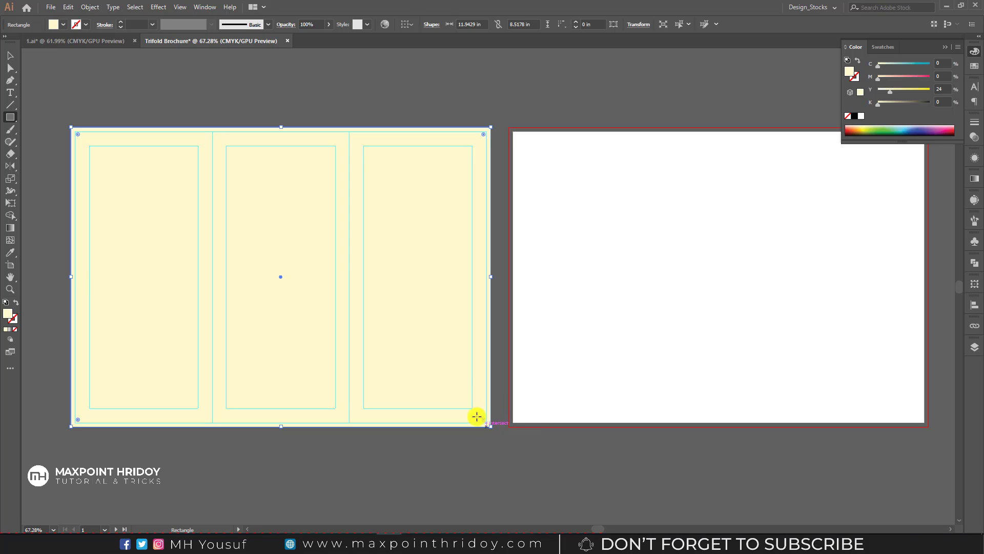
click(861, 117)
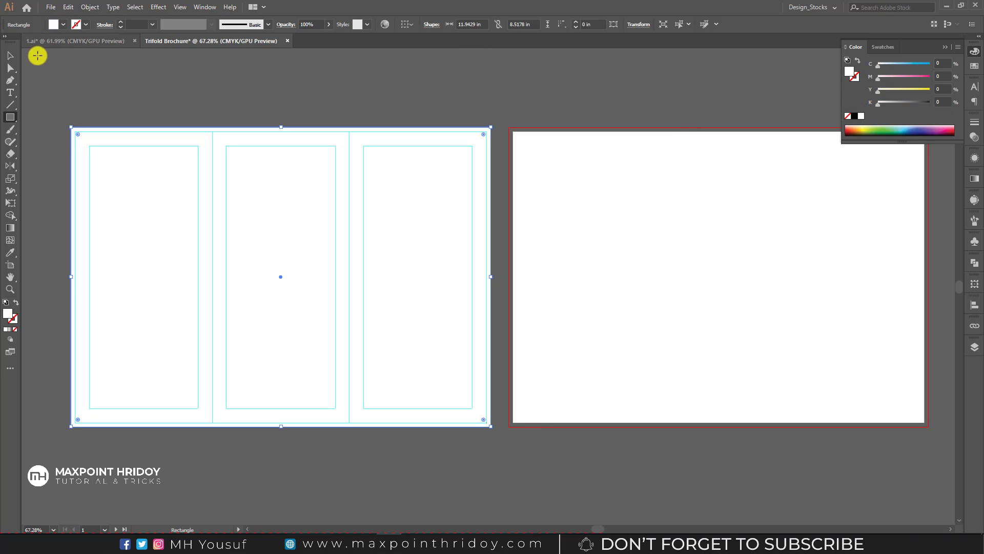
click(10, 56)
click(76, 99)
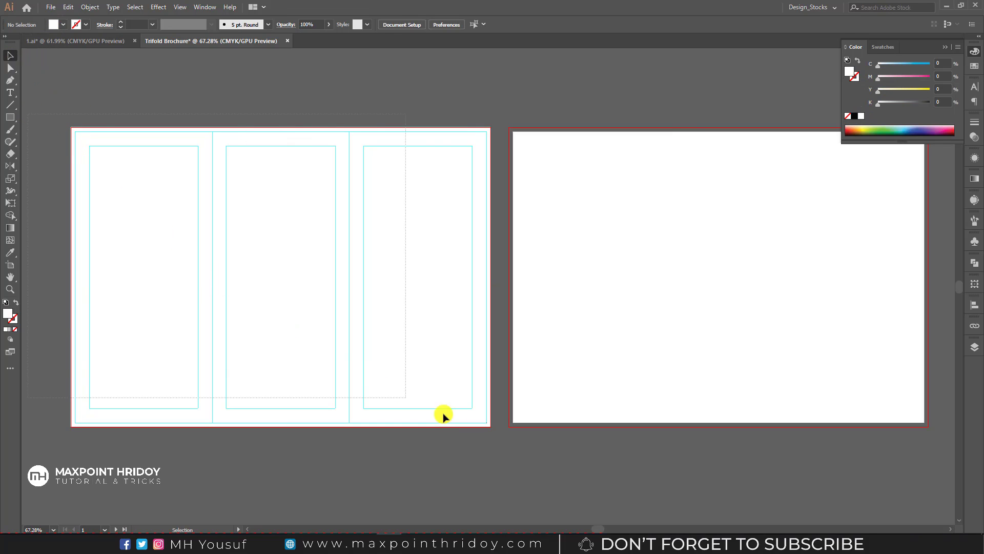
Step: Duplicate the white background and all panel and margin guides onto the second artboard, aligned to its bleed
key(ctrl+a)
drag(143, 230, 523, 239)
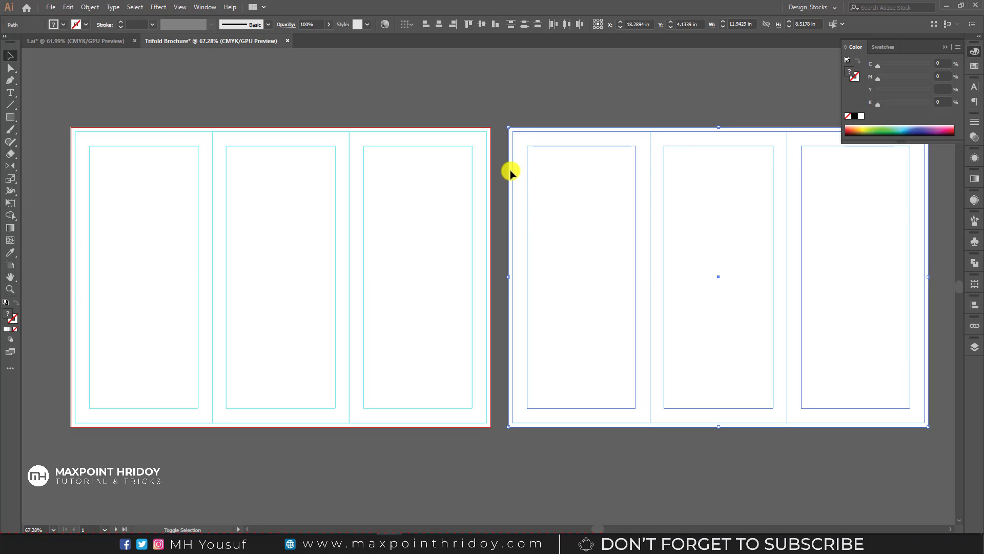
click(493, 94)
Step: Lock the guides and lock the white background rectangles on both artboards
right_click(494, 95)
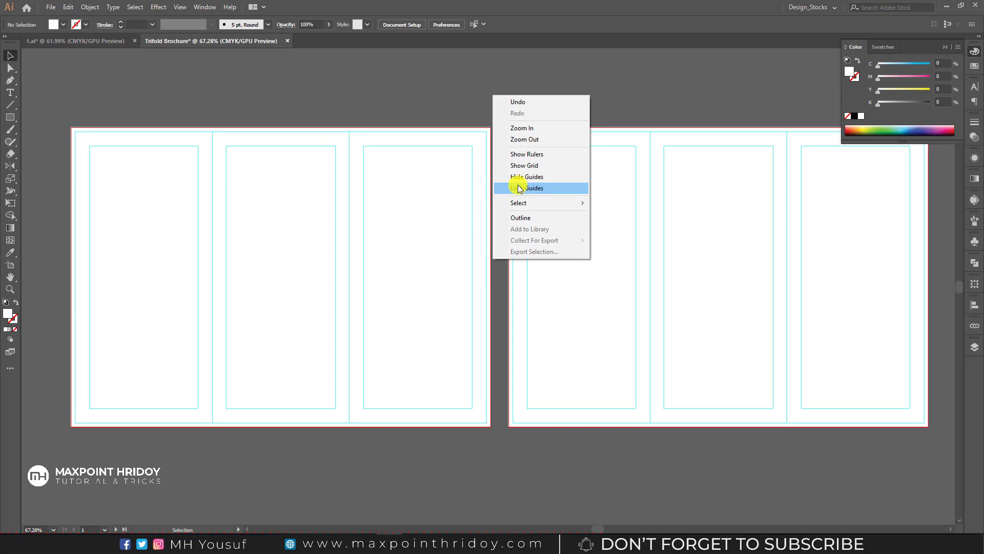
click(520, 188)
drag(436, 106, 518, 369)
key(ctrl+z)
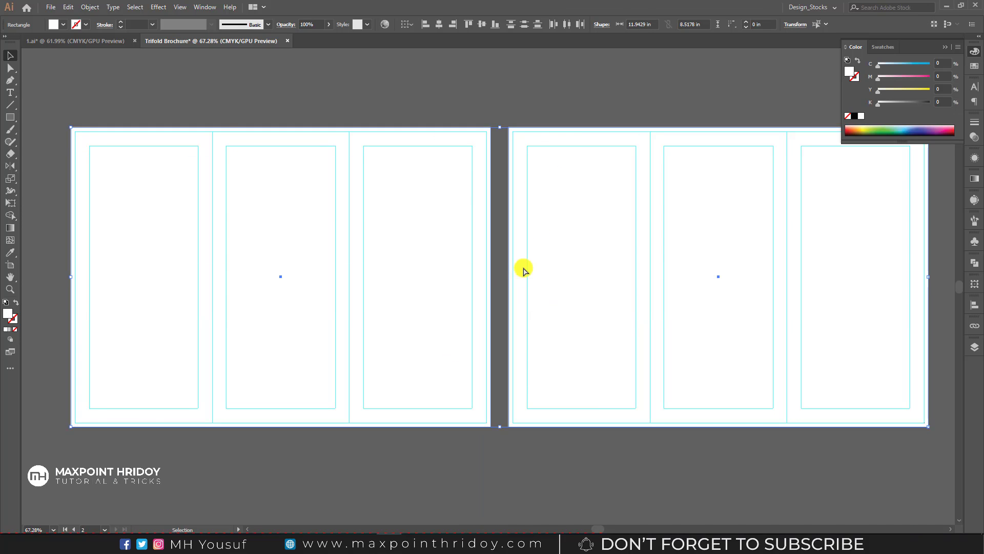
click(86, 8)
mouse_move(100, 68)
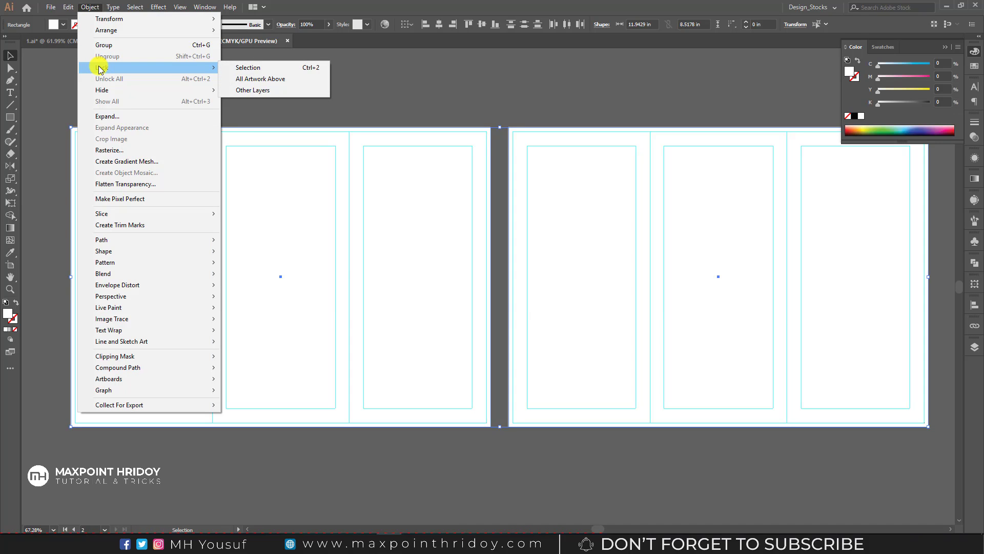
click(265, 74)
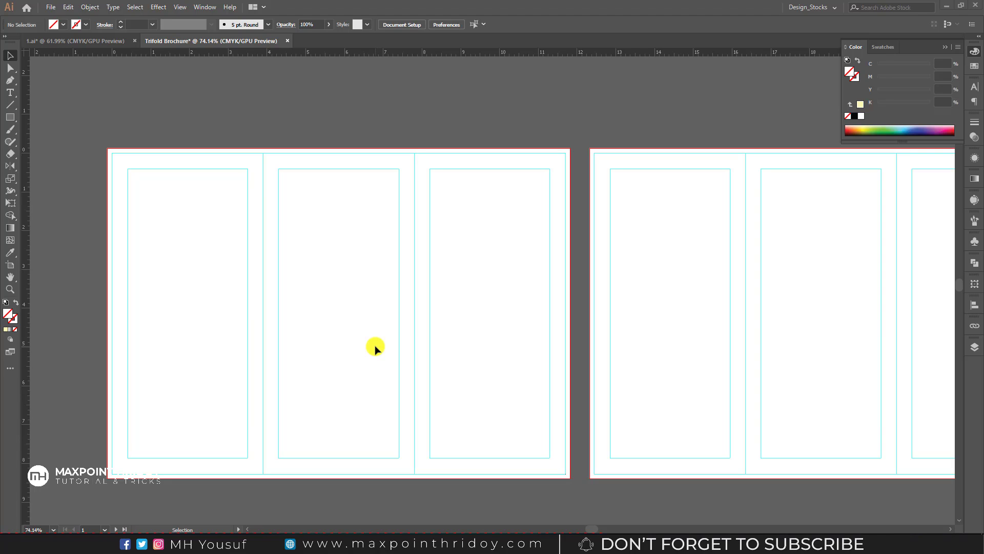
Step: Copy the BrandX logo from the 1.ai document into Trifold Brochure and place it near the top of the first artboard's third panel
click(75, 41)
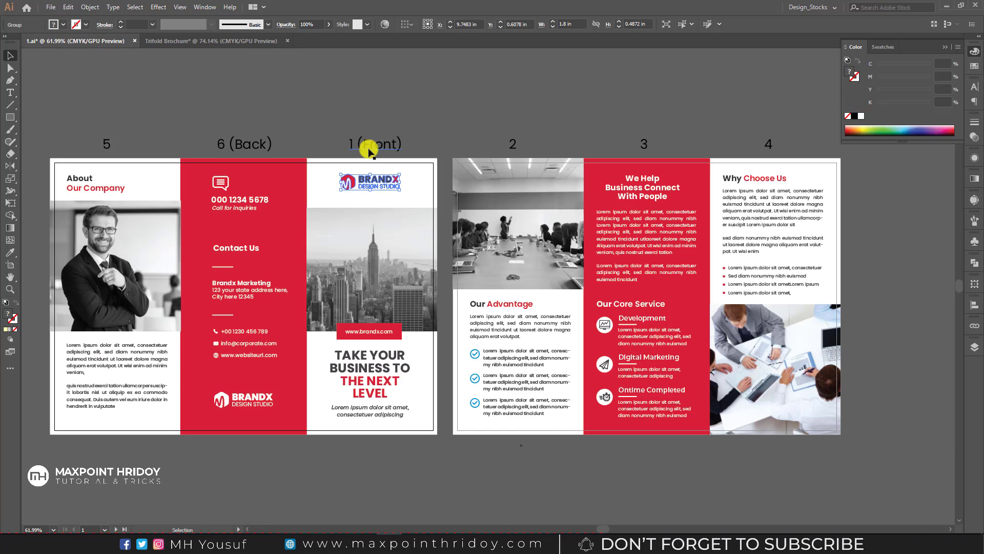
key(a)
key(v)
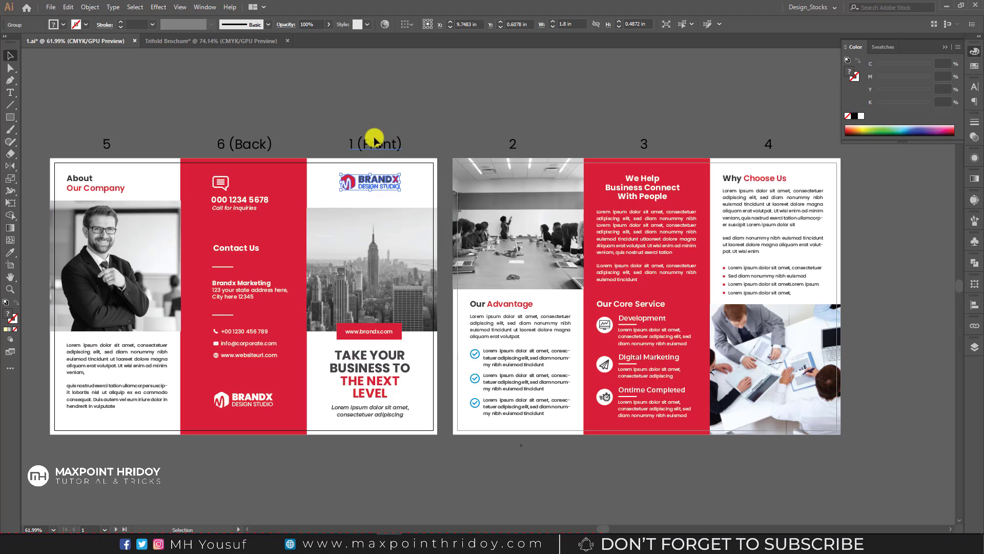
click(197, 44)
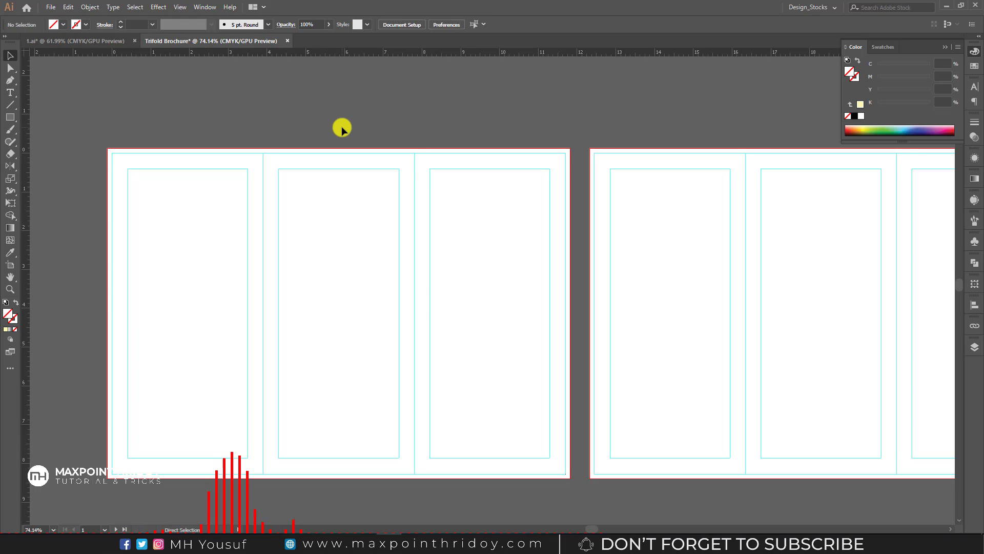
key(ctrl+v)
click(489, 206)
drag(494, 288, 526, 186)
key(ctrl+space)
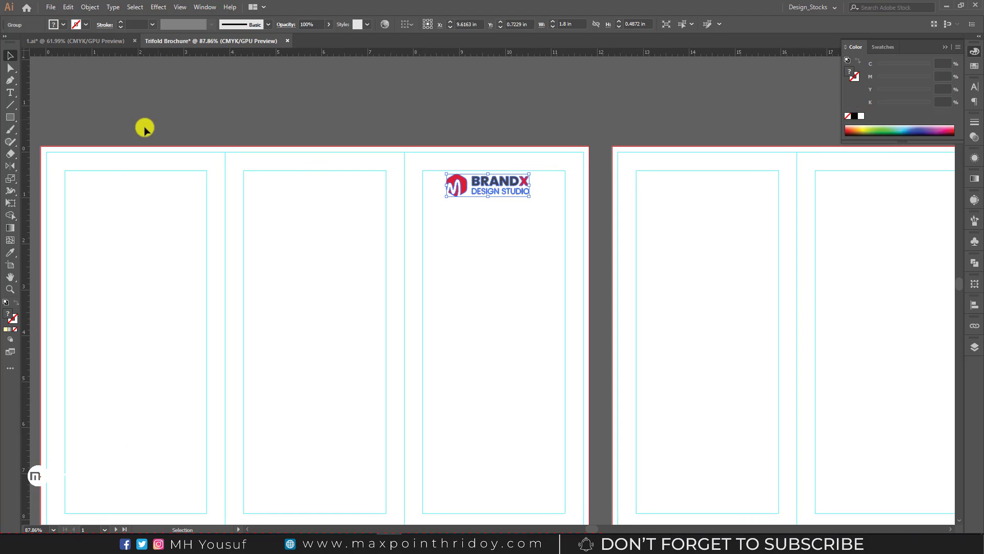
Step: Place a vertical guide at the third panel's centre, using a temporary rectangle about 3.1 by 1.2 in drawn between the margin guides
click(15, 117)
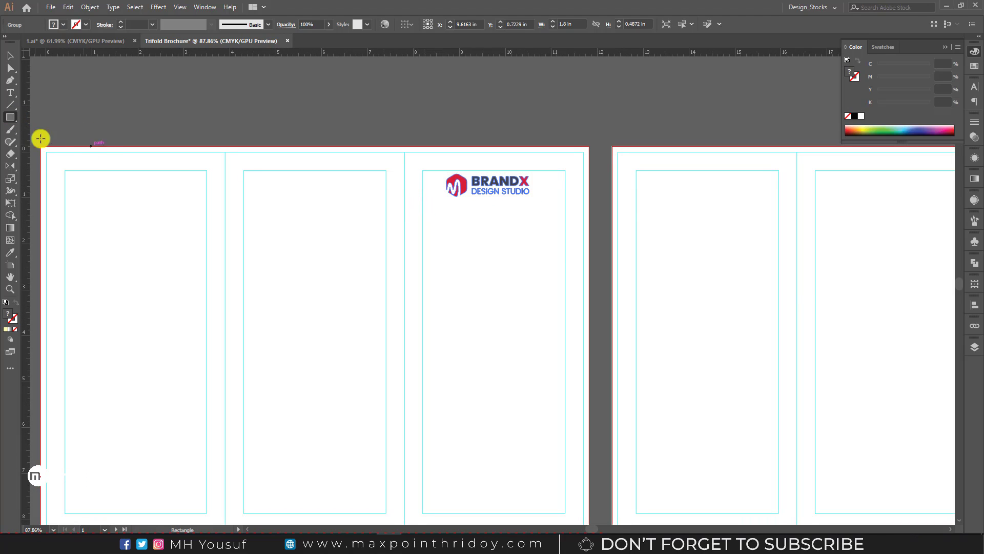
click(13, 117)
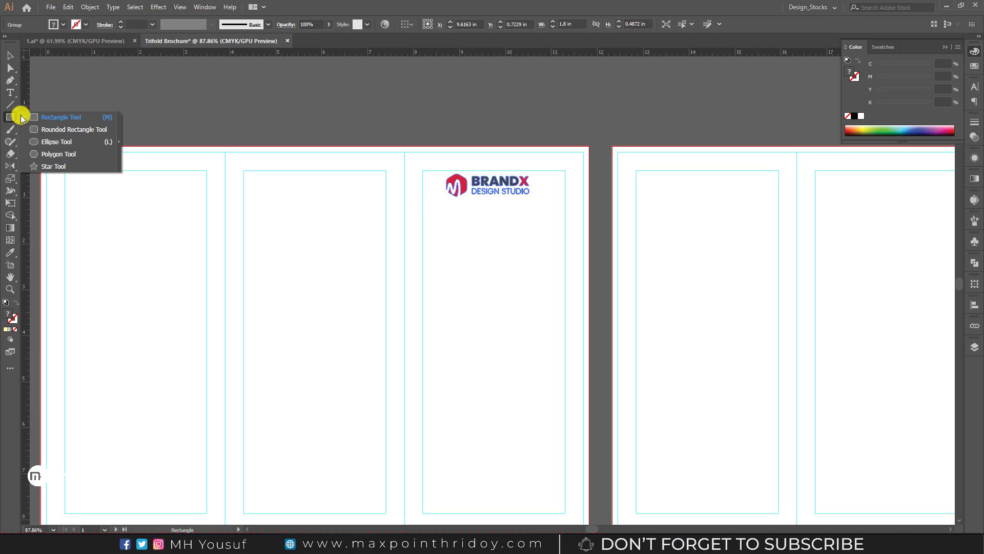
drag(422, 204, 565, 259)
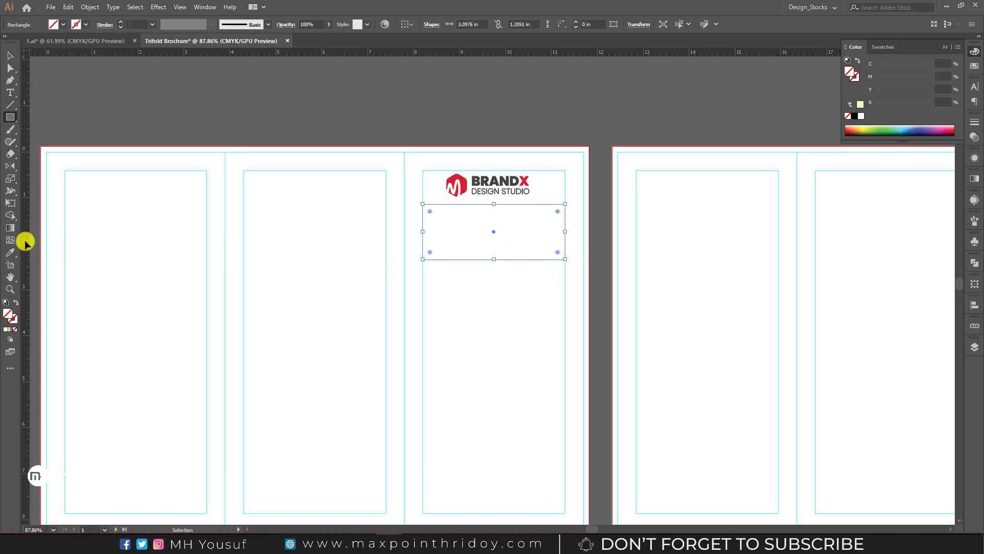
drag(25, 242, 493, 237)
key(v)
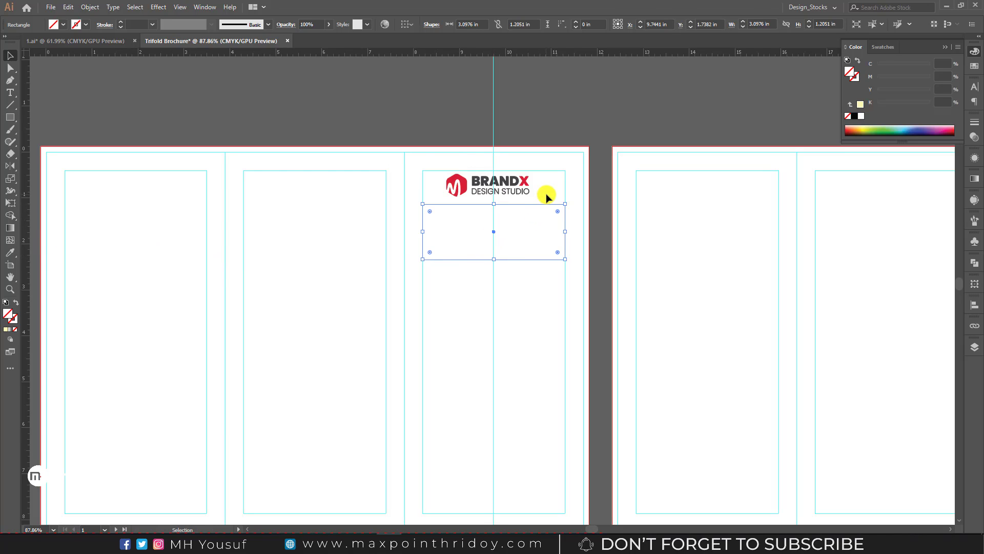
click(545, 196)
Step: Move the BrandX logo up to the third panel's top margin and nudge it right to centre it on the vertical guide
drag(522, 191, 521, 179)
key(Right)
key(Right)
key(Right)
key(Right)
key(Right)
key(Right)
key(Right)
key(Right)
key(Right)
key(Right)
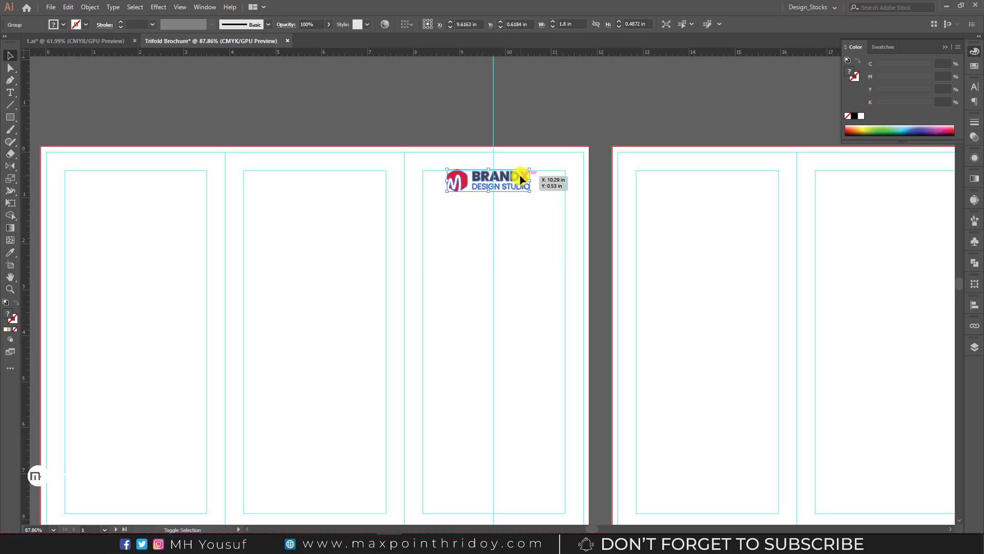
key(Right)
key(Right)
key(Right)
key(Right)
key(Right)
key(Right)
key(Right)
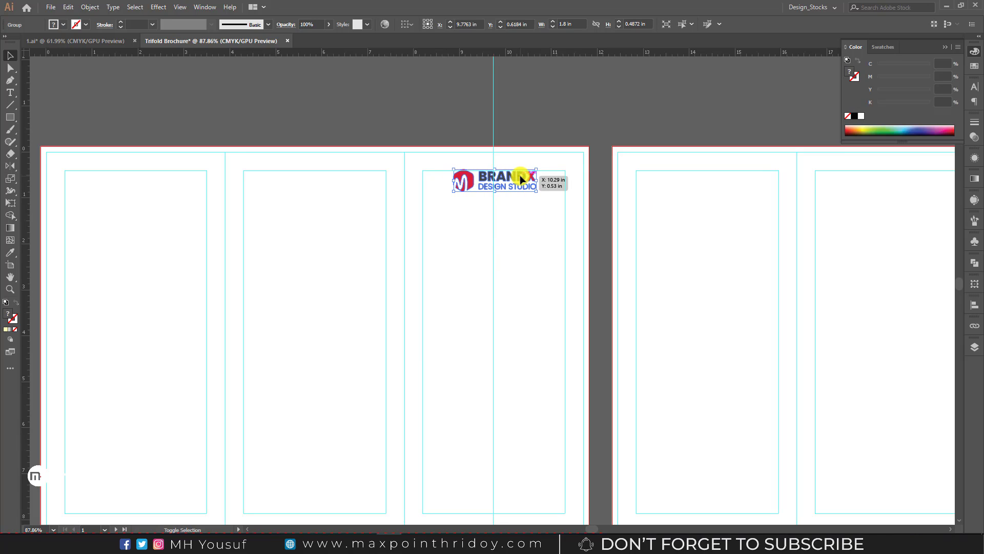
click(546, 214)
Step: Draw a square about 4.02 in wide across the first artboard's third panel below the logo and fill it with pale yellow
scroll(546, 215, down, 1)
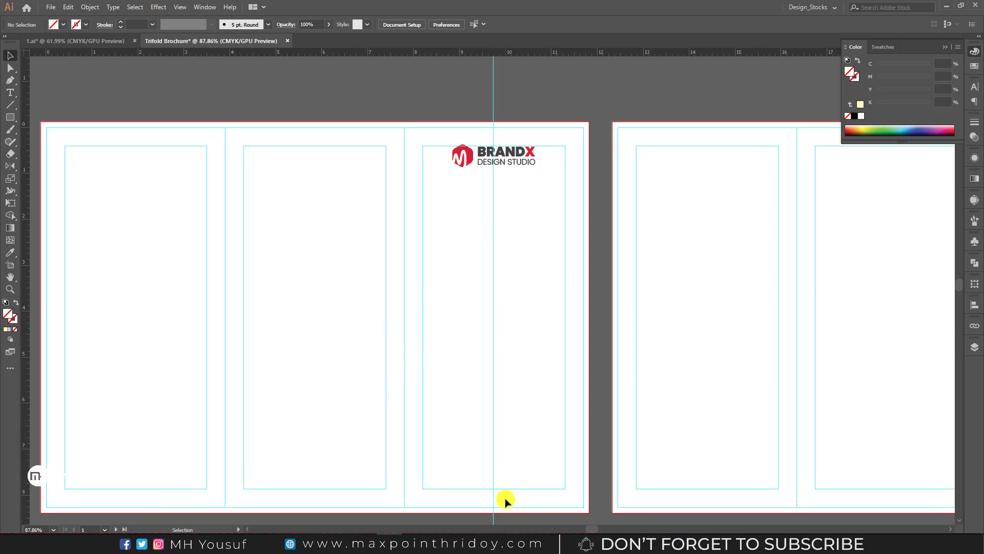
click(9, 118)
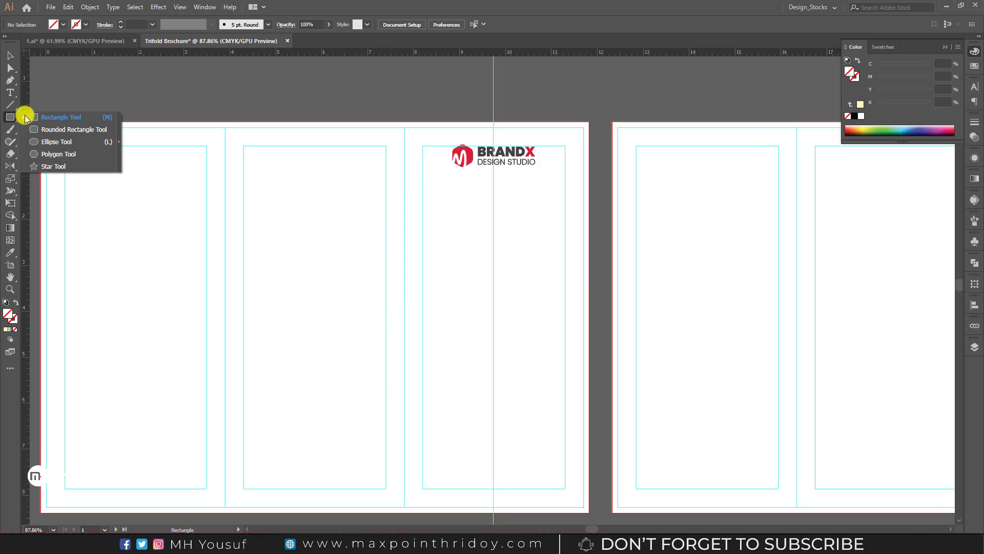
click(51, 115)
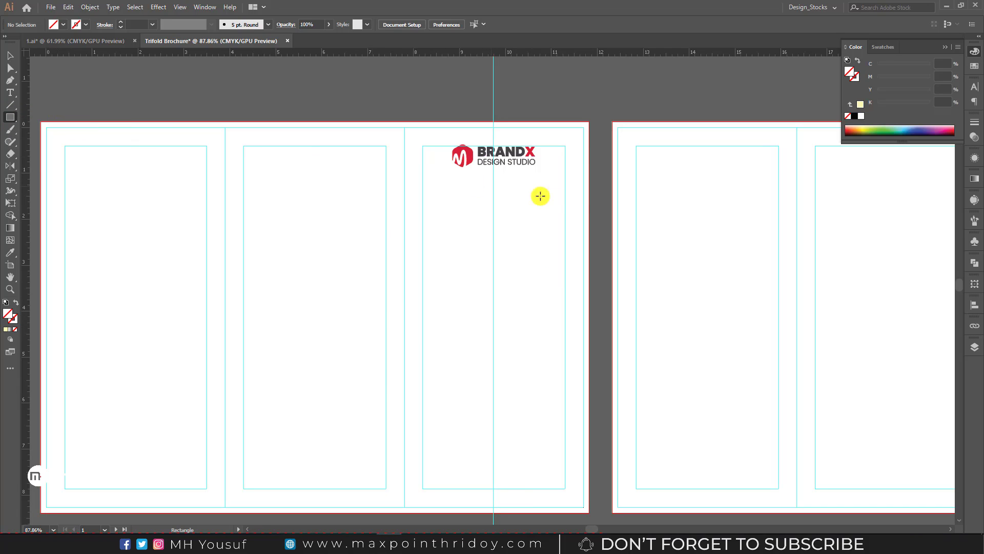
mouse_move(588, 204)
mouse_down()
mouse_move(407, 327)
mouse_move(402, 374)
mouse_up()
key(b)
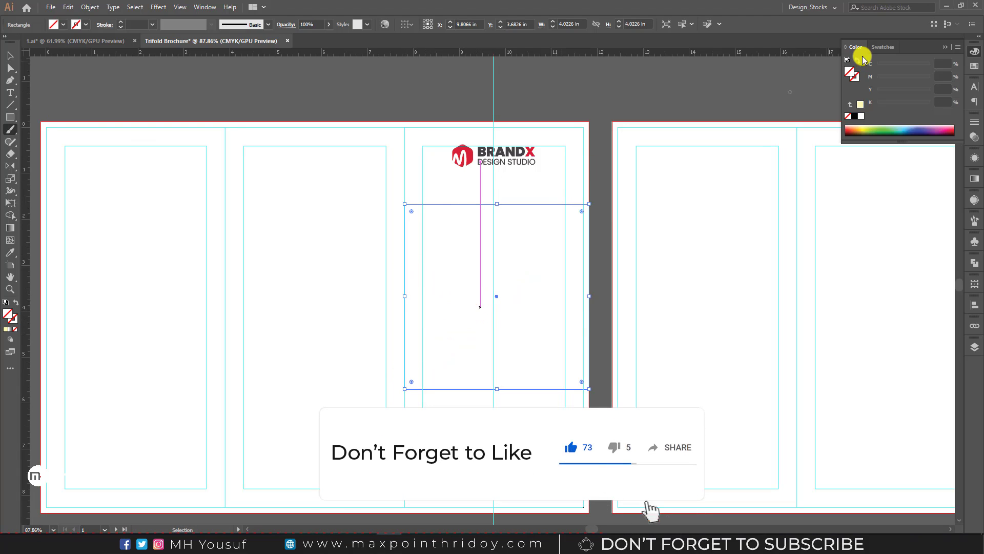
click(861, 104)
Step: Move the pale yellow square up closer to the logo and align its sides with the panel line and the bleed edge
key(v)
drag(510, 280, 510, 264)
drag(526, 219, 524, 217)
click(615, 154)
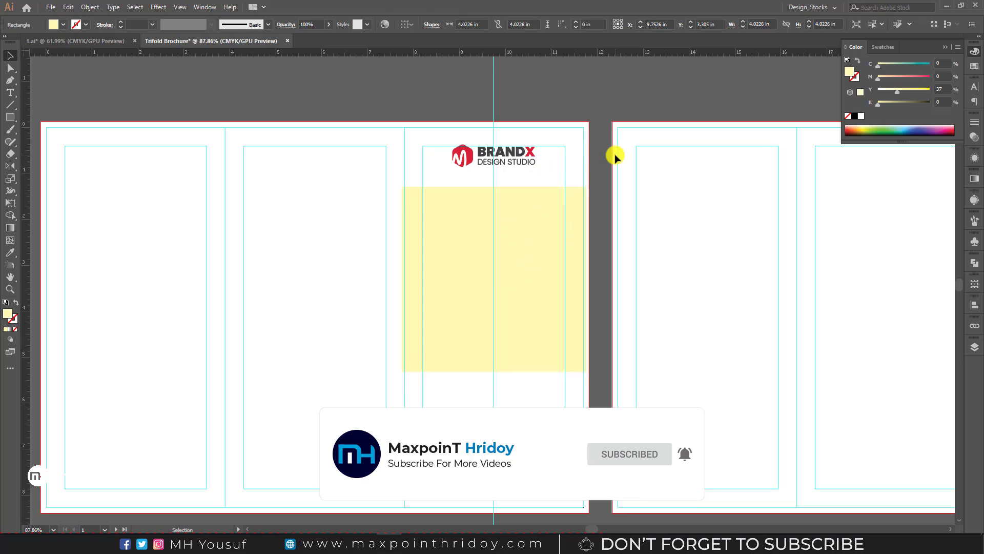
drag(558, 249, 562, 251)
click(655, 217)
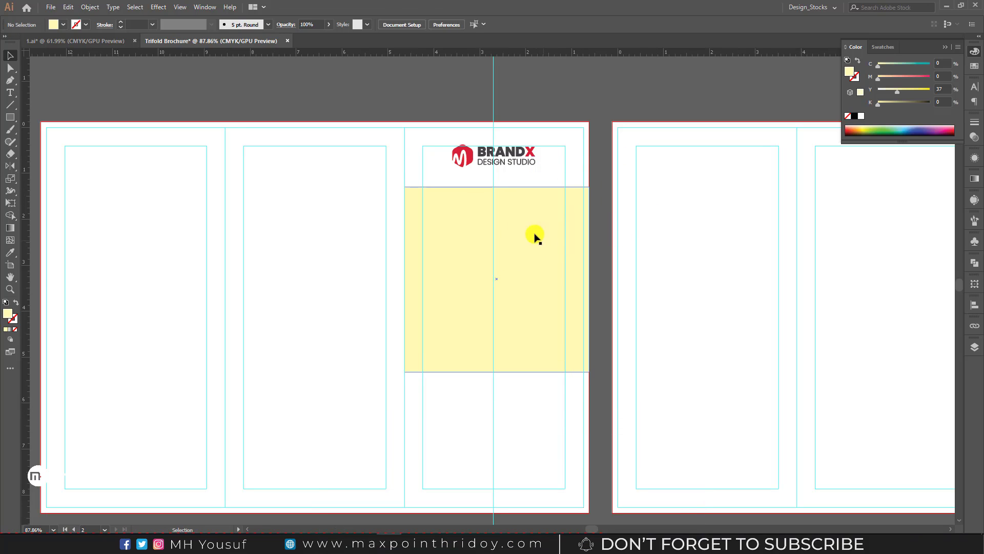
Step: Place and embed the image architecture-1850129_1920 - Copy at about 8.94 by 5.03 in, positioned over the pale yellow square
click(51, 8)
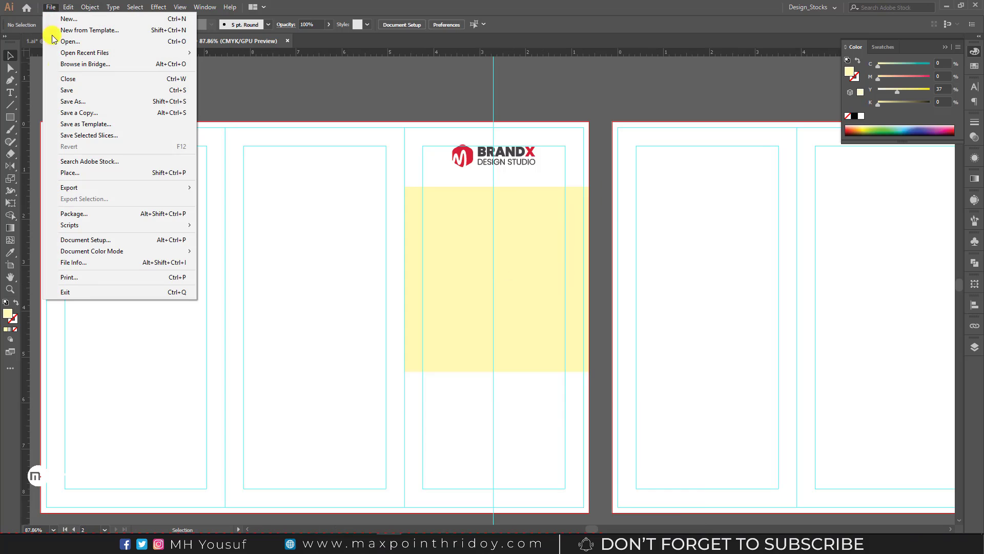
click(82, 173)
click(61, 393)
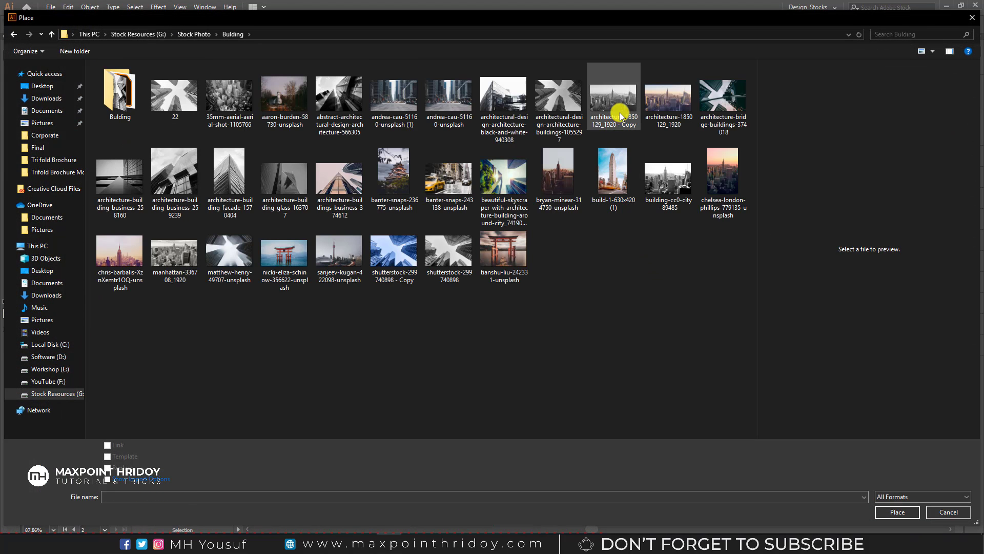
click(620, 115)
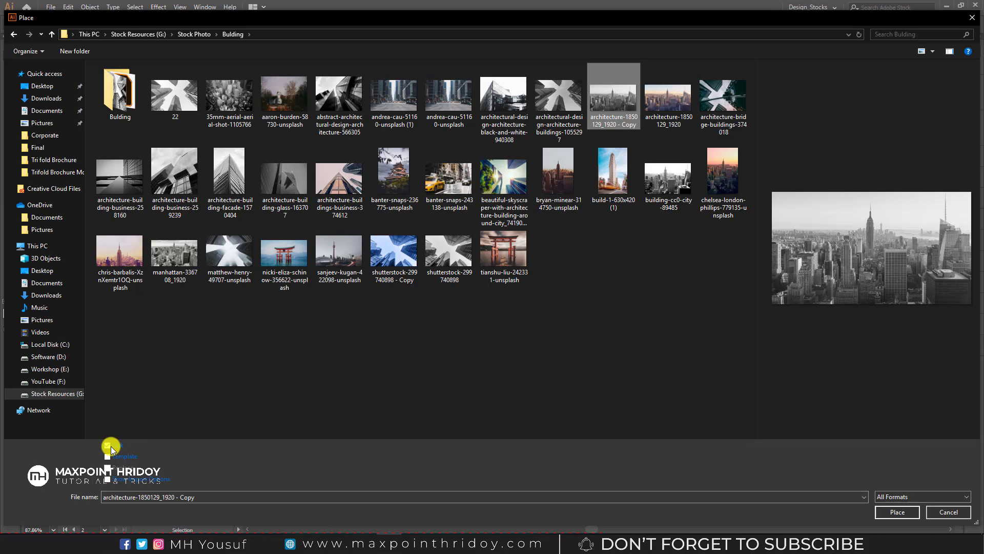
click(898, 512)
drag(374, 176, 786, 473)
drag(716, 373, 635, 330)
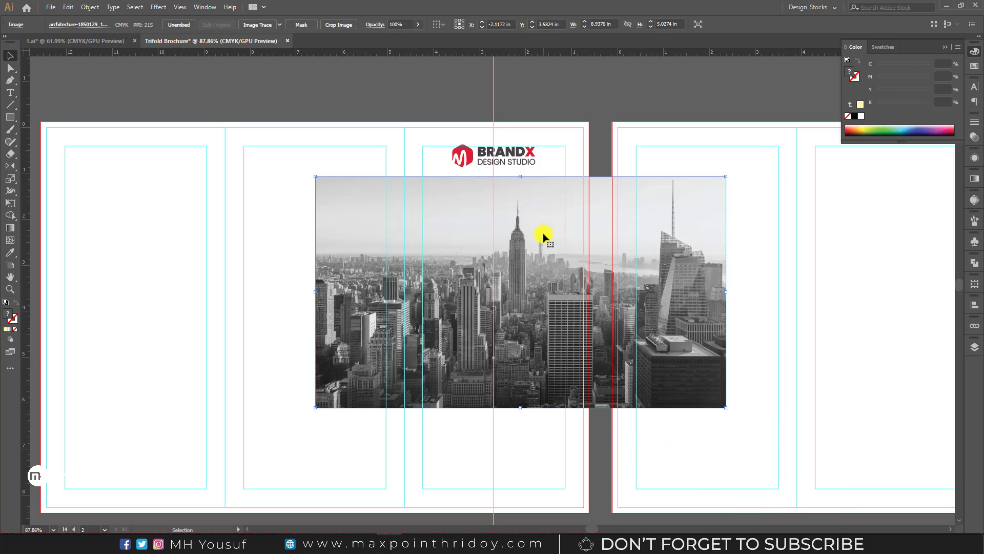
Step: Send the city skyline photo backward behind the pale yellow square and deselect it
right_click(512, 215)
mouse_move(545, 299)
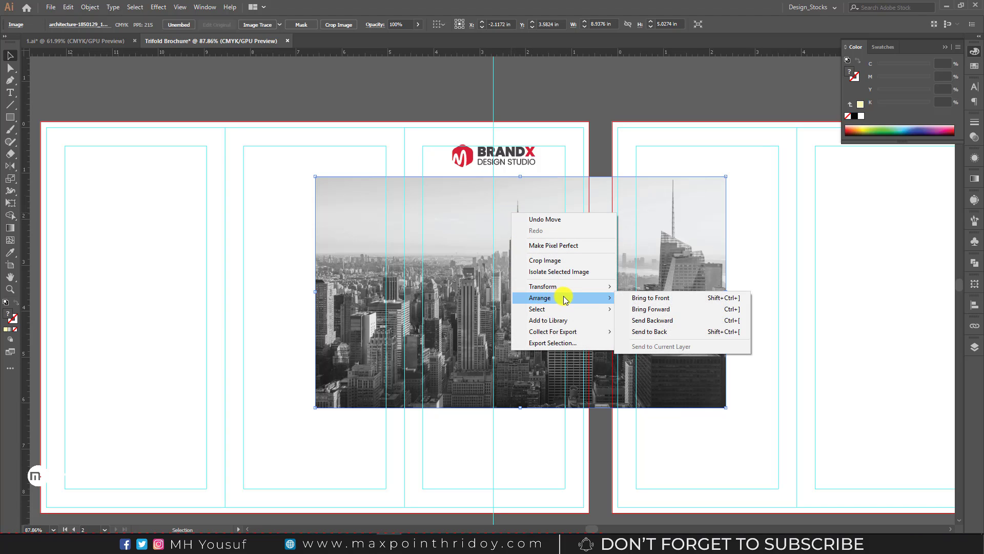
click(661, 322)
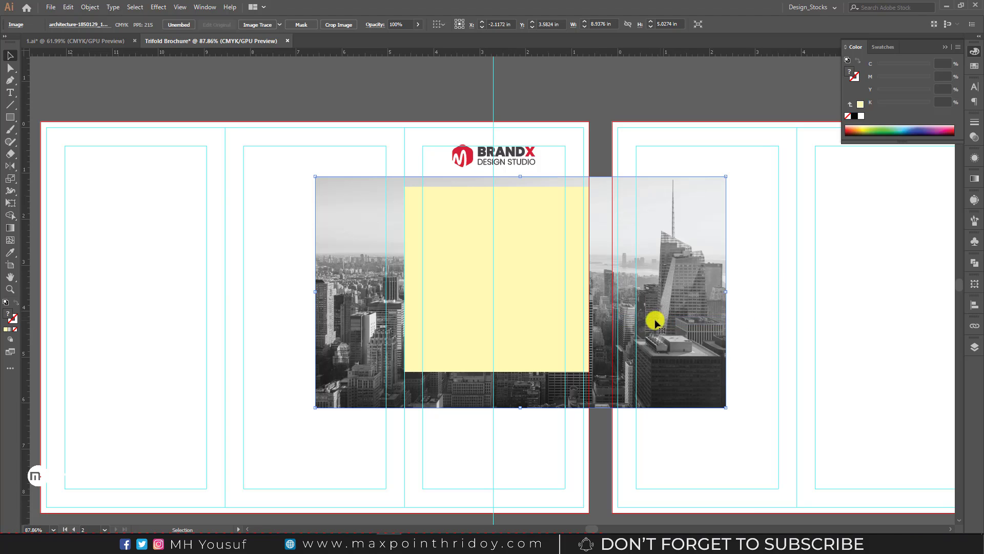
click(735, 246)
Step: Select the pale yellow square and the city skyline photo together for a clipping mask
click(547, 250)
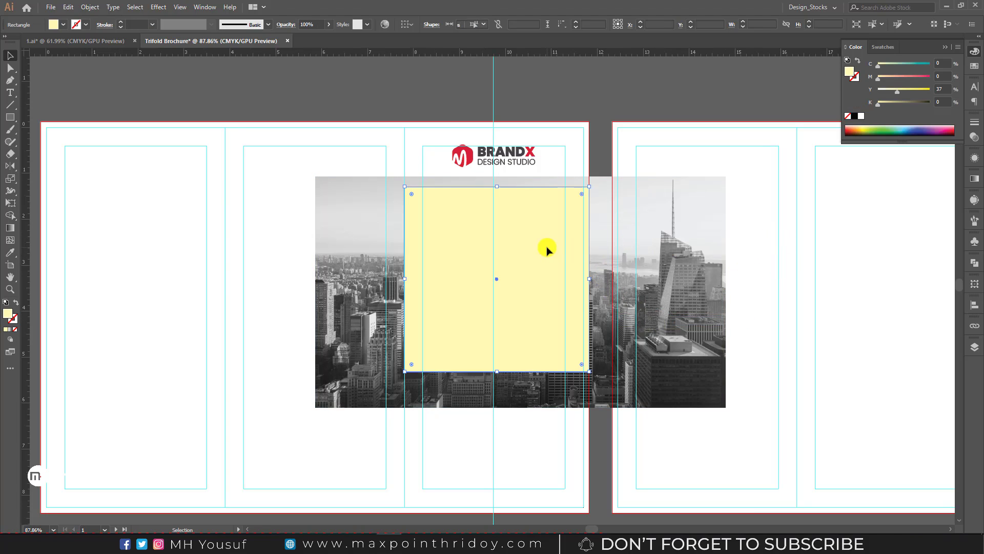
shift+click(665, 235)
drag(520, 238, 687, 254)
key(ctrl+z)
right_click(518, 227)
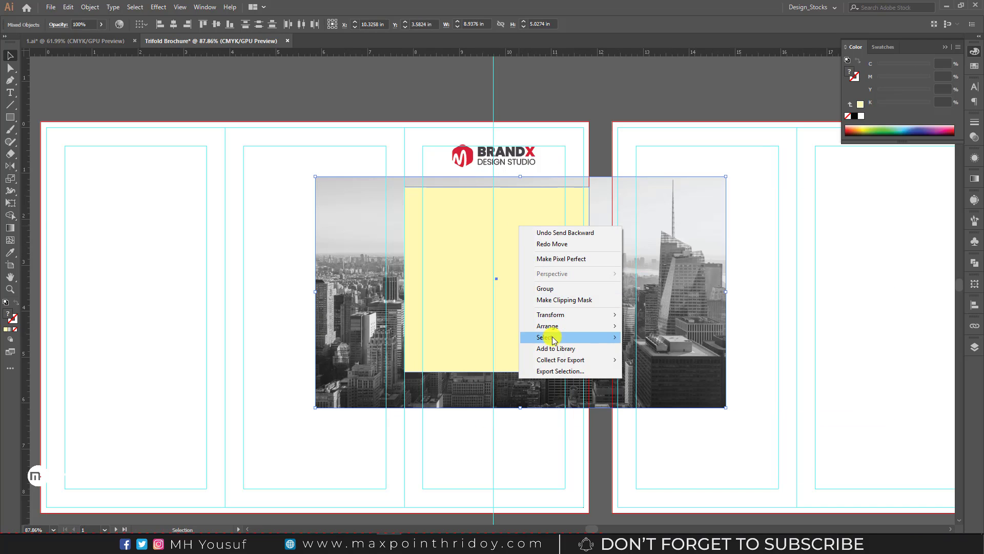
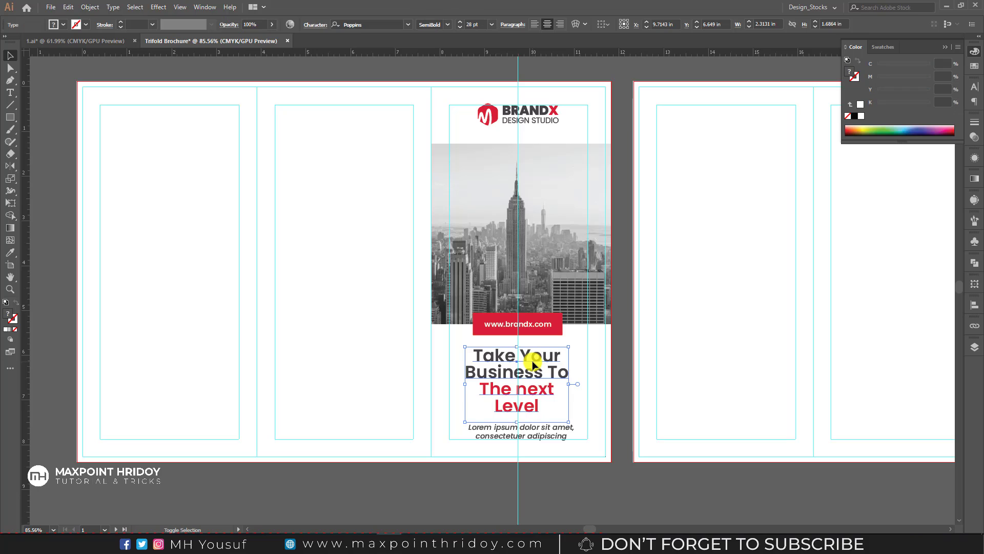
Step: Nudge the headline "Take Your Business To The next Level" down by about 0.04 in and deselect it
key(Down)
key(Down)
key(Down)
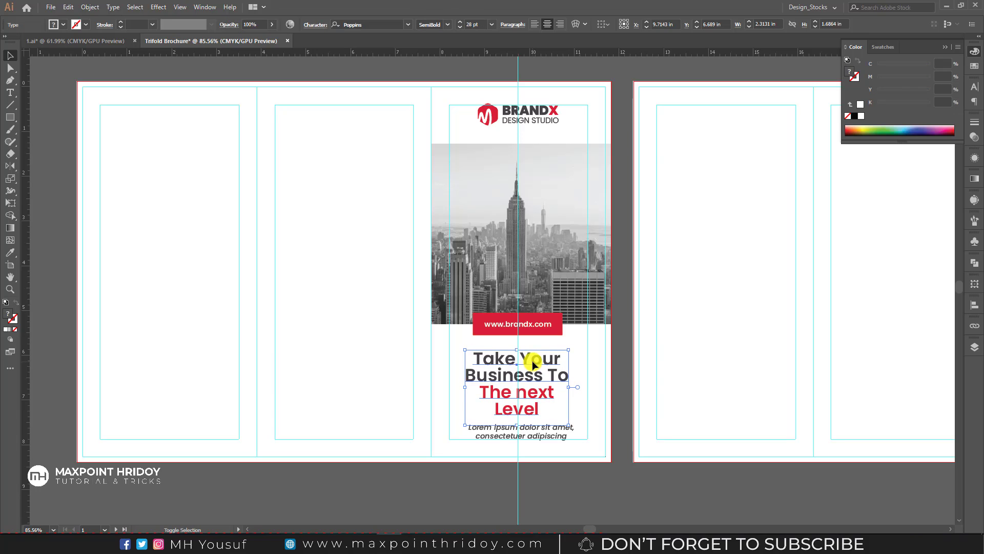
click(351, 247)
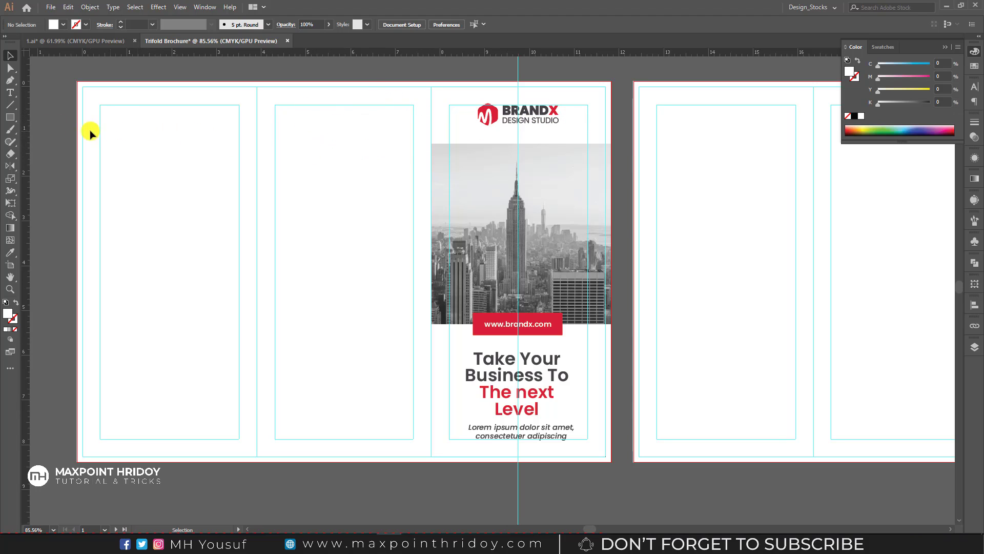
Step: Cover the first artboard's middle panel with a rectangle about 3.9 by 8.52 in, filled with red sampled from the web address box
click(10, 118)
mouse_move(256, 81)
mouse_down()
mouse_move(378, 367)
mouse_move(431, 460)
mouse_up()
click(12, 254)
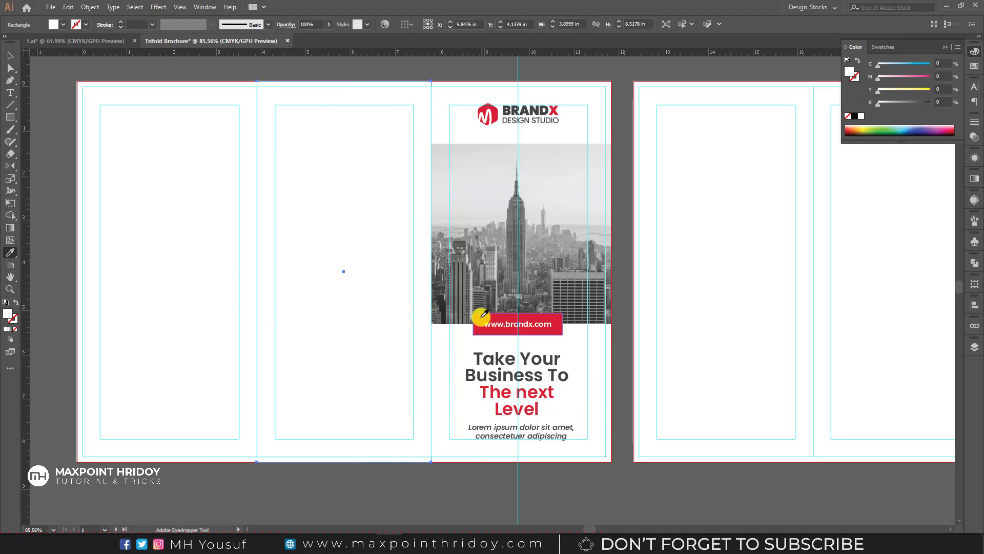
click(484, 315)
key(ctrl)
click(10, 59)
click(97, 81)
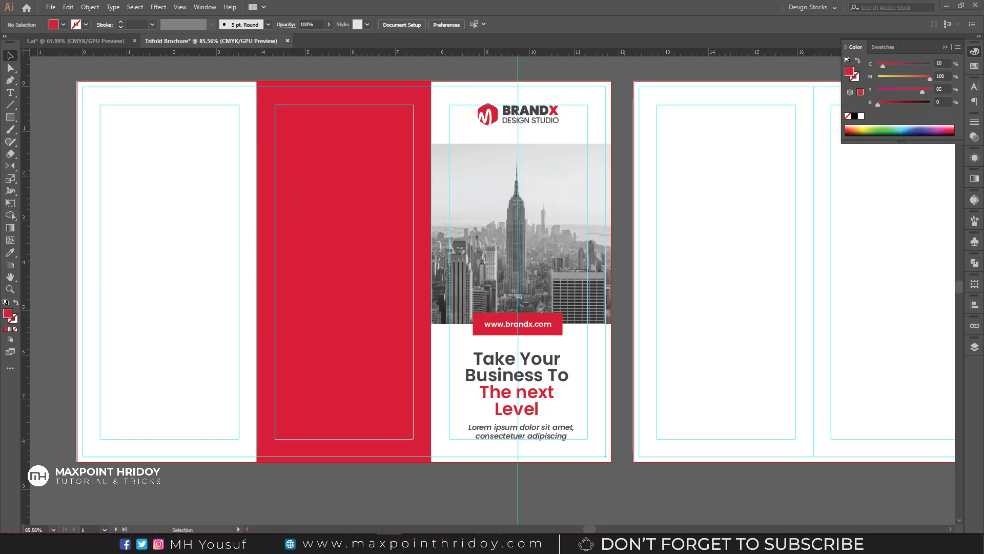
Step: Cut the phone number and "Call for inquiries" lines from the Notepad text and paste them into the upper part of the red panel
click(490, 543)
drag(629, 149, 541, 138)
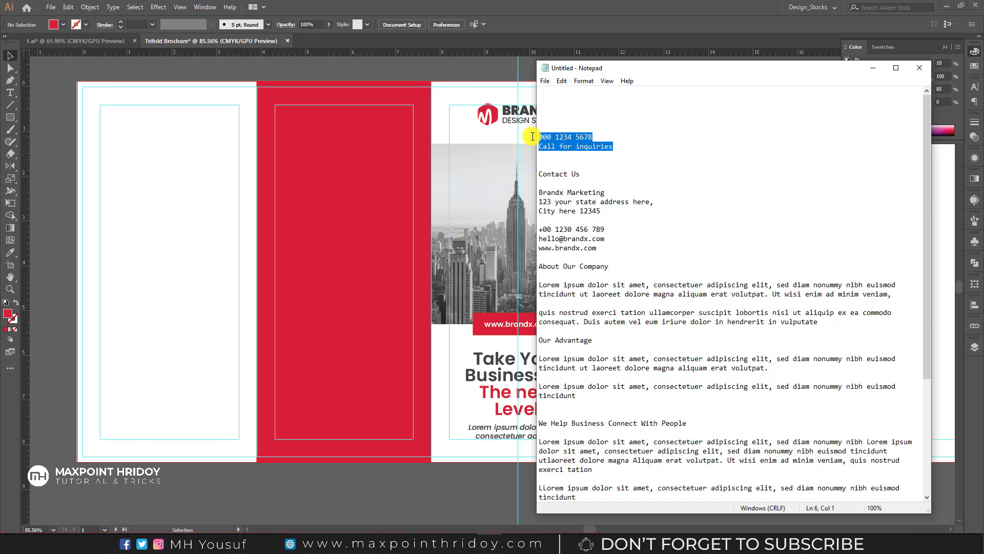
key(ctrl+x)
click(873, 68)
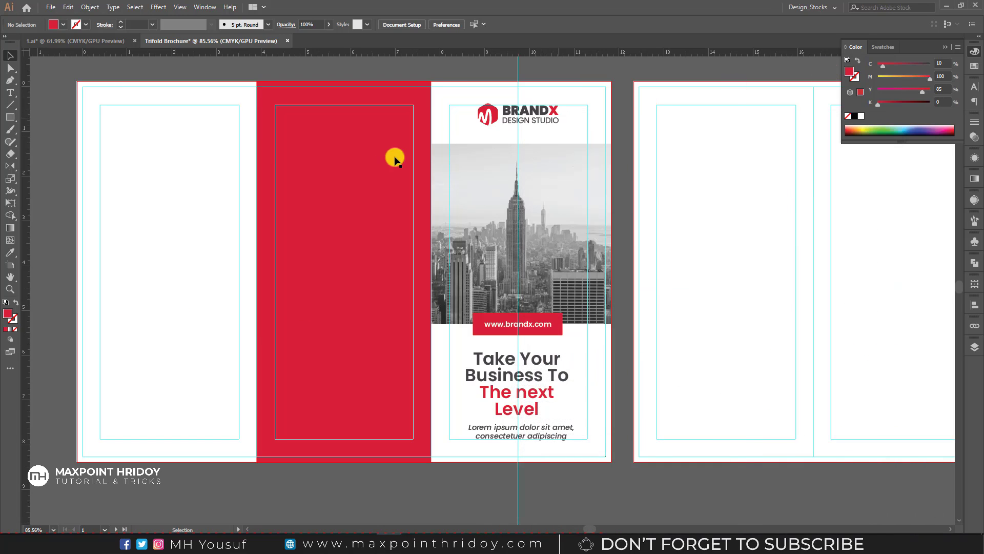
key(ctrl+v)
drag(476, 283, 326, 161)
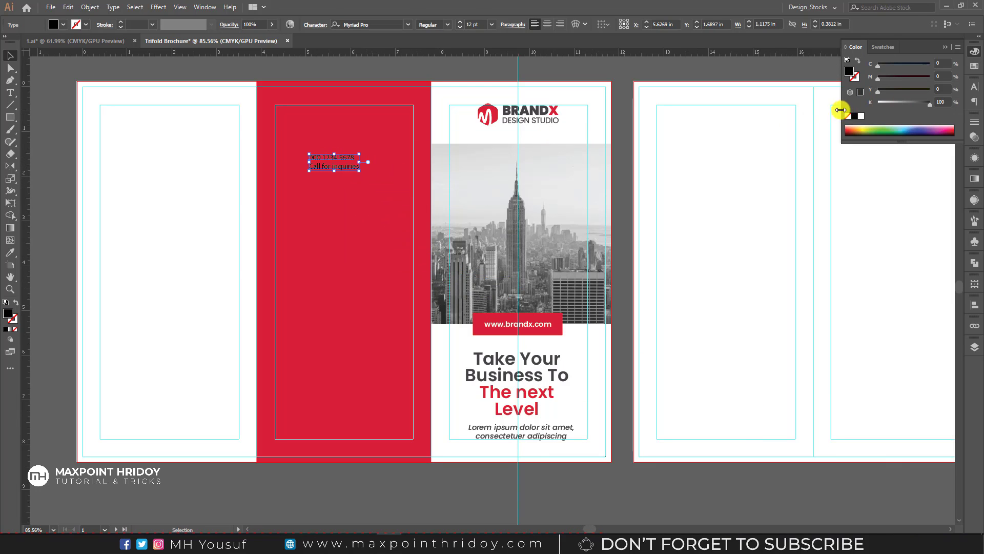
Step: Colour the pasted phone text white, shift it up slightly, and set its font to Poppins SemiBold
click(863, 116)
drag(334, 159, 334, 152)
click(375, 23)
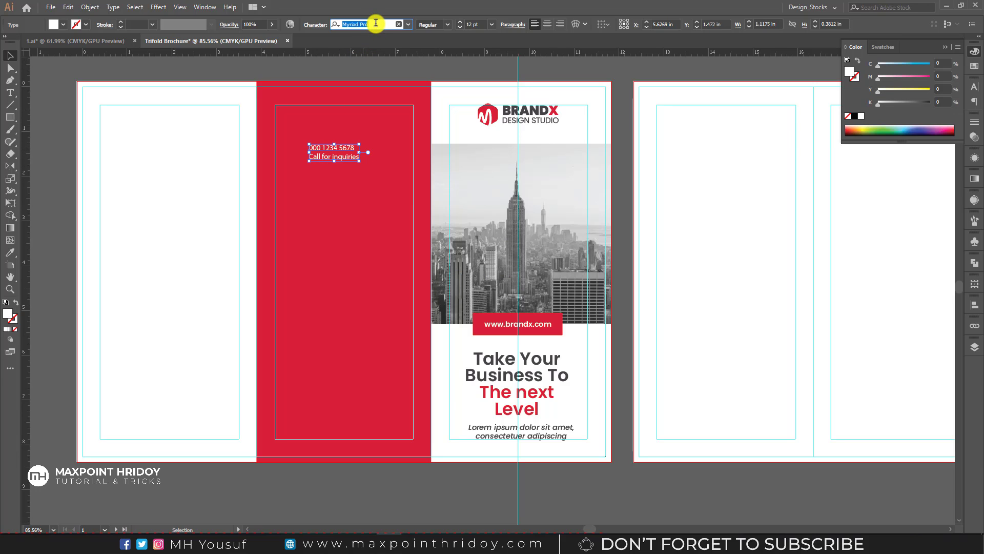
text(po)
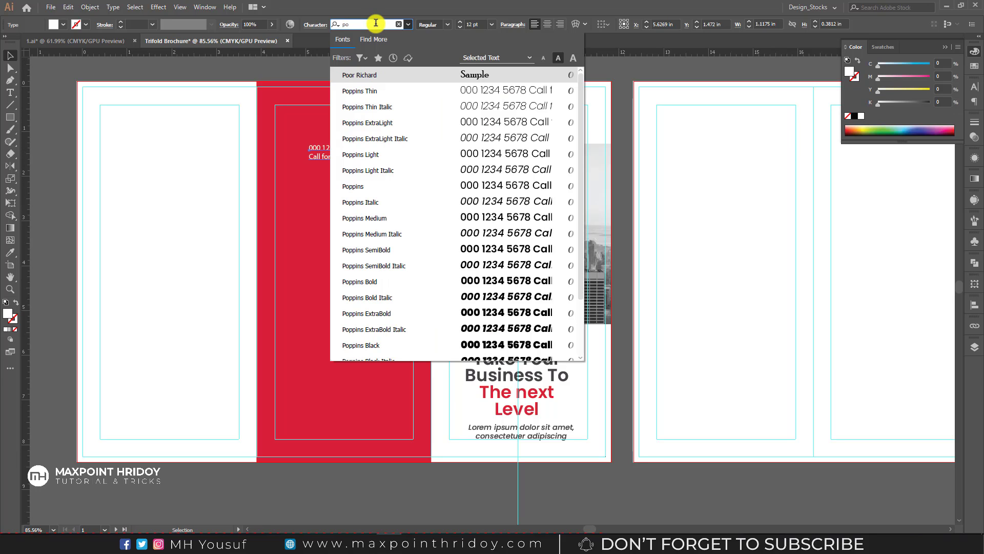
text(p)
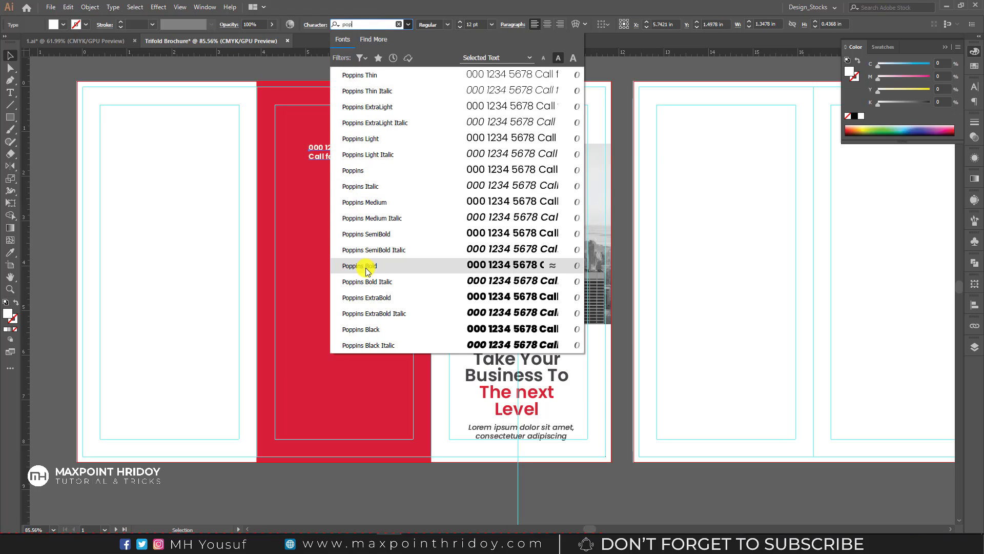
click(369, 233)
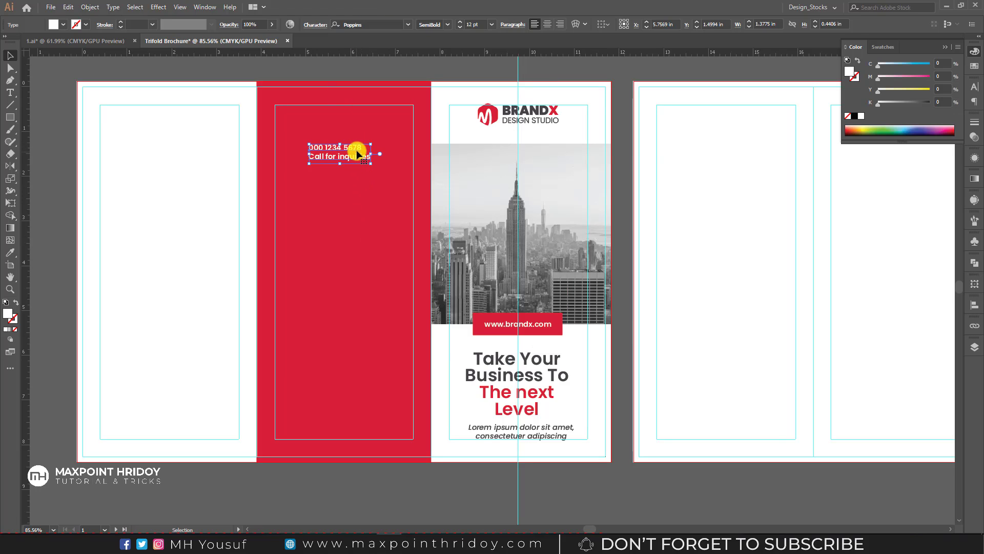
Step: Set the phone number line's font size to 18 pt
drag(361, 146, 293, 143)
click(480, 24)
text(1)
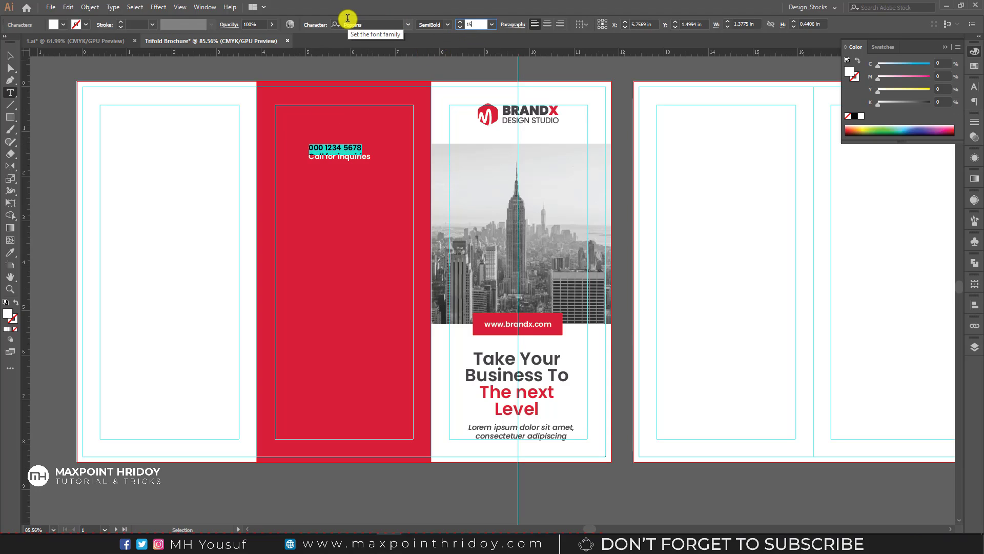
text(8)
key(Return)
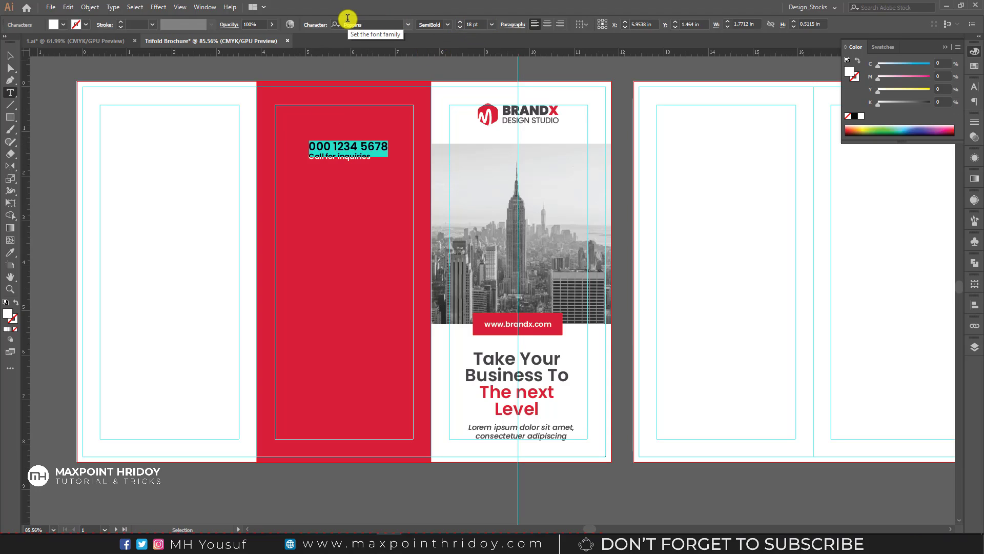
Step: Set the "Call for inquiries" line to Poppins Medium Italic
drag(311, 155, 371, 157)
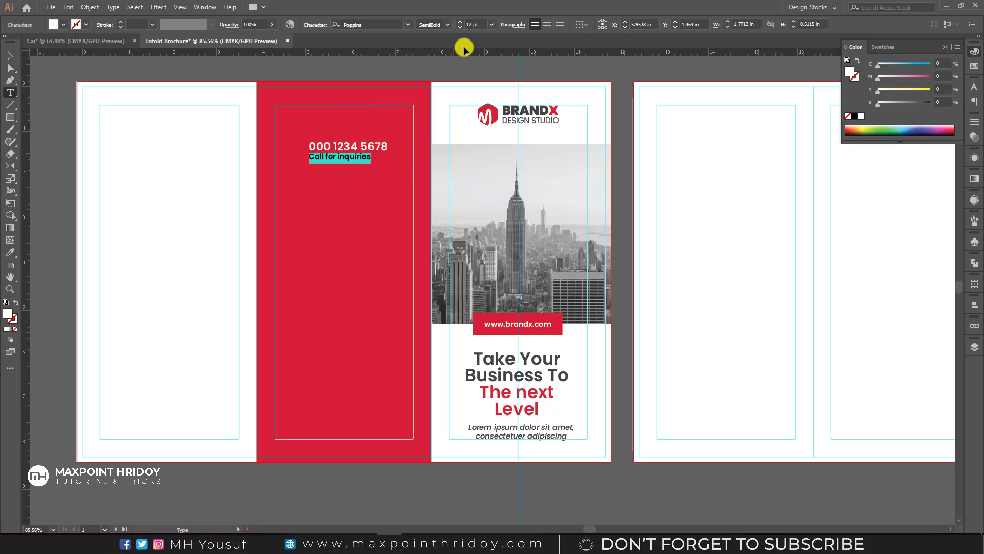
click(450, 27)
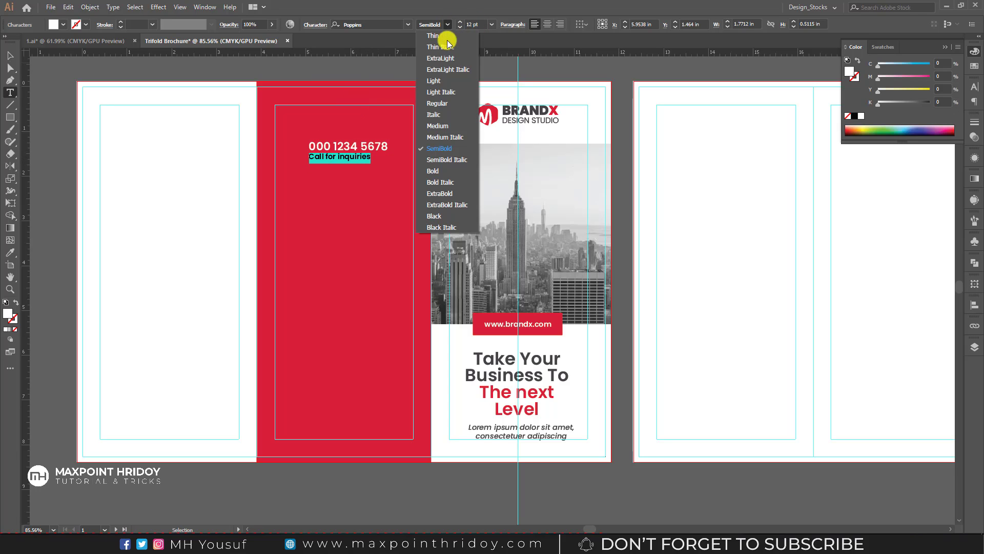
click(444, 132)
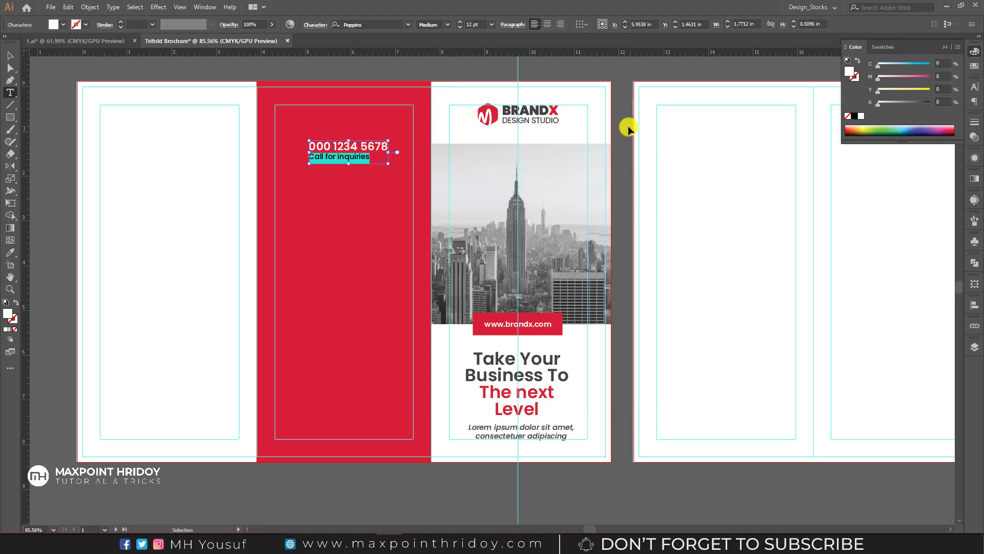
key(ctrl+t)
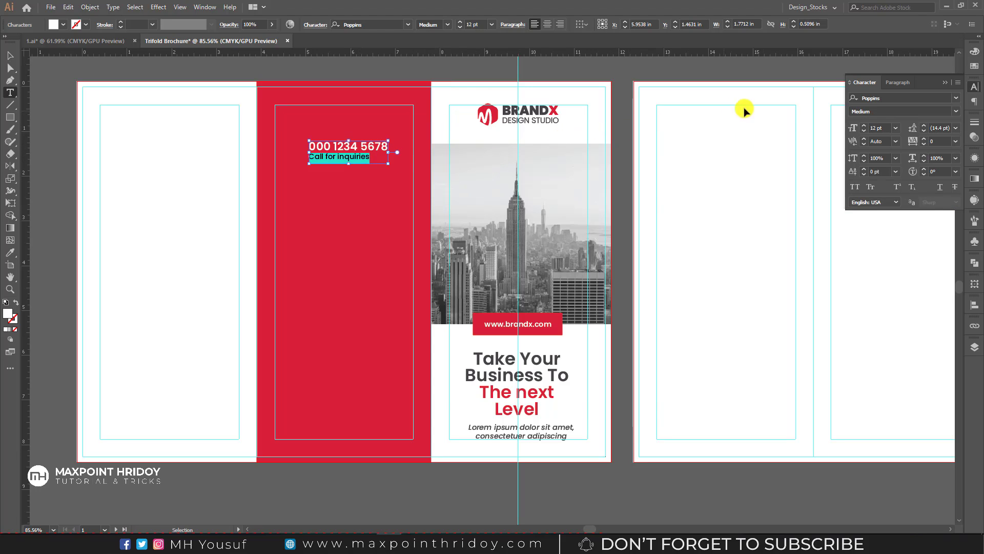
click(956, 112)
click(875, 224)
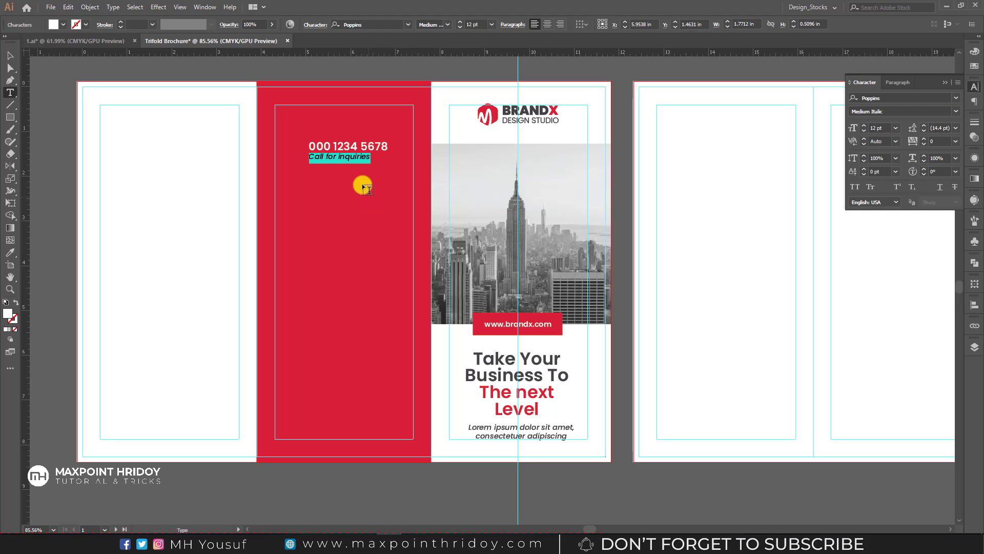
Step: Move the phone text block up slightly in the red panel and switch to the 1.ai document
key(Escape)
drag(332, 152, 332, 141)
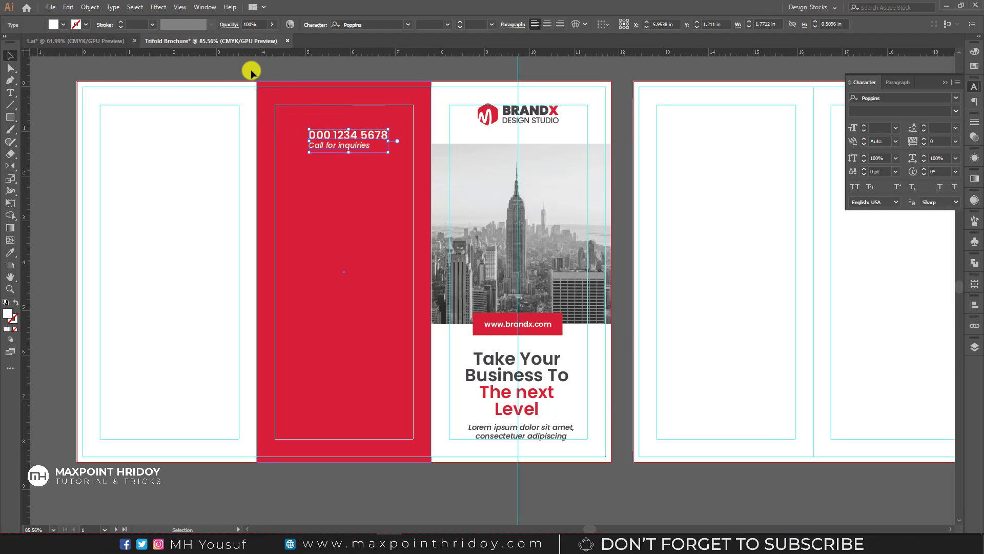
click(77, 39)
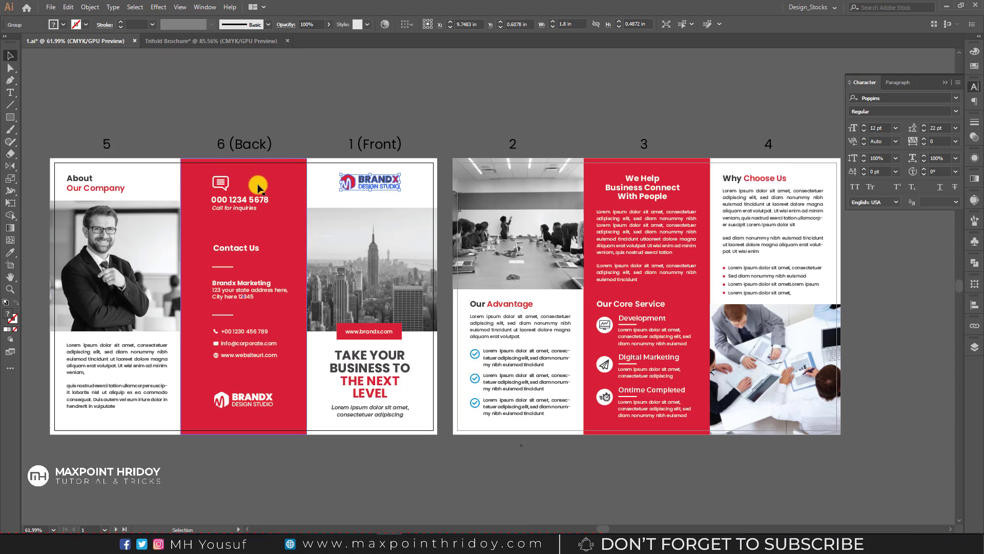
Step: In 1.ai, ungroup the back panel's phone block and copy the white chat icon above the phone number
scroll(231, 203, up, 2)
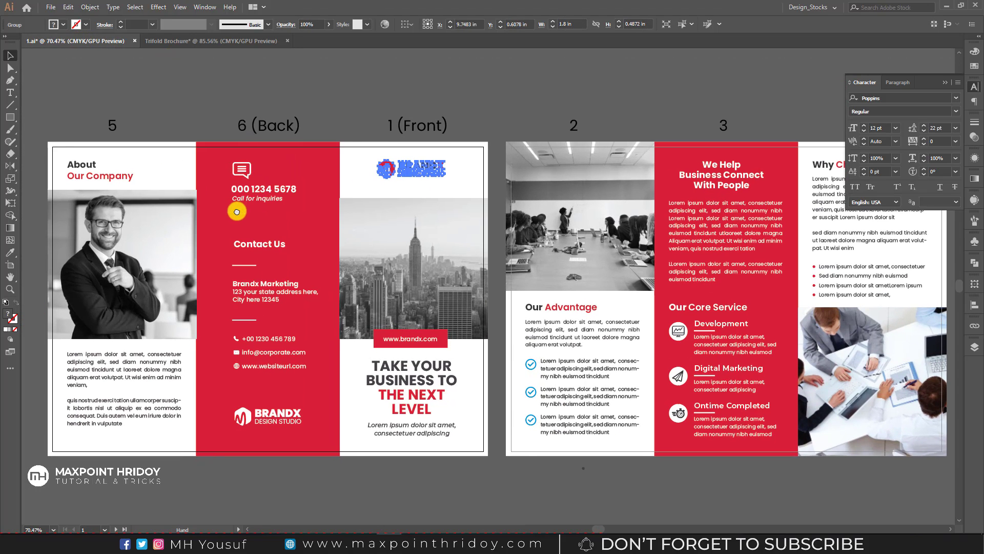
scroll(237, 212, up, 3)
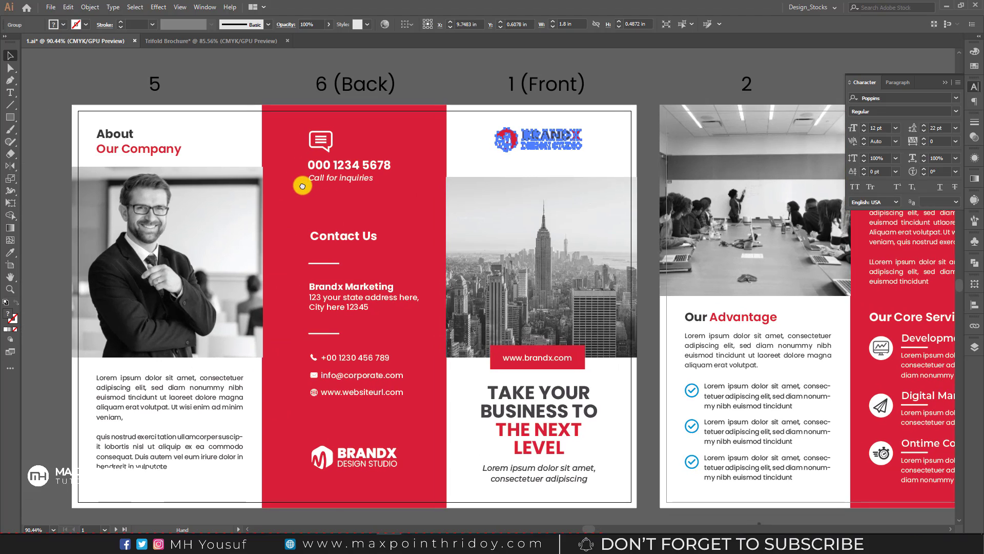
click(320, 145)
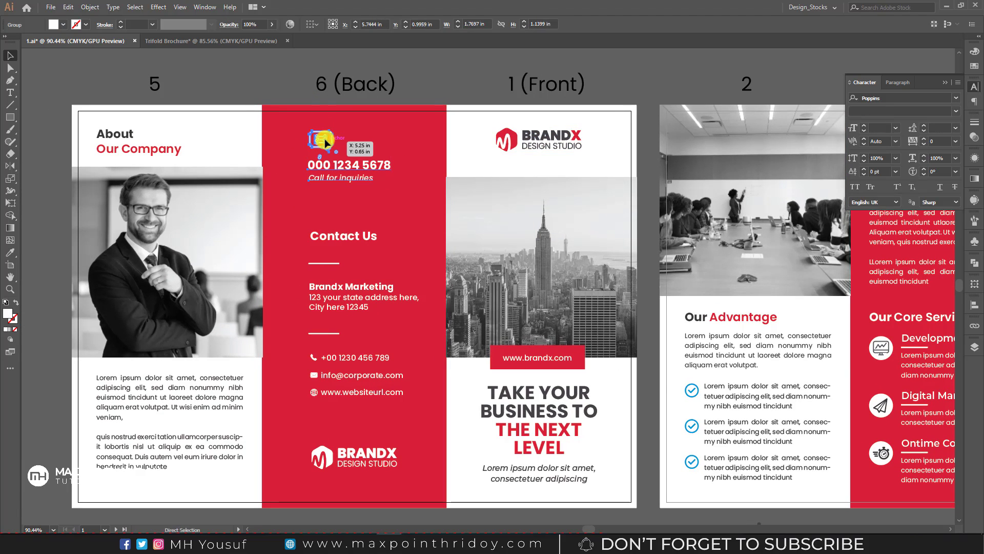
key(ctrl+shift+g)
click(279, 85)
click(318, 140)
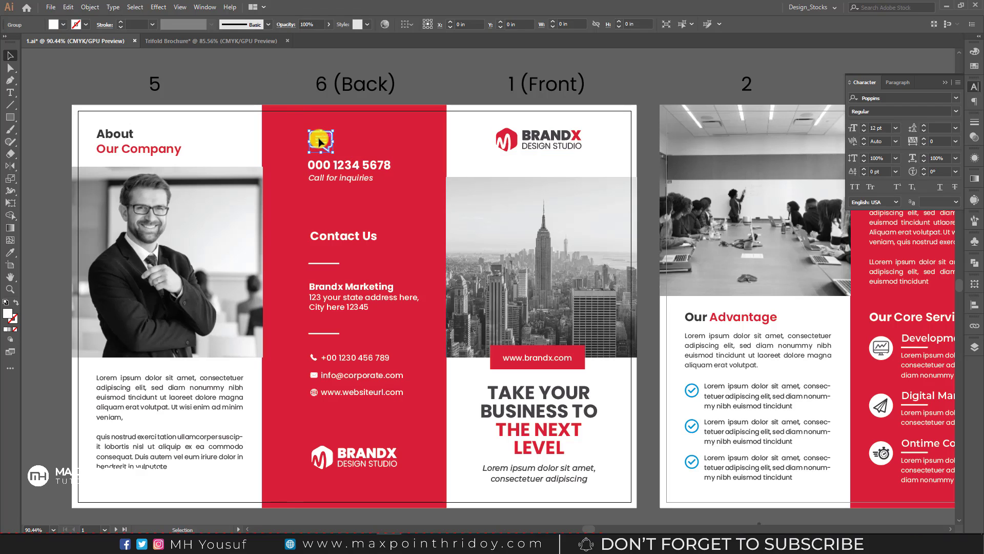
drag(319, 142, 315, 143)
Step: Paste the chat icon into the Trifold Brochure document and place it above the phone number in the red panel
click(208, 40)
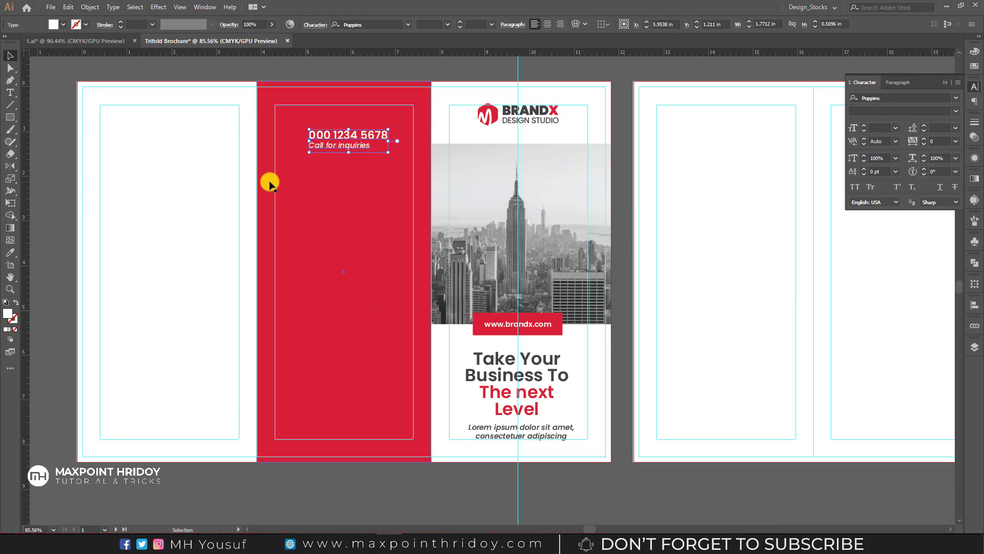
key(ctrl+v)
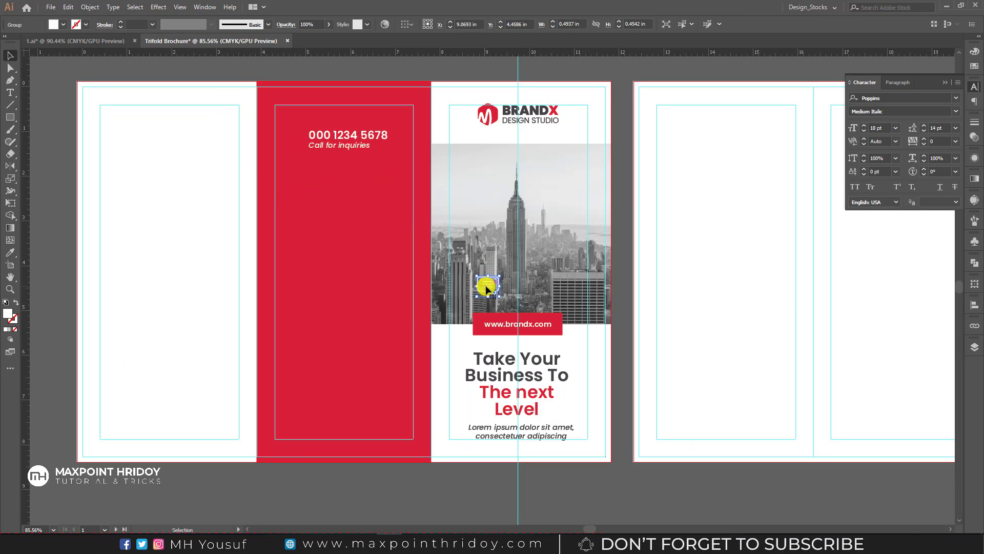
drag(485, 284, 319, 113)
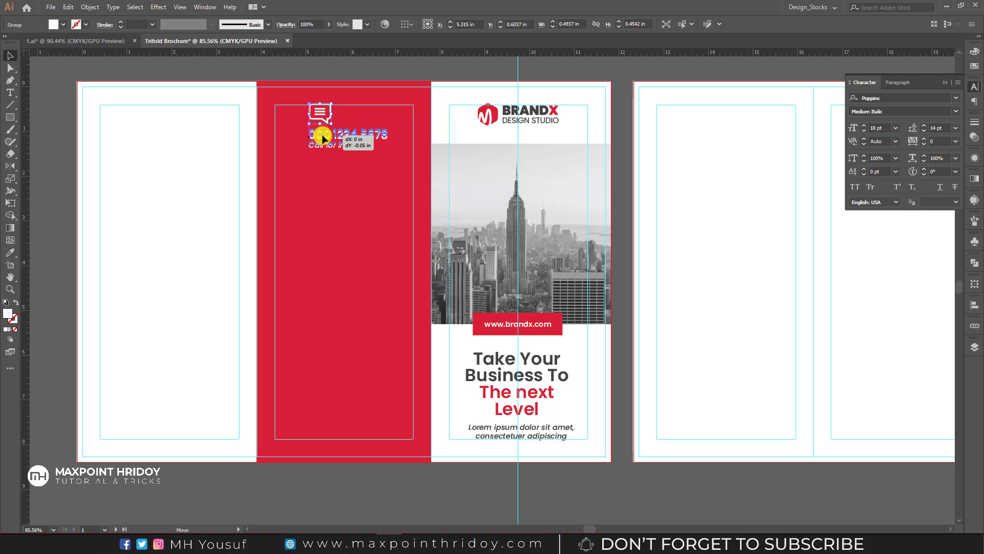
Step: Nudge the phone text block up, left-align it with the chat icon, and group the two
shift+click(324, 137)
click(323, 116)
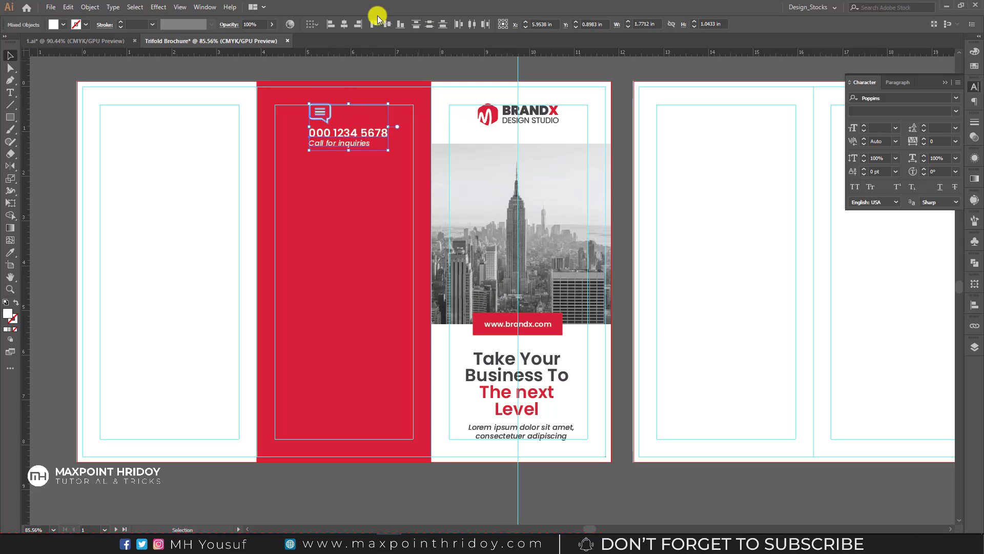
right_click(321, 118)
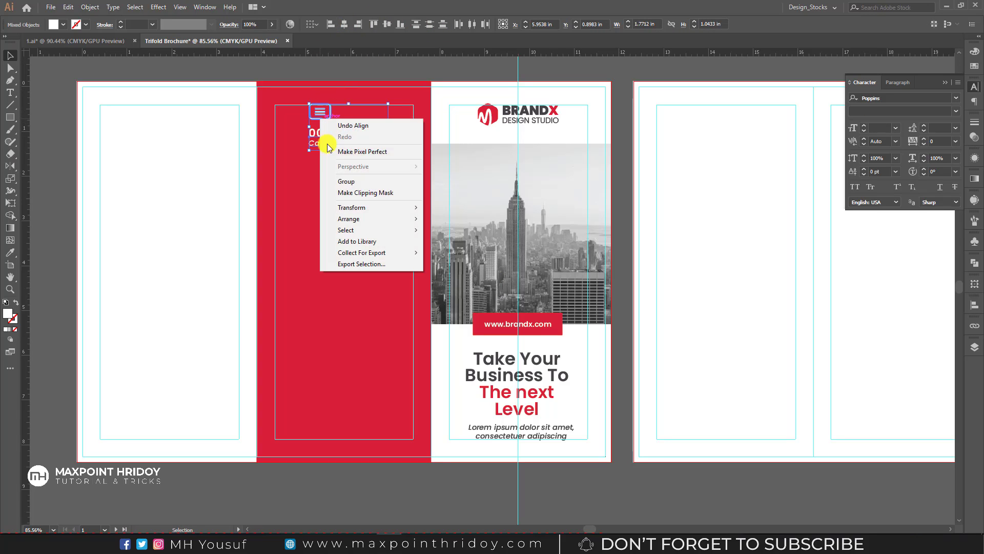
click(346, 183)
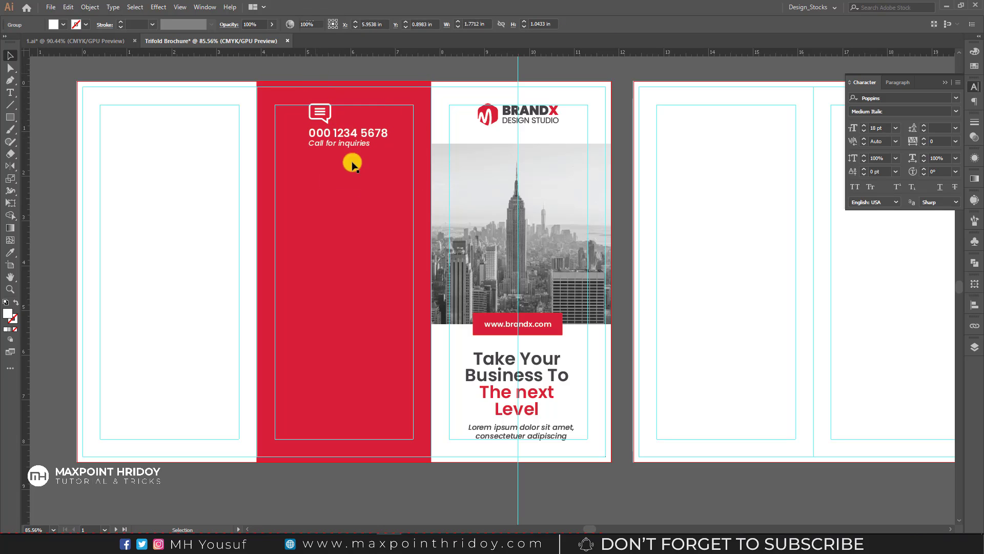
Step: Draw a temporary white rectangle across the red panel's width, place a vertical guide through its centre, and delete the rectangle
click(332, 151)
key(m)
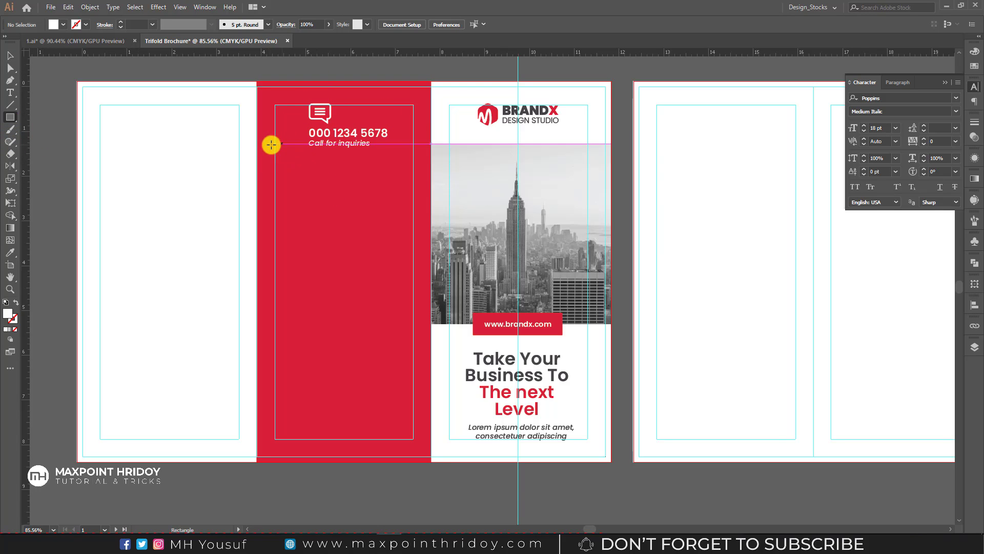
drag(257, 146, 431, 208)
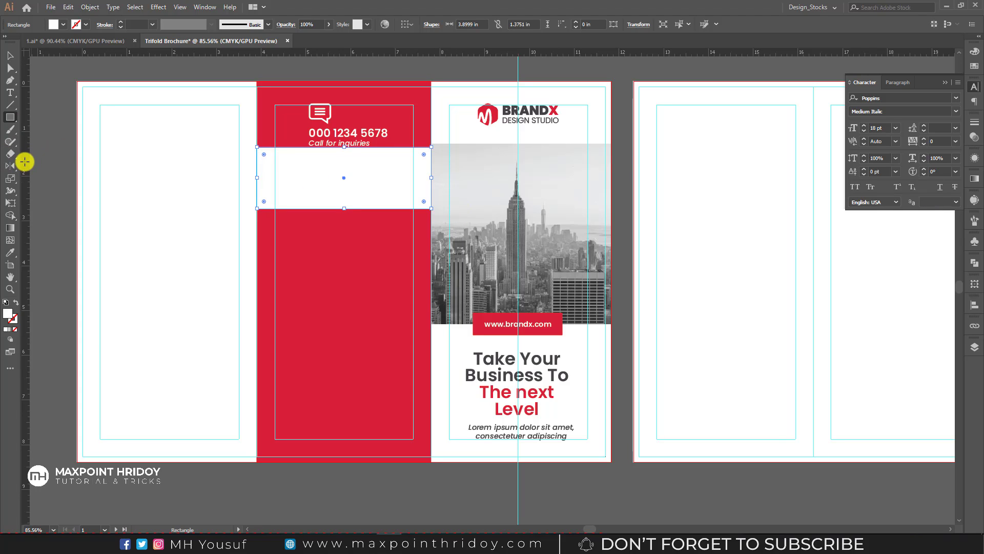
key(v)
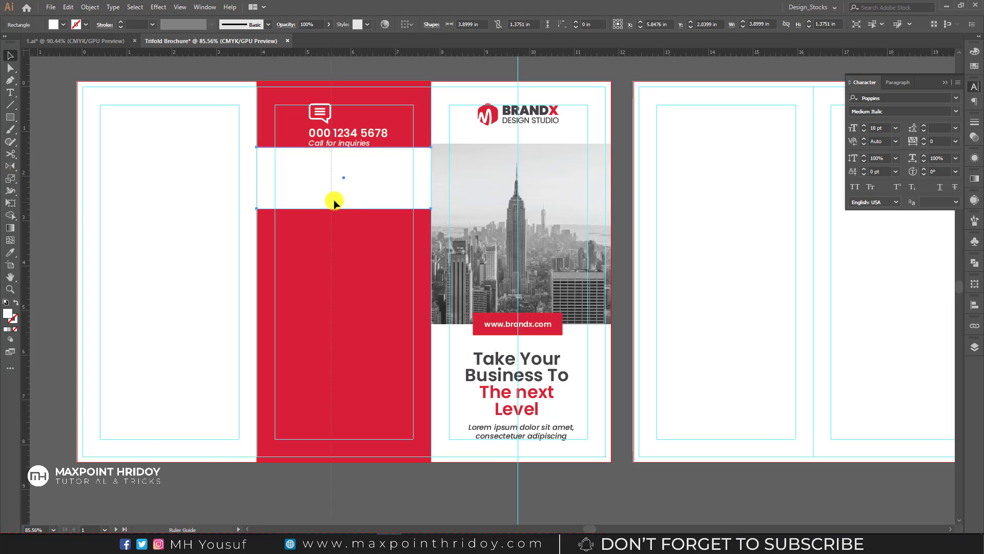
drag(386, 189, 386, 213)
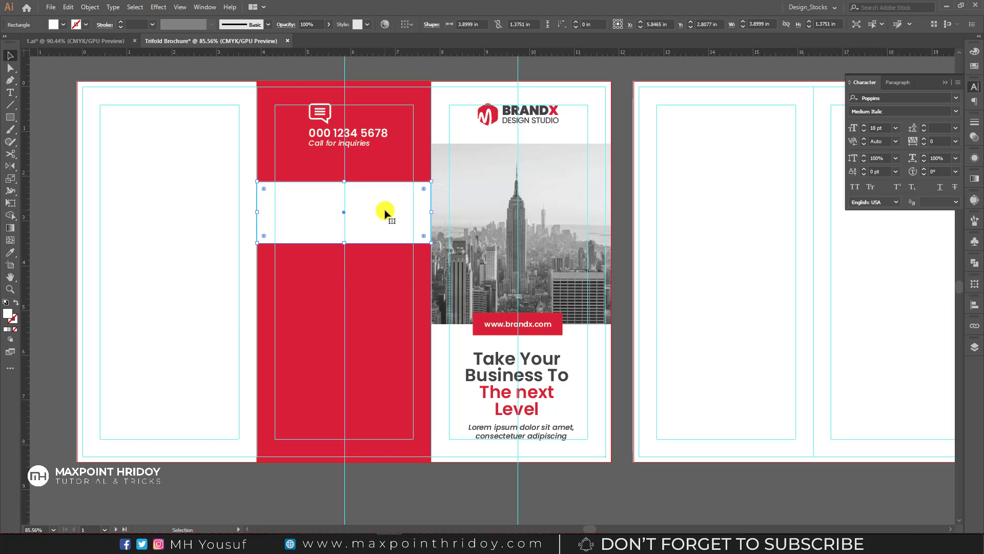
key(Delete)
Step: Centre the grouped chat icon and phone text horizontally on the red panel's vertical guide
click(355, 136)
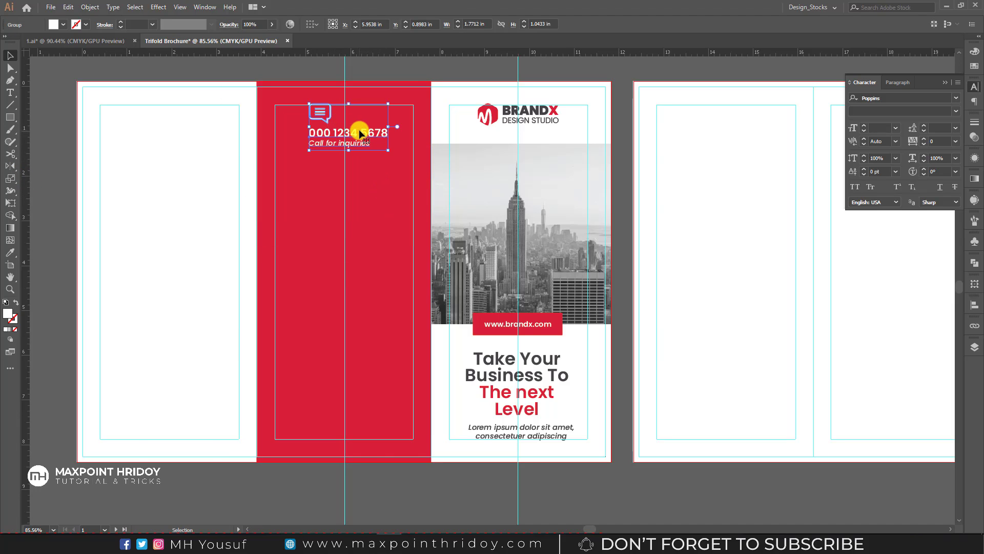
drag(360, 133, 345, 125)
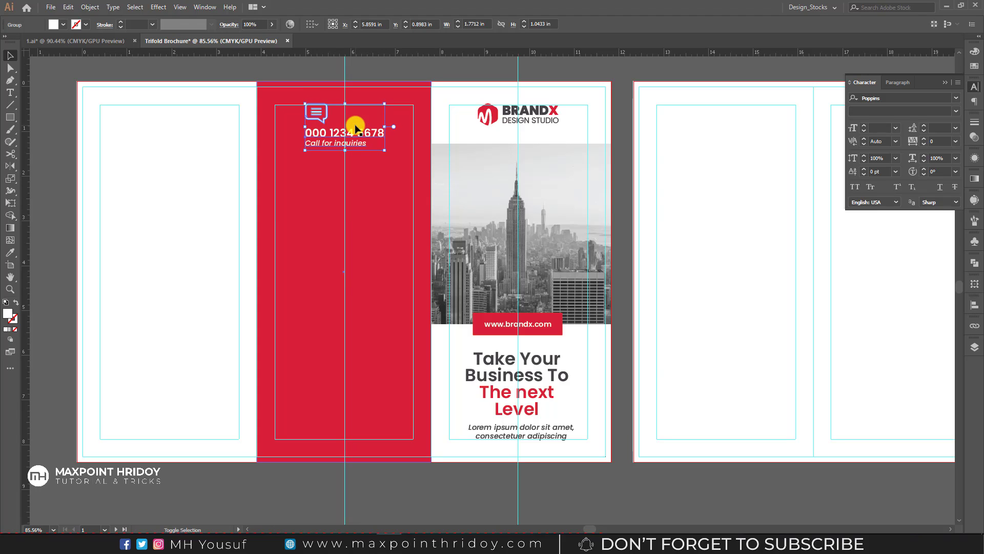
click(268, 70)
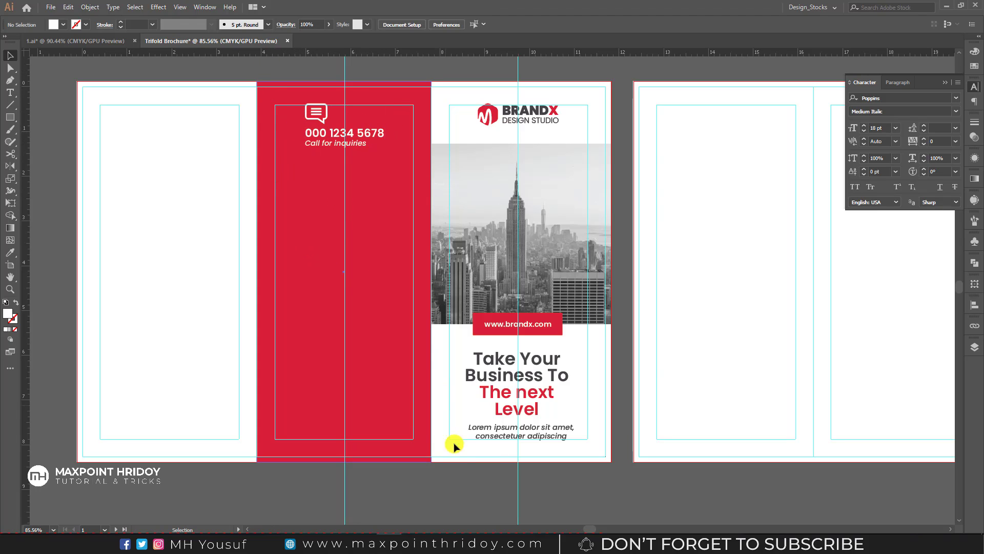
Step: Cut the contact text, from "Contact Us" through the website line, out of the Notepad file and return to Illustrator
click(490, 544)
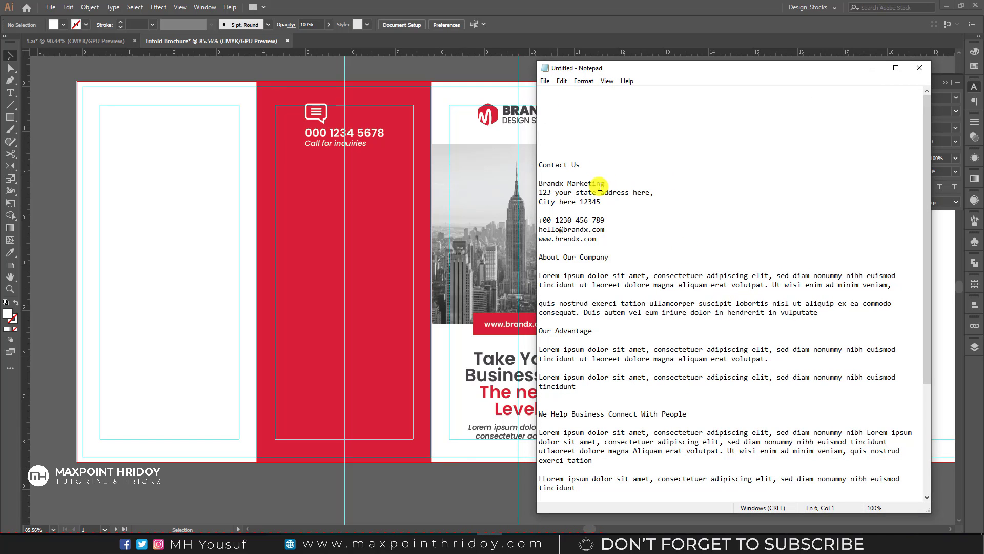
drag(610, 236, 531, 168)
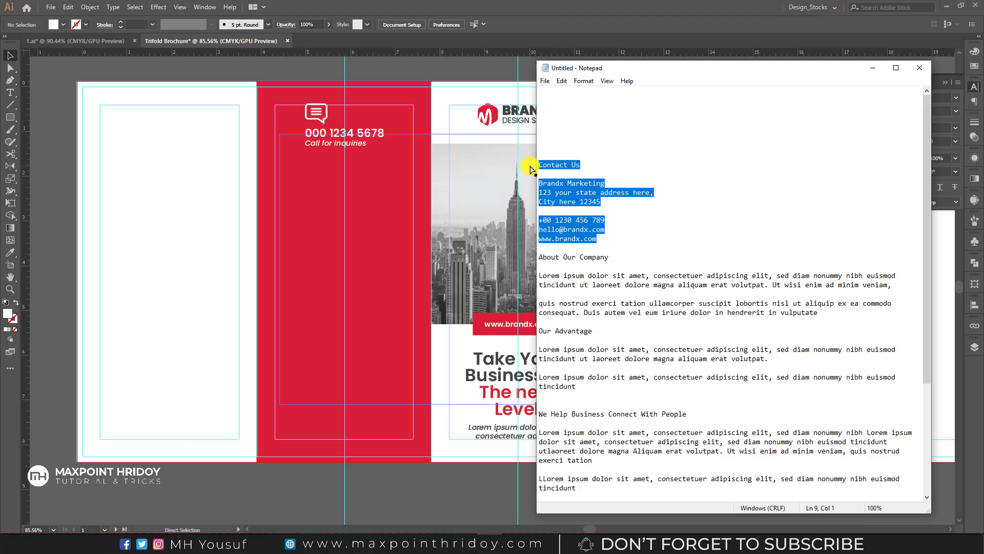
key(ctrl+x)
click(161, 175)
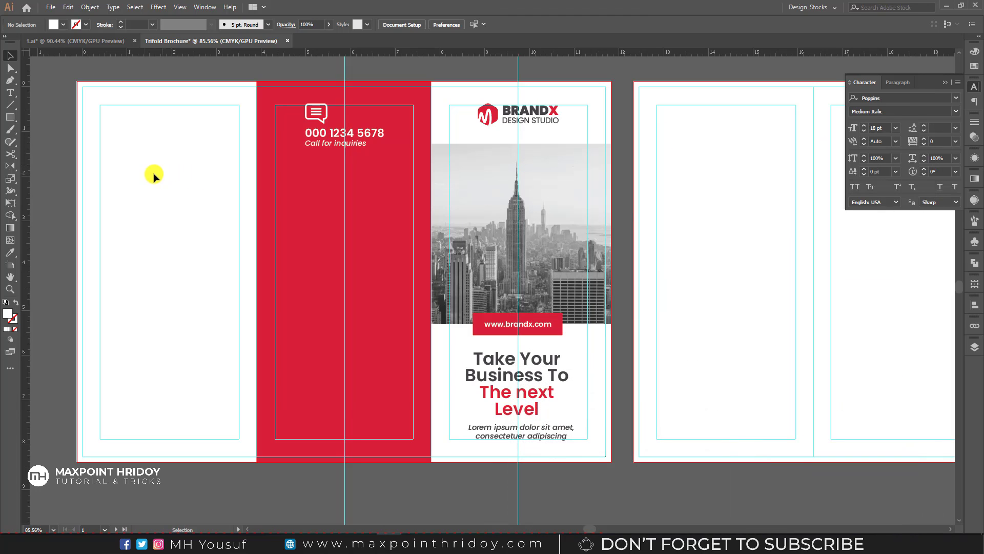
Step: Paste the contact text as a new text object and move it fully inside the blank left panel
click(9, 93)
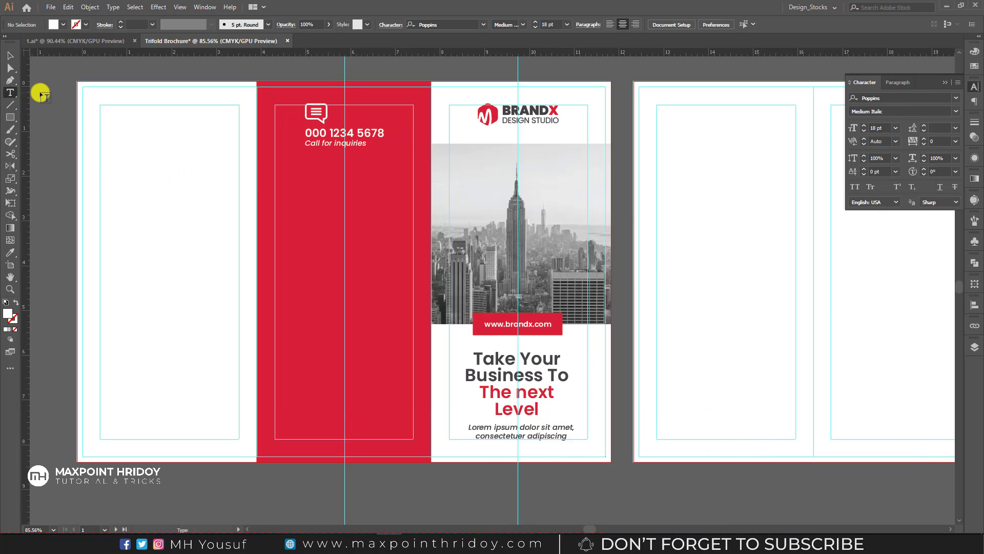
click(101, 186)
key(ctrl+v)
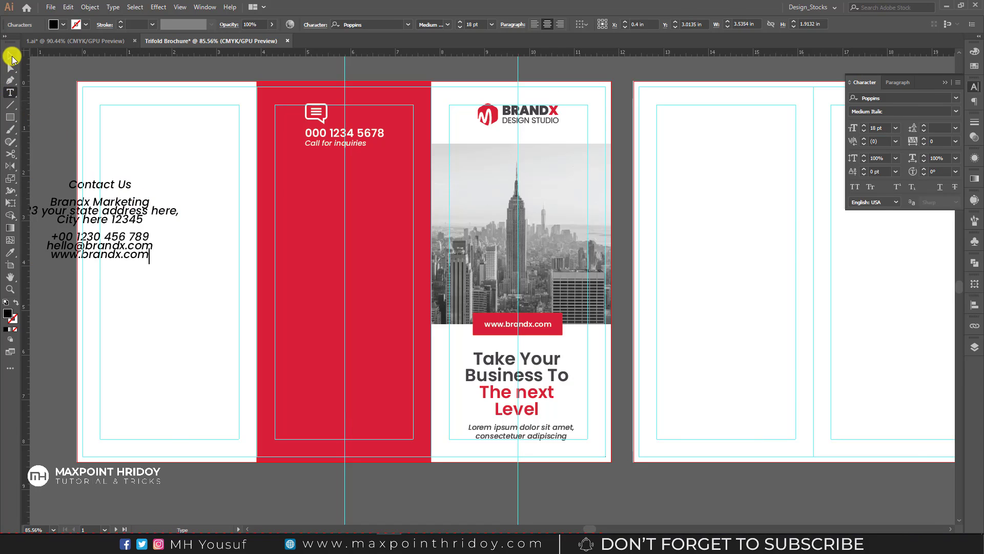
click(10, 55)
drag(95, 193, 160, 194)
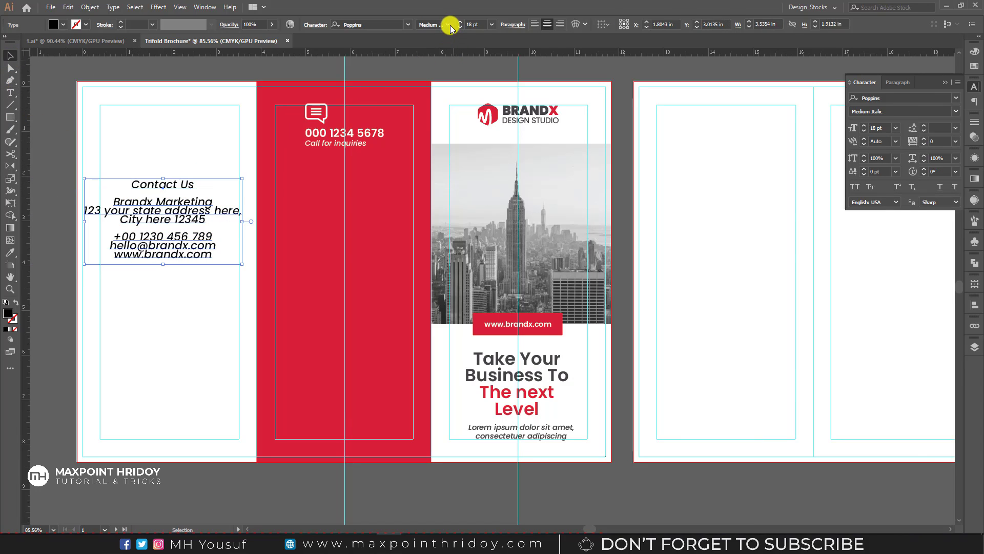
Step: Change the pasted contact text's font style to Poppins Medium
click(450, 27)
click(437, 123)
click(154, 174)
Step: Split the "Contact Us" heading into its own text object on the red panel and set it to Poppins Bold
key(t)
drag(134, 185, 205, 186)
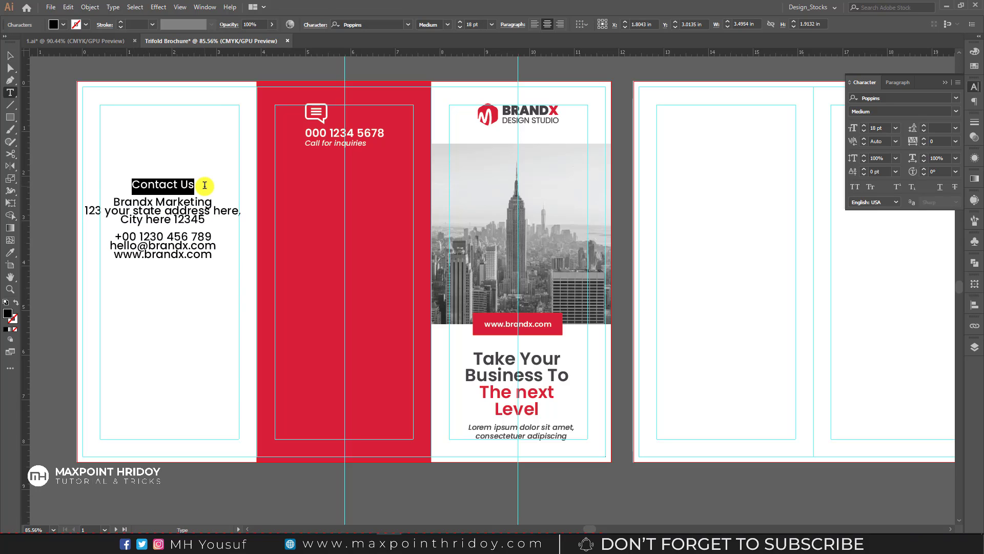
key(BackSpace)
key(Escape)
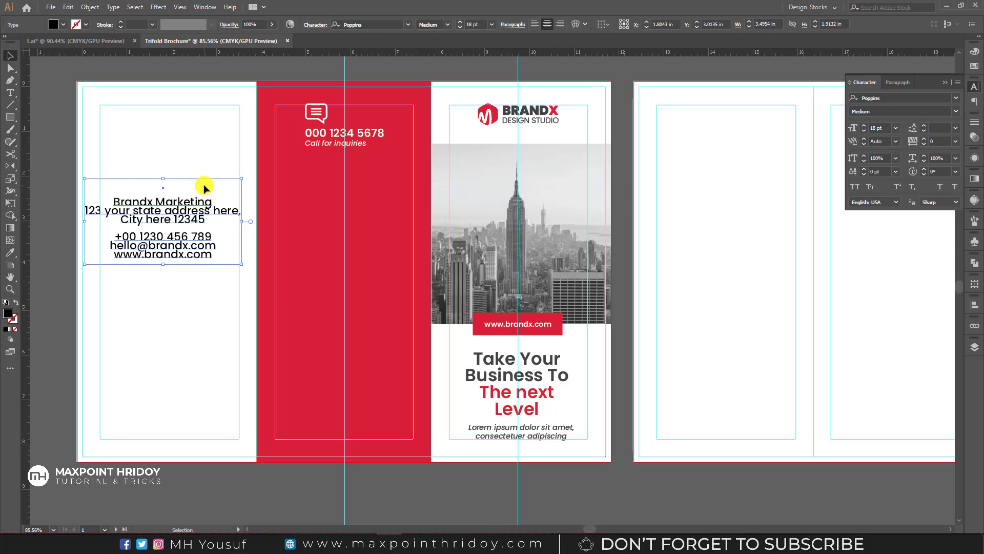
key(ctrl+v)
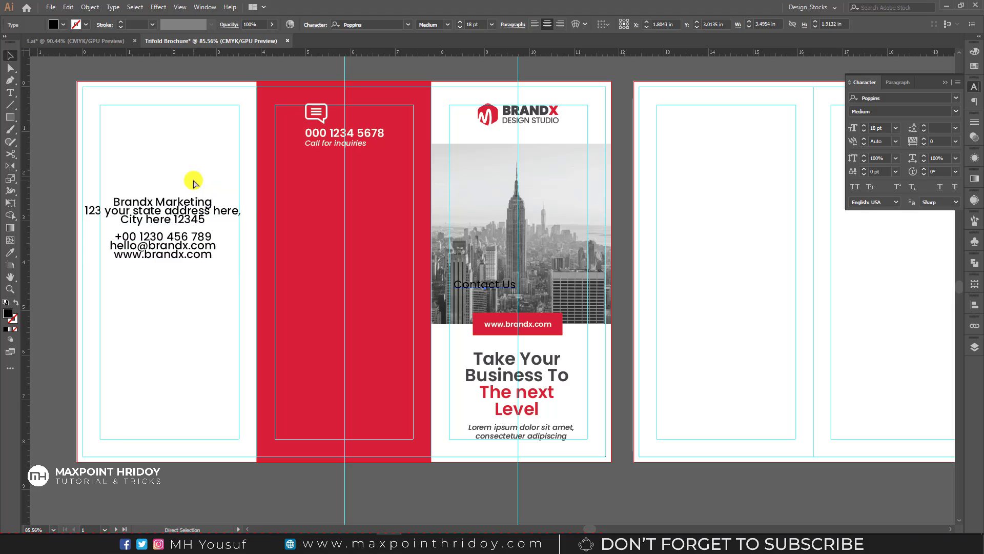
drag(485, 284, 328, 199)
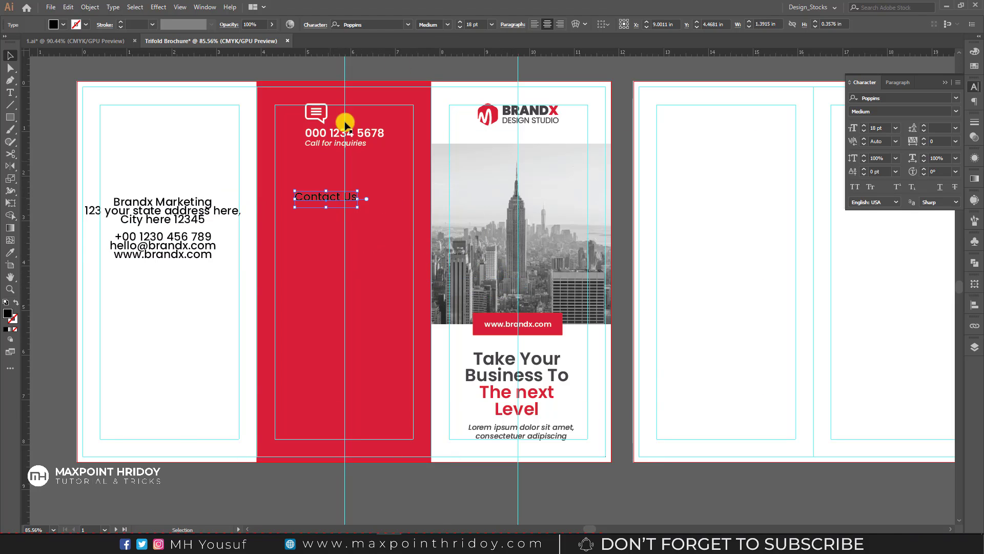
click(447, 24)
click(440, 172)
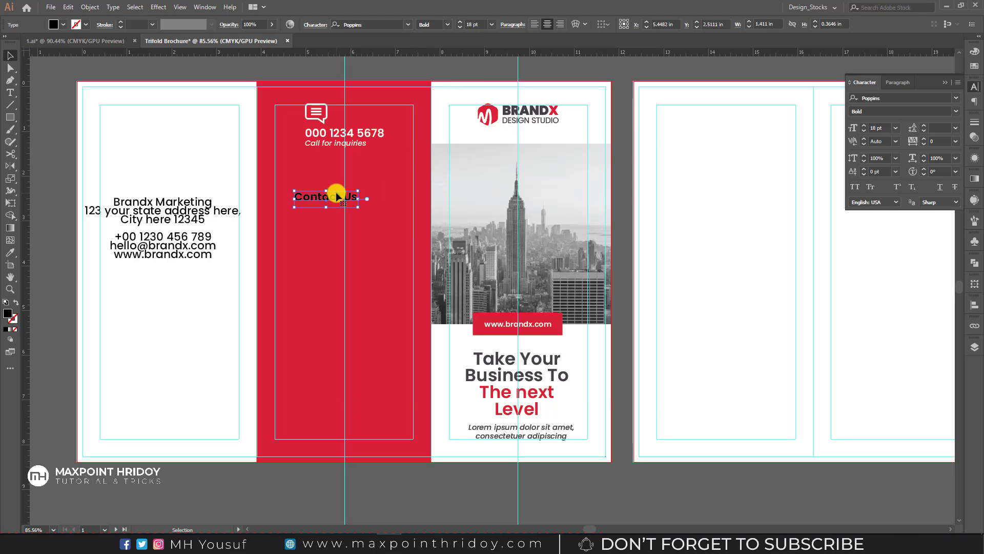
Step: Split the Brandx Marketing name and address lines into a separate text object below "Contact Us" on the red panel
click(165, 201)
double_click(126, 204)
drag(114, 200, 220, 220)
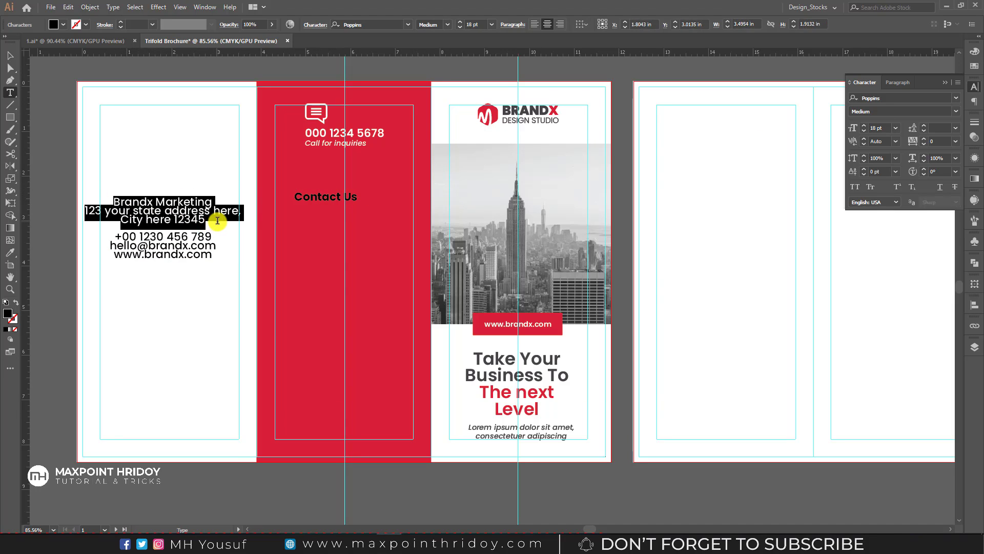
key(BackSpace)
key(Escape)
click(236, 285)
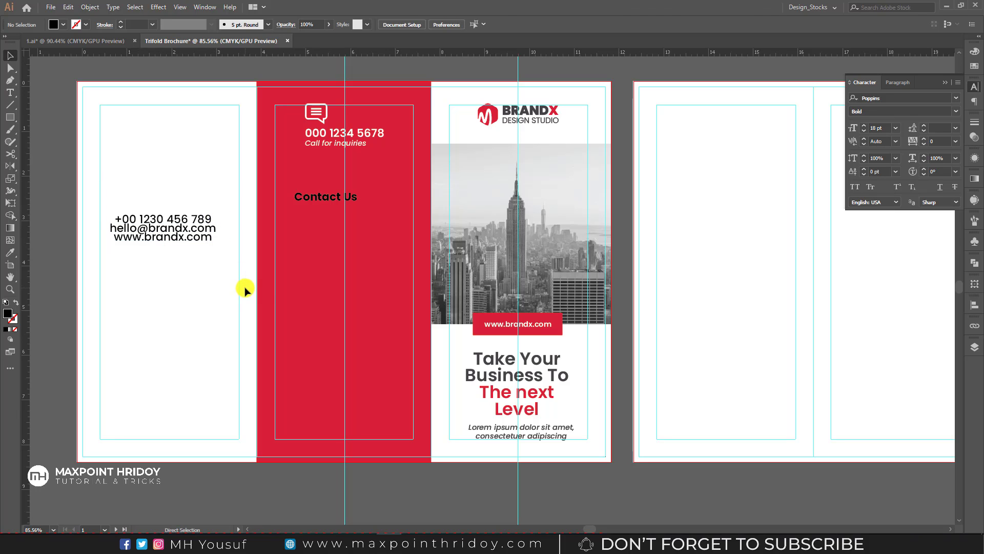
key(ctrl+v)
drag(468, 279, 348, 260)
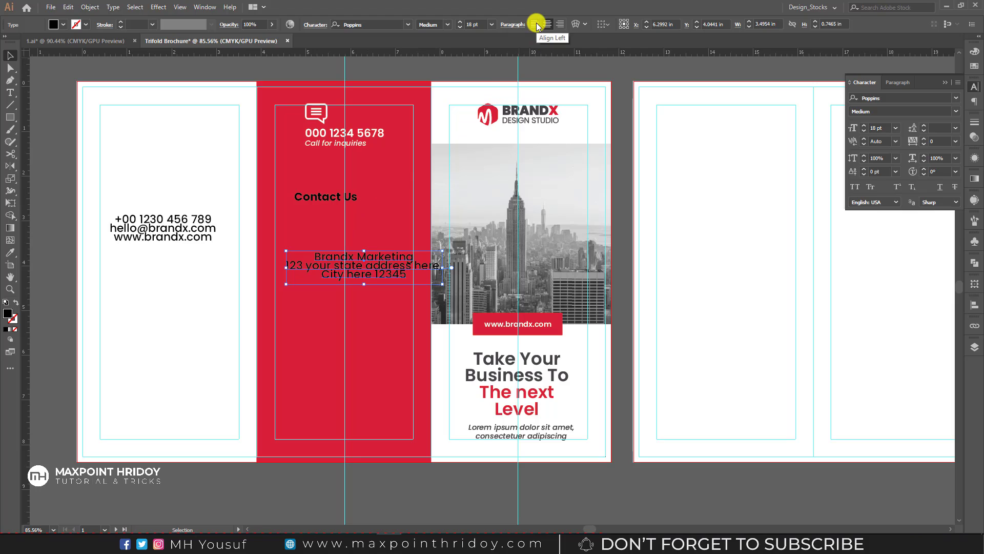
Step: Left-align the Brandx Marketing address block, reposition it inside the red panel, and reduce its font size to 12 pt
click(537, 25)
drag(372, 264, 283, 257)
click(461, 29)
click(461, 29)
click(461, 29)
click(461, 29)
click(461, 30)
click(461, 29)
Step: Move the phone, email and website block below the address and colour all three contact text objects white
drag(177, 236, 327, 316)
shift+click(328, 247)
shift+click(324, 195)
click(13, 251)
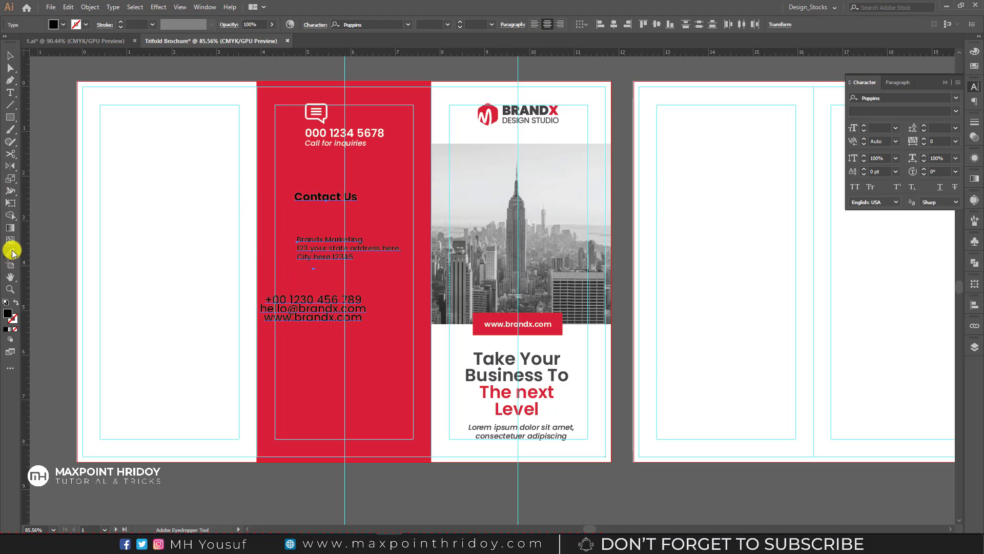
click(136, 214)
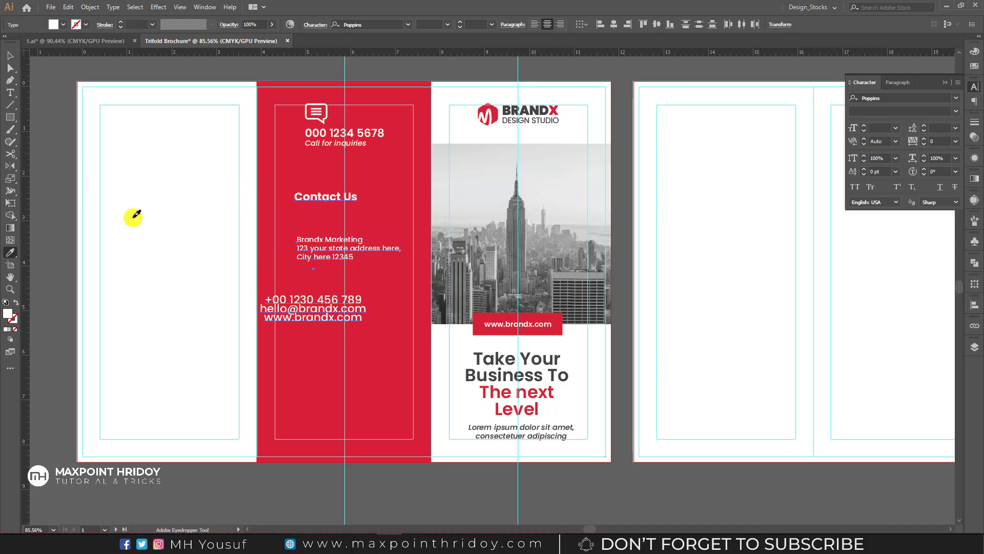
Step: Match the phone, email and website block to the address text's left-aligned 12 pt Poppins Medium formatting with the Eyedropper
click(10, 55)
click(321, 318)
click(320, 310)
click(12, 250)
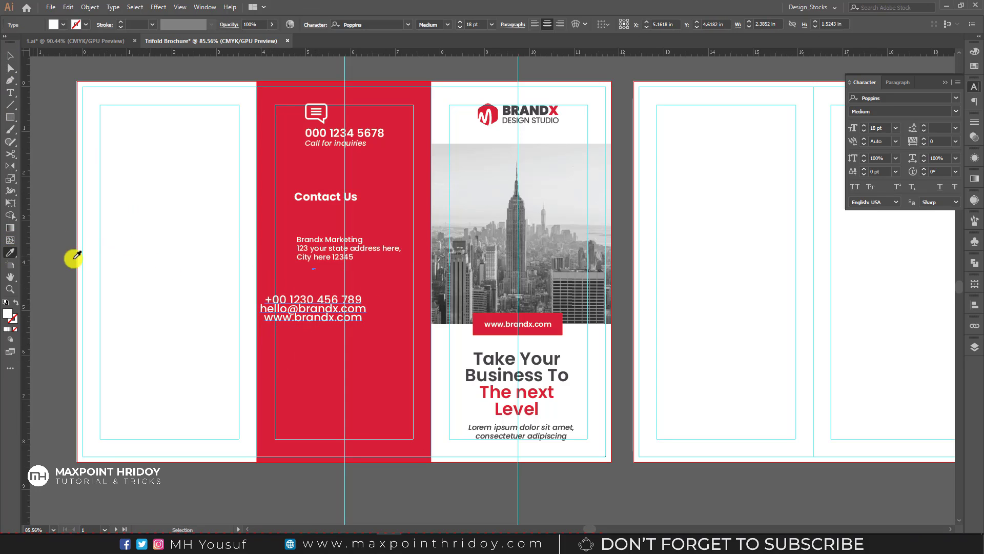
click(323, 252)
scroll(334, 307, up, 2)
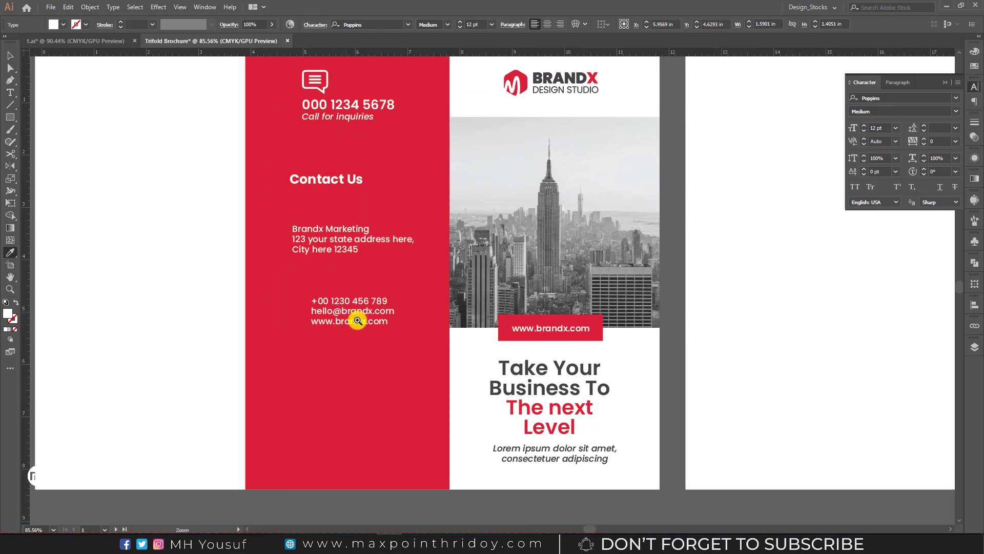
Step: Remove the blank lines above the phone number in the contact text block and move the block lower on the red panel
key(t)
click(312, 302)
key(BackSpace)
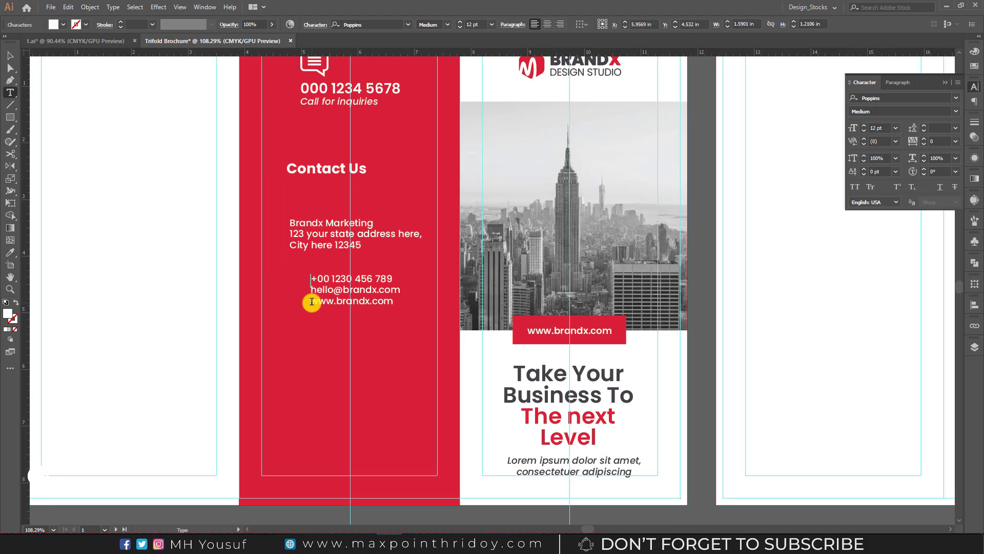
key(BackSpace)
key(BackSpace)
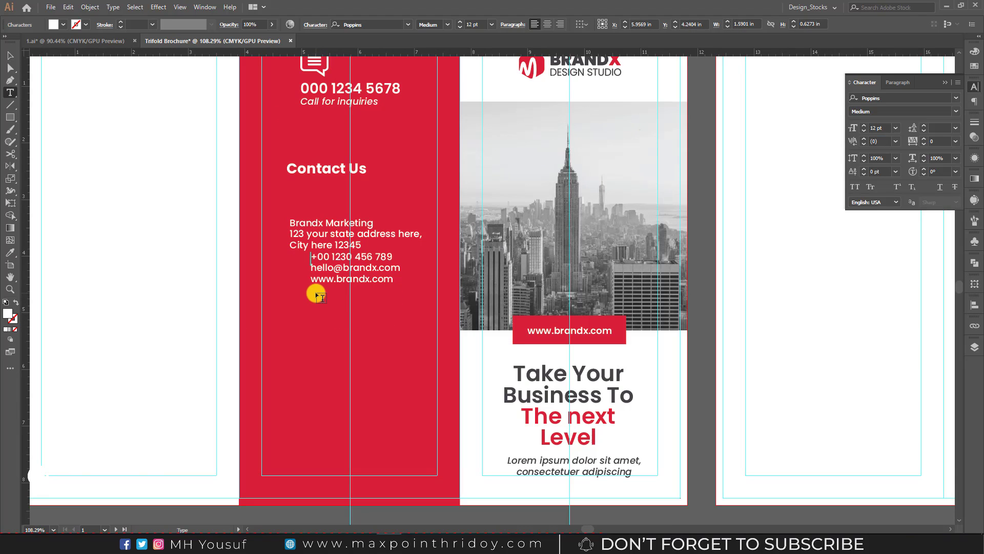
key(Escape)
drag(325, 272, 311, 342)
Step: Left-align the "Contact Us" heading with the message icon and phone number group above it
click(307, 226)
drag(295, 164, 315, 163)
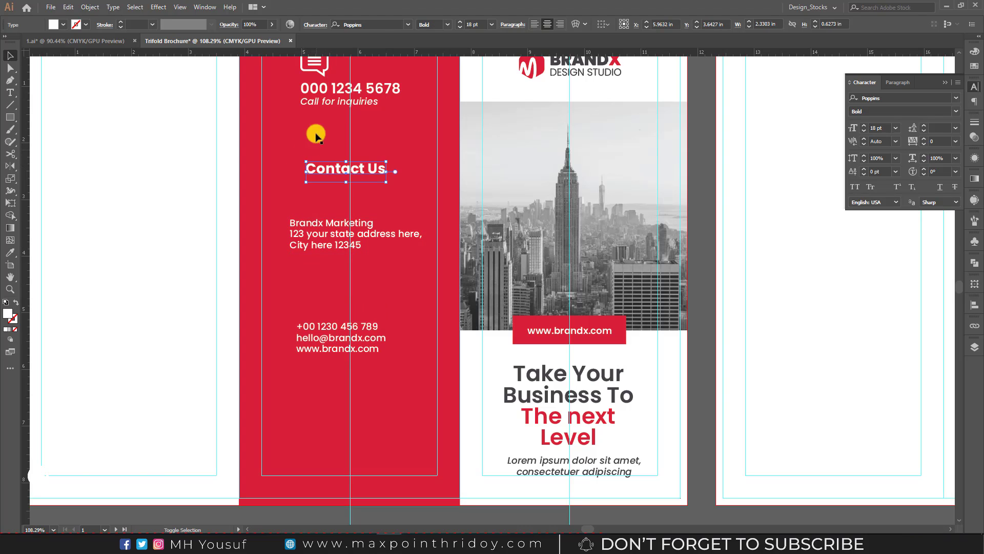
shift+click(314, 102)
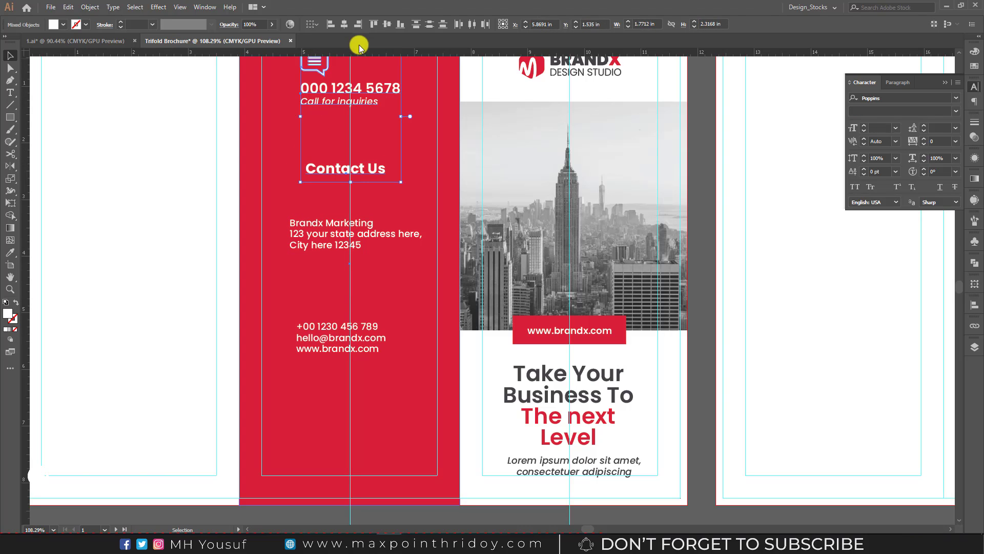
click(332, 26)
click(52, 144)
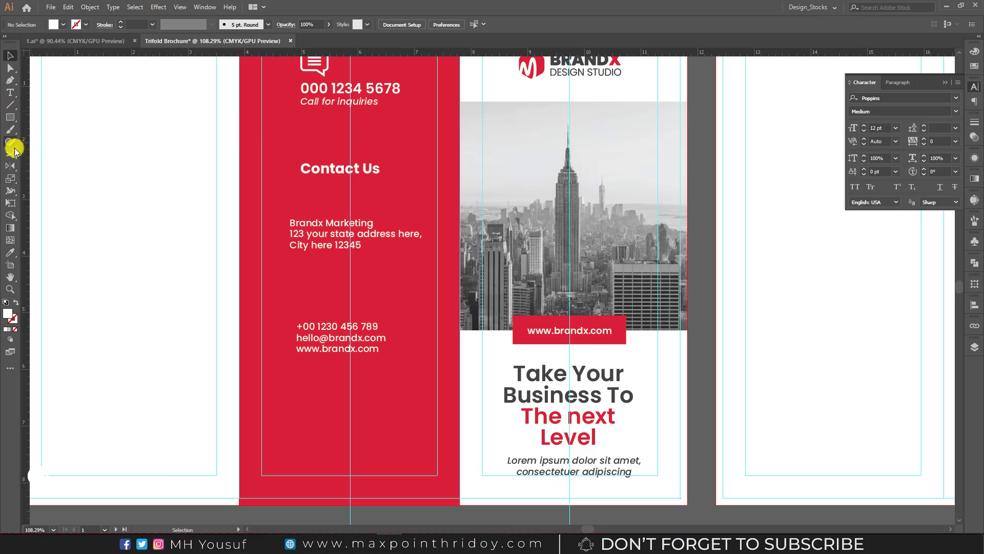
Step: Draw a short horizontal line under "Contact Us", about 0.46 in long, make its stroke white and lengthen it slightly
click(10, 105)
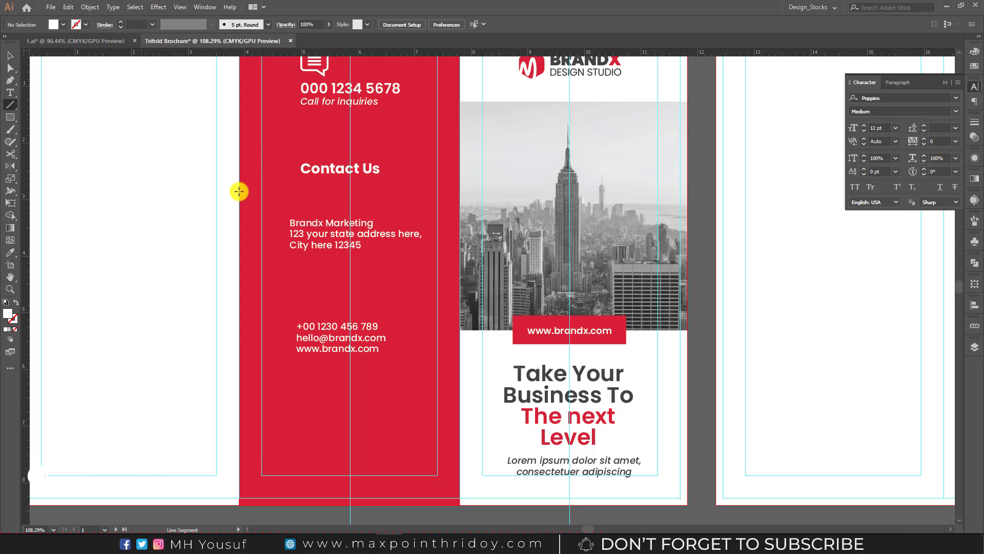
drag(303, 182, 328, 183)
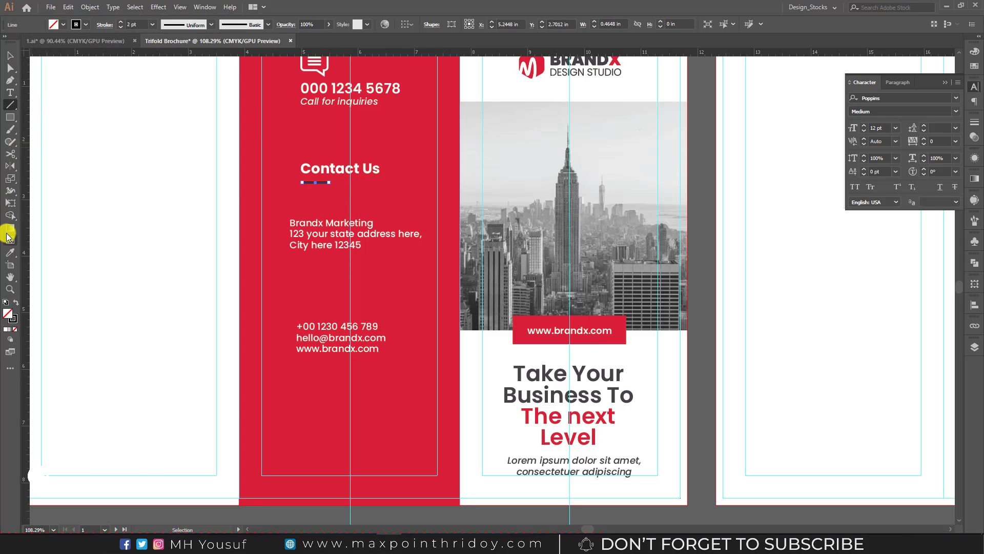
click(10, 252)
click(13, 316)
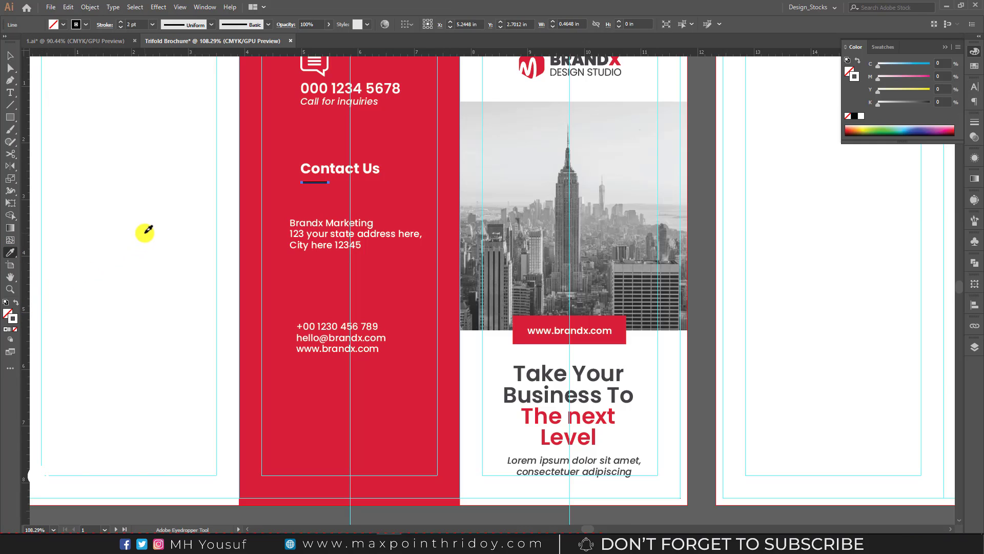
click(77, 99)
drag(333, 182, 334, 183)
click(183, 191)
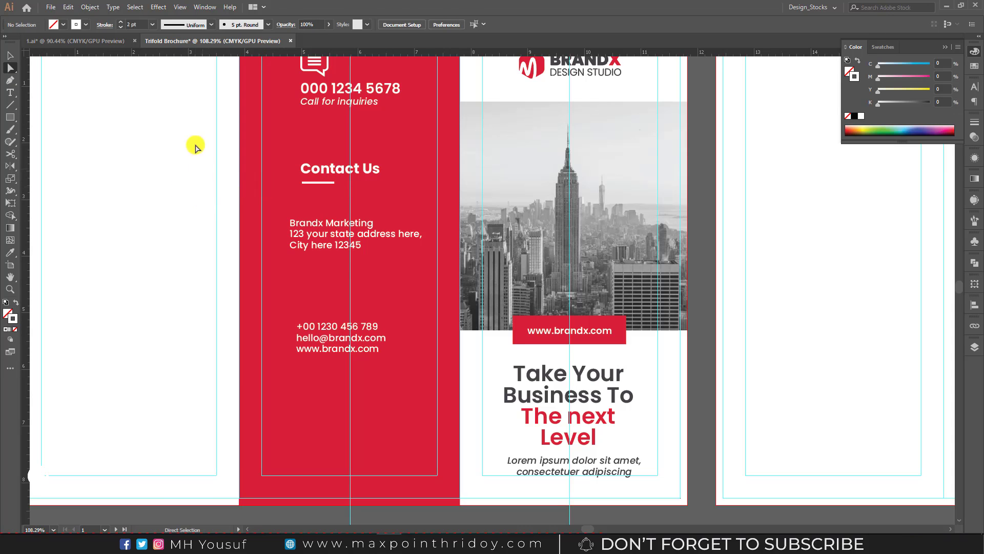
Step: Following the 1.ai reference layout, space the white line and the address block further below "Contact Us", matching the heading's left edge
click(67, 41)
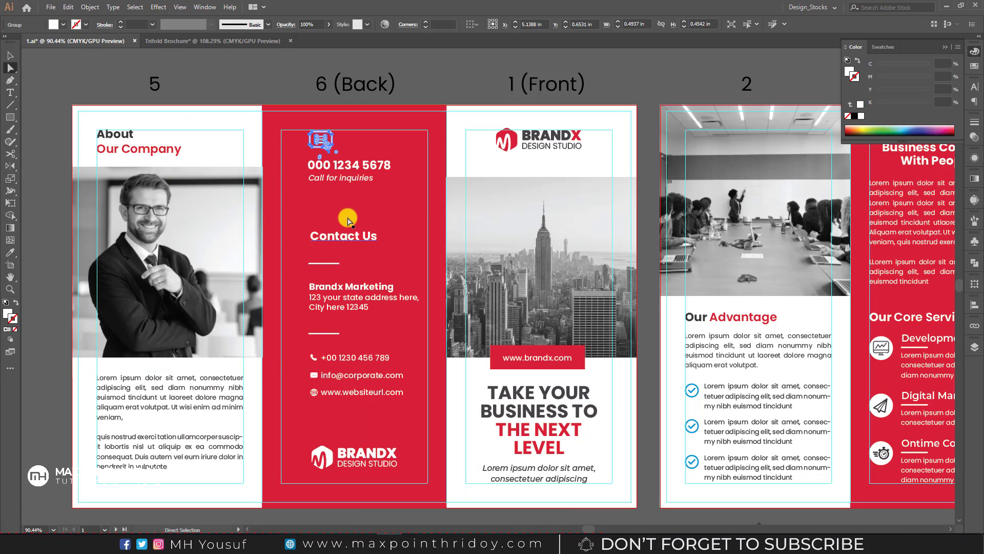
scroll(328, 307, down, 1)
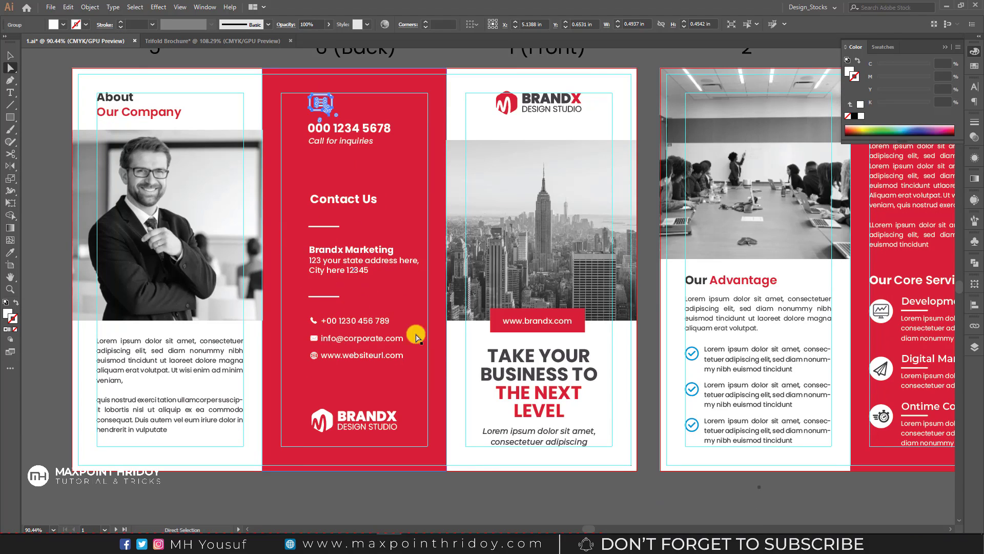
click(190, 41)
key(v)
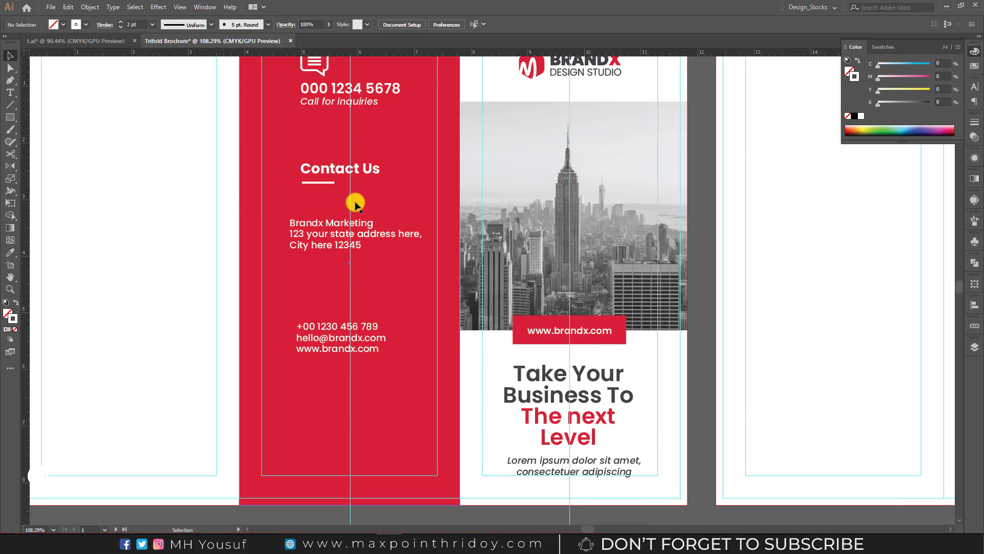
scroll(339, 198, up, 1)
drag(321, 195, 326, 274)
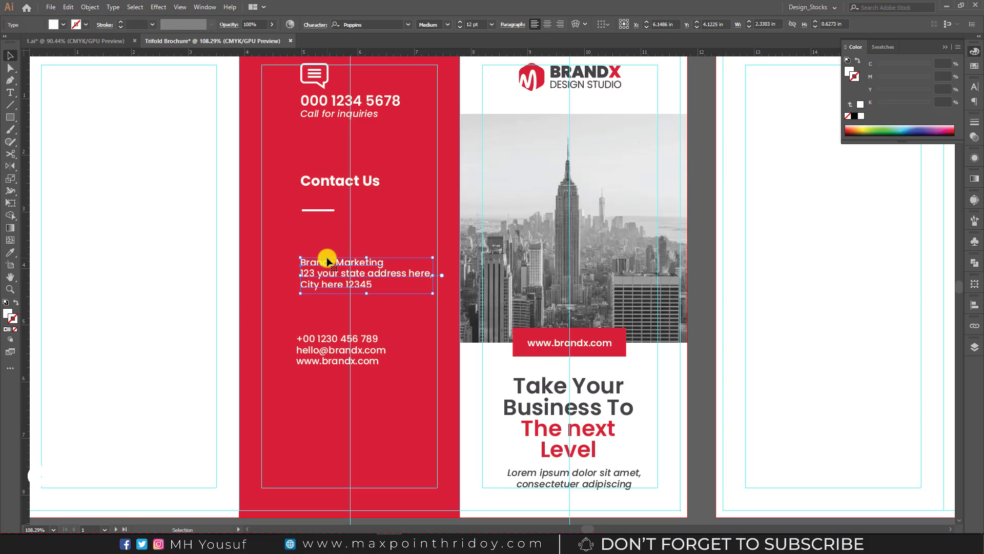
drag(315, 267, 315, 251)
drag(318, 210, 314, 214)
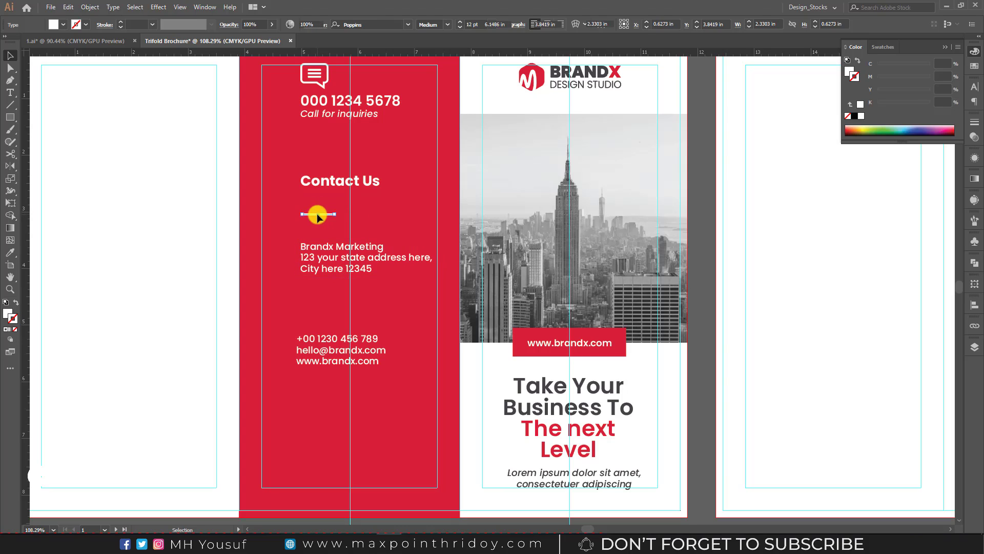
click(161, 224)
Step: Increase the "Brandx Marketing" line of the address block to 15 pt
double_click(379, 248)
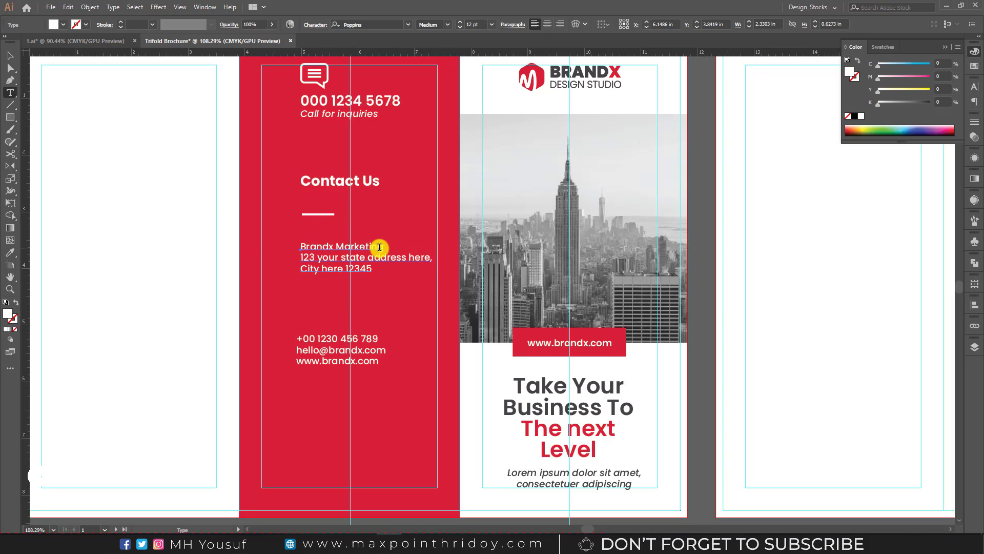
drag(385, 247, 301, 246)
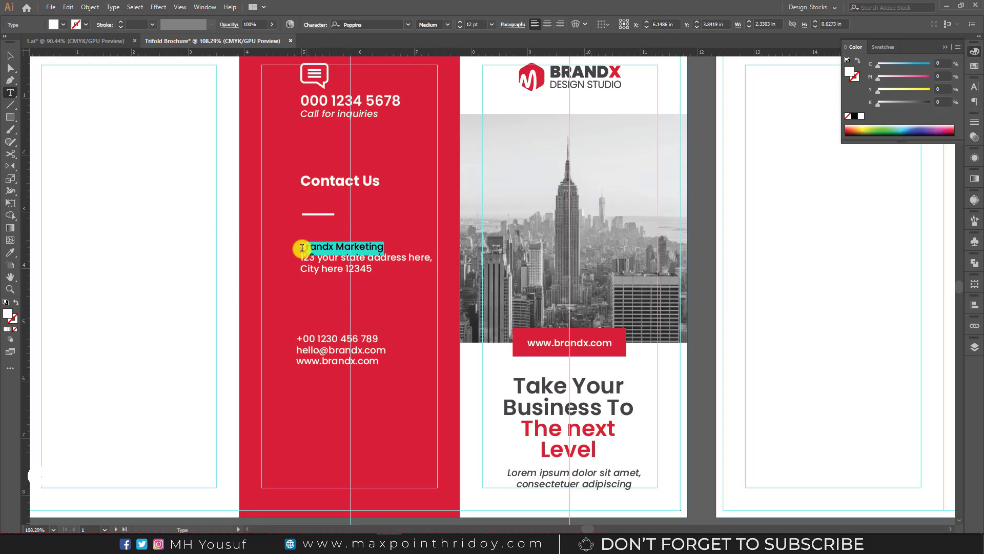
click(459, 22)
click(459, 22)
click(460, 22)
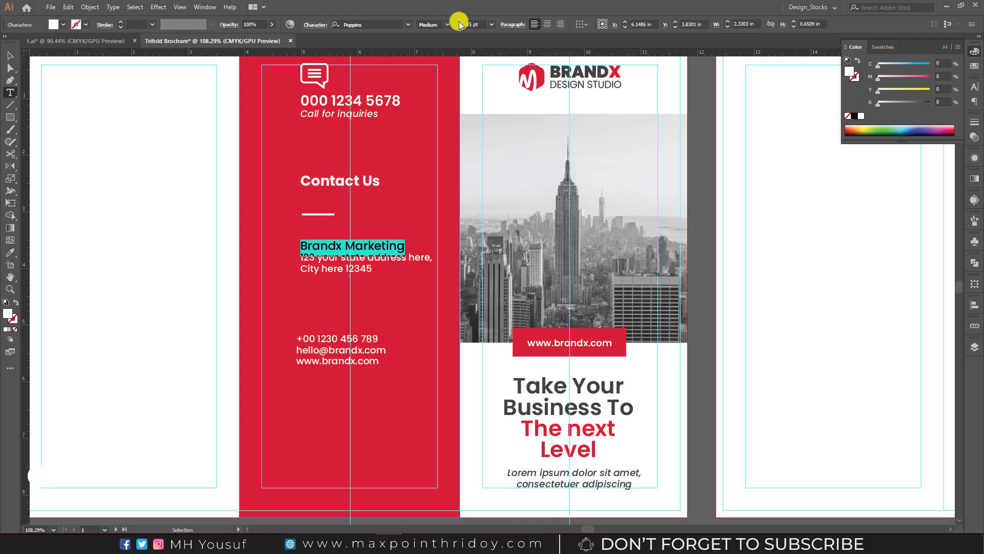
Step: Set the leading of the whole Brandx Marketing address block to 16 pt
drag(329, 257, 367, 270)
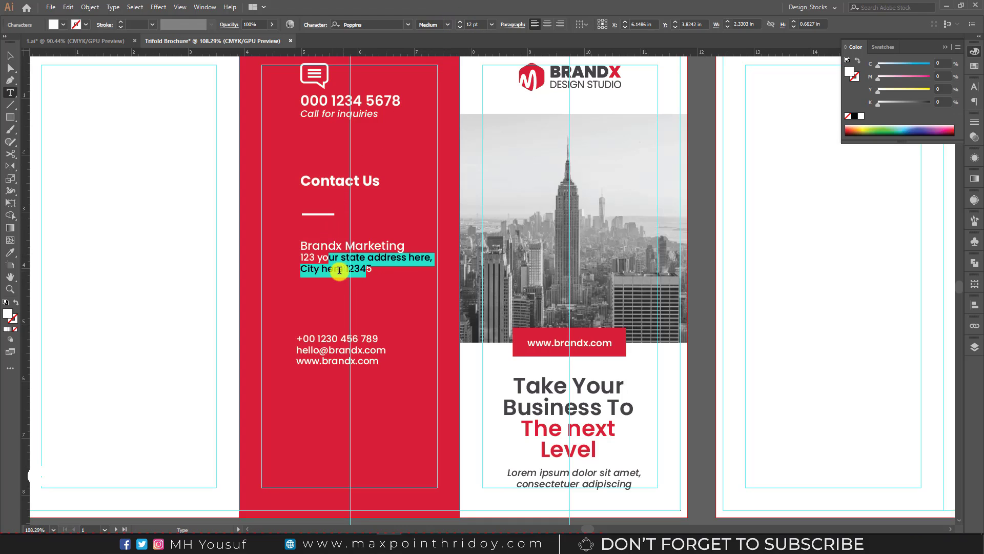
key(Escape)
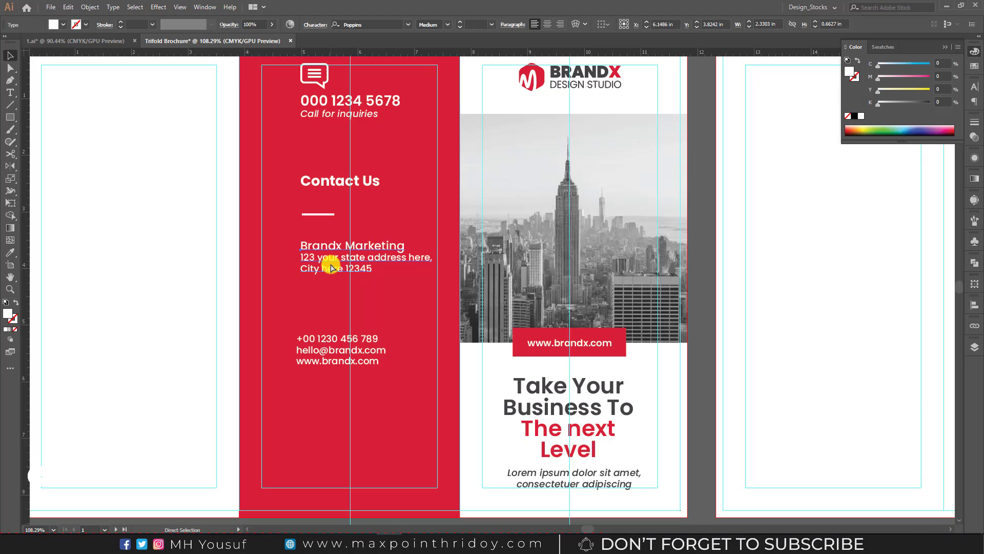
key(ctrl+t)
click(925, 126)
click(926, 126)
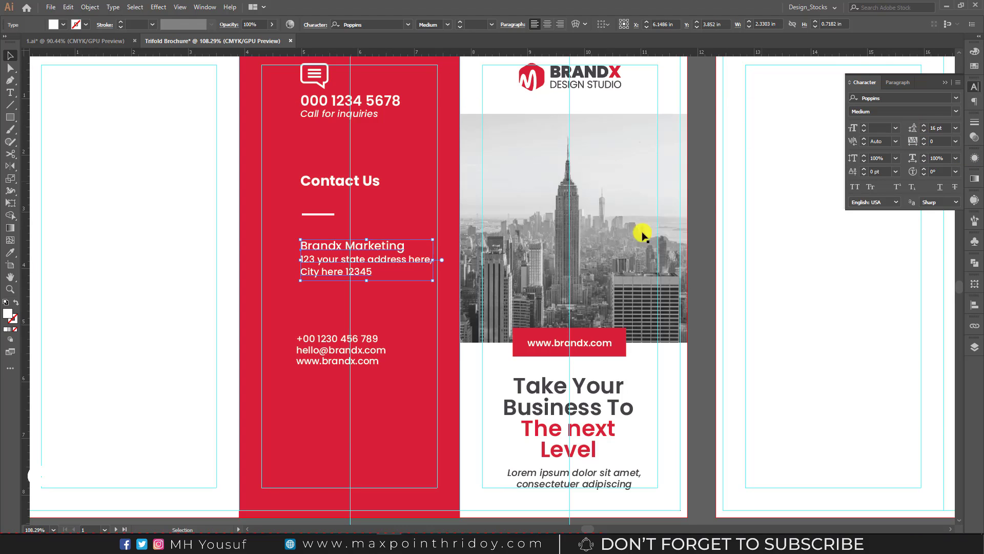
Step: Move the phone, email and website block up to the address's left edge and duplicate the white divider line between the two blocks
drag(318, 349, 323, 319)
drag(316, 215, 315, 329)
drag(314, 295, 313, 296)
click(182, 280)
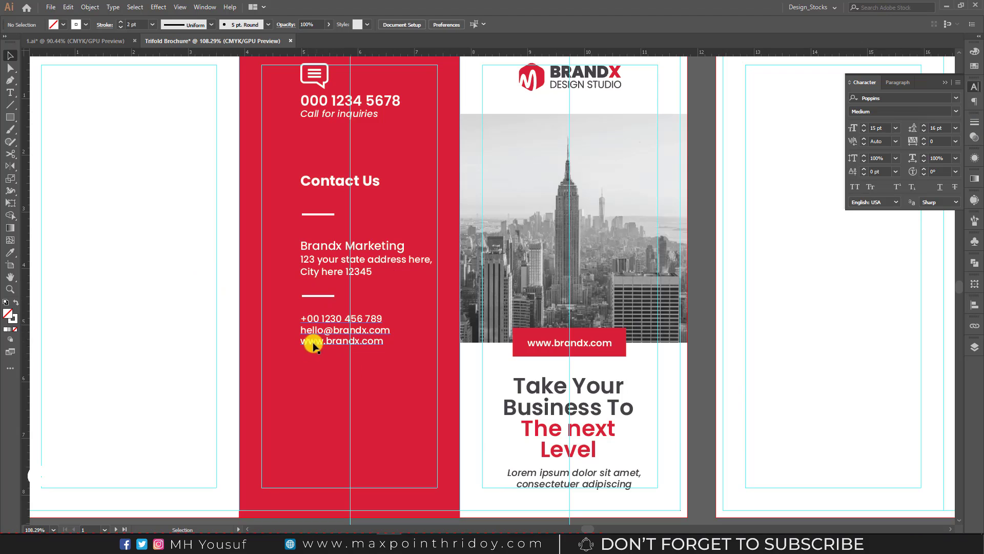
Step: Switch to the 1.ai reference brochure and examine how its phone, email and website rows are built with icons
click(83, 41)
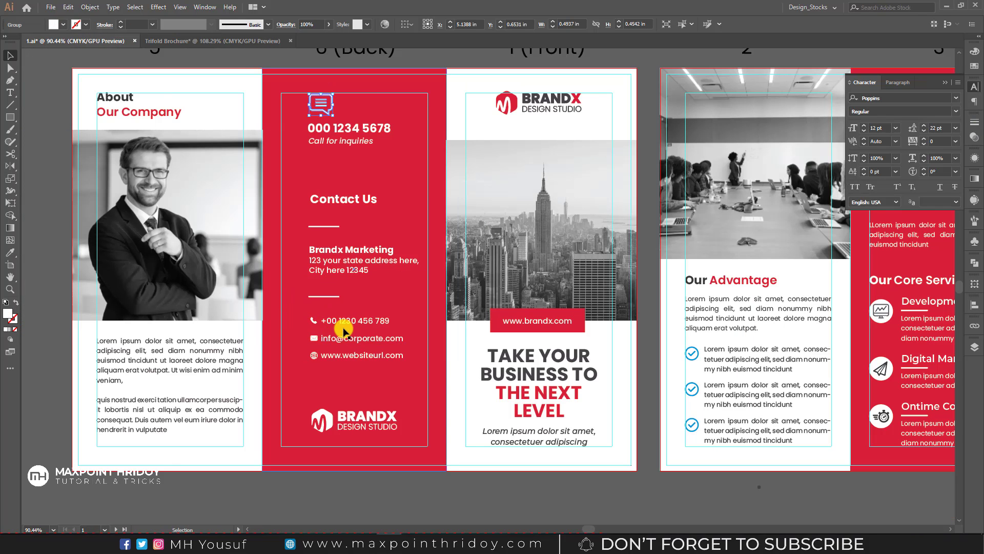
click(331, 324)
scroll(329, 338, up, 3)
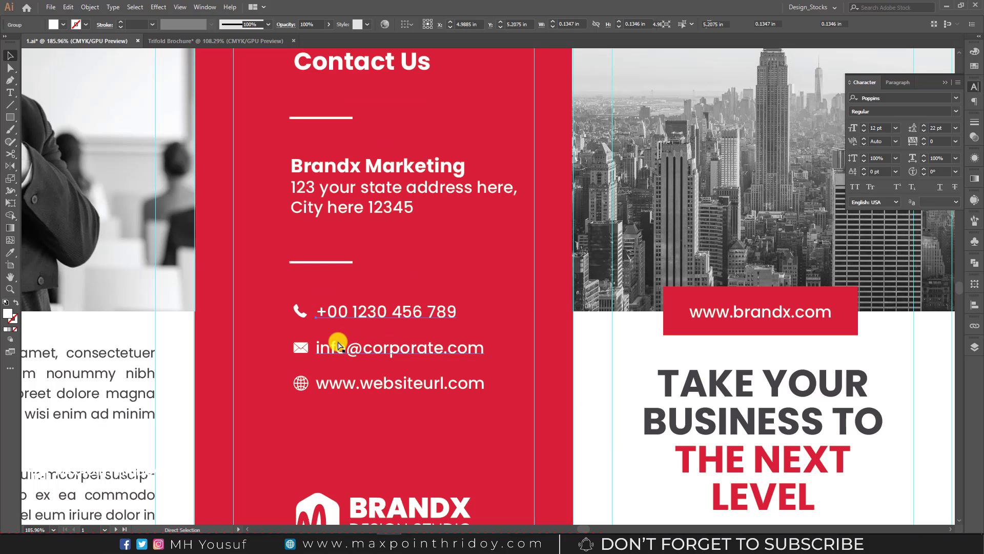
click(337, 342)
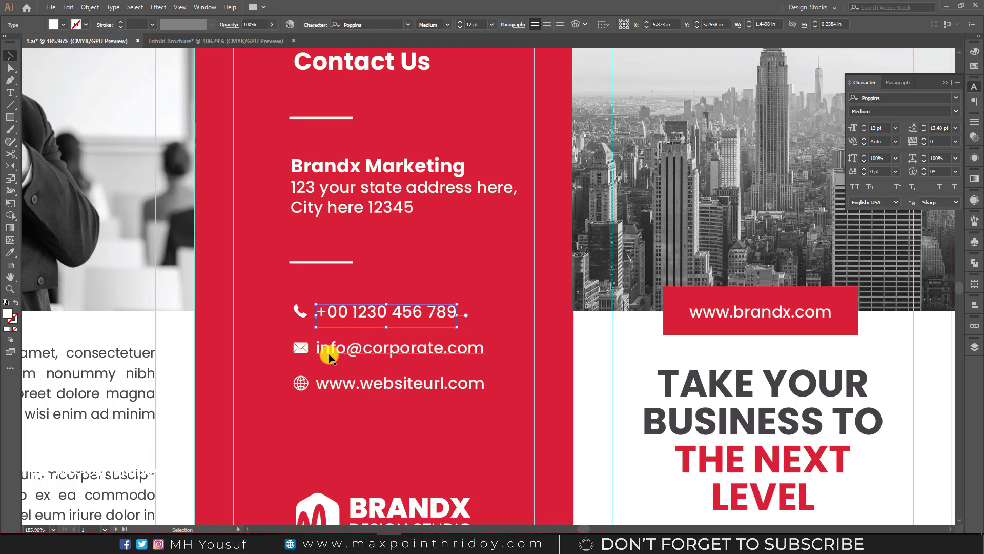
click(301, 350)
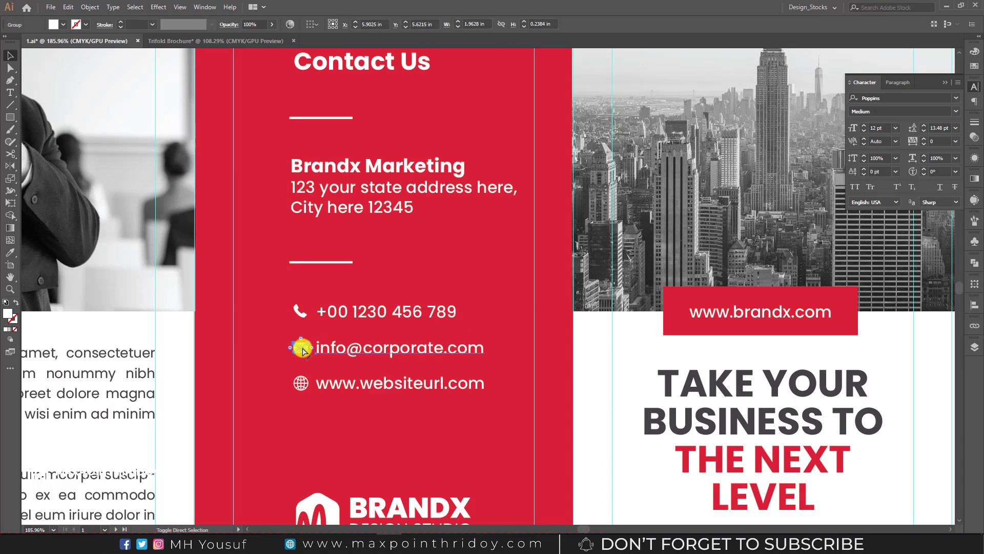
drag(302, 311, 272, 312)
drag(367, 311, 331, 311)
key(ctrl+z)
key(ctrl+z)
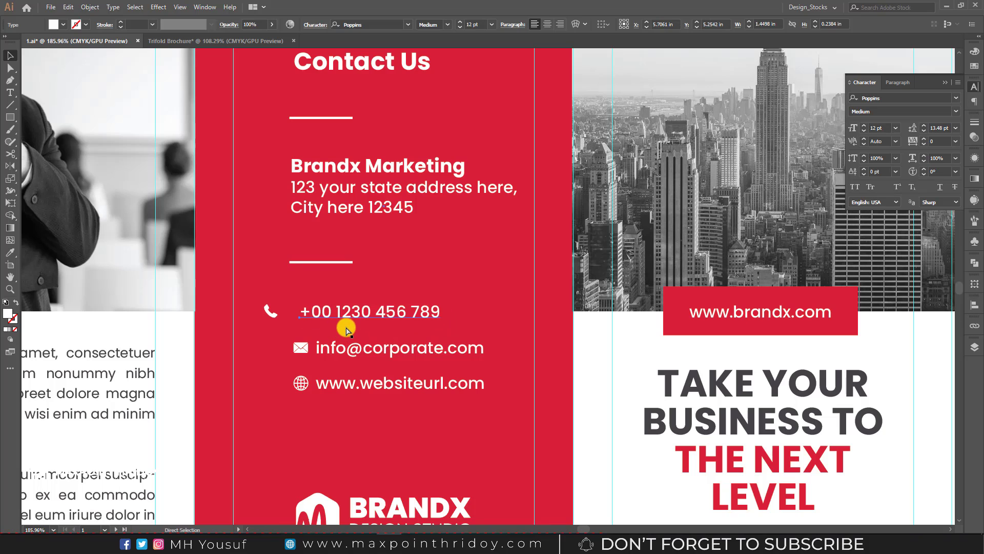
key(ctrl+z)
key(ctrl+z)
key(ctrl+z)
Step: Copy the phone, email and website rows with their icons from 1.ai into Trifold Brochure, placing them below the contact text block
click(309, 290)
click(332, 319)
shift+click(341, 351)
shift+click(334, 352)
shift+click(302, 349)
shift+click(303, 387)
key(a)
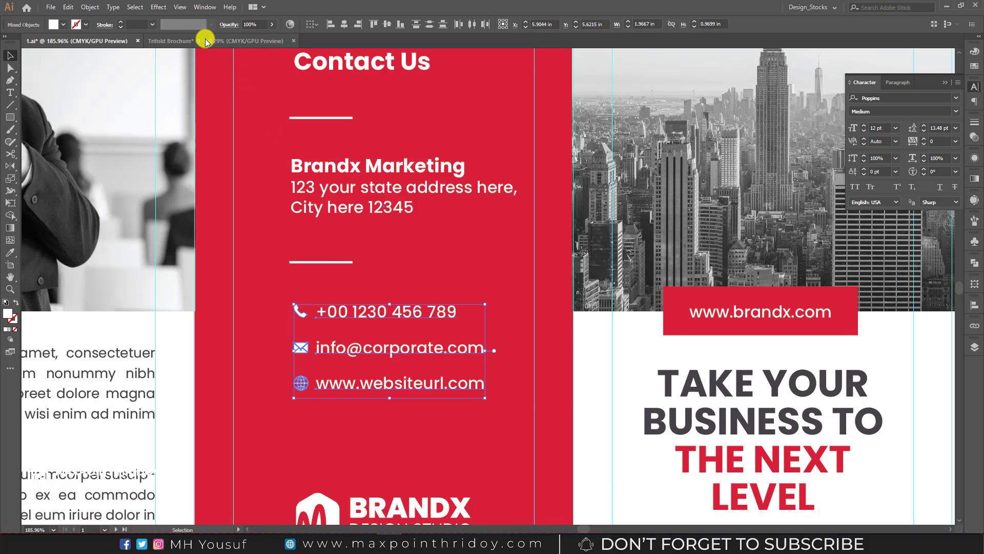
click(205, 39)
scroll(277, 202, down, 1)
key(ctrl+v)
key(v)
drag(446, 260, 381, 330)
Step: Ungroup the pasted contact rows and delete their three text lines, keeping only the phone, envelope and globe icons
click(319, 288)
click(378, 328)
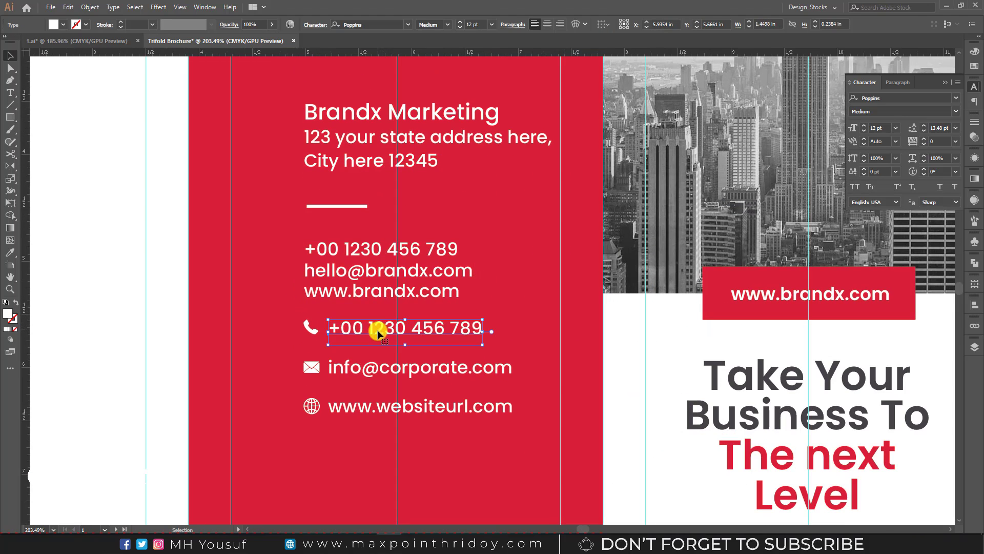
key(Delete)
click(376, 367)
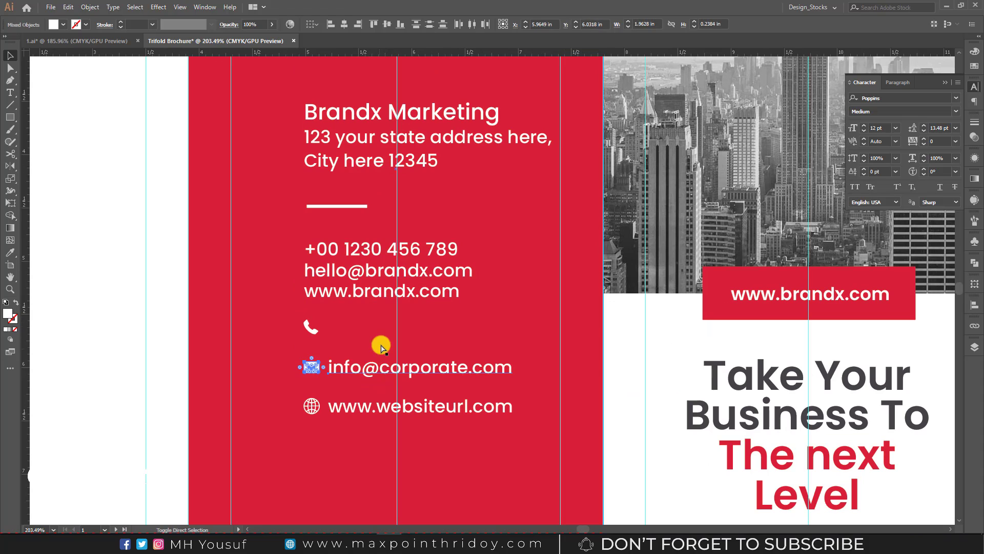
click(376, 390)
click(374, 412)
key(ctrl+shift+g)
click(402, 339)
click(388, 369)
key(Delete)
click(379, 408)
key(Delete)
Step: Increase the leading of the phone, email and website text block to 20 pt
click(346, 264)
key(a)
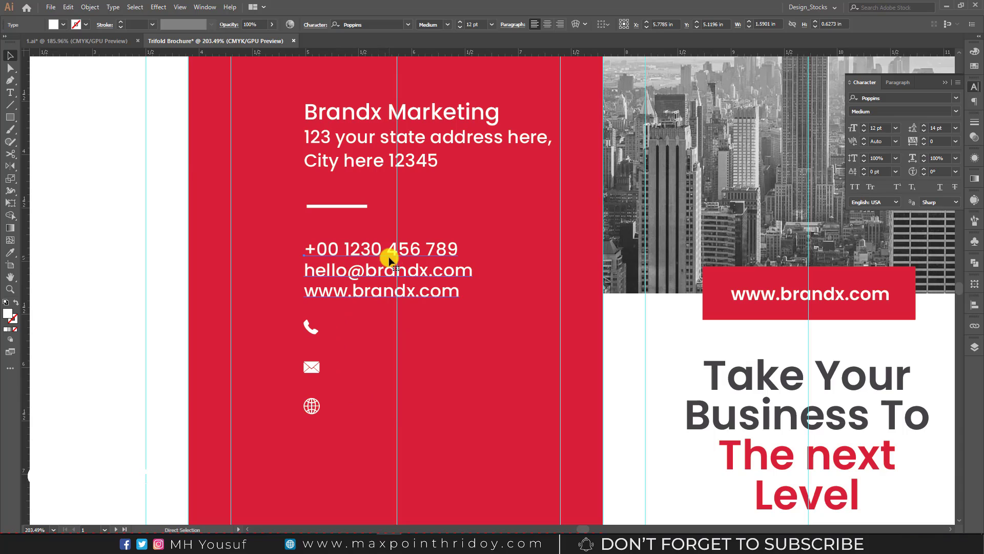
click(924, 125)
click(924, 125)
click(924, 125)
click(924, 125)
click(924, 125)
click(923, 125)
Step: Place the phone, envelope and globe icons in front of their matching contact lines and align their right edges
drag(313, 331, 291, 251)
drag(313, 368, 288, 280)
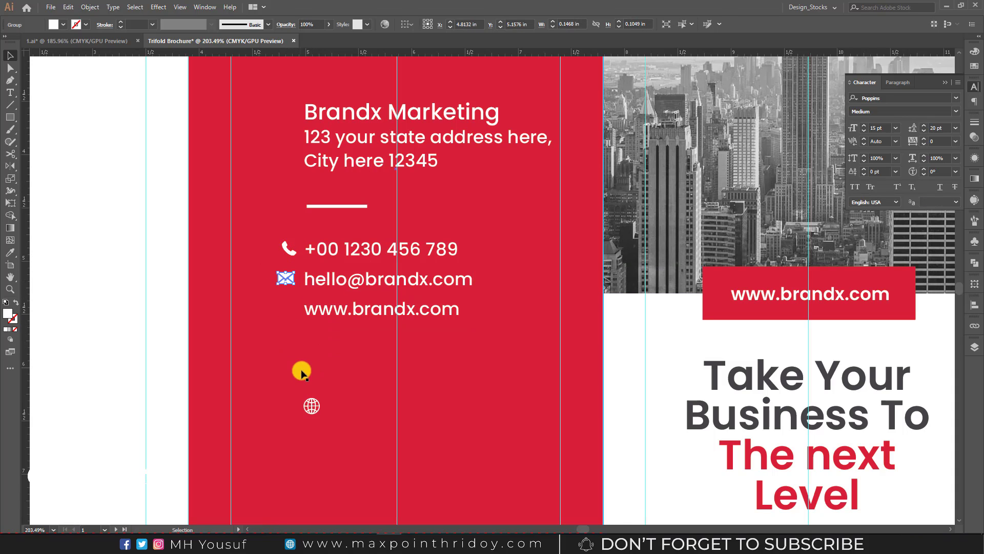
drag(313, 404, 290, 309)
scroll(287, 317, up, 4)
shift+click(300, 254)
shift+click(308, 194)
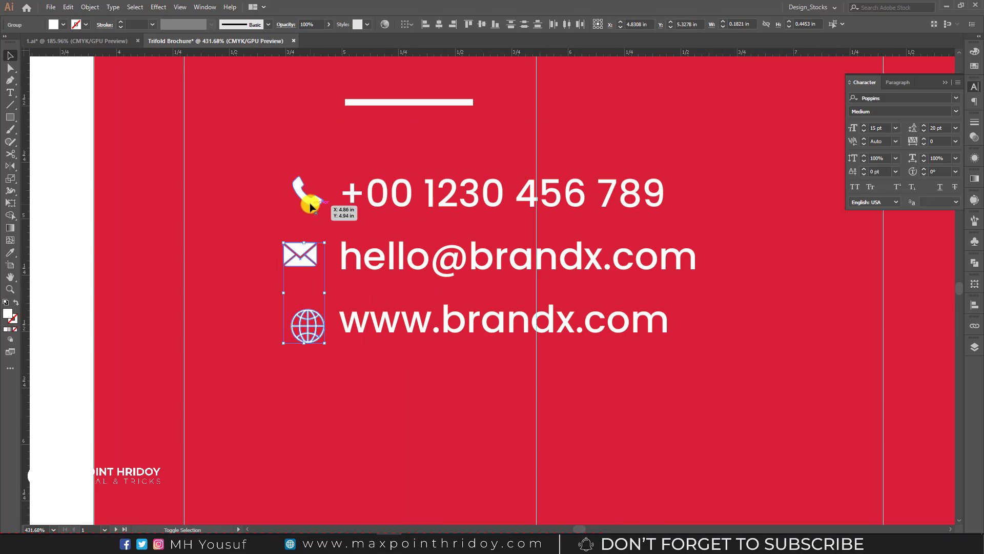
click(453, 26)
Step: Nudge the globe and envelope icons level with their text lines and shift the contact text to the divider line's left end
click(290, 313)
click(306, 319)
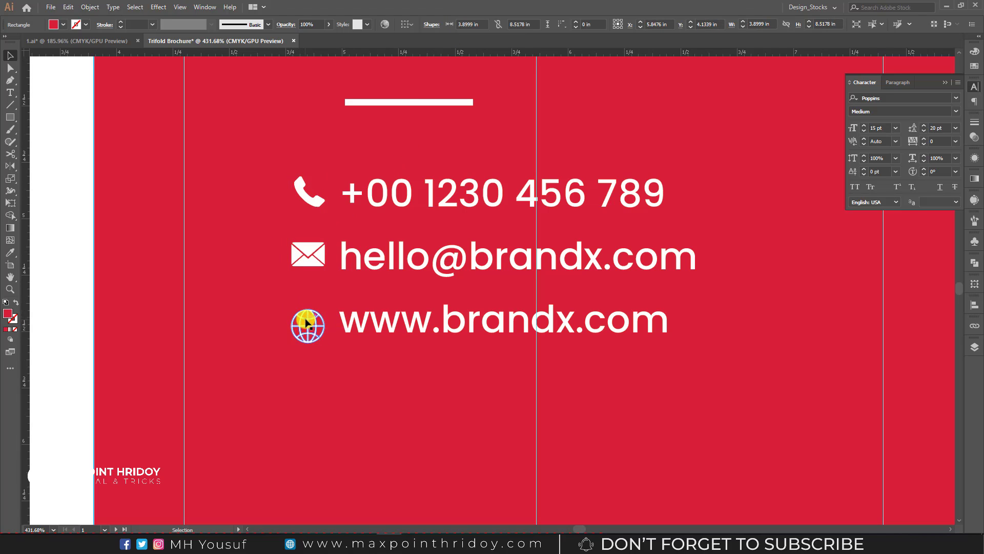
drag(306, 314, 307, 313)
click(300, 253)
drag(307, 263, 307, 265)
click(379, 263)
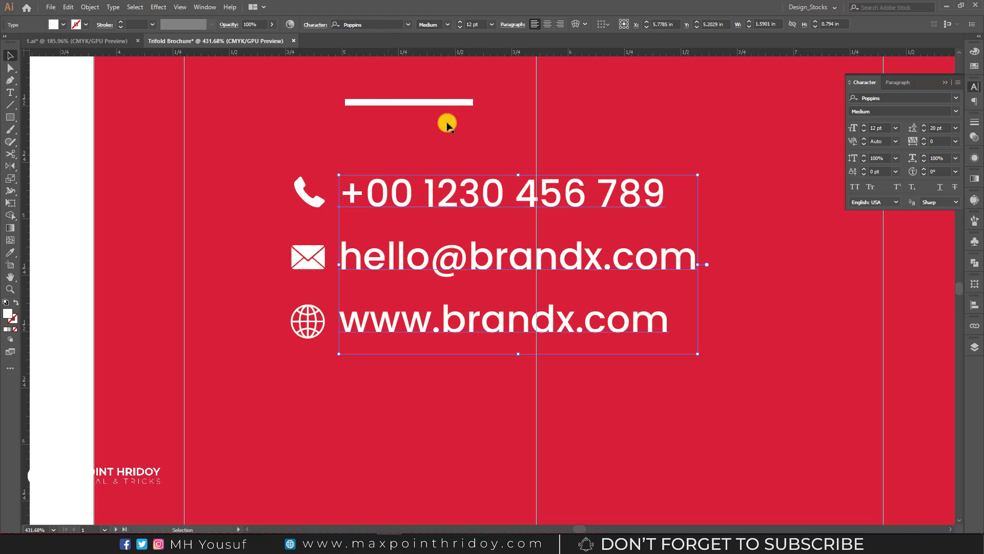
drag(382, 197, 388, 196)
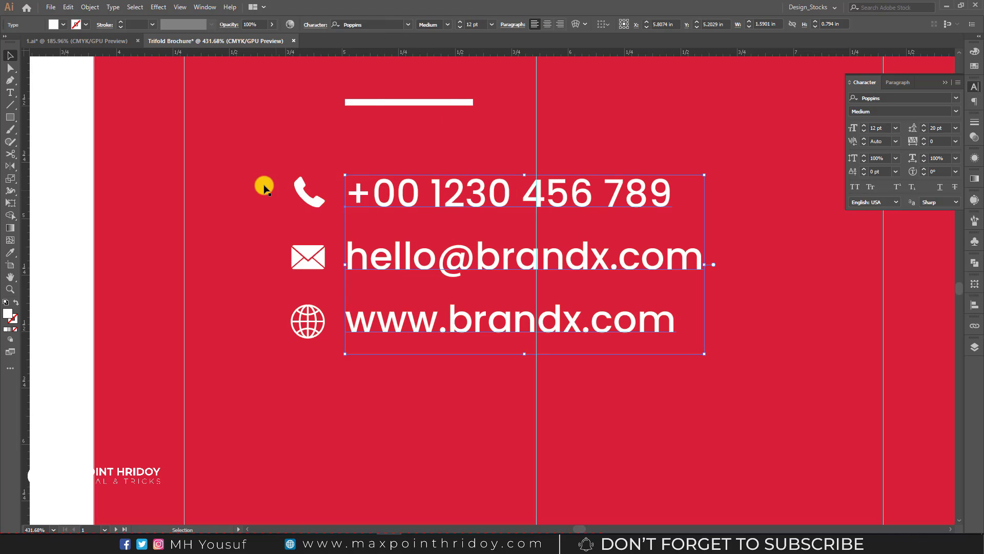
Step: Group the phone, envelope and globe icons with the phone, email and website text block
click(308, 195)
shift+click(302, 256)
shift+click(313, 321)
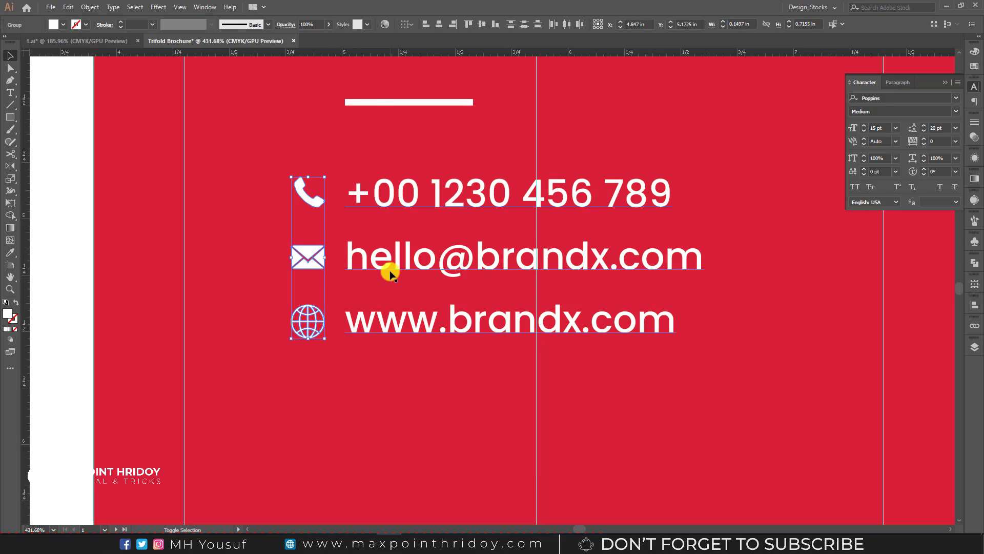
shift+click(374, 259)
scroll(373, 259, down, 4)
key(a)
key(ctrl+g)
key(v)
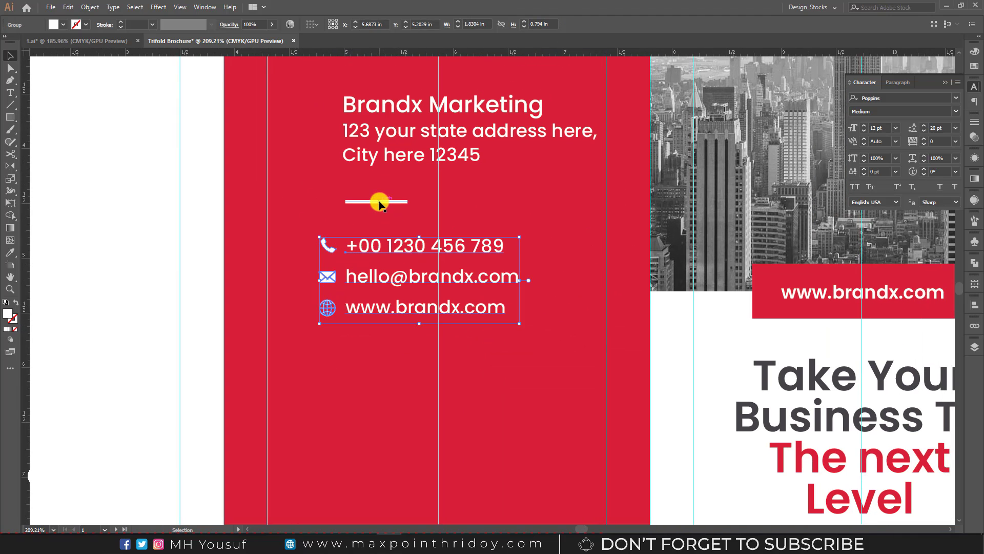
Step: Align the left edges of the Contact Us heading, both divider lines, the address block and the contact rows
shift+click(379, 201)
shift+click(380, 136)
scroll(350, 158, down, 2)
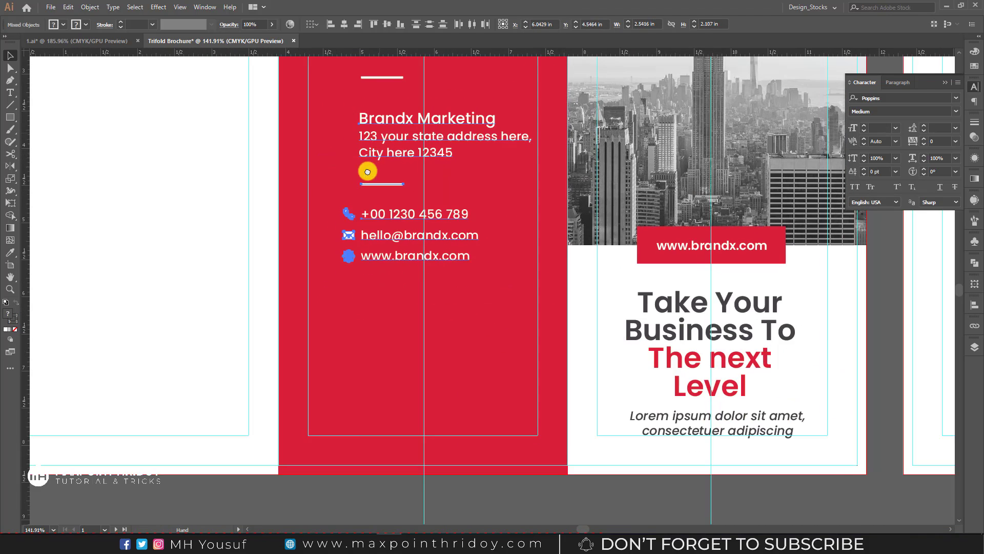
drag(380, 136, 360, 236)
shift+click(360, 177)
shift+click(361, 137)
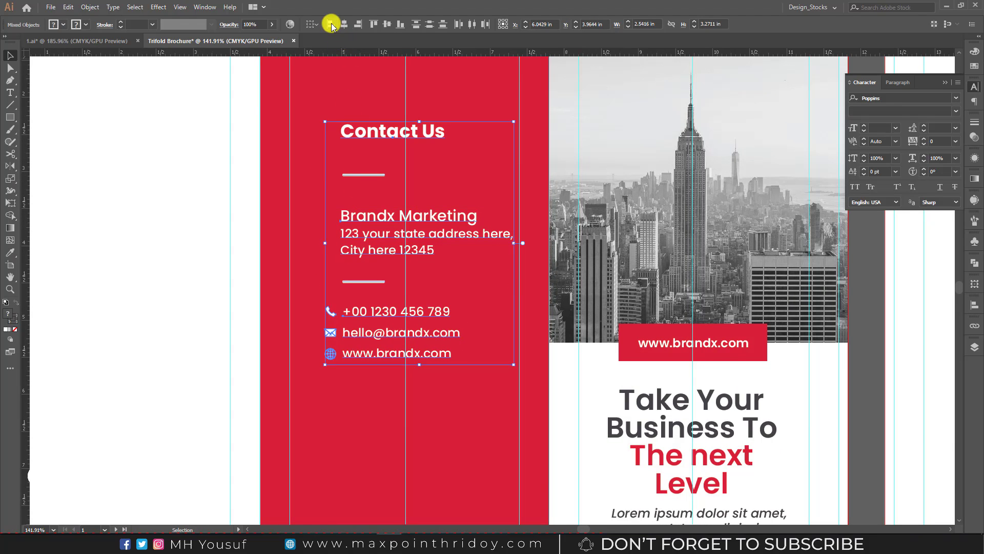
click(331, 26)
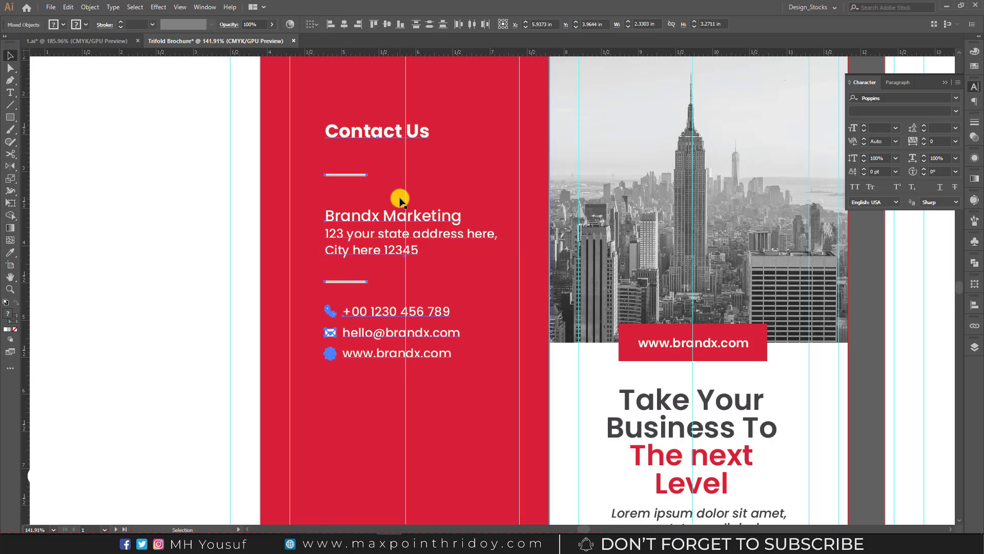
Step: Group the contact section and left-align it with the chat icon and call-for-inquiries block above it
scroll(380, 180, down, 2)
drag(380, 180, 374, 233)
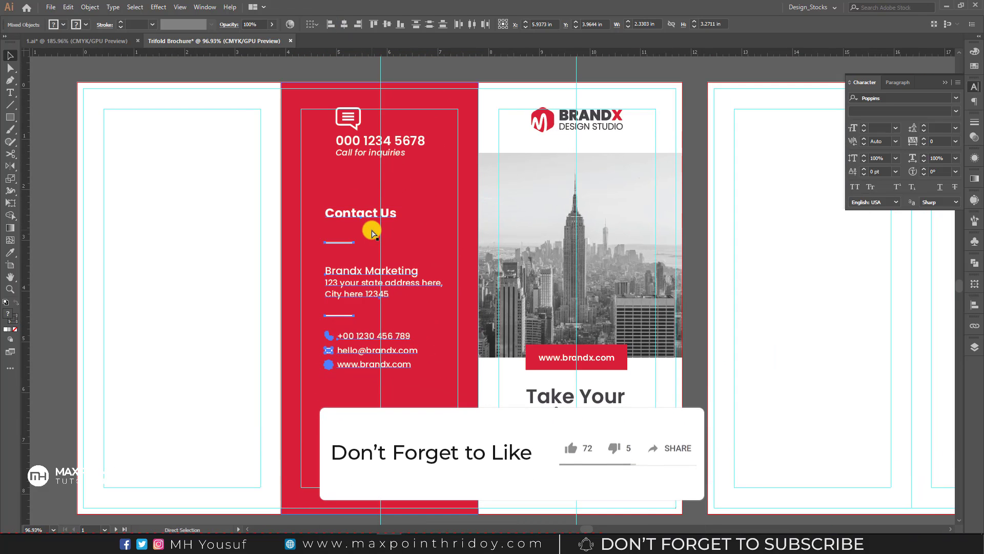
key(ctrl+g)
shift+click(366, 144)
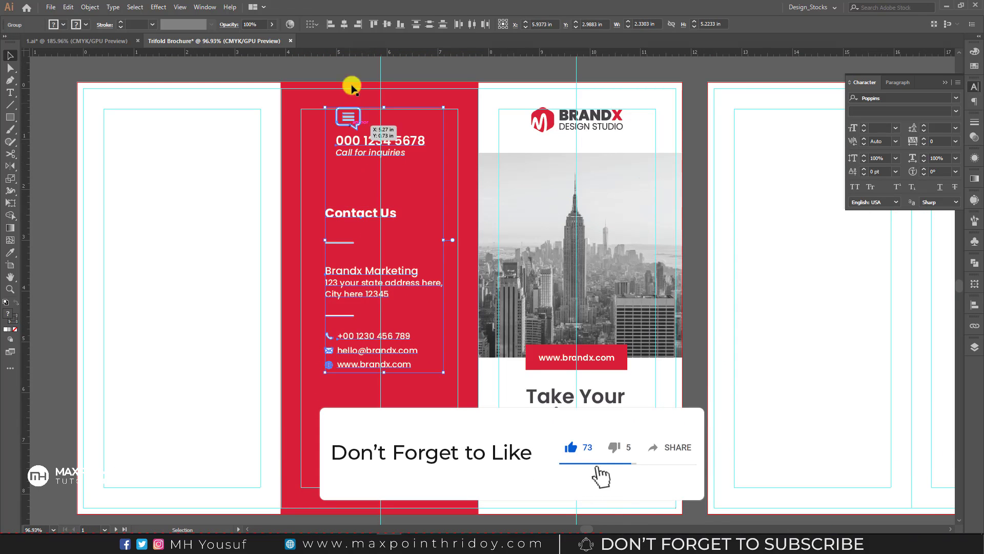
click(331, 26)
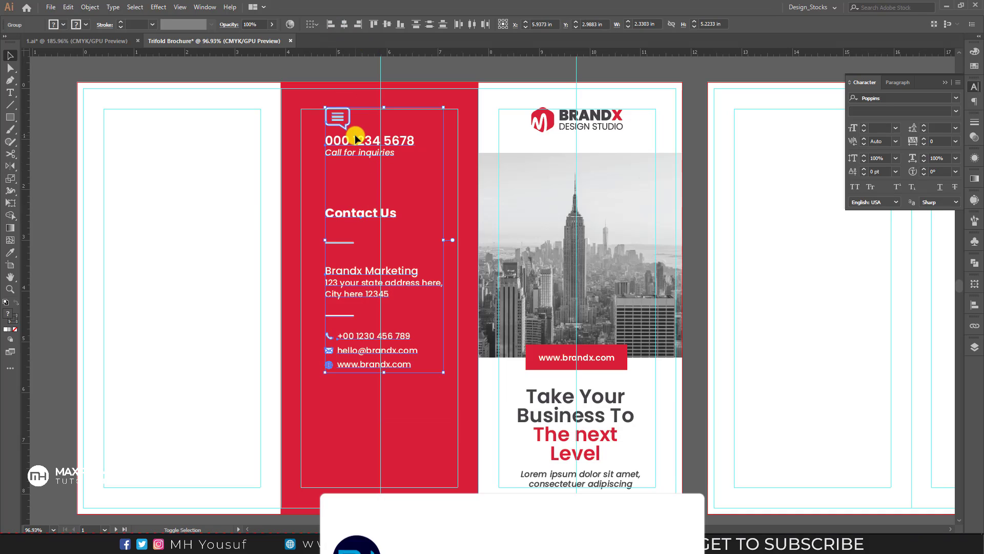
Step: Nudge the call block and contact section left until they are centred on the red panel's vertical guide
key(Left)
key(Left)
key(Left)
key(Left)
key(Left)
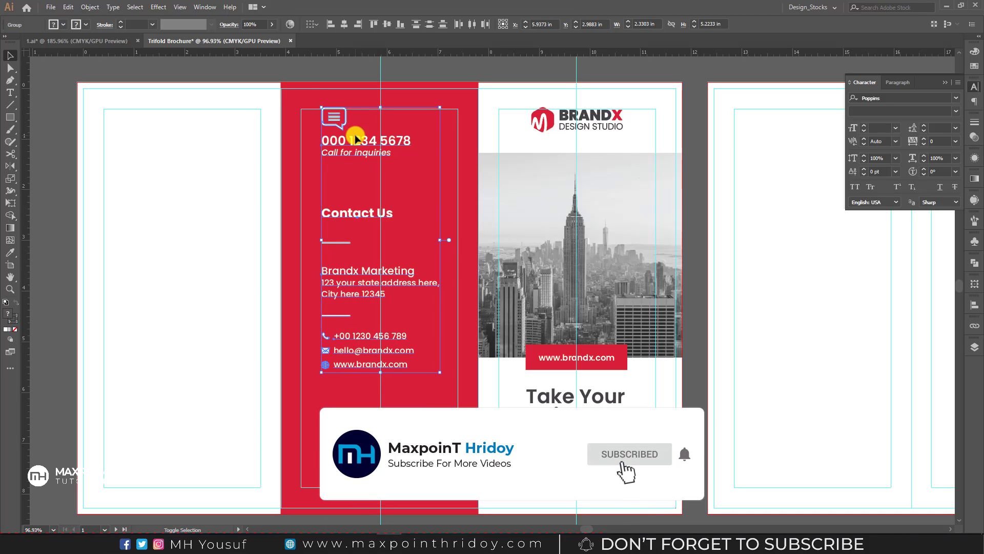
key(Left)
key(Right)
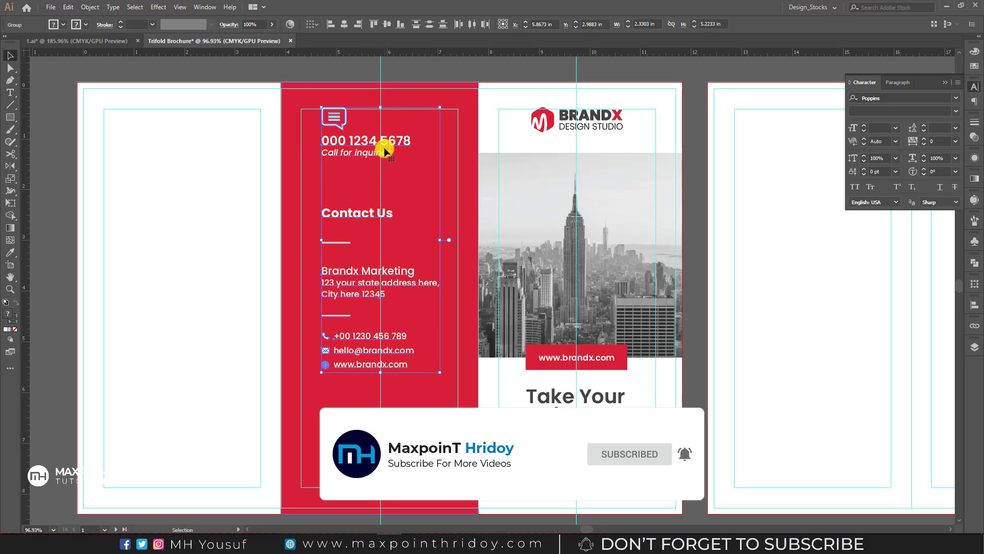
Step: Copy the BRANDX logo from the front cover to the bottom centre of the red panel
scroll(414, 262, down, 1)
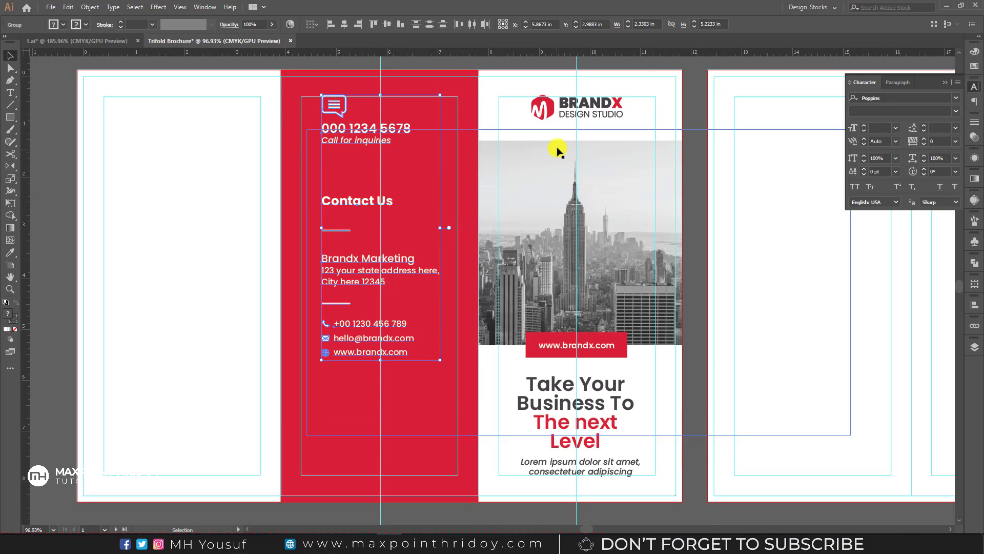
click(596, 108)
drag(597, 104, 395, 462)
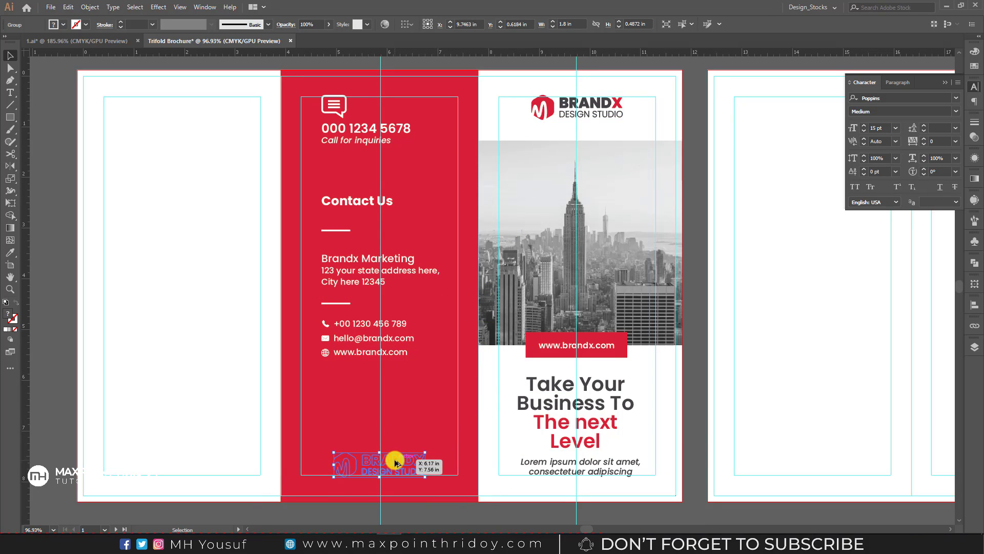
Step: Recolour the copied logo white by sampling the blank page and bring it to the front
drag(11, 255, 46, 252)
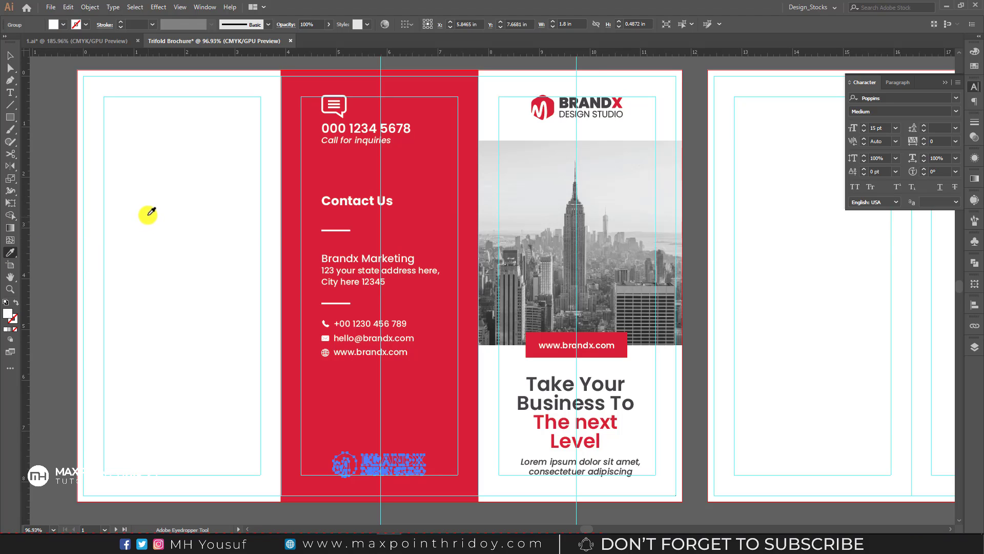
right_click(374, 465)
mouse_move(409, 414)
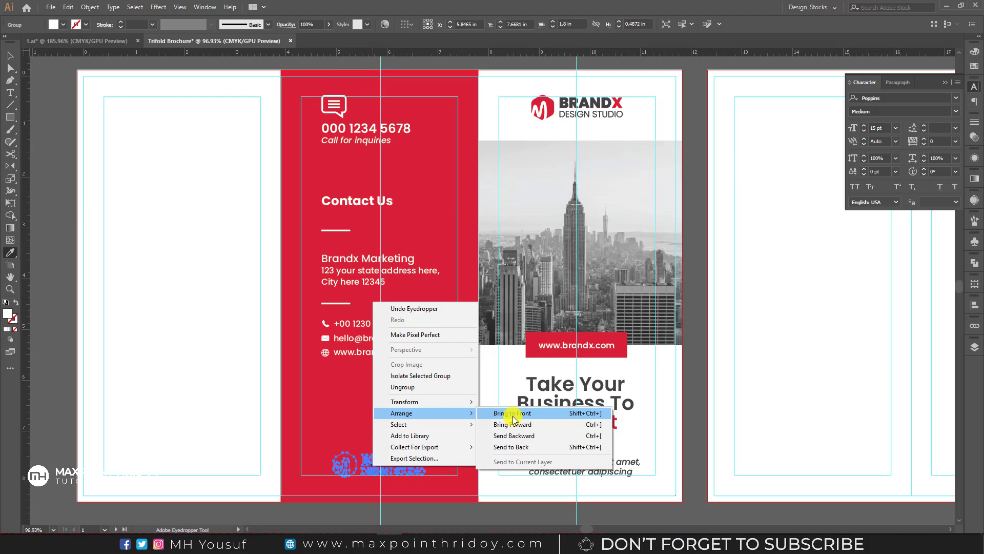
click(513, 415)
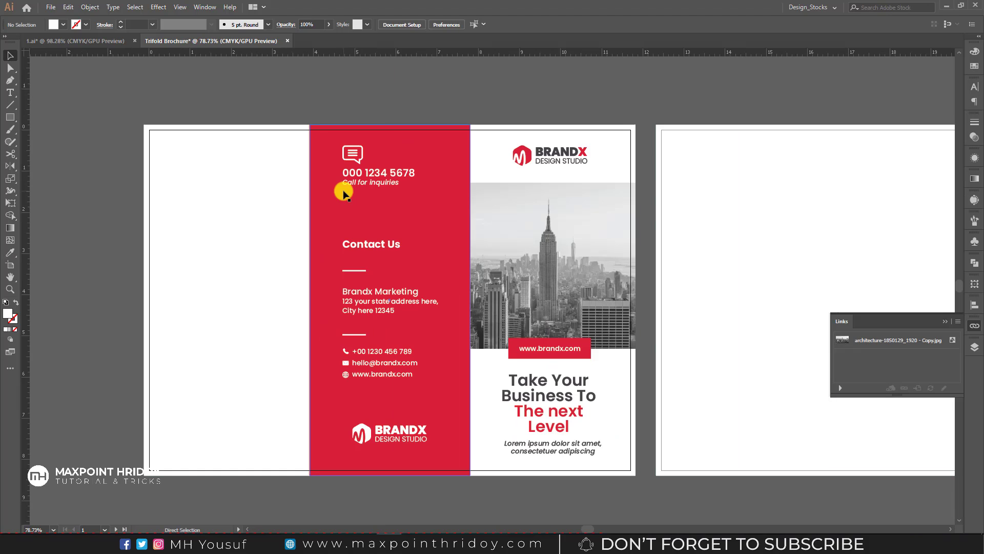
Step: Show the guides and raise the white logo slightly above the red panel's bottom margin
key(ctrl+;)
drag(354, 197, 374, 187)
scroll(399, 343, down, 2)
drag(403, 419, 403, 402)
Step: Move the Contact Us heading down toward its divider line and bring the lower divider and contact rows up
drag(362, 198, 365, 200)
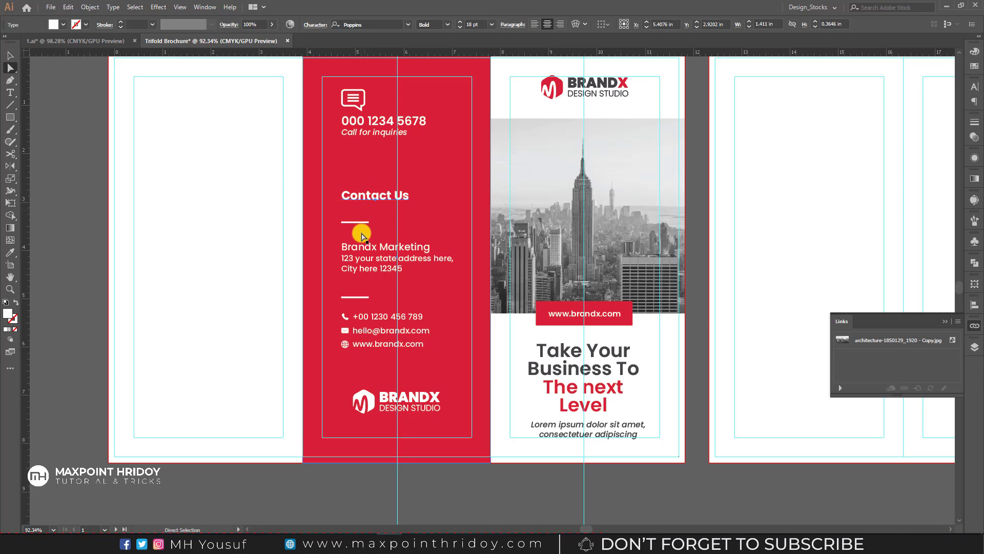
drag(360, 296, 380, 306)
key(v)
click(378, 198)
drag(377, 198, 370, 203)
Step: Move the address block, lower divider and contact rows up together, closer to the upper divider line
click(374, 253)
shift+click(359, 290)
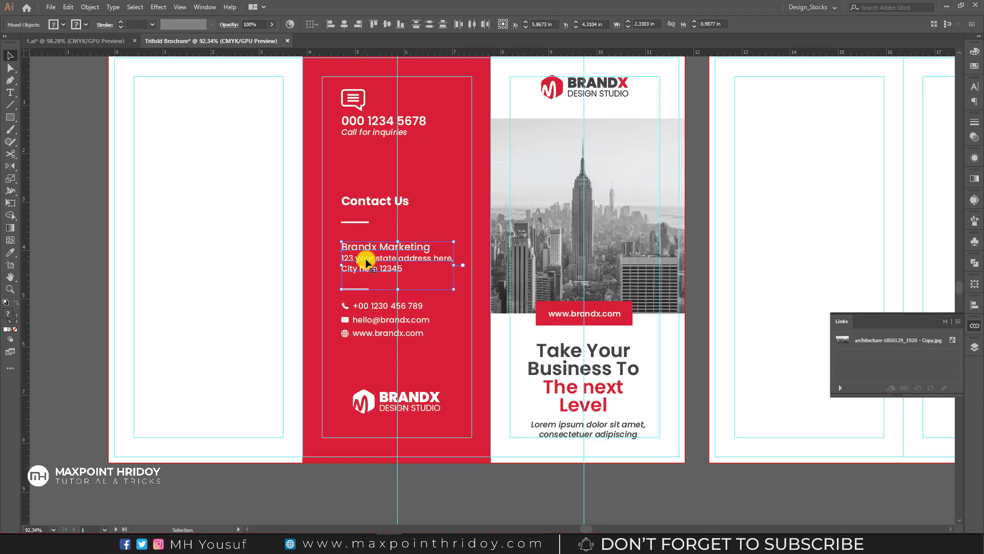
shift+click(366, 307)
drag(363, 252, 368, 241)
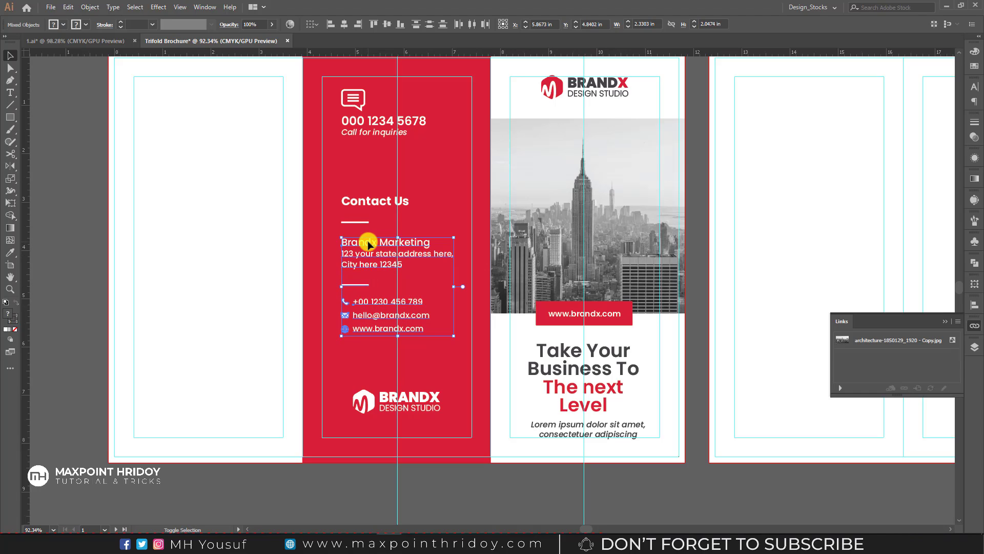
click(283, 214)
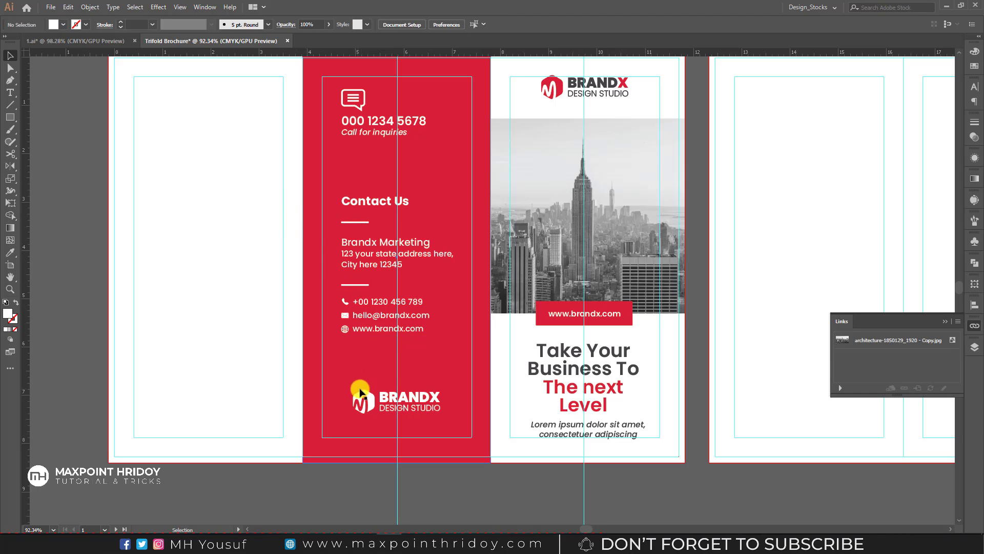
Step: Raise the white logo a little and lower the call-for-inquiries block to balance the red panel's spacing
drag(398, 404, 400, 394)
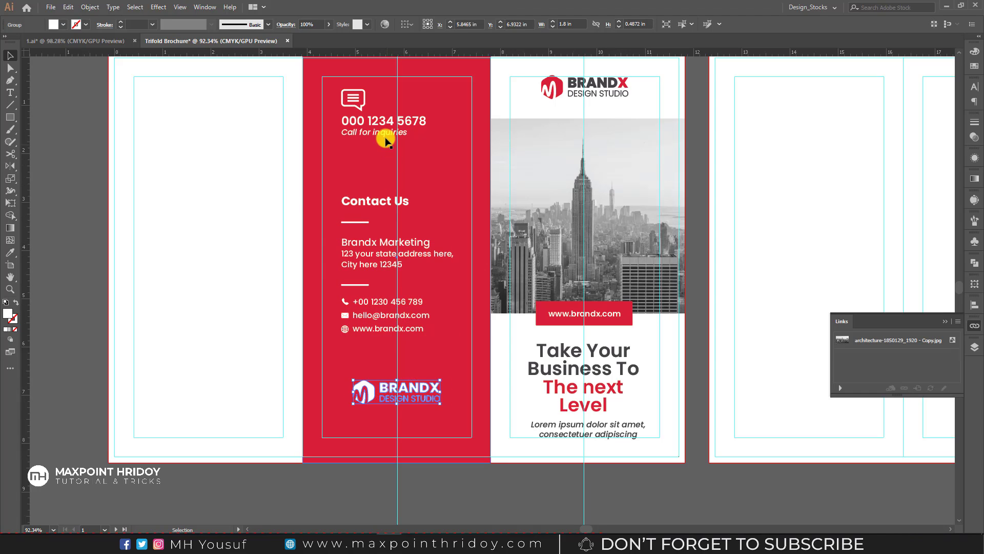
click(382, 128)
drag(377, 128, 379, 139)
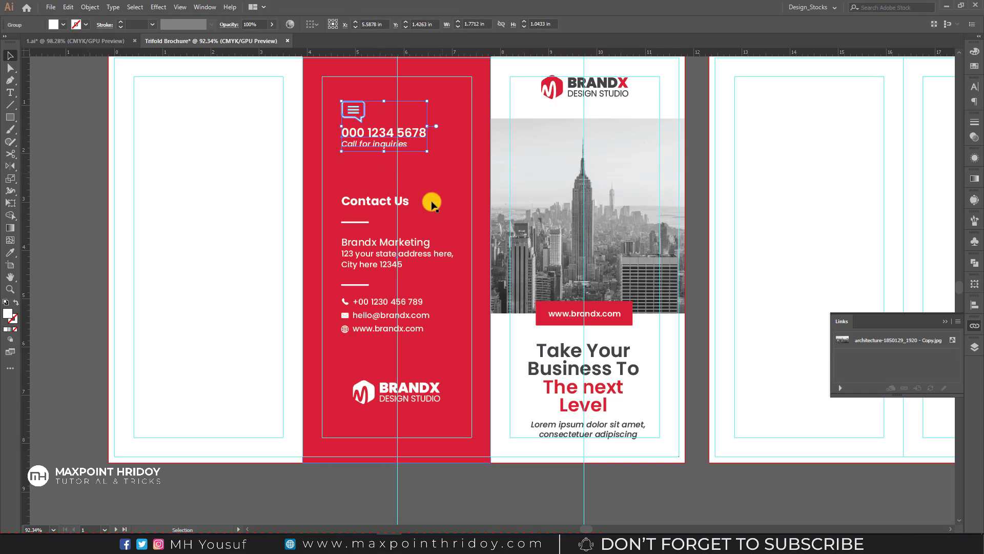
click(255, 234)
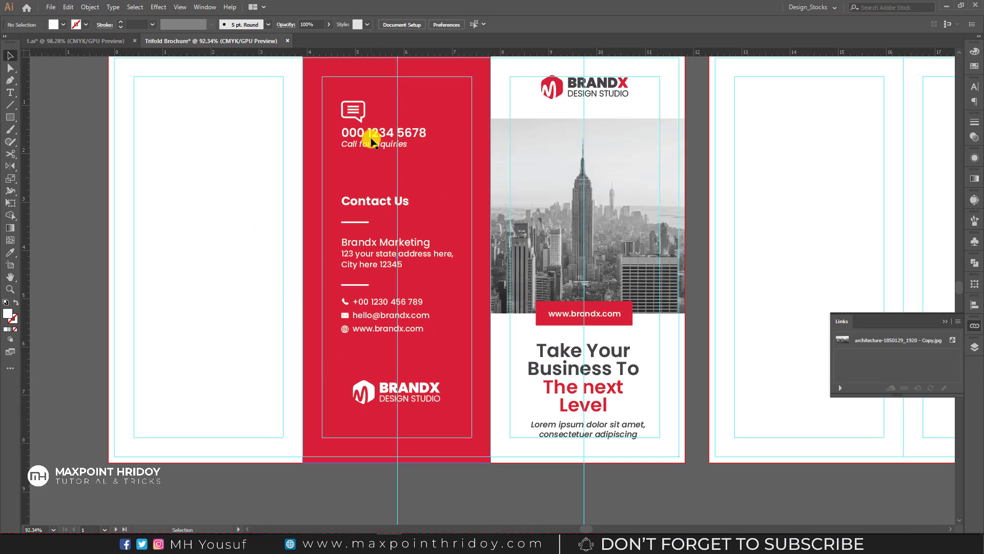
Step: Group all of the red panel's content without its background, and hide the guides
drag(265, 92, 432, 407)
drag(275, 298, 313, 300)
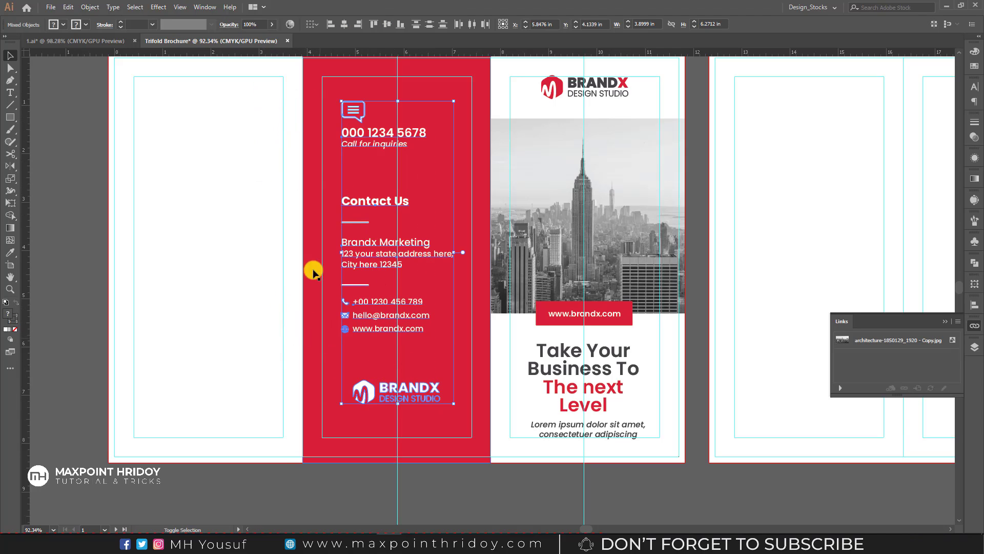
scroll(401, 137, up, 1)
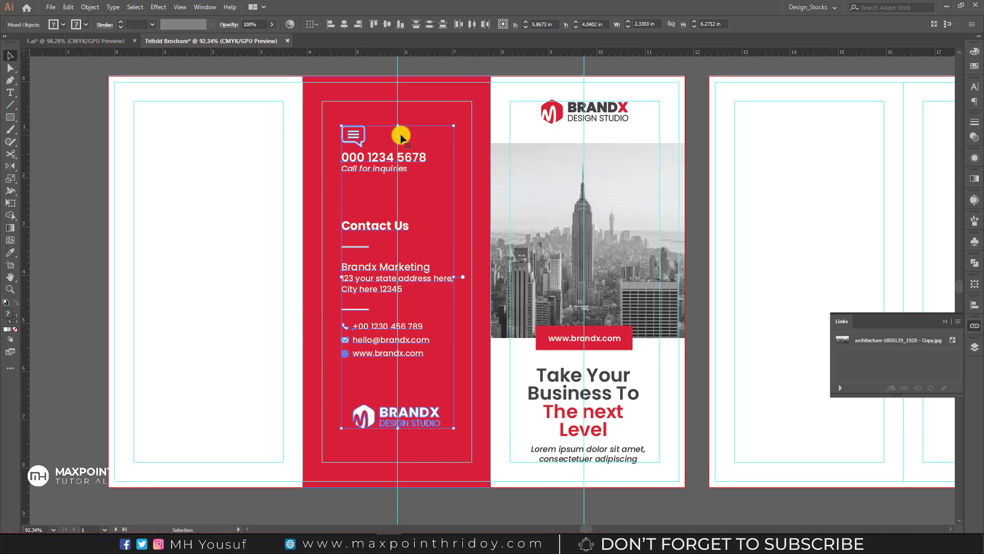
right_click(376, 158)
click(390, 220)
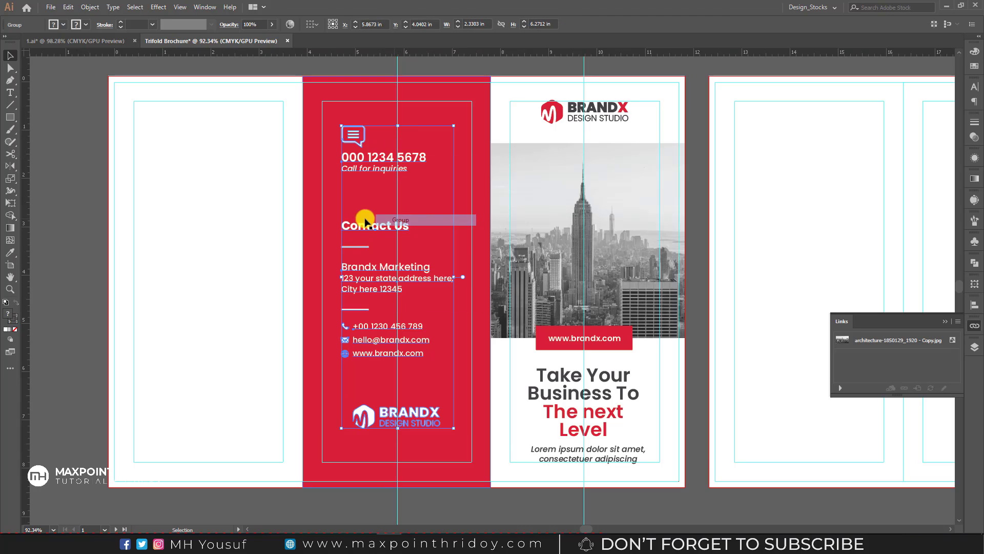
click(235, 197)
ctrl+drag(378, 185, 370, 195)
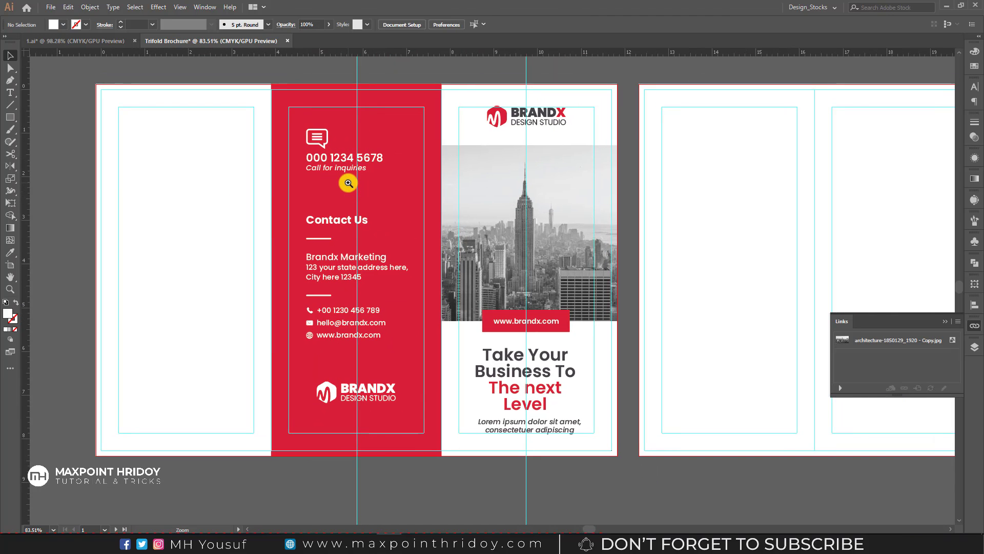
key(ctrl+;)
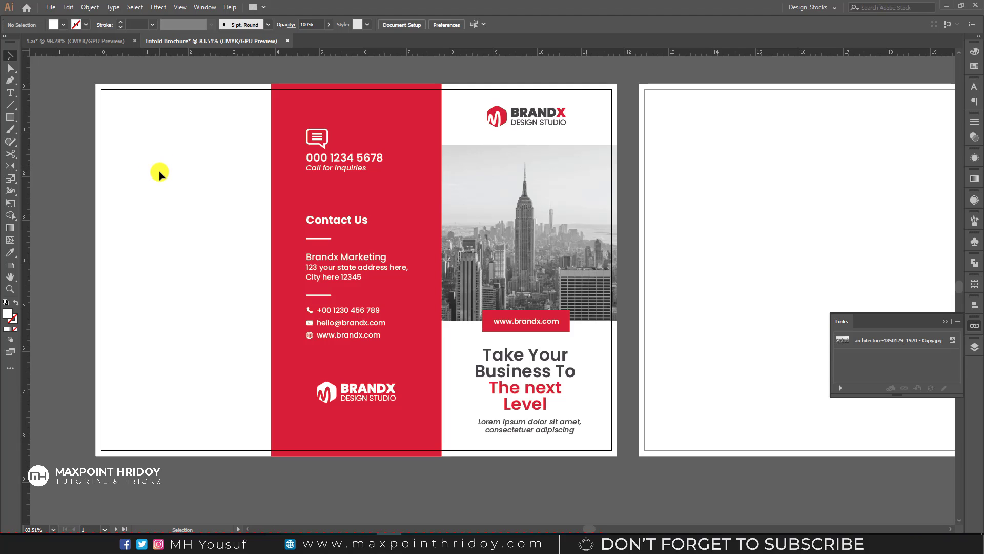
Step: Duplicate the front cover's clipped city photo onto the blank inner flap beside the red panel
drag(160, 172, 213, 179)
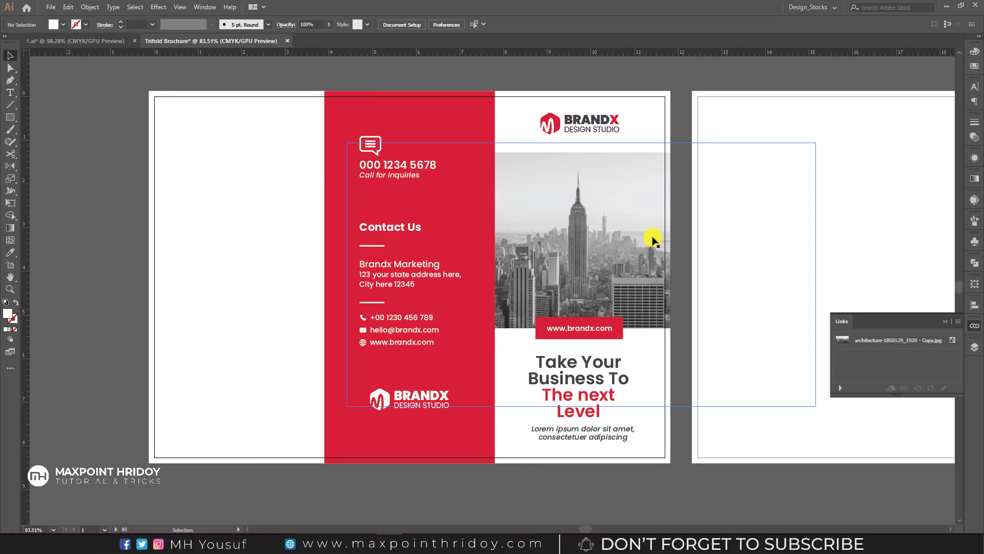
drag(632, 261, 293, 249)
click(147, 231)
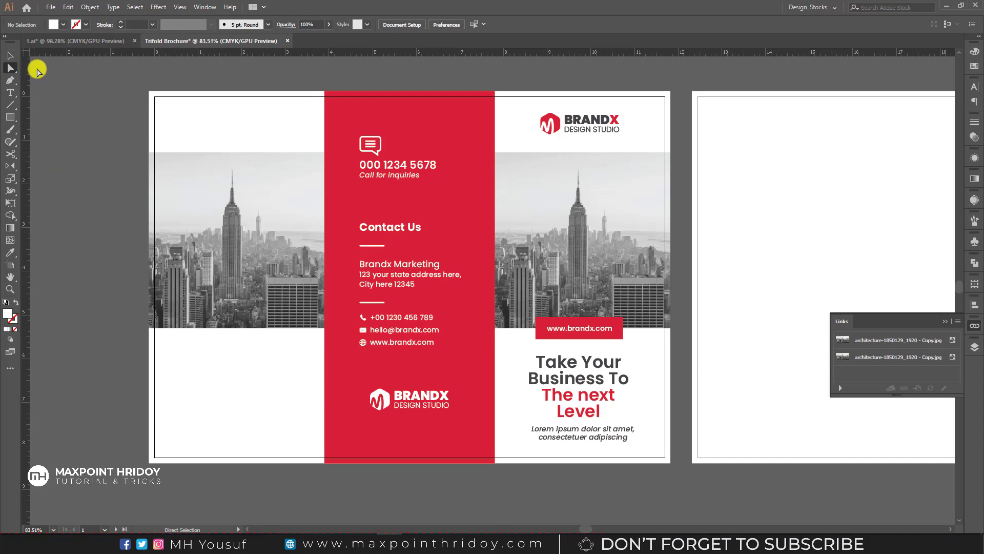
Step: Relink the duplicated city image to the shutterstock photo of the businessman
click(234, 212)
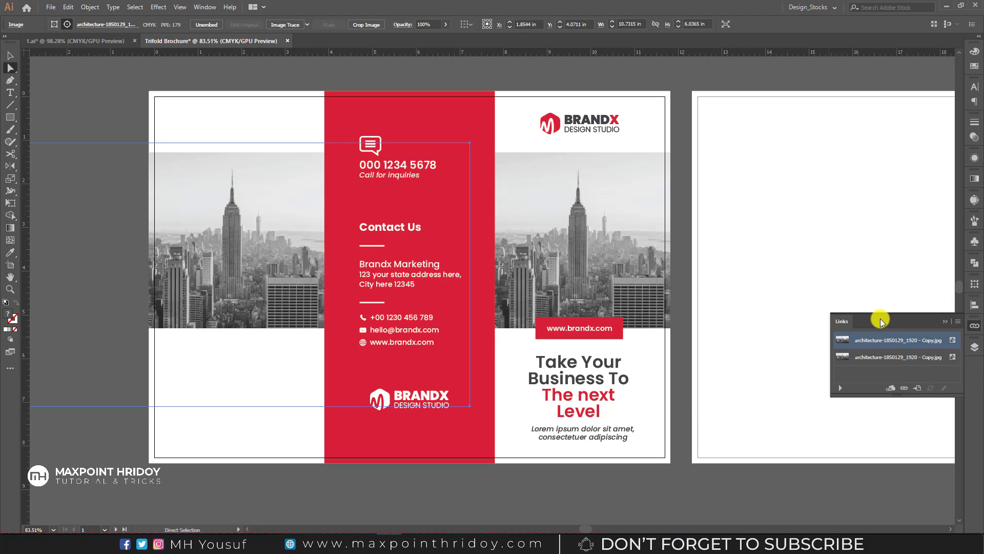
click(205, 7)
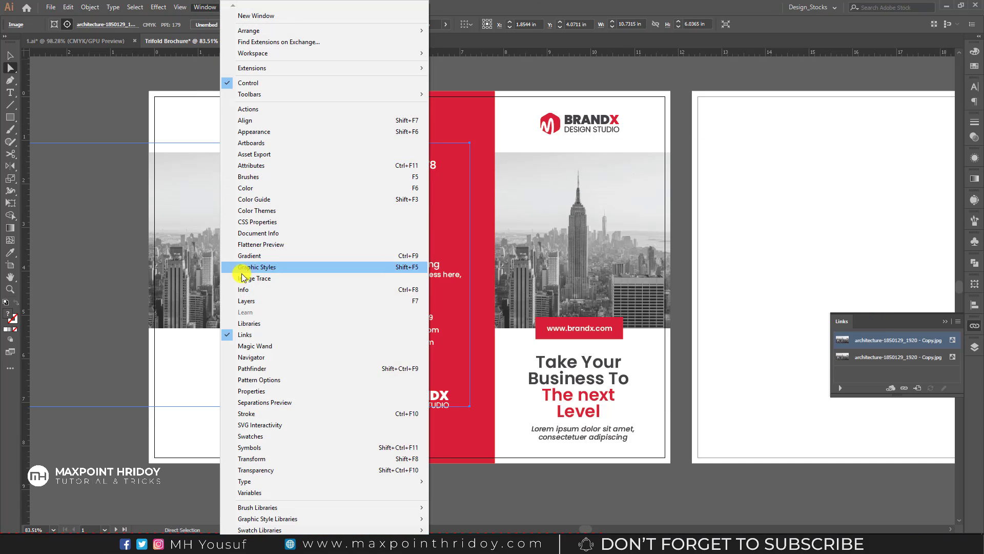
click(898, 334)
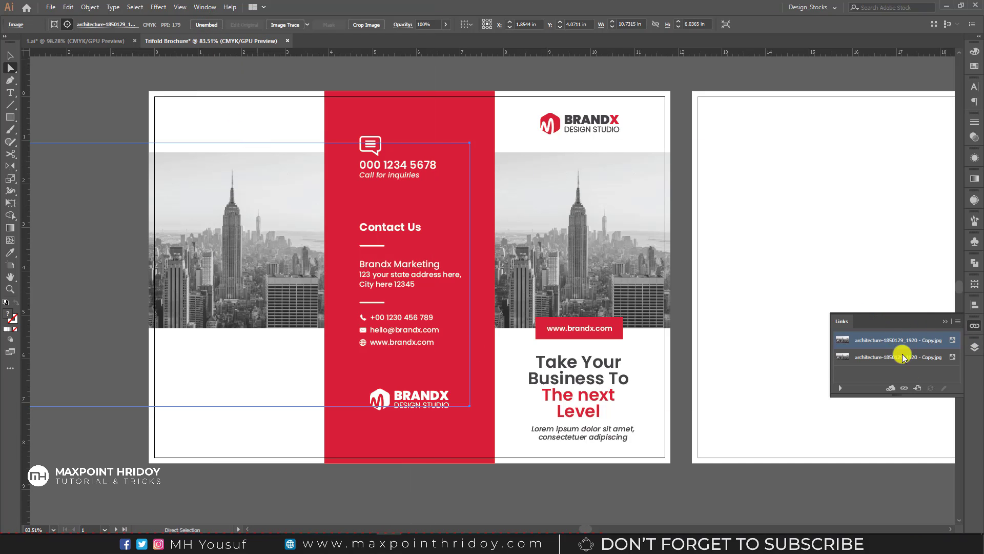
click(905, 387)
click(723, 149)
click(897, 512)
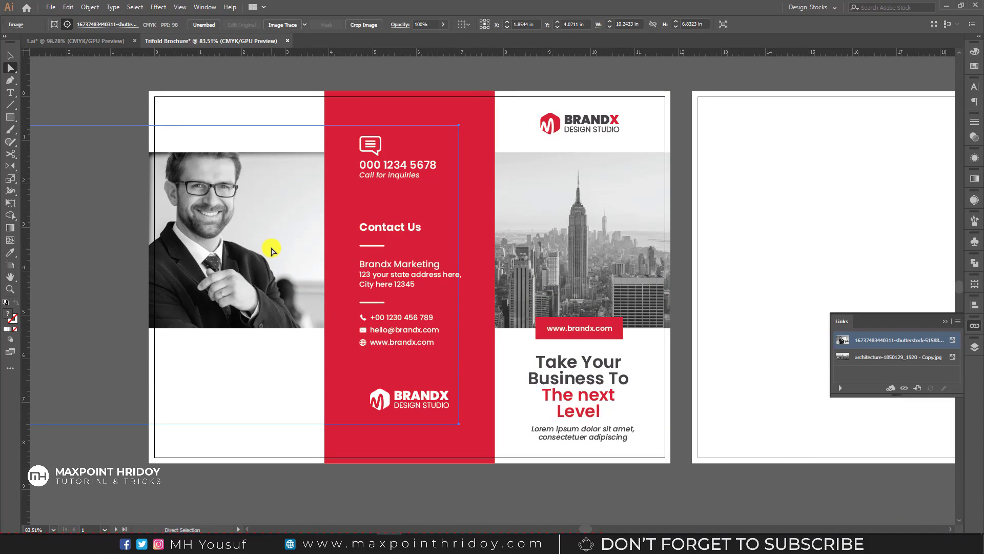
Step: Scale the businessman photo down inside its frame until his upper body fits, and show the guides
key(v)
drag(235, 126, 235, 153)
drag(234, 423, 239, 338)
click(228, 377)
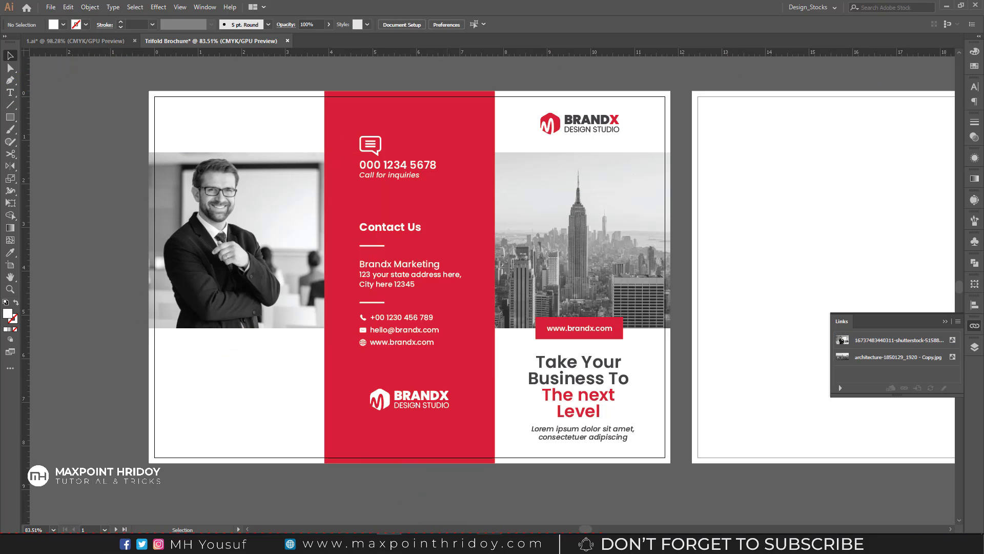
key(ctrl+semicolon)
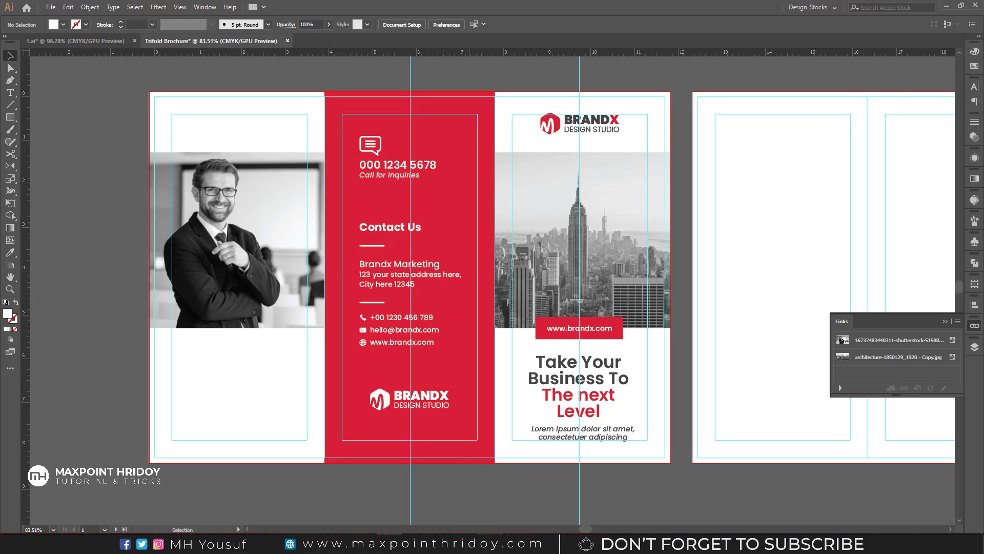
Step: Copy "About Our Company" from the Notepad file and place it in Illustrator above the businessman photo, breaking the line after "About"
key(alt+Tab)
drag(609, 183, 522, 182)
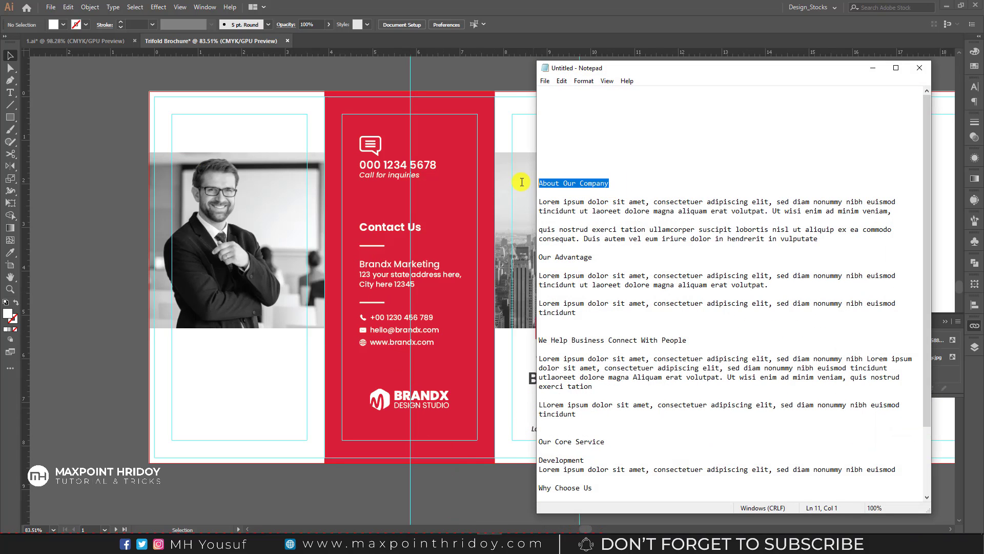
click(275, 128)
click(11, 94)
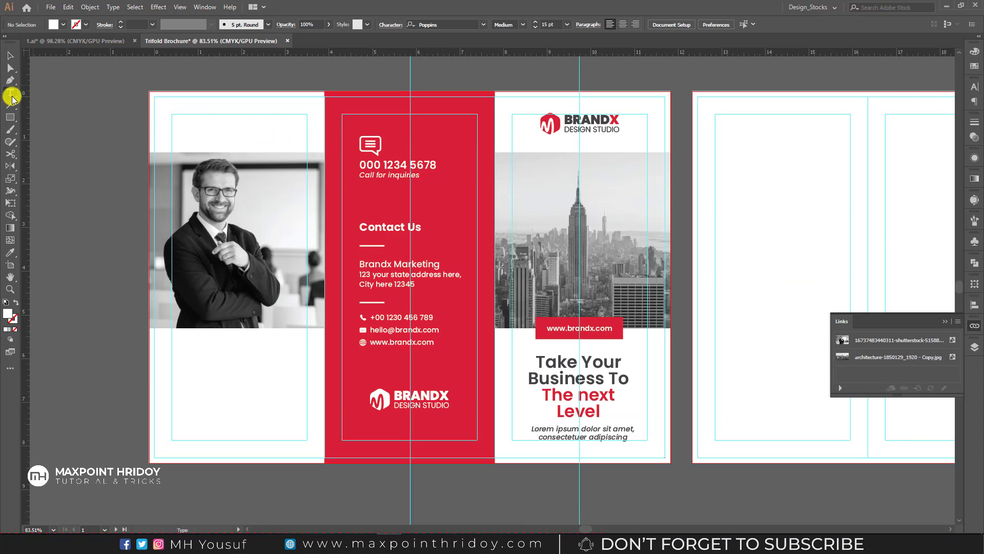
click(184, 120)
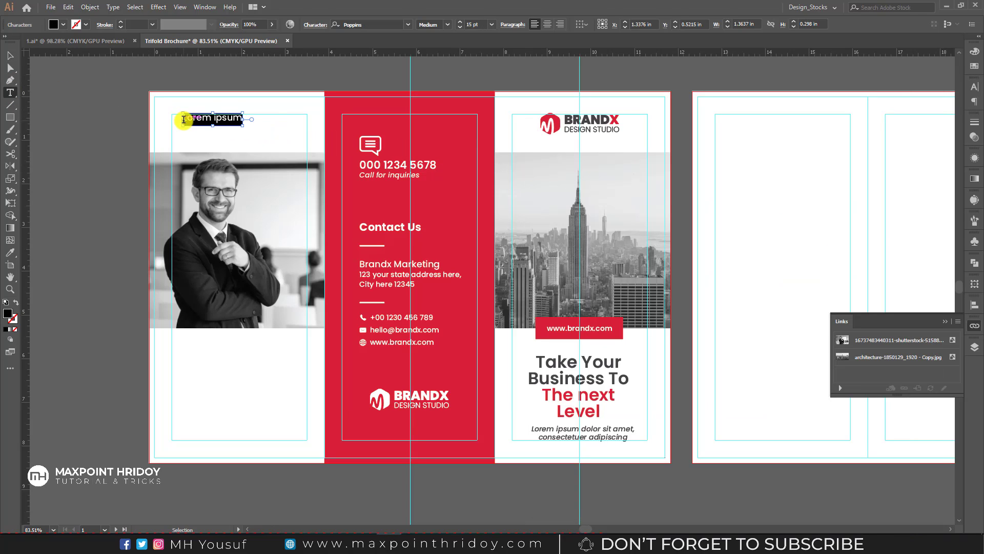
key(ctrl+v)
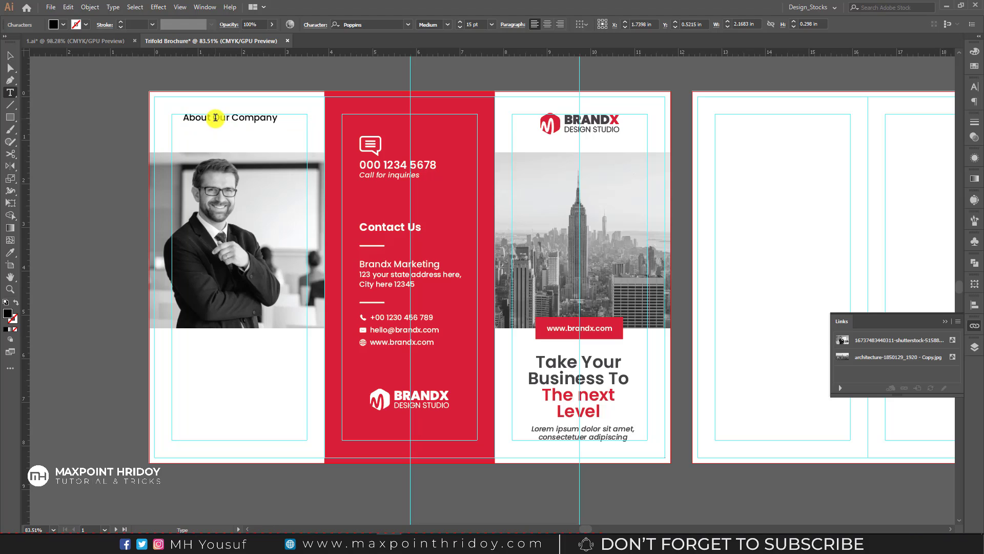
key(BackSpace)
key(Return)
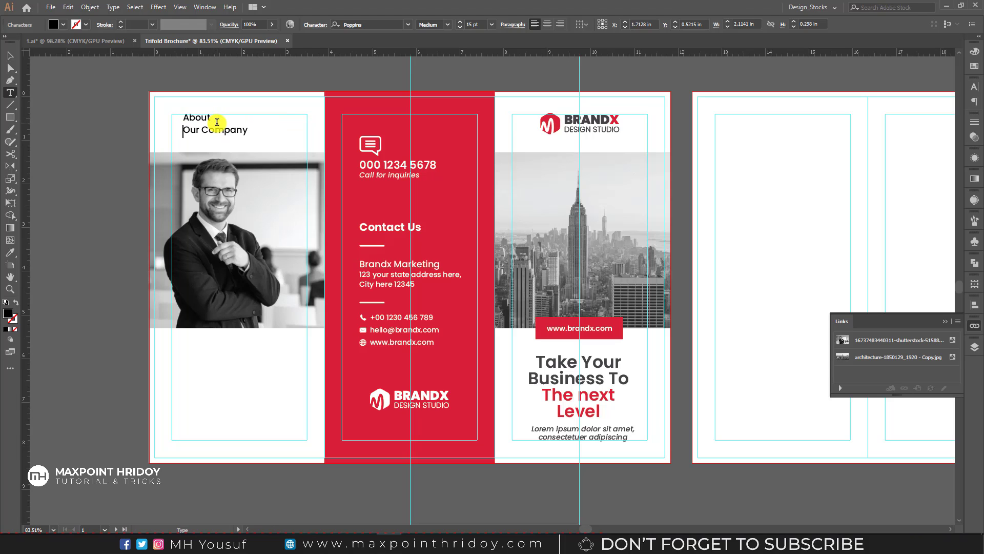
key(Escape)
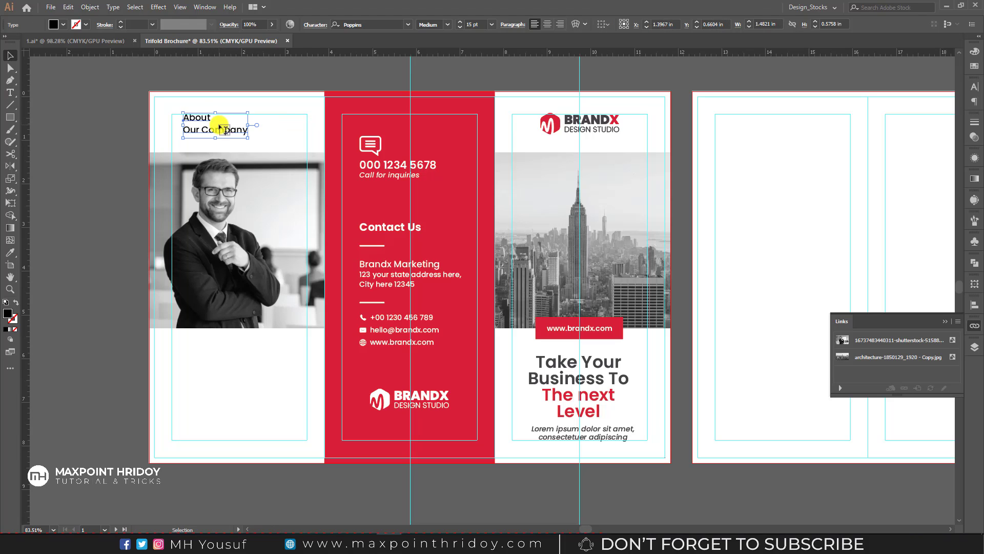
Step: Set the "About Our Company" heading to Poppins Bold at 18 pt
click(448, 25)
click(438, 171)
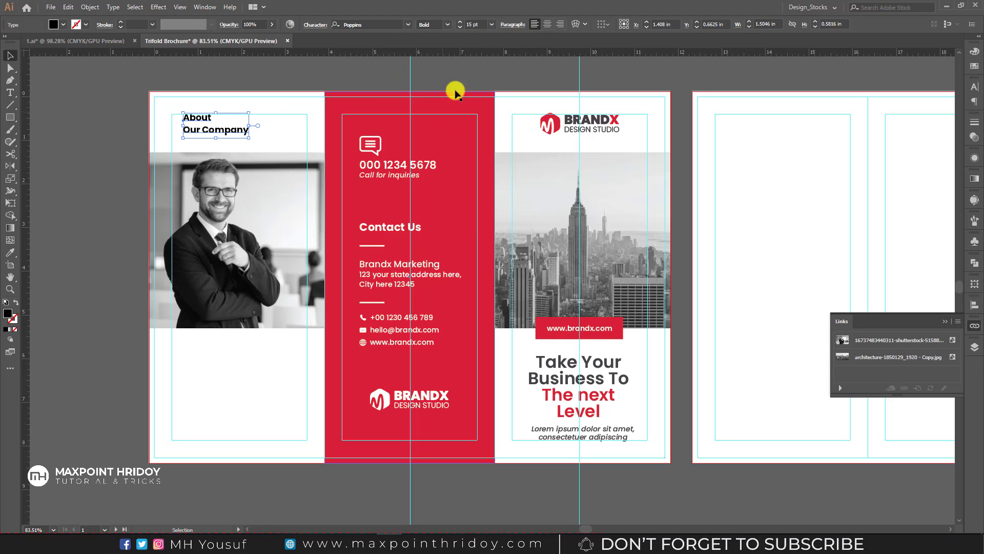
click(491, 25)
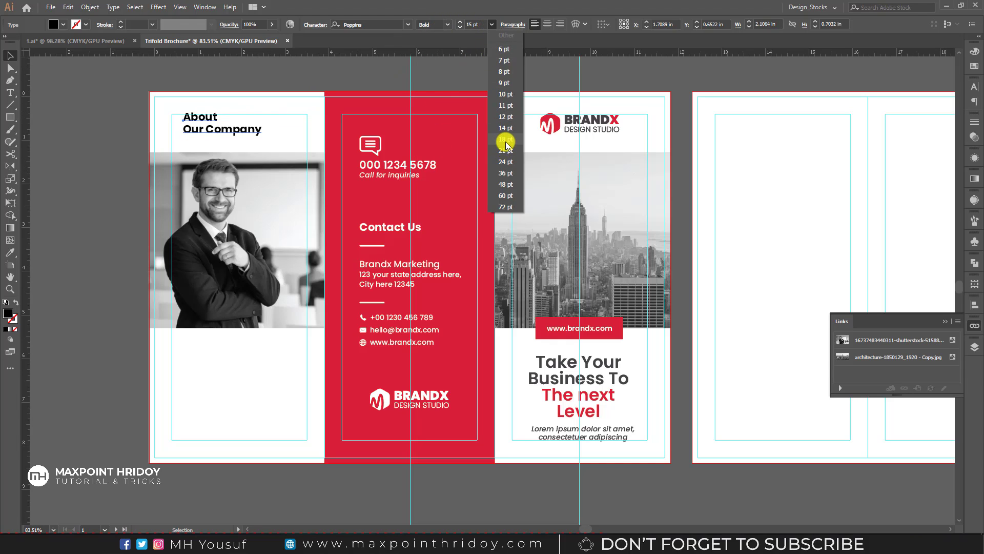
click(502, 140)
Step: Set the heading's second line, "Our Company", to SemiBold and activate the Eyedropper for it
click(10, 92)
drag(182, 129, 322, 121)
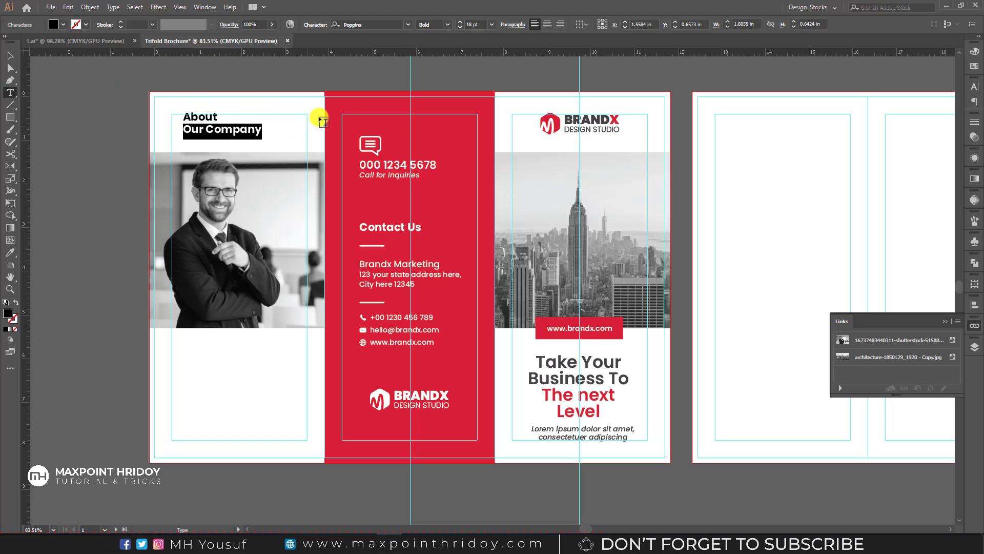
click(449, 25)
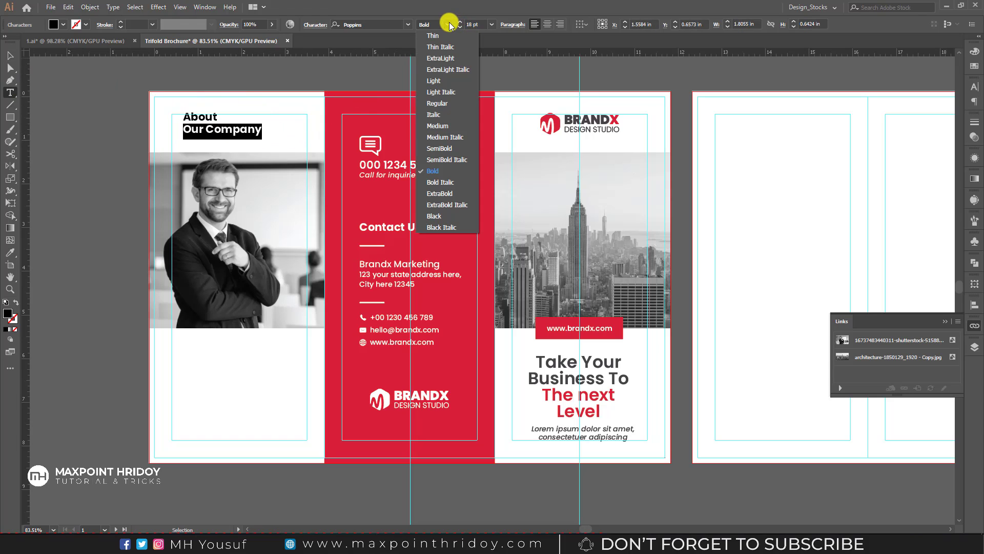
click(440, 149)
click(8, 254)
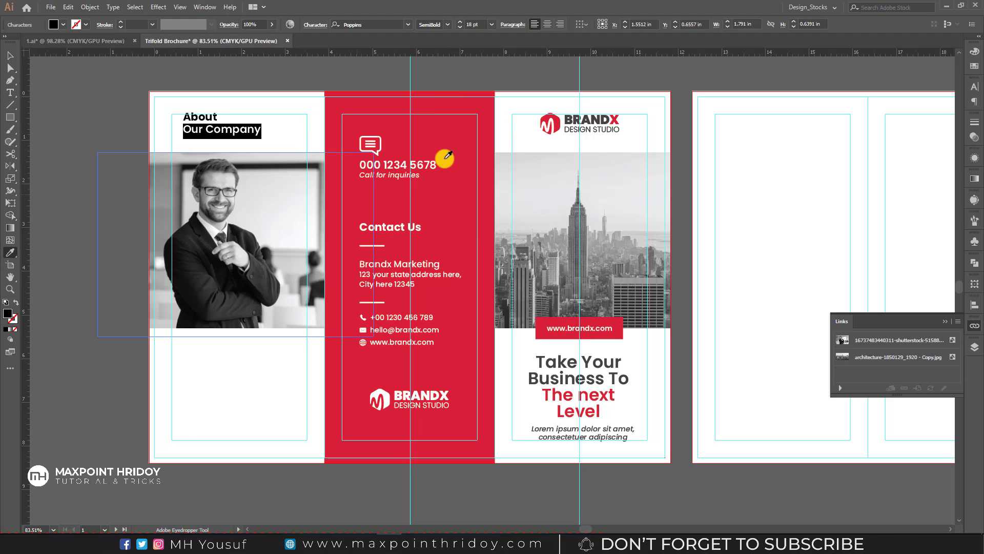
Step: Color "Our Company" red and "About" dark gray by sampling existing brochure colors with the Eyedropper
key(t)
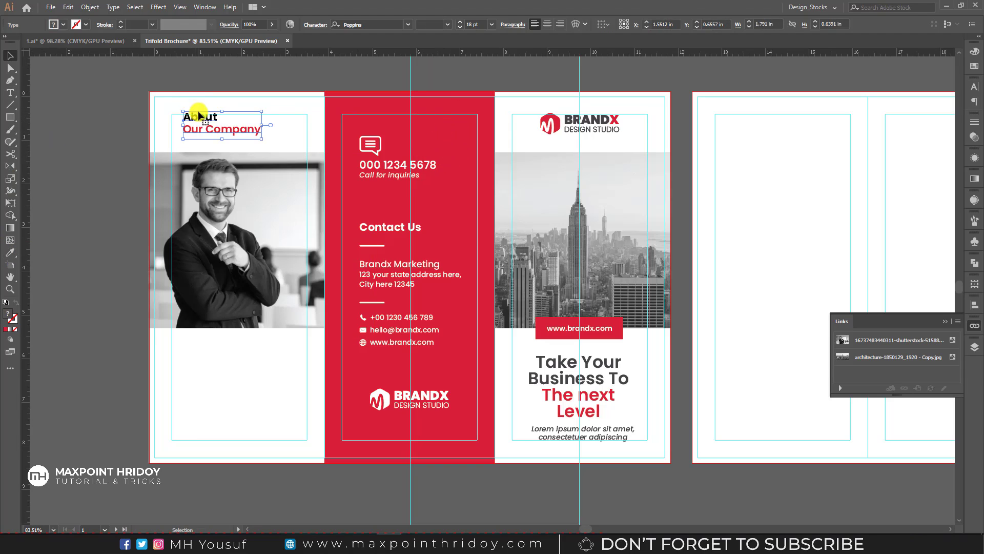
click(215, 117)
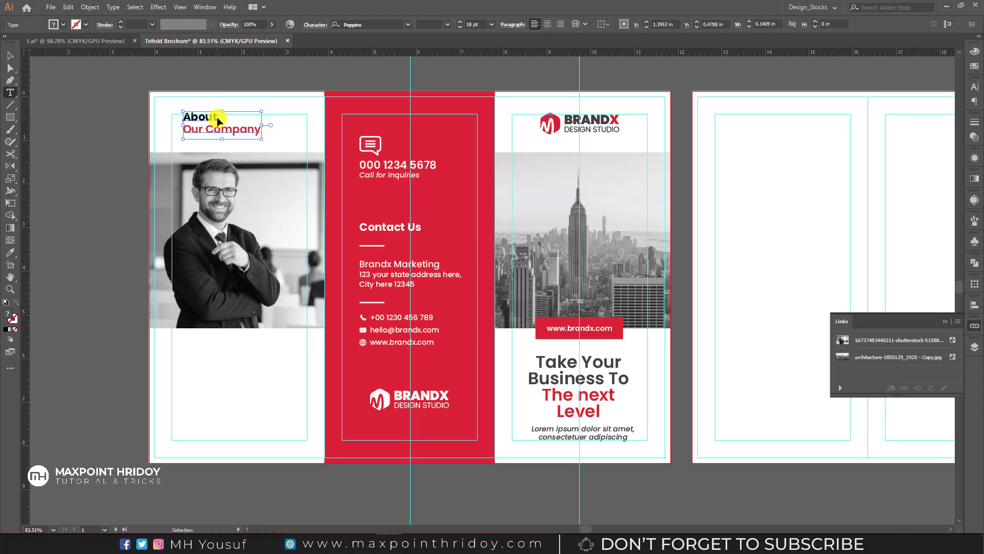
drag(216, 117, 183, 117)
click(9, 252)
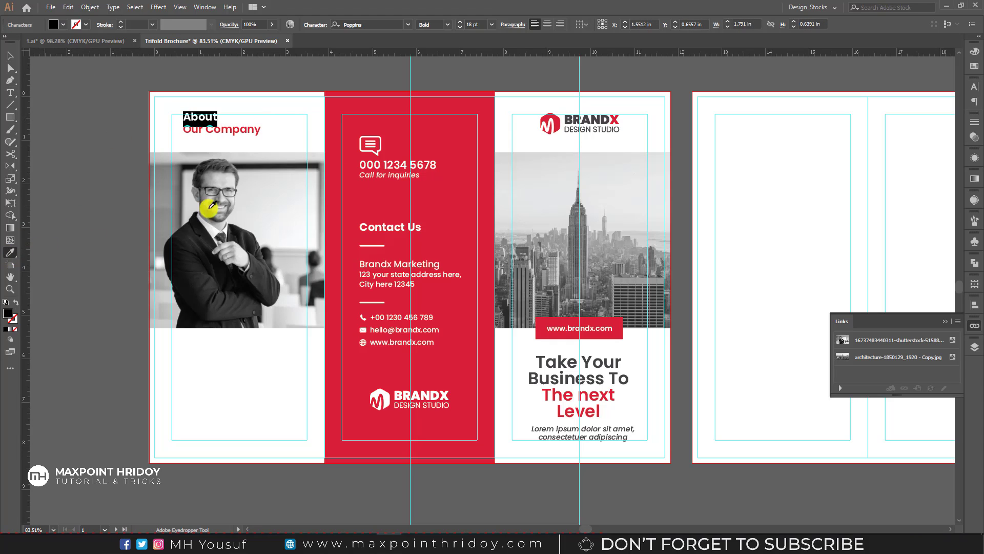
click(570, 118)
key(v)
Step: Align the "About Our Company" heading with the inner margin guide above the businessman photo
mouse_move(206, 120)
mouse_down()
mouse_move(194, 115)
mouse_move(194, 123)
mouse_up()
scroll(176, 110, up, 5)
drag(279, 159, 270, 154)
key(ctrl+shift+a)
drag(365, 155, 328, 177)
drag(398, 189, 339, 191)
drag(402, 208, 370, 193)
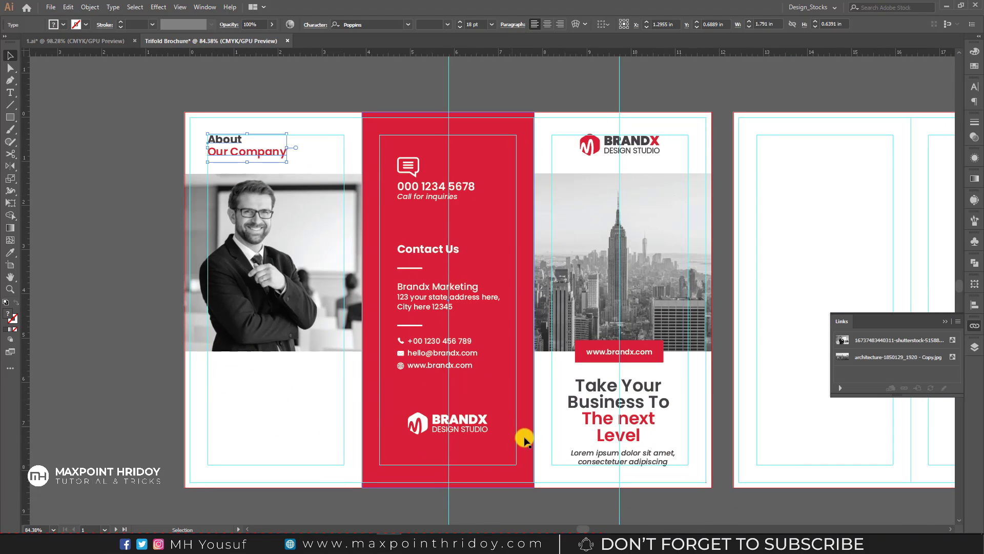
Step: Switch to Notepad and cut the two Lorem ipsum paragraphs above "Our Advantage"
click(488, 539)
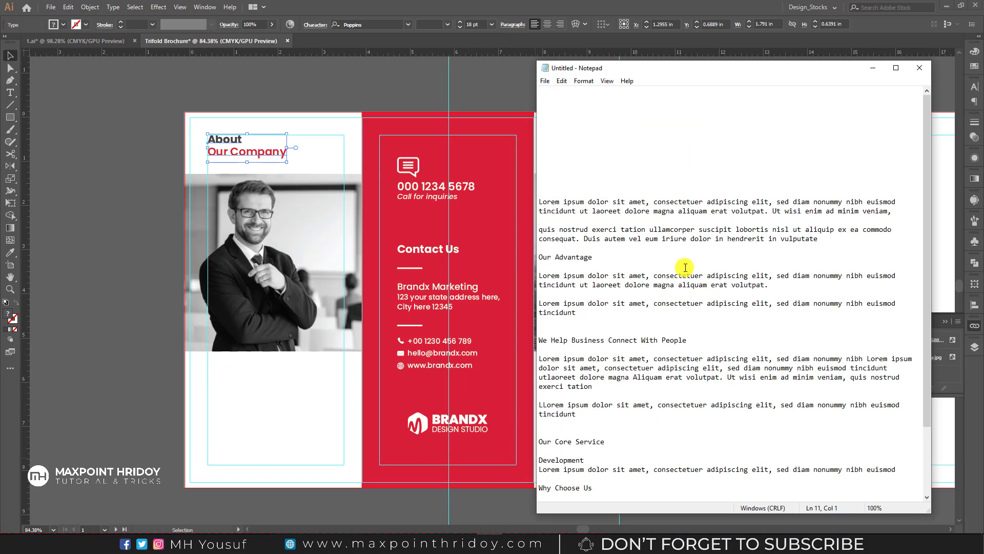
drag(853, 239, 528, 199)
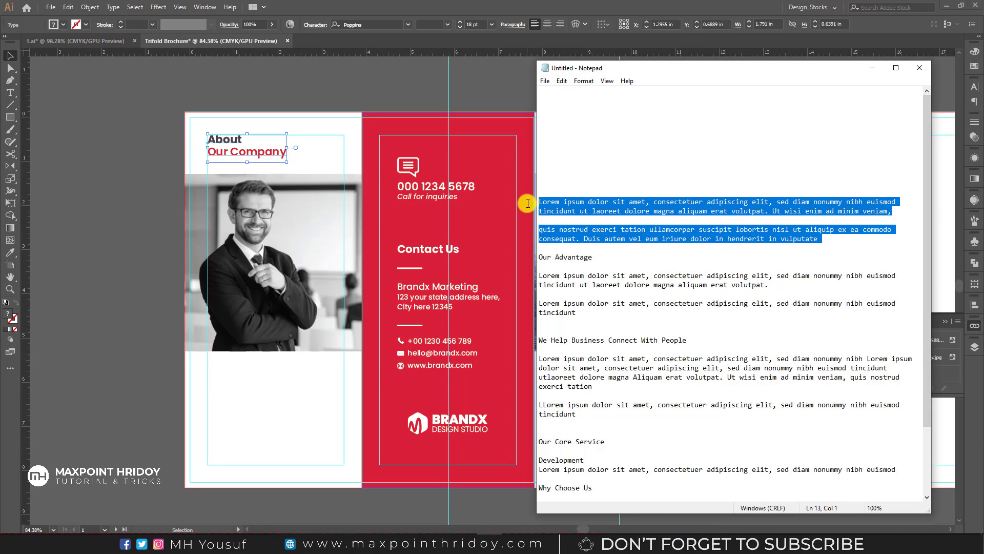
key(ctrl+x)
click(873, 68)
Step: Place the cut paragraphs in a text frame about 3.1 by 2.2 in below the businessman photo, within the margin guides
click(238, 385)
click(10, 92)
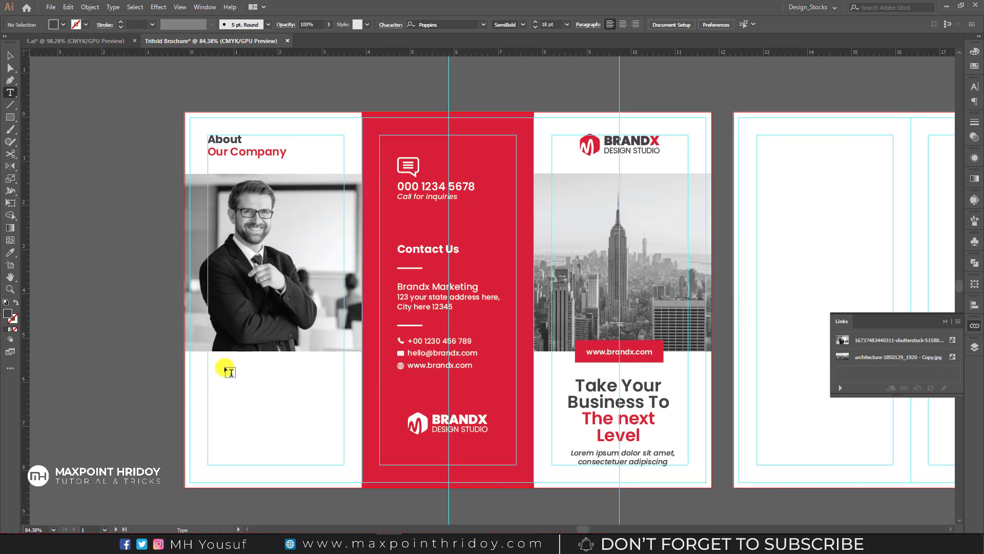
drag(208, 368, 345, 464)
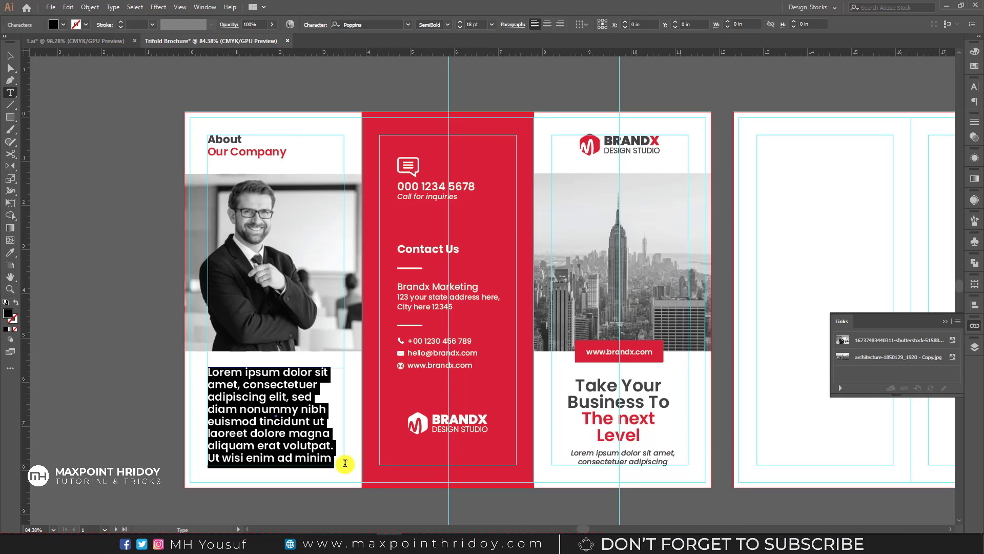
Step: Set the pasted paragraphs to Poppins Regular at 10 pt
click(452, 25)
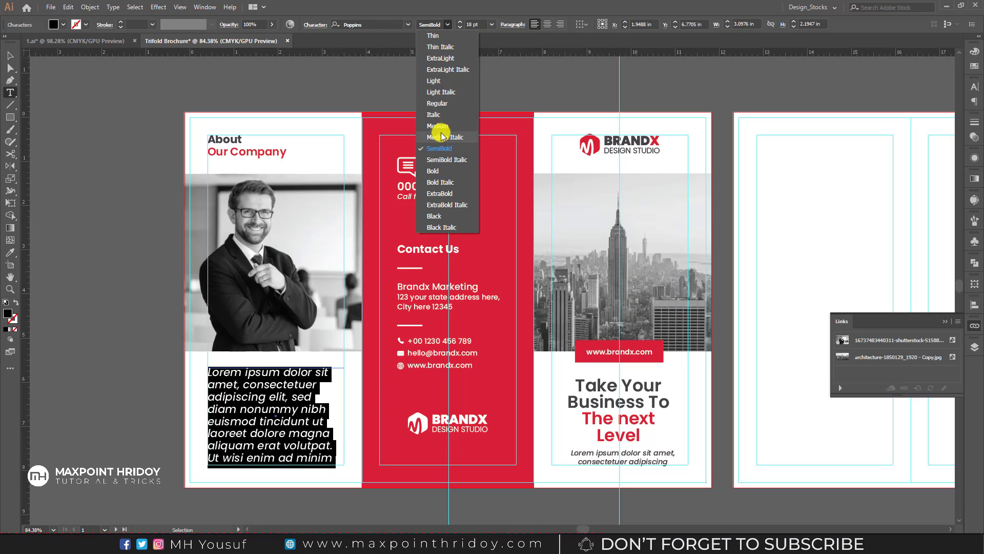
click(440, 104)
click(460, 28)
click(460, 27)
click(459, 27)
click(460, 28)
click(459, 27)
click(460, 28)
click(459, 27)
click(460, 27)
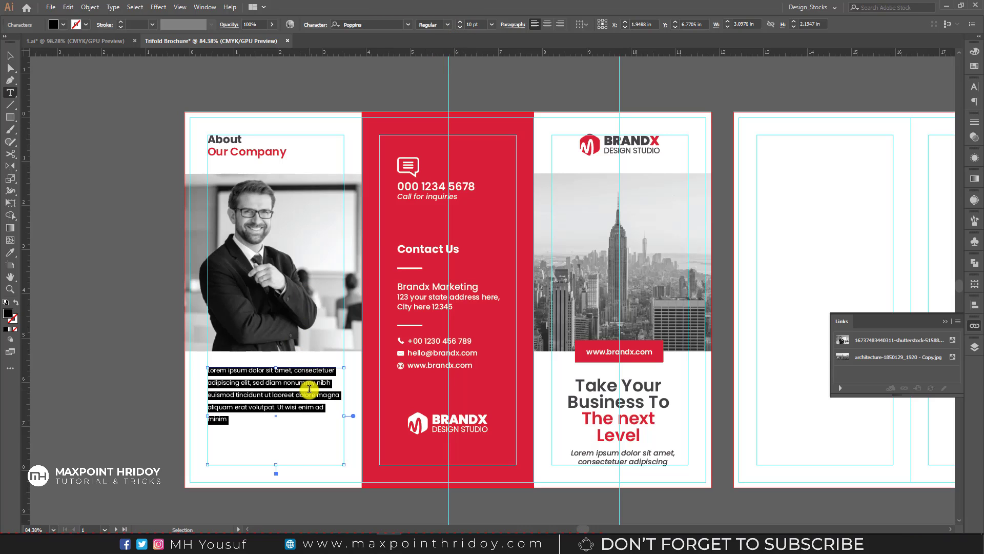
Step: Set the leading of the paragraph text below the businessman photo to 15 pt
ctrl+click(276, 461)
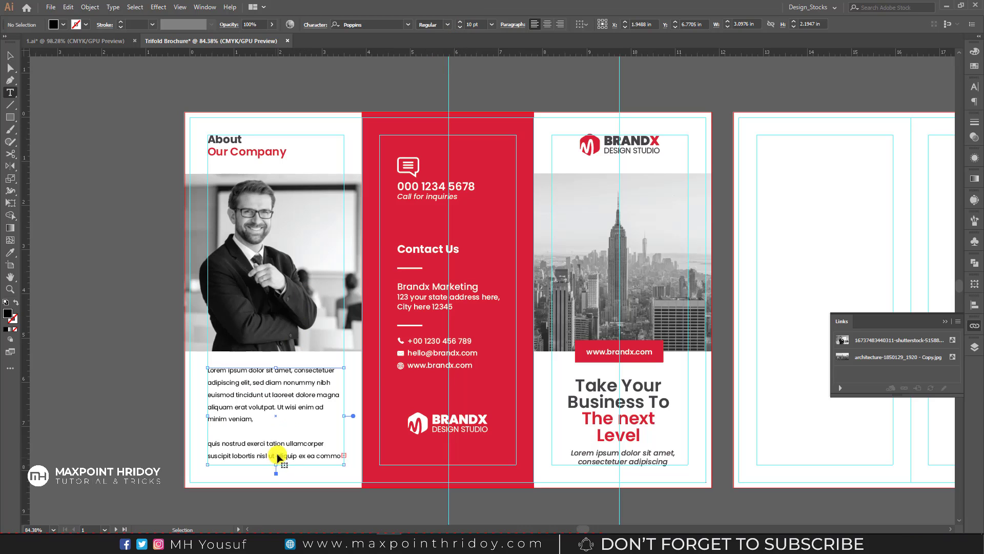
ctrl+click(279, 451)
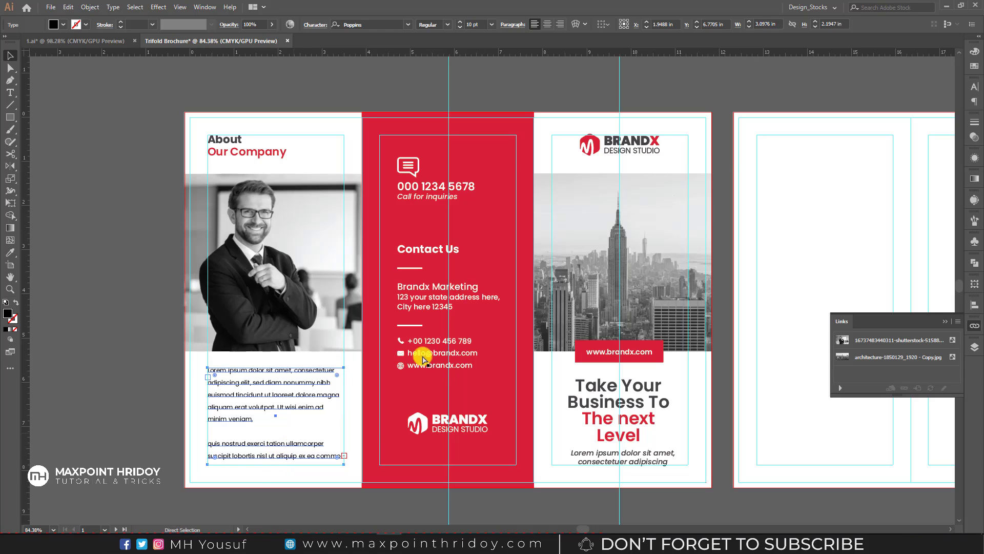
click(975, 86)
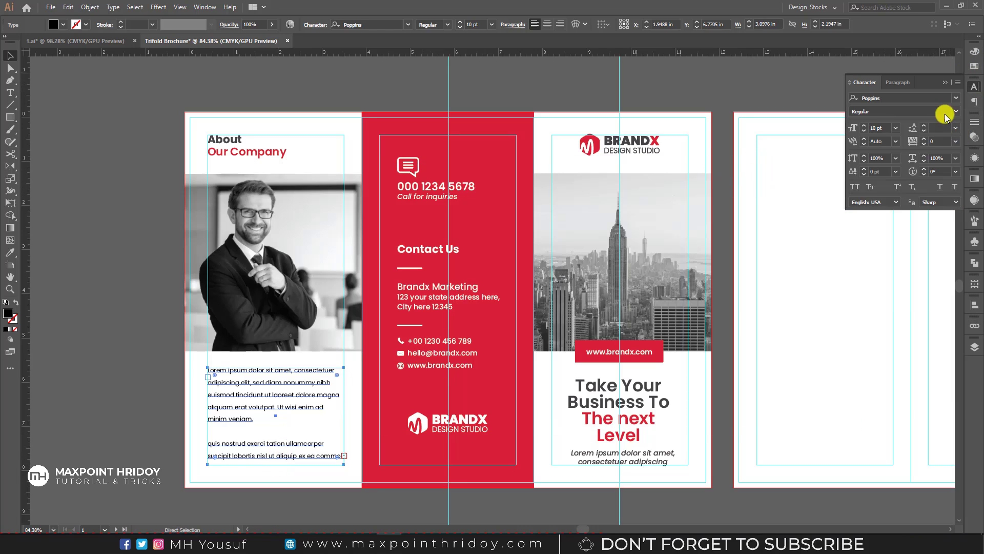
click(923, 131)
click(924, 131)
click(924, 131)
click(924, 132)
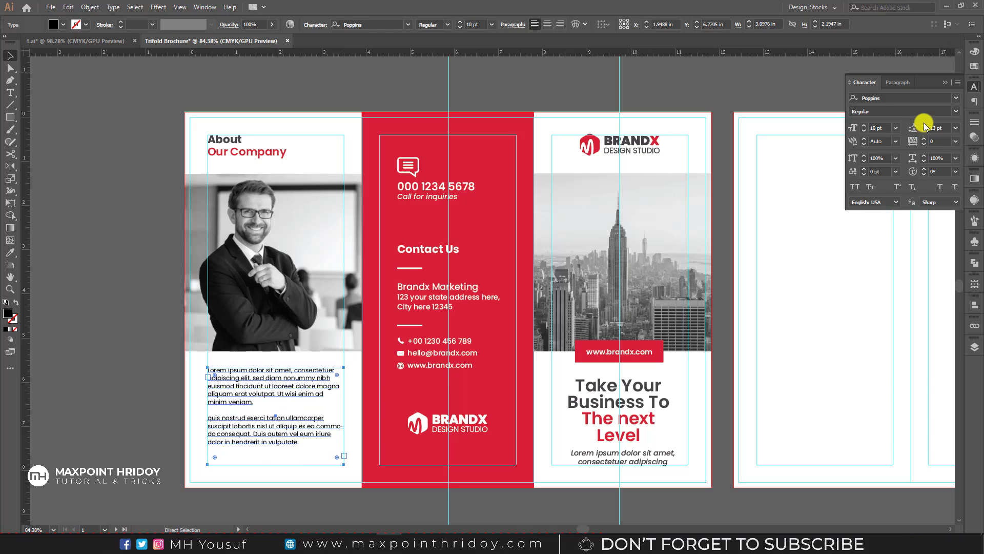
click(924, 125)
click(924, 126)
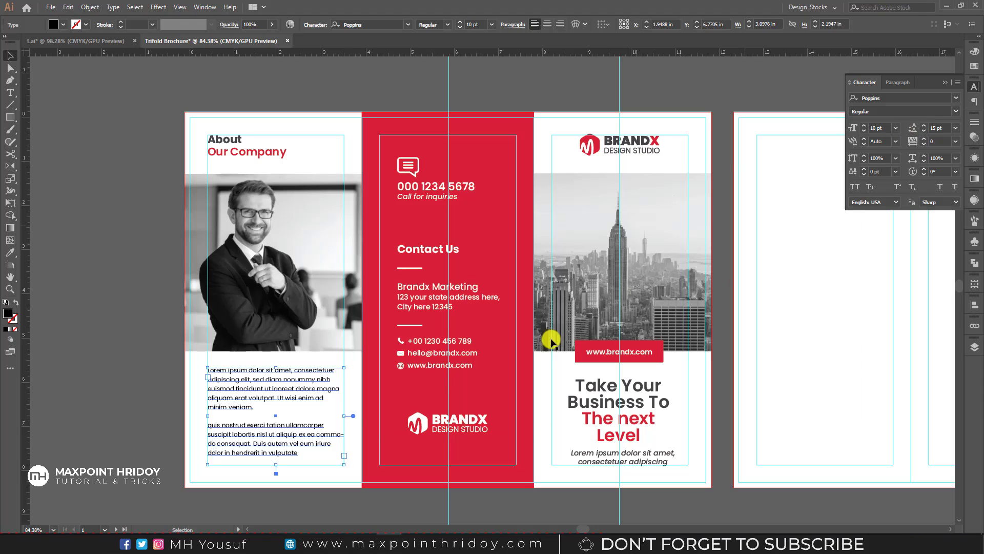
Step: Recolor the paragraph text dark gray by sampling an existing brochure color, and deselect it
key(v)
click(10, 252)
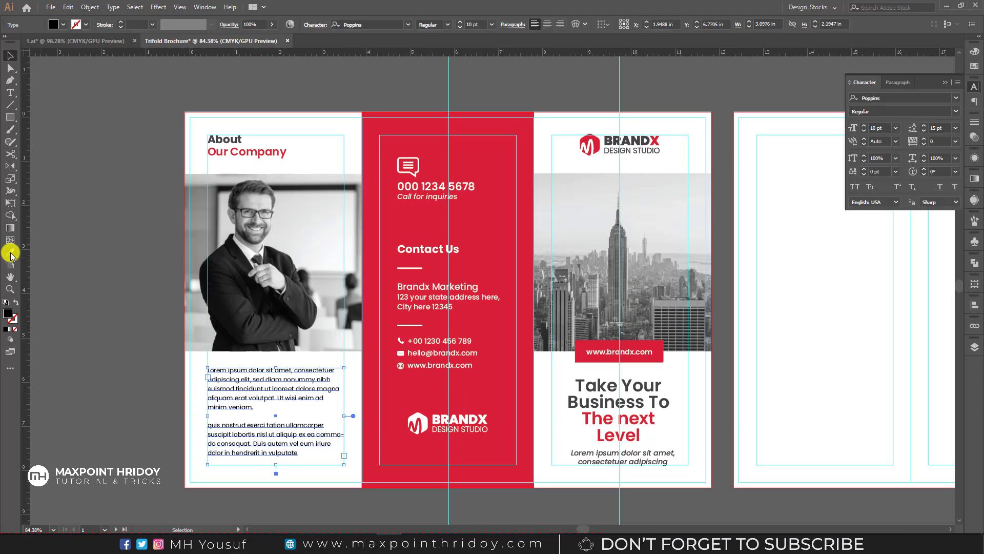
key(v)
click(117, 359)
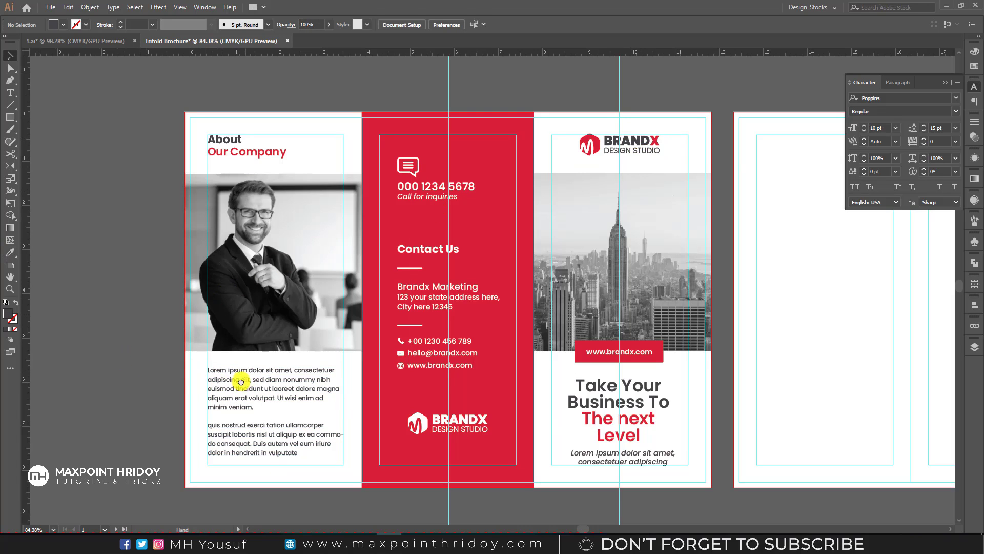
Step: Justify the paragraph text with the last line aligned left, and deselect it
scroll(241, 379, right, 1)
click(315, 396)
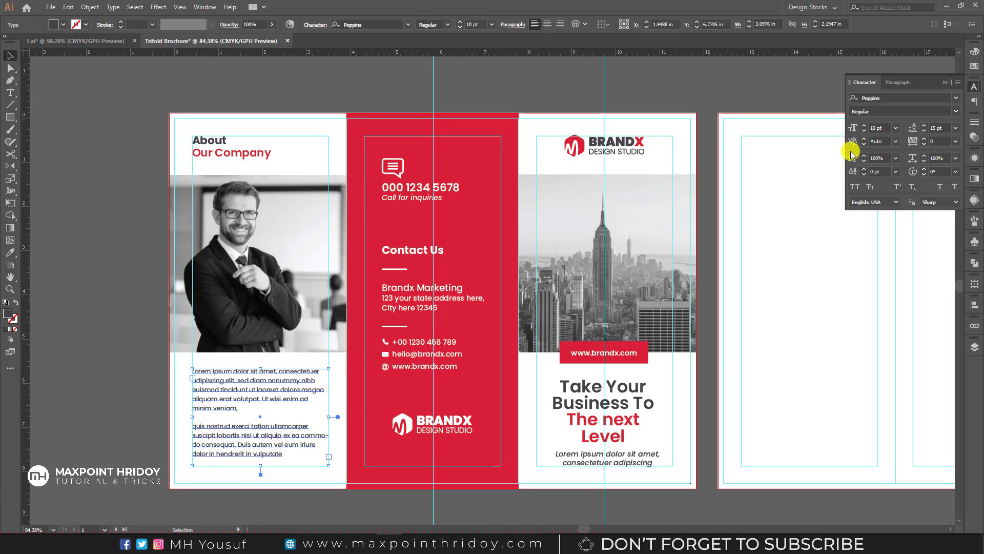
click(898, 82)
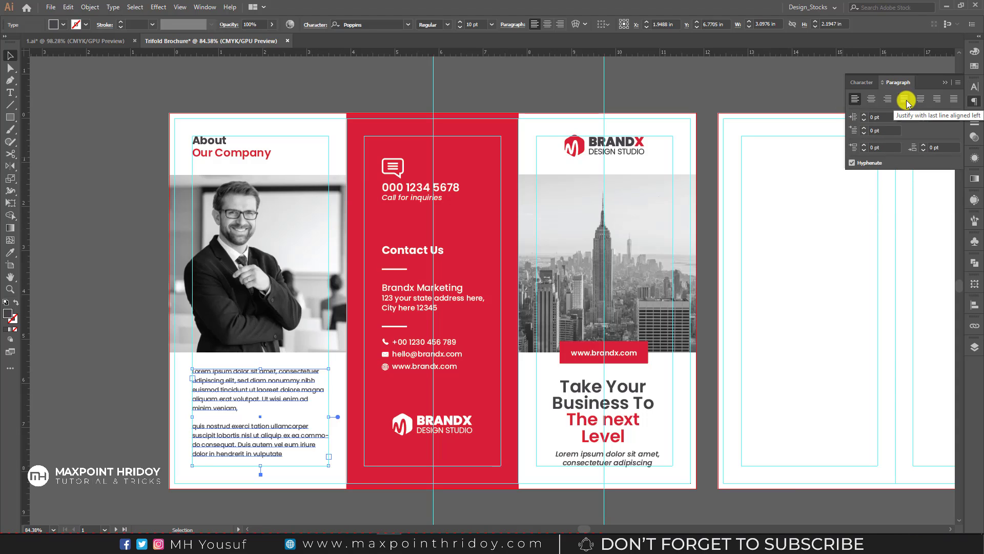
click(905, 101)
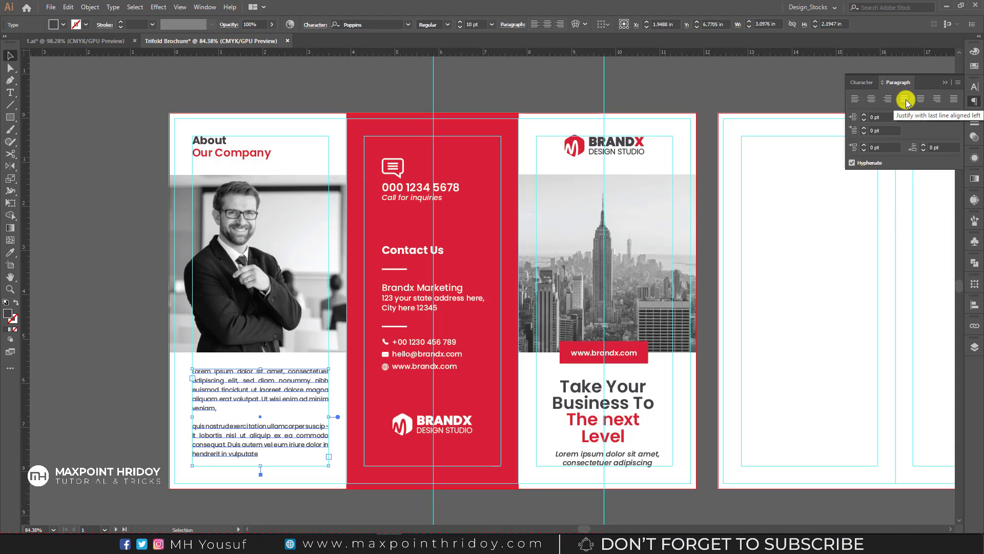
click(141, 423)
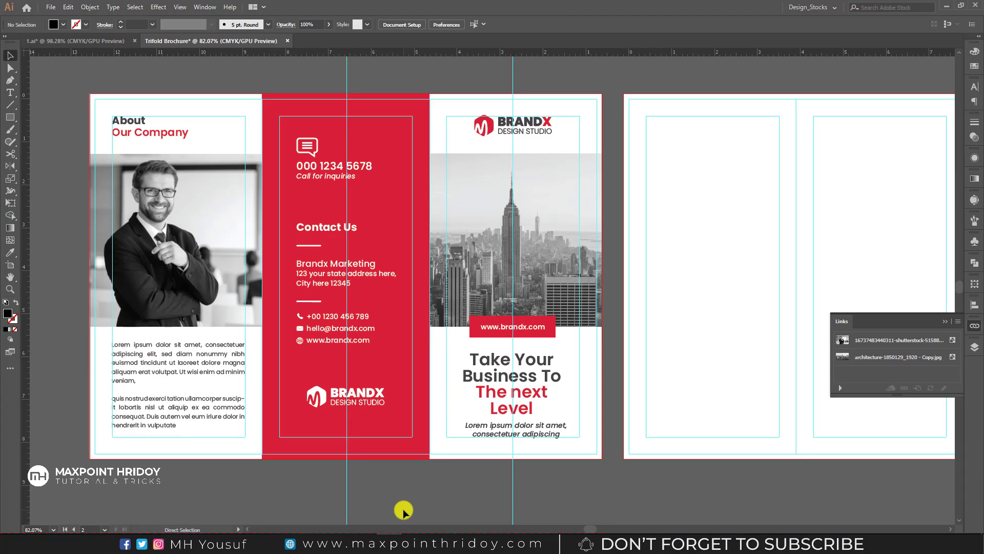
Step: Hide the guides to review the finished outer side of the brochure, and show them again
key(ctrl+;)
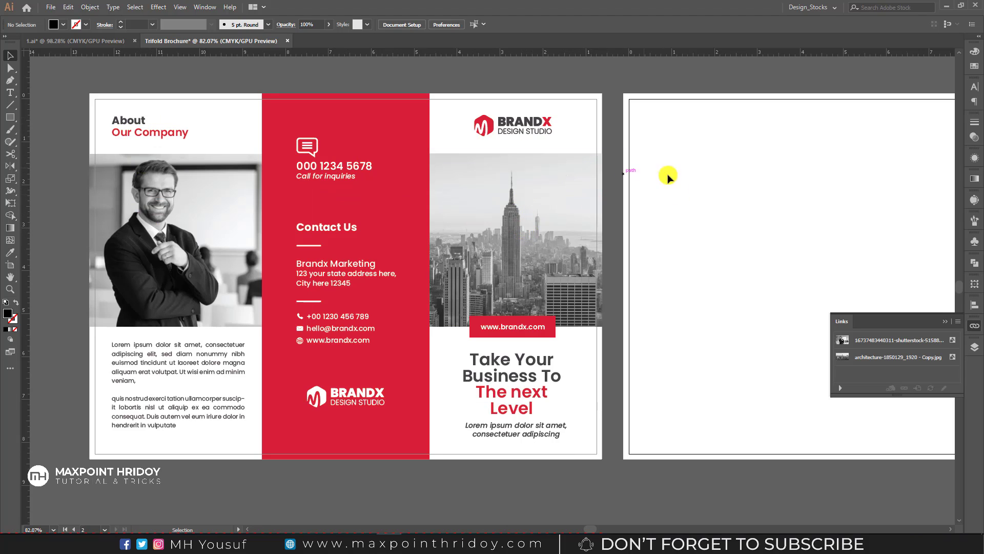
scroll(640, 165, right, 2)
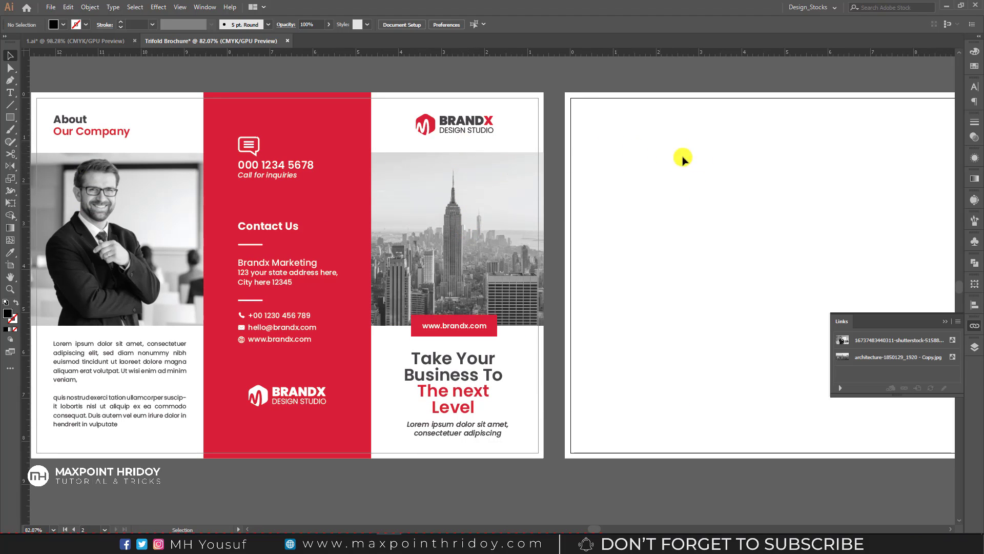
key(ctrl+semicolon)
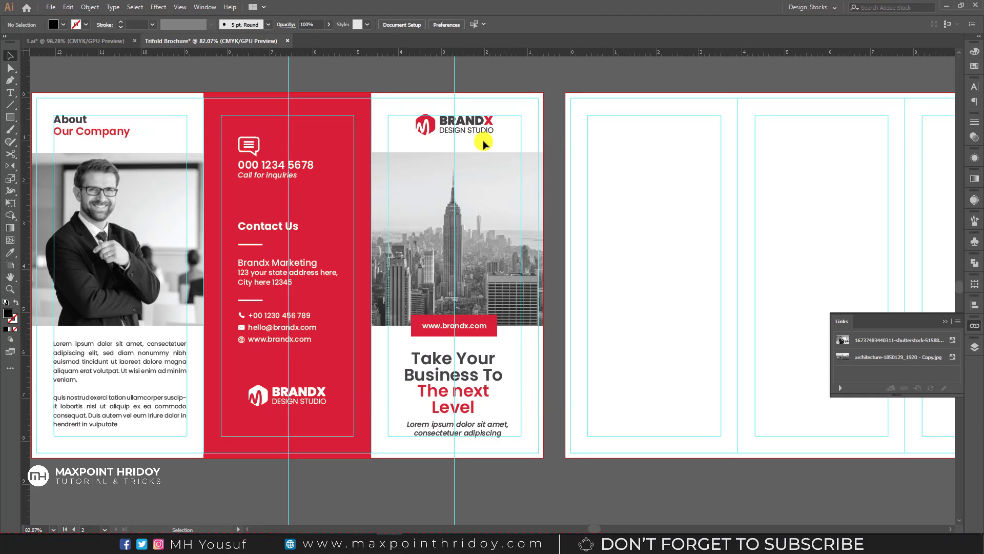
Step: Switch to Notepad and examine the "Our Advantage" heading and its two paragraphs, then return to the brochure
scroll(652, 161, right, 2)
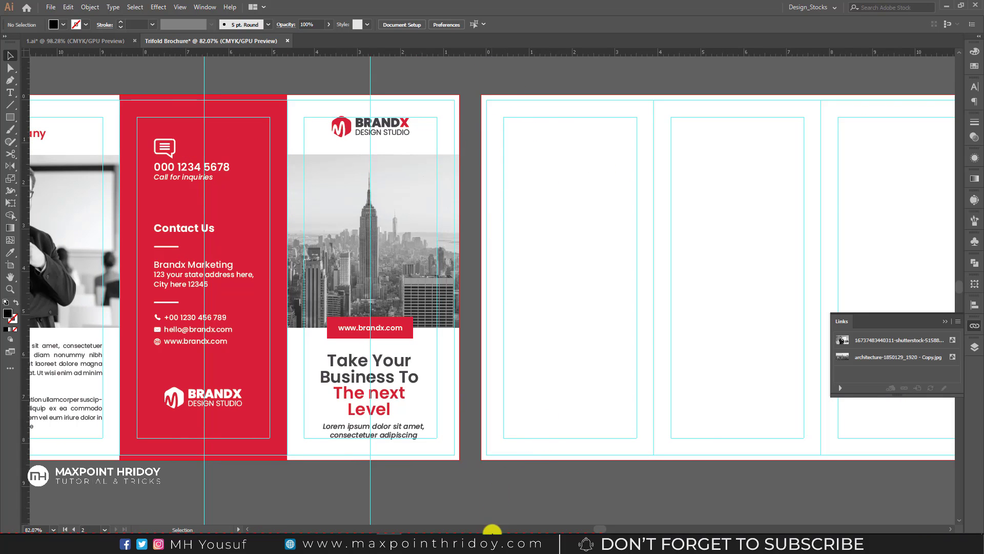
click(491, 531)
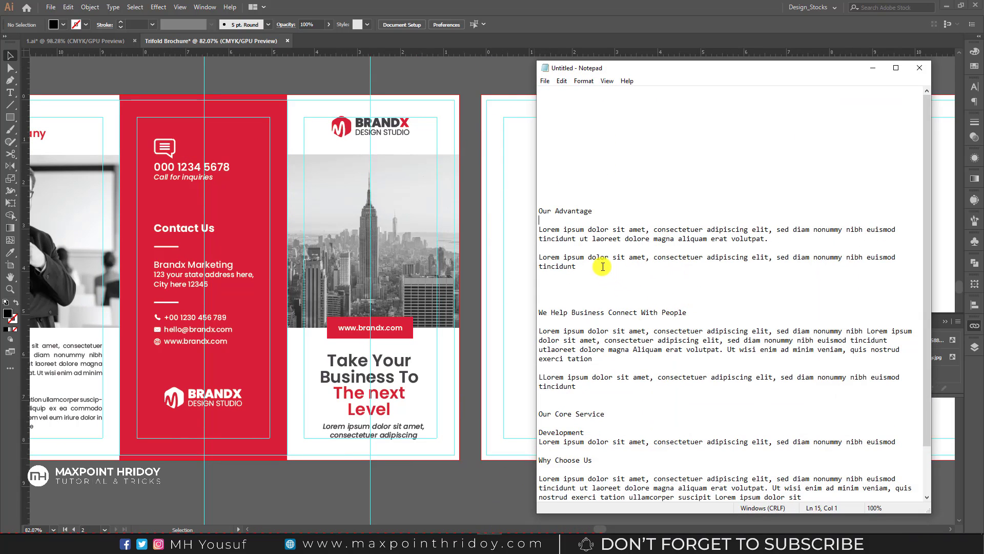
drag(596, 269, 533, 210)
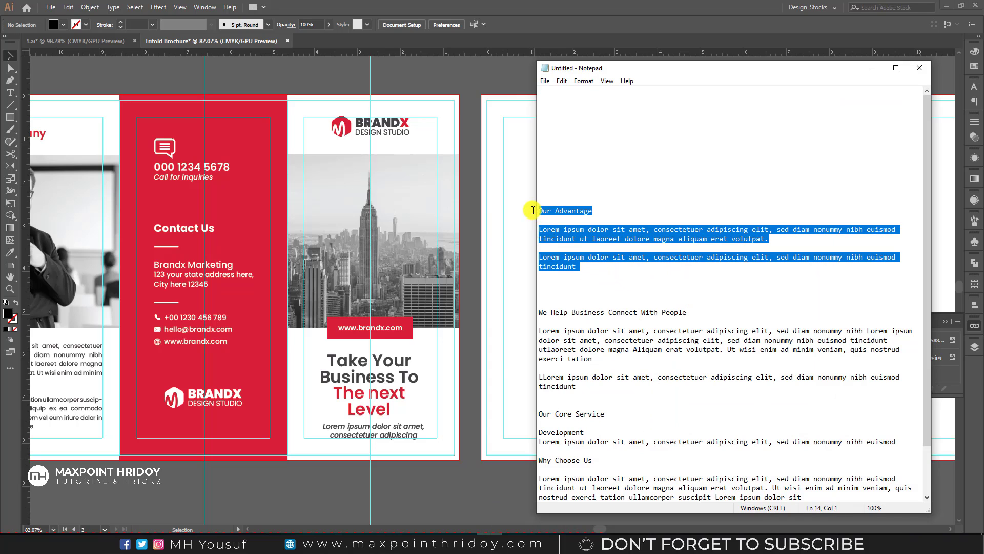
drag(592, 73, 675, 72)
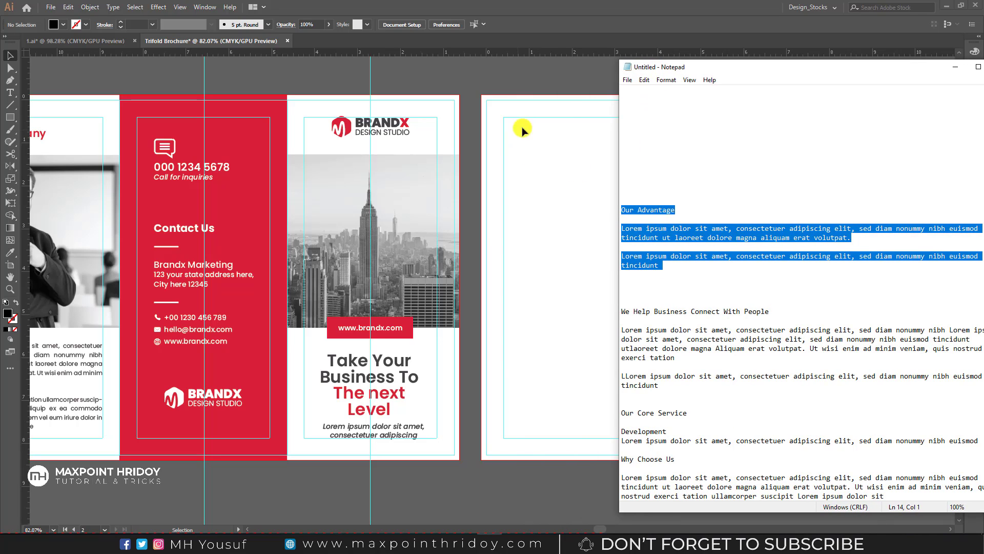
drag(667, 266, 620, 207)
drag(808, 76, 675, 78)
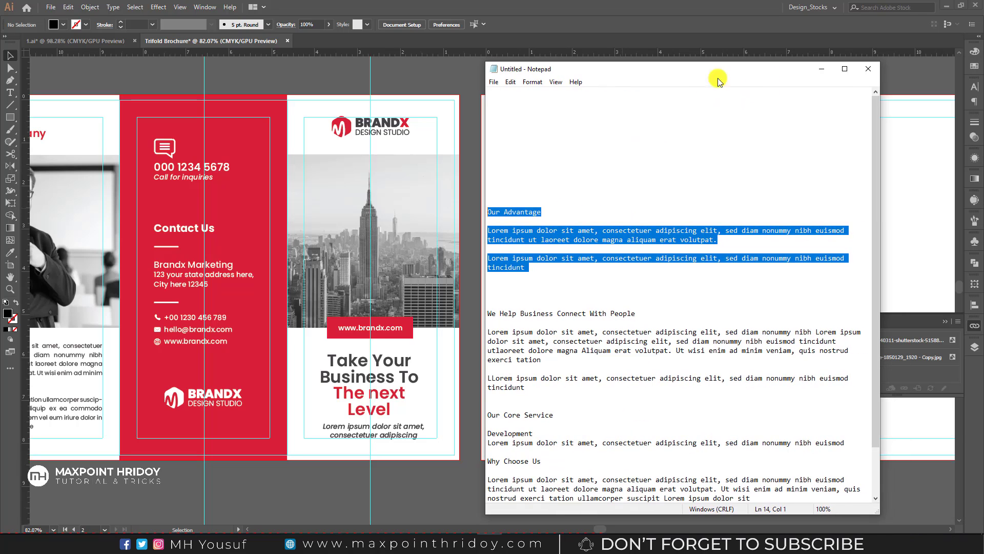
click(819, 72)
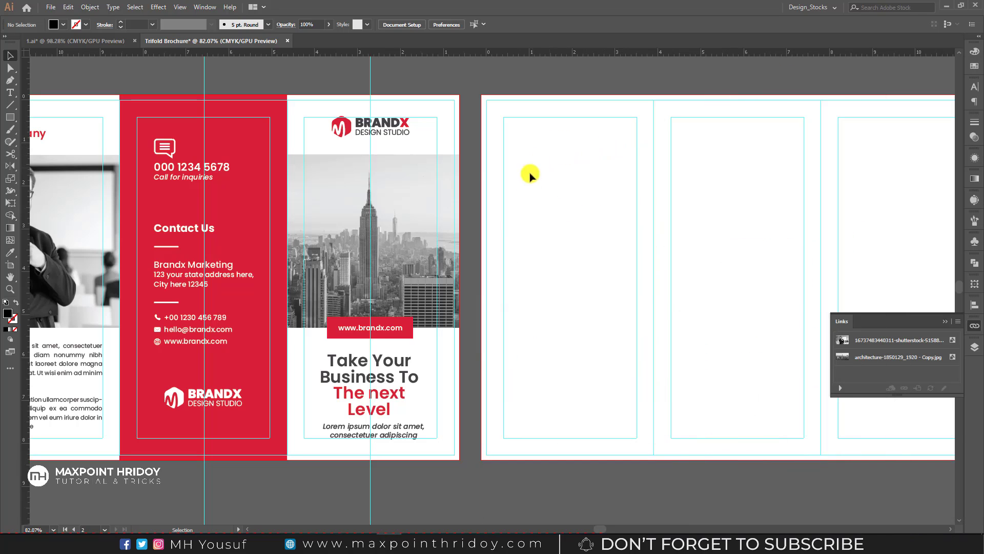
Step: Duplicate the clipped skyline photo to the upper edge of the first panel on the second artboard
click(410, 231)
drag(354, 239, 544, 182)
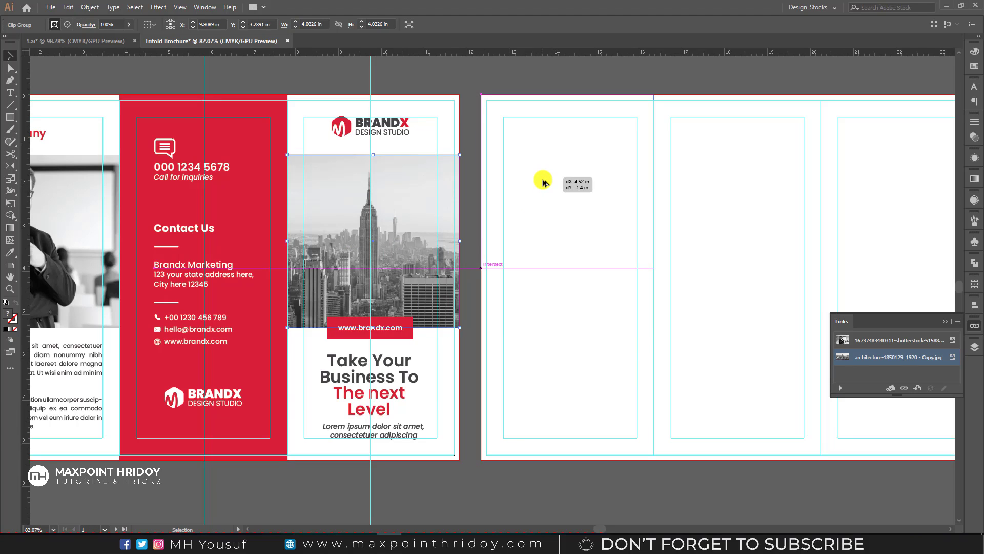
drag(543, 182, 544, 182)
click(564, 320)
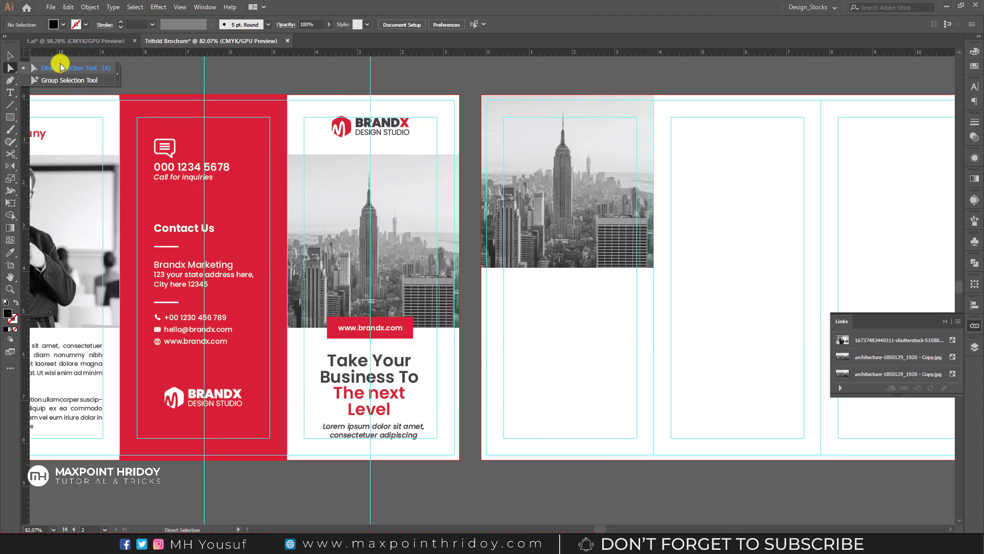
Step: Replace the duplicated skyline photo on the inner first panel with "pexels-photo-1181396 - Copy" and reposition it within its clipping frame
click(572, 159)
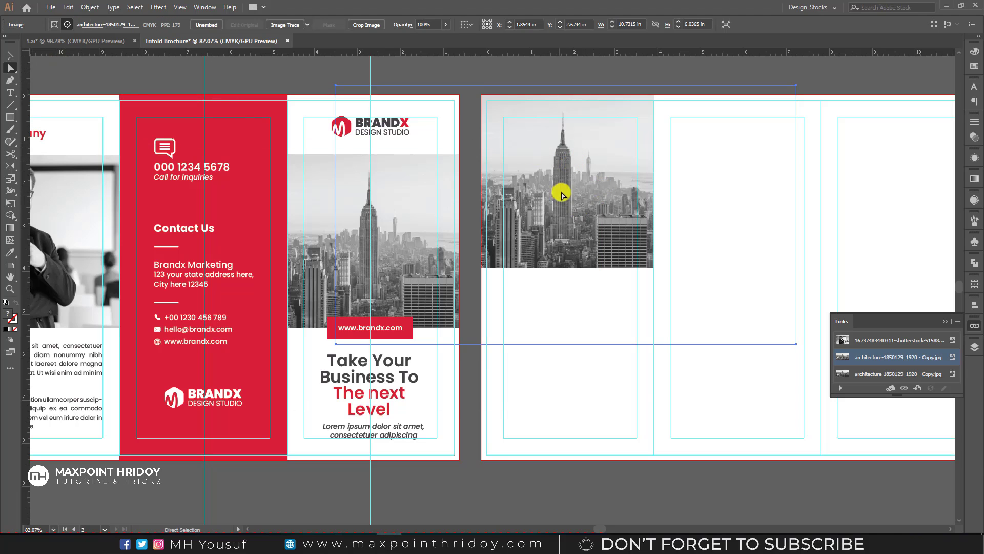
click(903, 387)
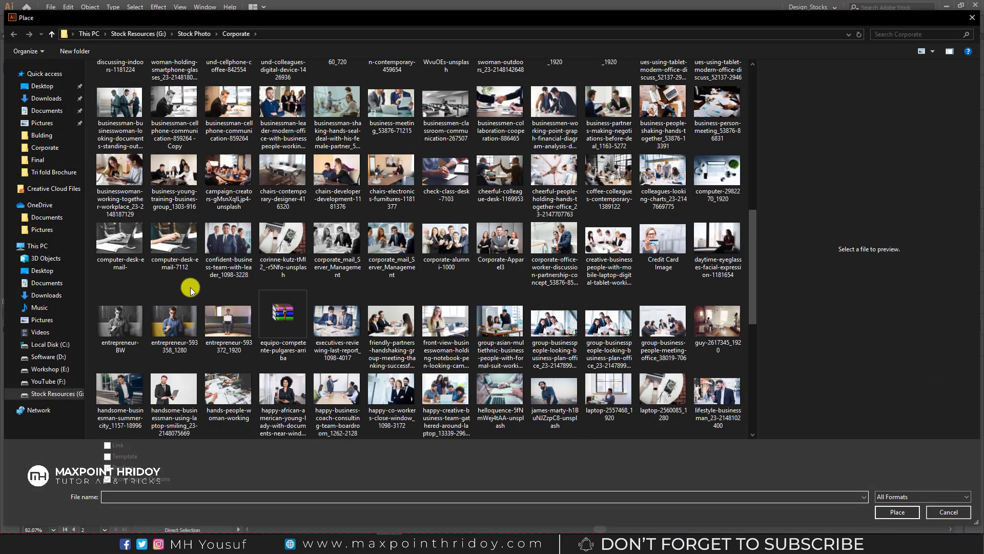
scroll(168, 225, down, 3)
click(127, 336)
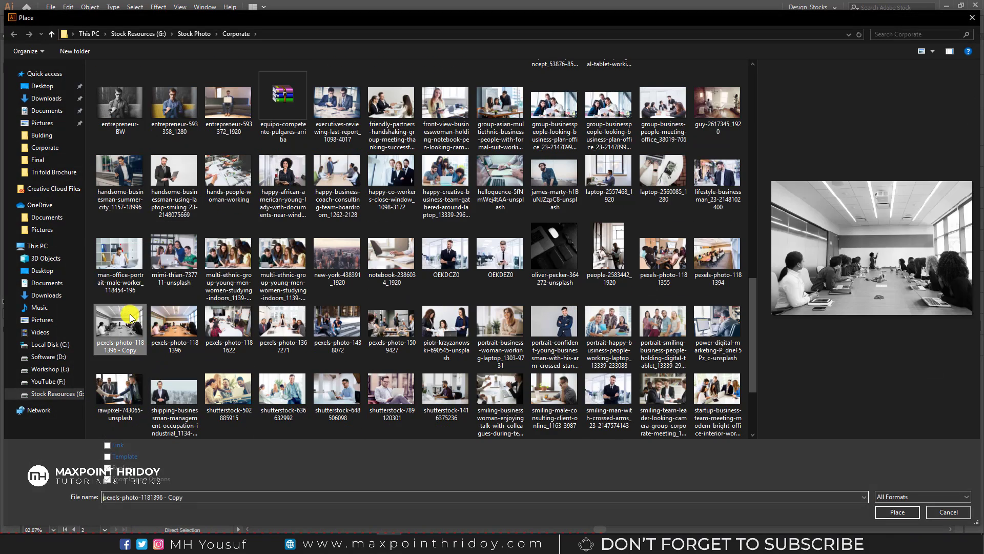
click(900, 512)
drag(574, 230, 588, 314)
click(588, 316)
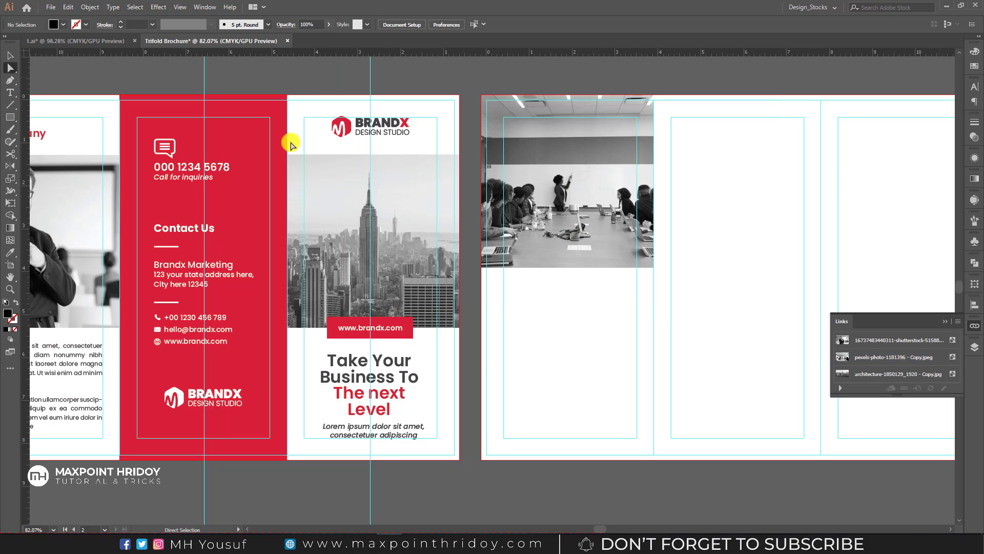
Step: Cut the "Our Advantage" heading from the Notepad text and paste it below the meeting photo on the inner first panel
key(alt+Tab)
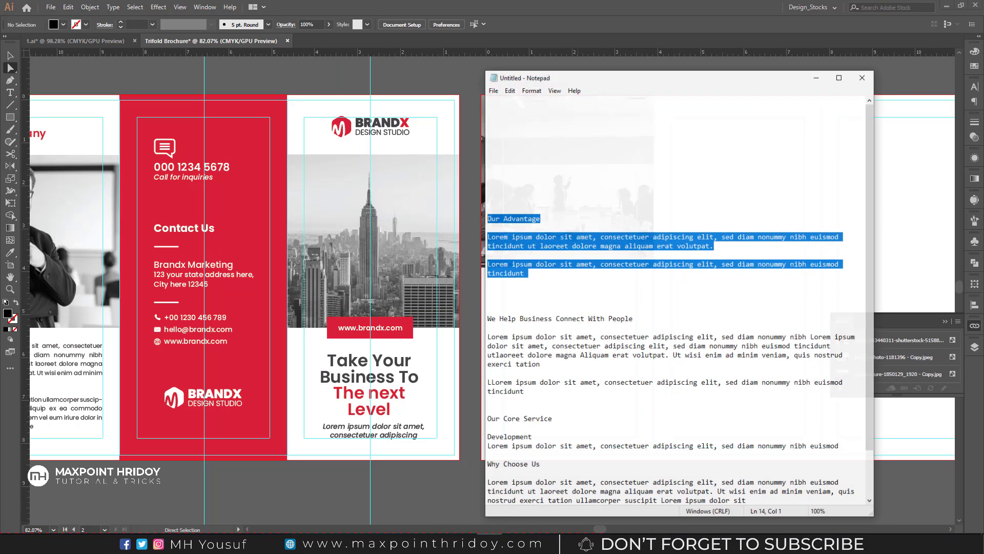
drag(538, 212, 484, 211)
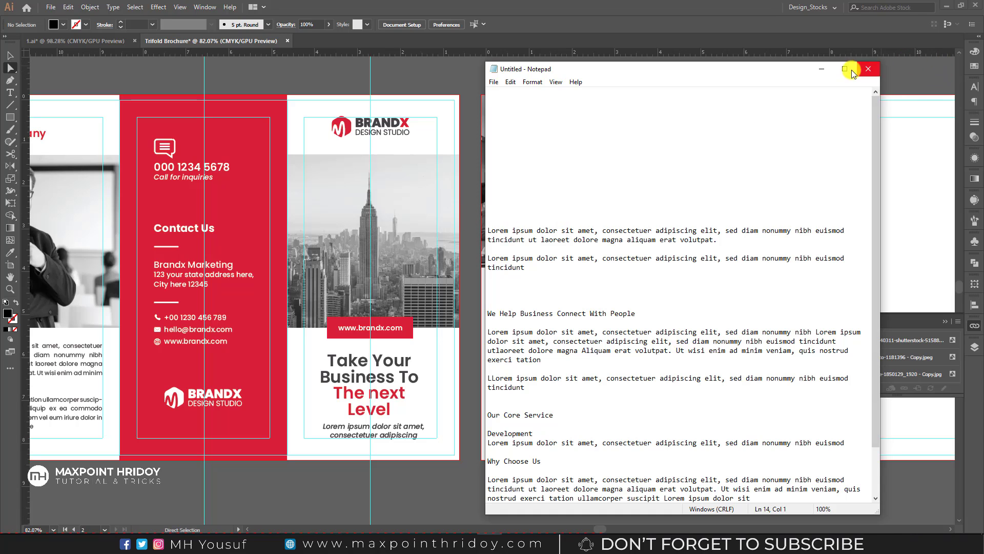
click(821, 69)
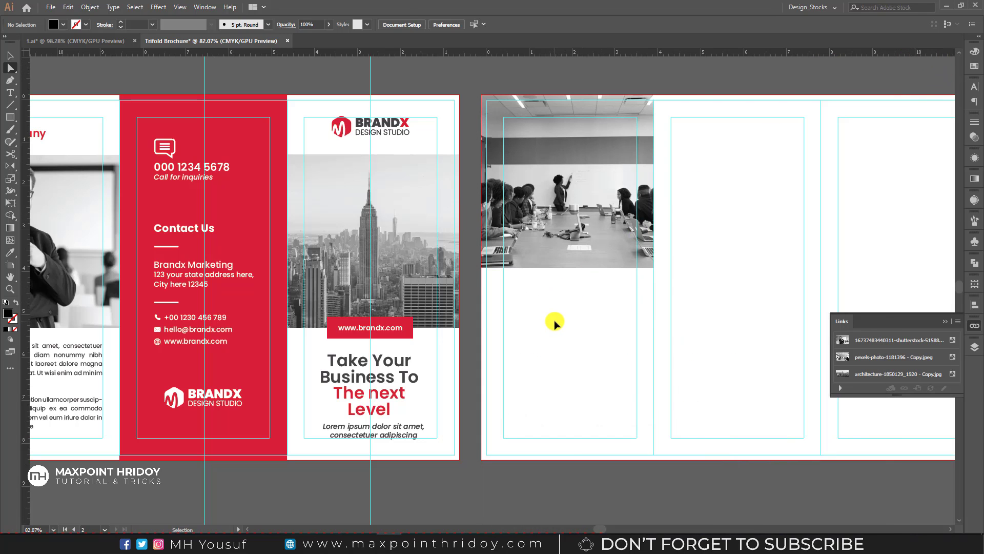
key(ctrl+v)
drag(505, 290, 630, 297)
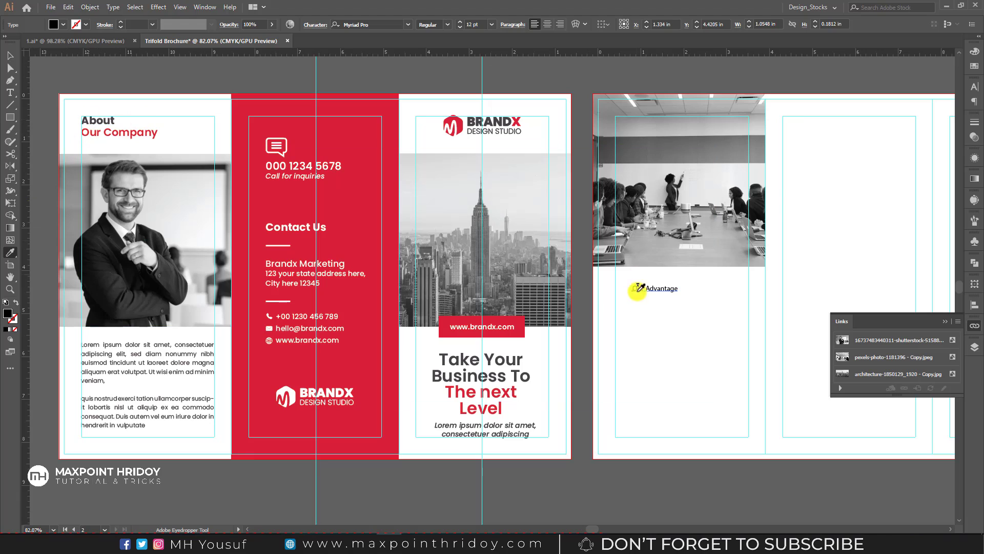
Step: Match the "Our Advantage" heading to the "About" text style, and give "Advantage" the red style of "Our Company"
click(102, 120)
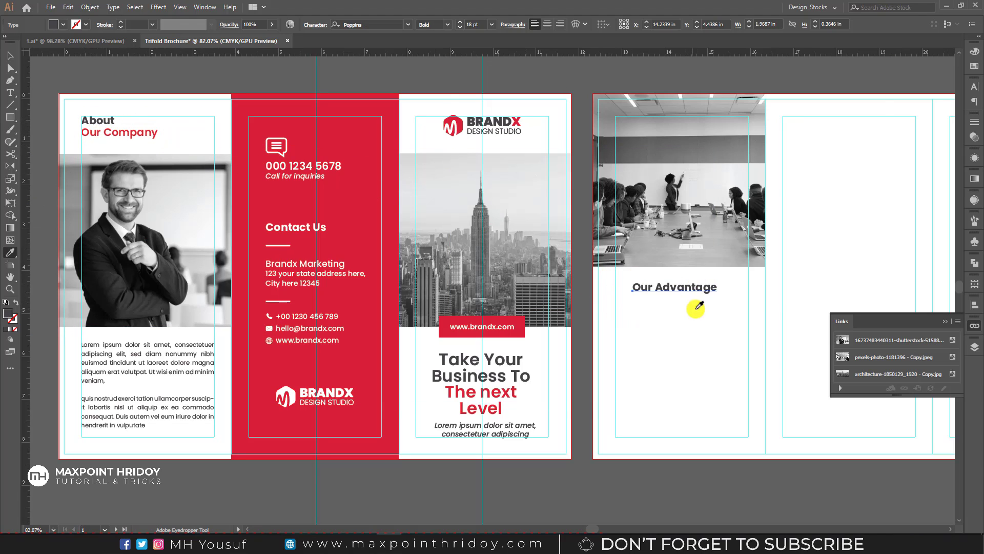
click(10, 92)
drag(656, 287, 726, 290)
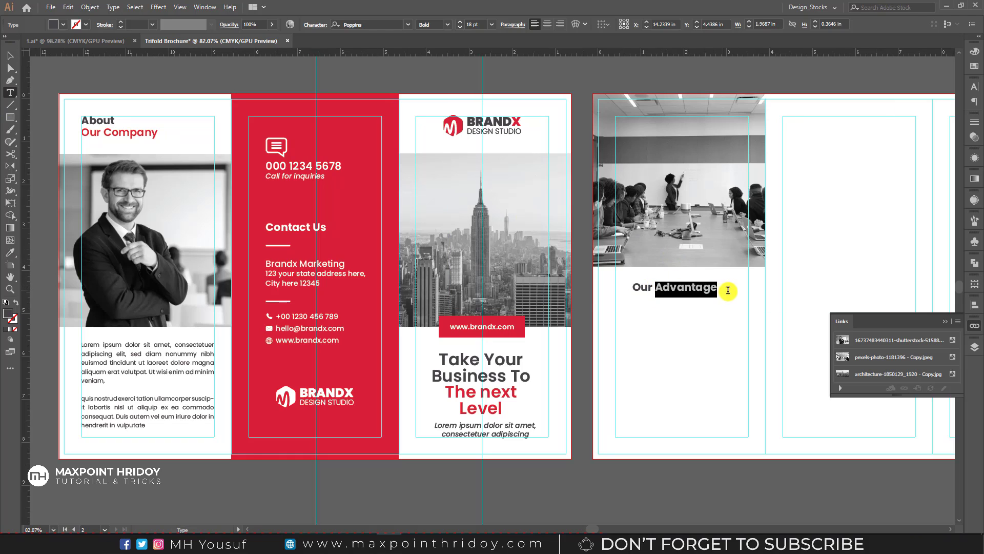
click(10, 253)
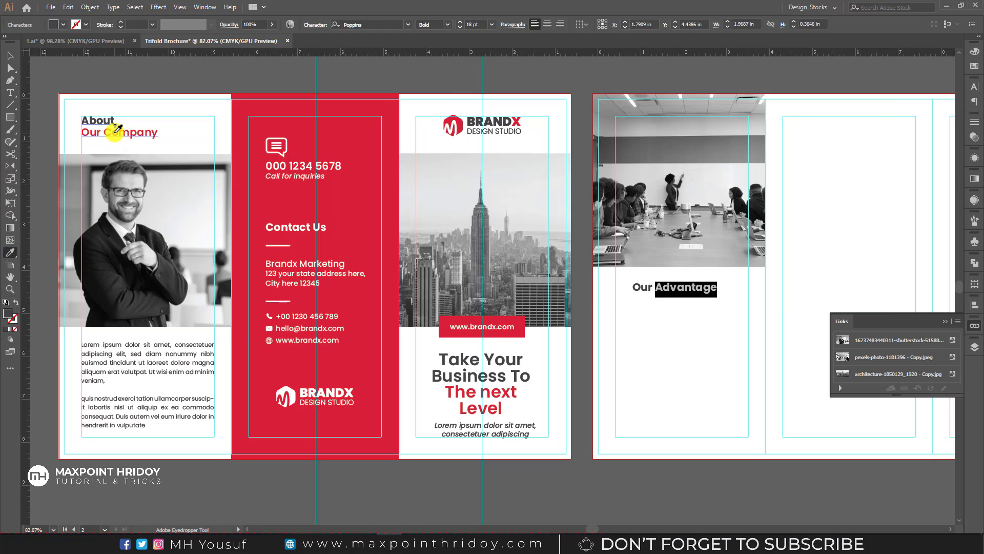
click(113, 133)
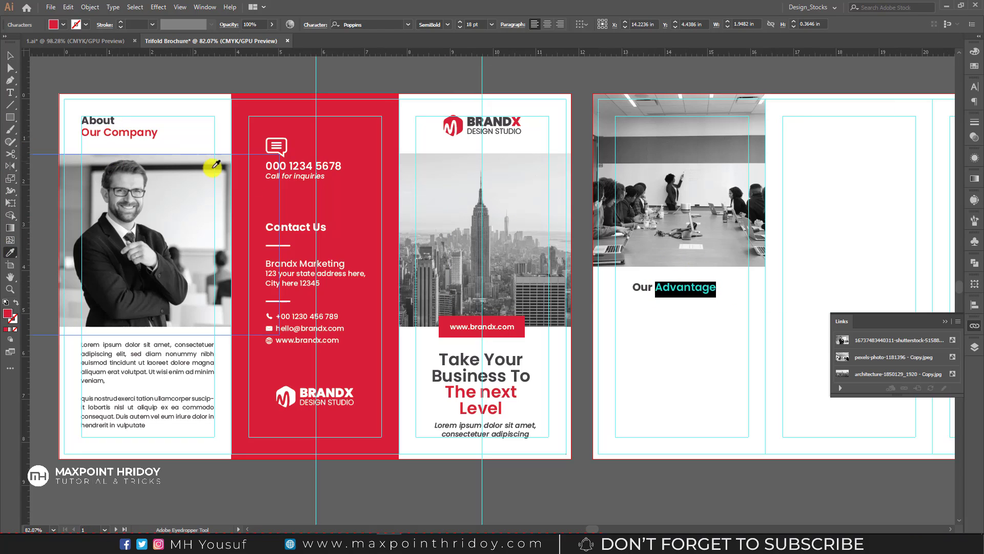
Step: Align the "Our Advantage" heading with the panel's left margin guide and deselect it
key(v)
drag(649, 291, 634, 292)
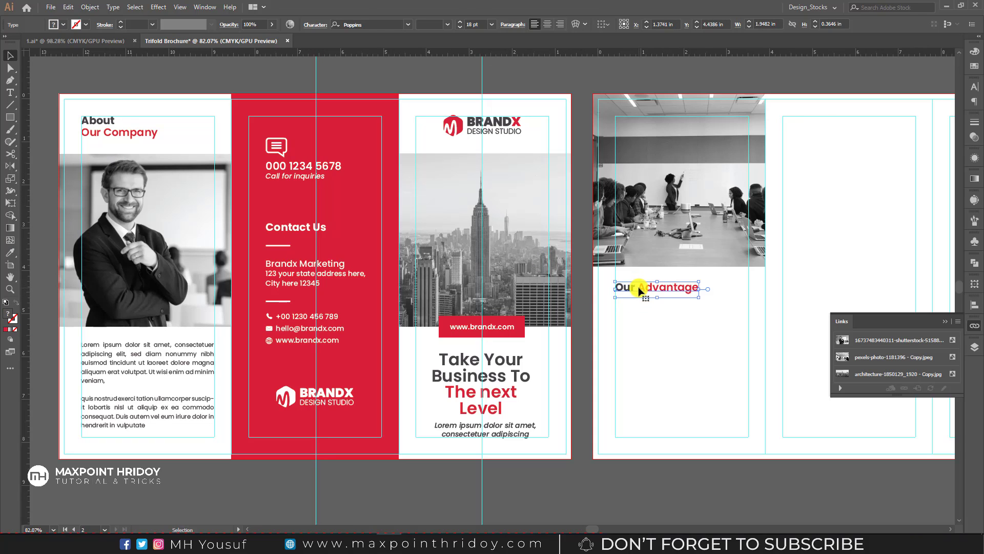
click(637, 324)
Step: Cut the first "Our Advantage" paragraph from Notepad and paste it into a margin-wide text frame below the heading
key(alt+Tab)
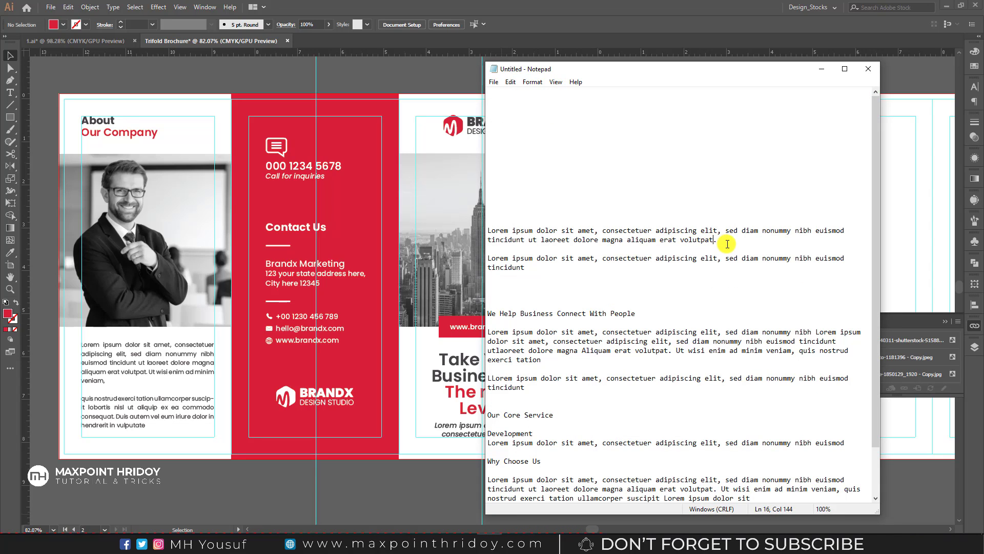
drag(716, 241, 497, 229)
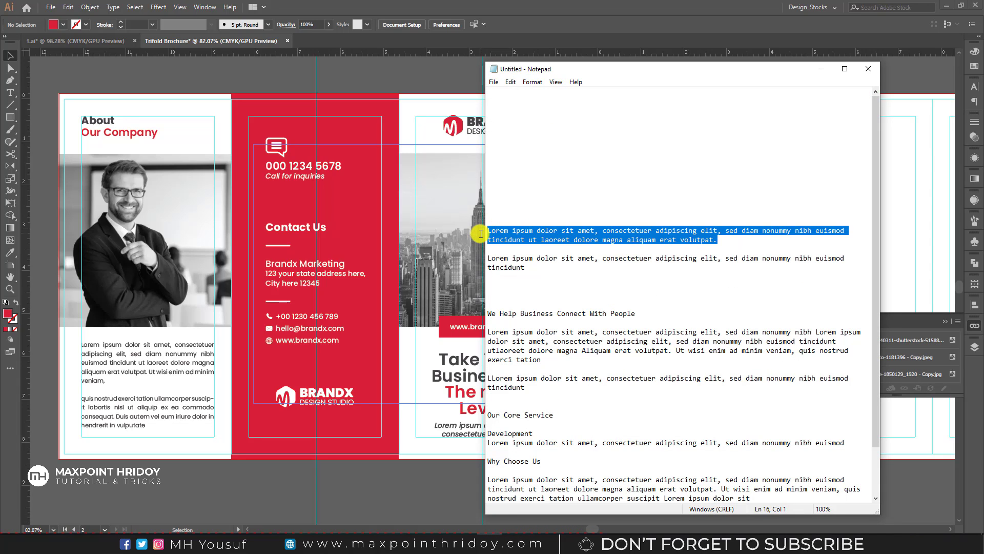
click(821, 69)
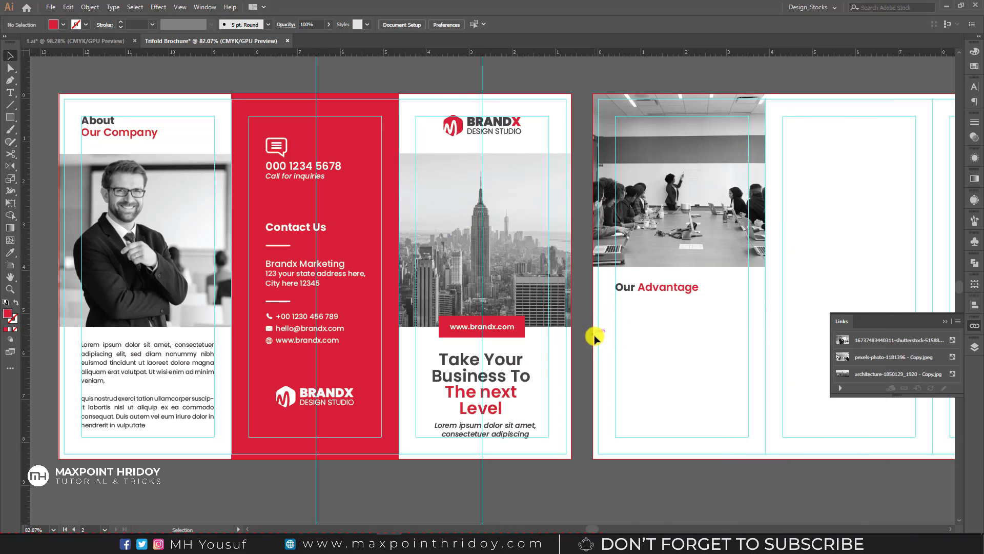
click(11, 95)
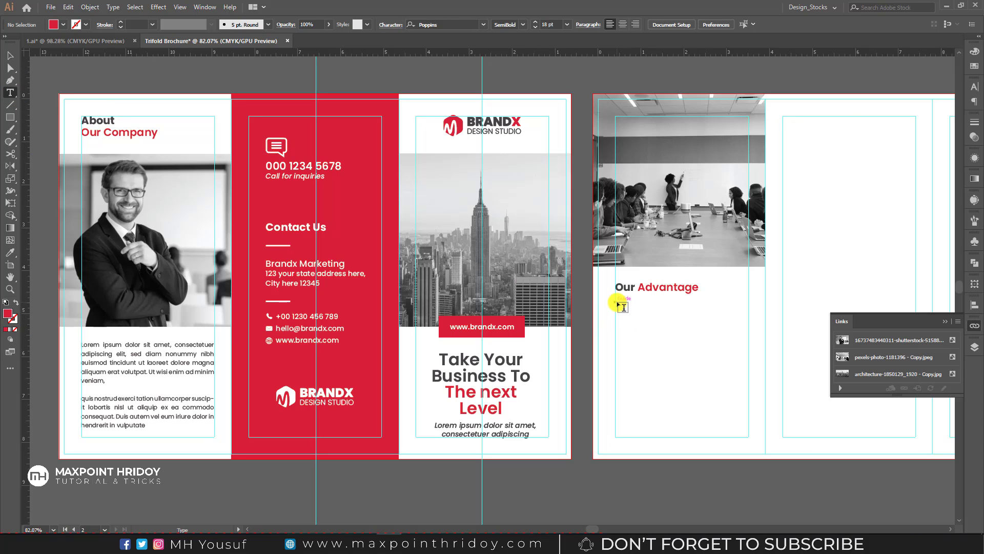
drag(617, 307, 749, 356)
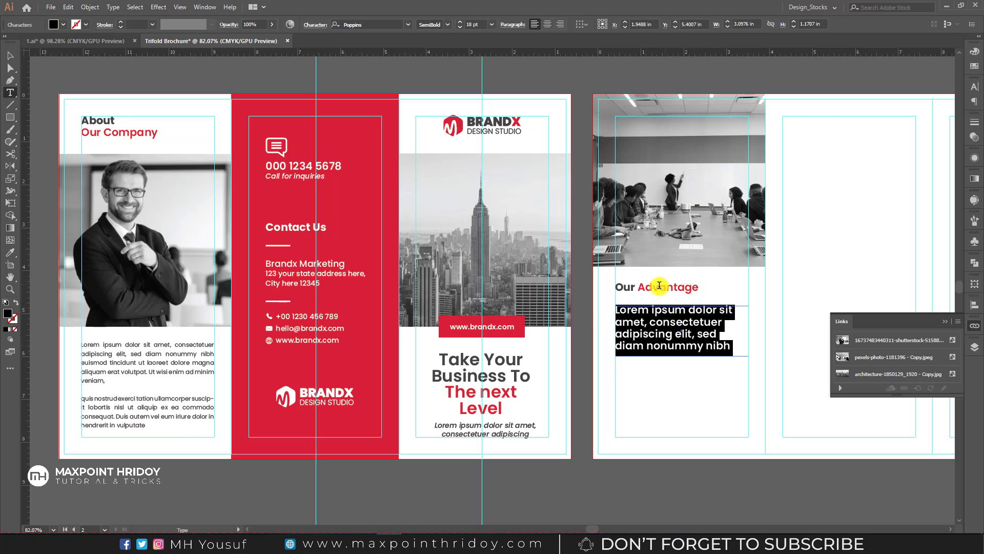
click(686, 308)
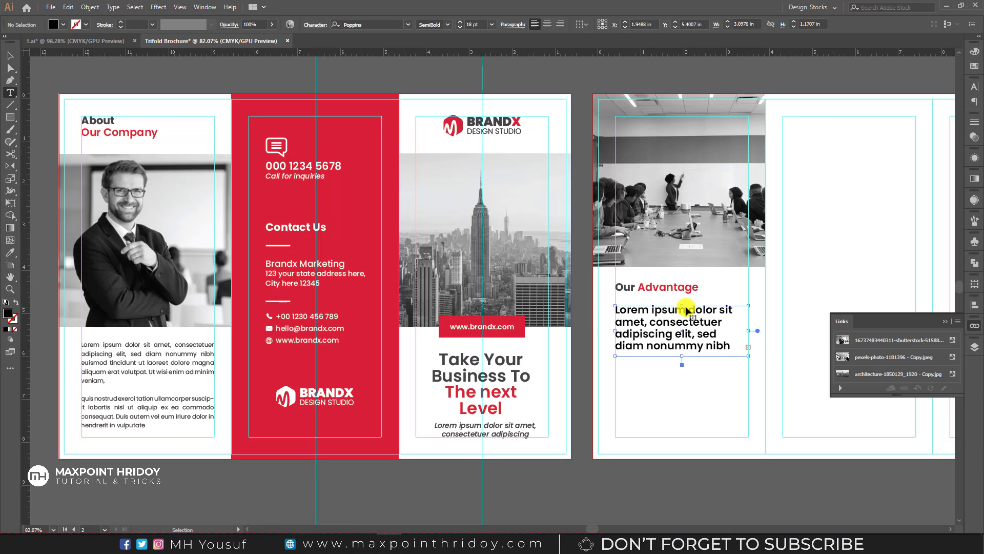
Step: Match the pasted paragraph to the About panel's body text style and shorten its frame to fit the text
key(ctrl+a)
click(11, 253)
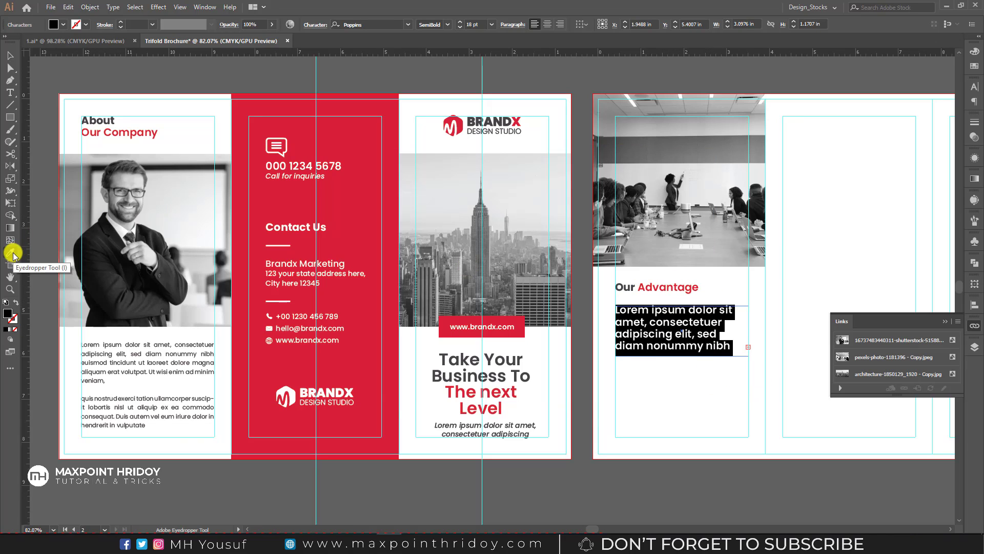
click(115, 347)
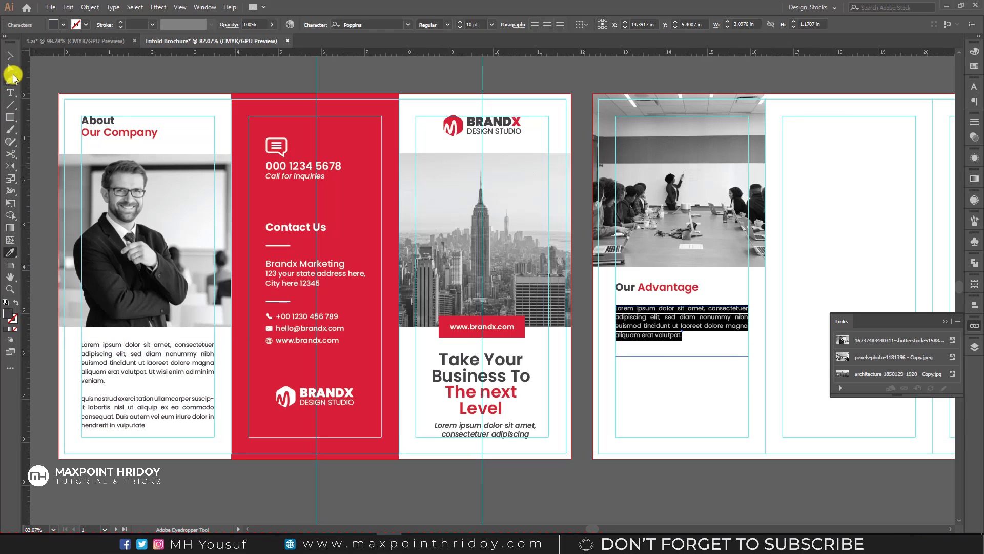
click(11, 55)
click(682, 353)
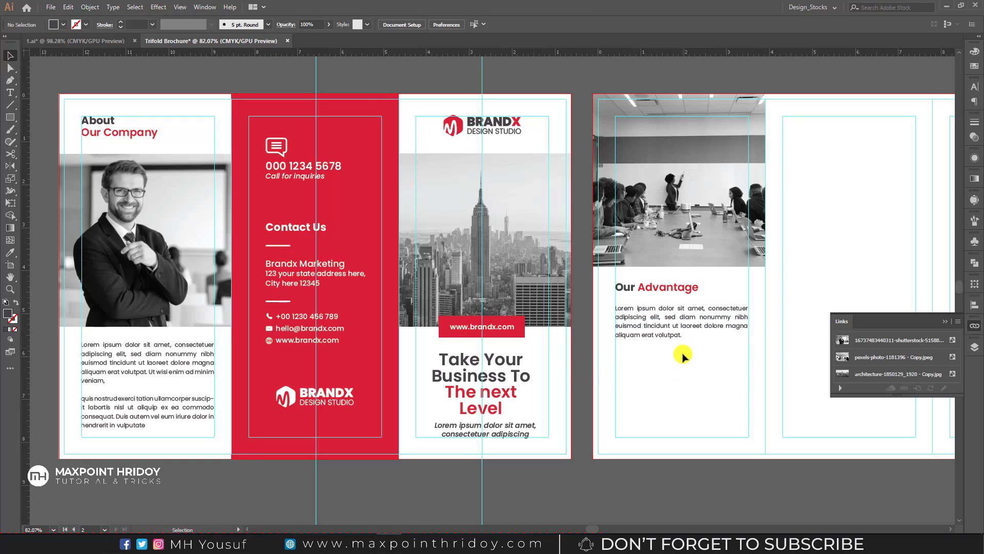
click(665, 336)
drag(684, 354, 683, 342)
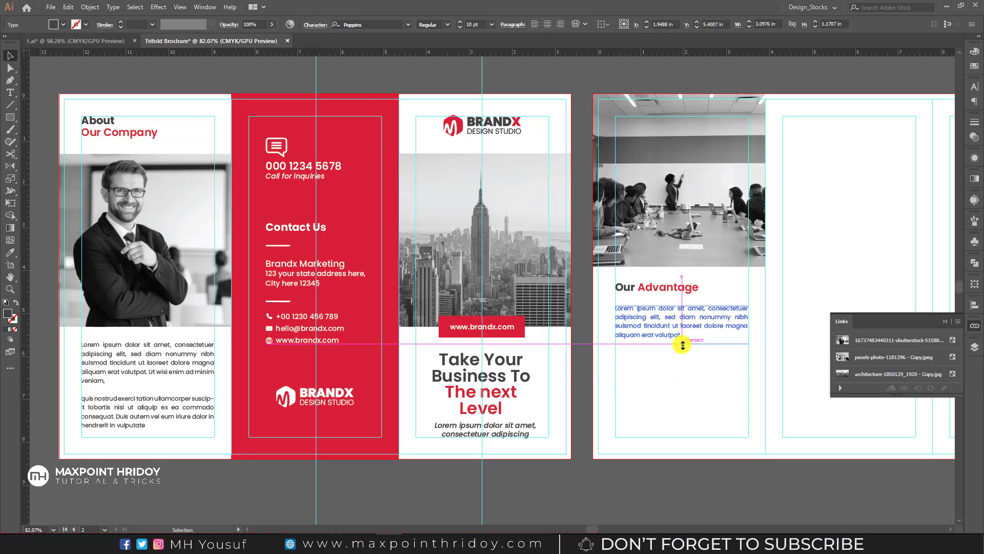
Step: Cut the second "Our Advantage" paragraph from Notepad and put it into a duplicate of the first paragraph's frame placed below it
click(494, 537)
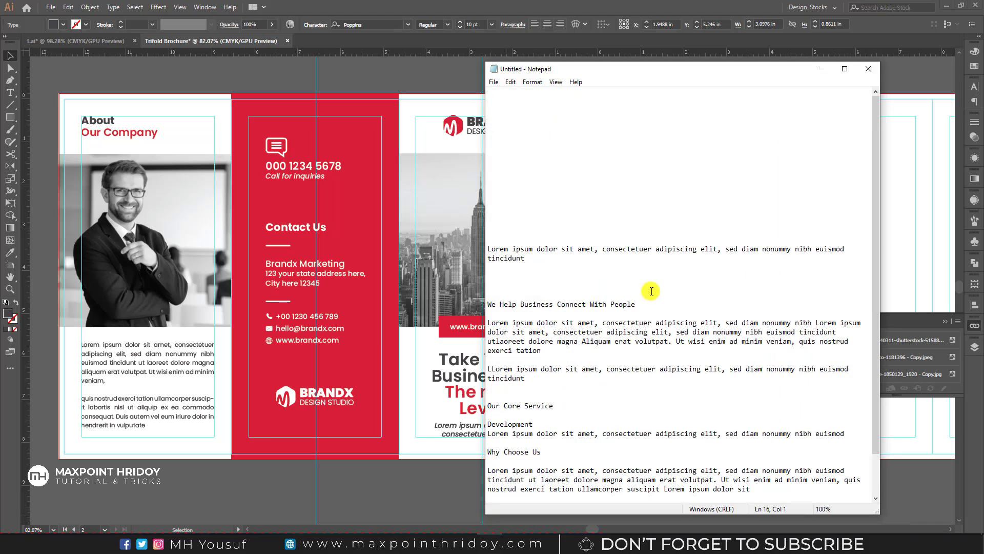
drag(519, 262, 483, 250)
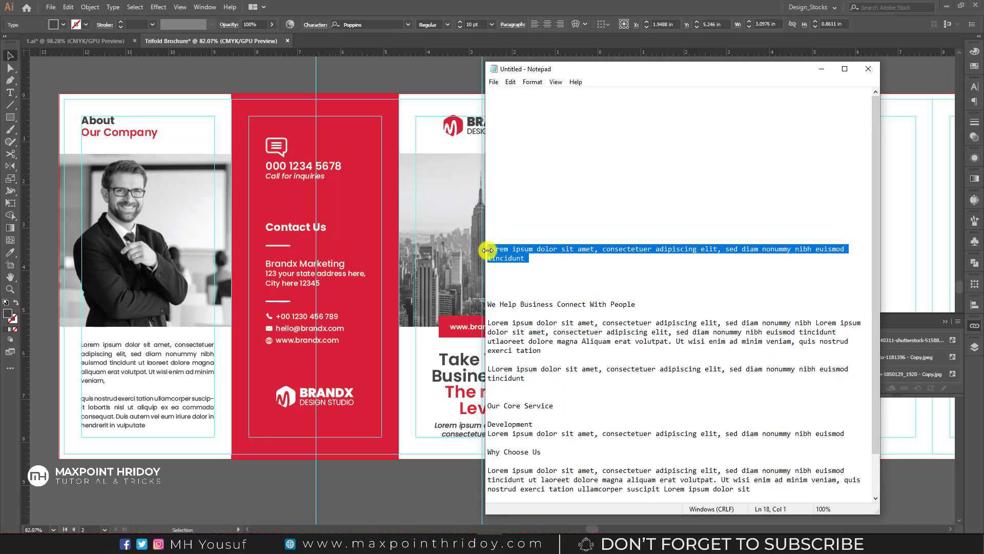
key(ctrl+x)
click(818, 73)
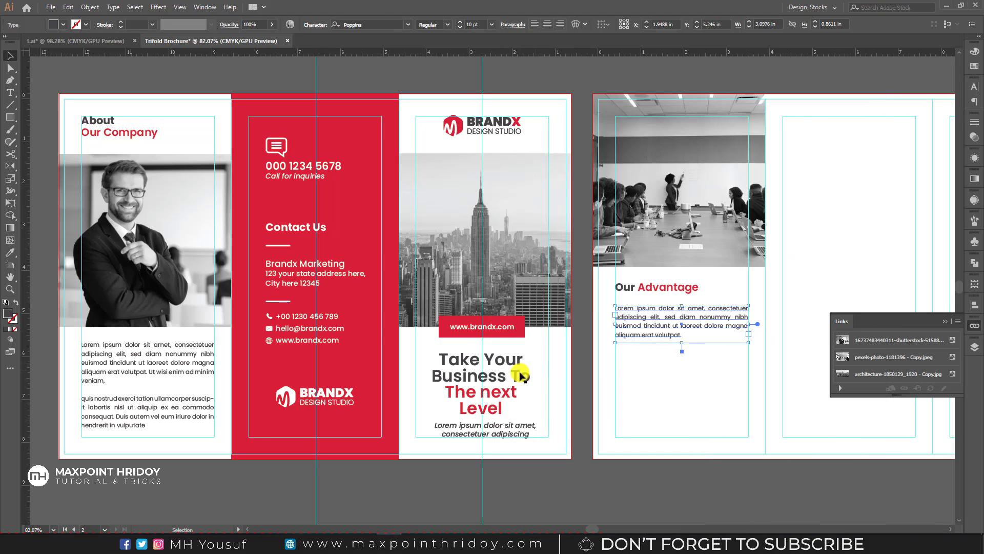
drag(658, 330, 660, 372)
double_click(662, 372)
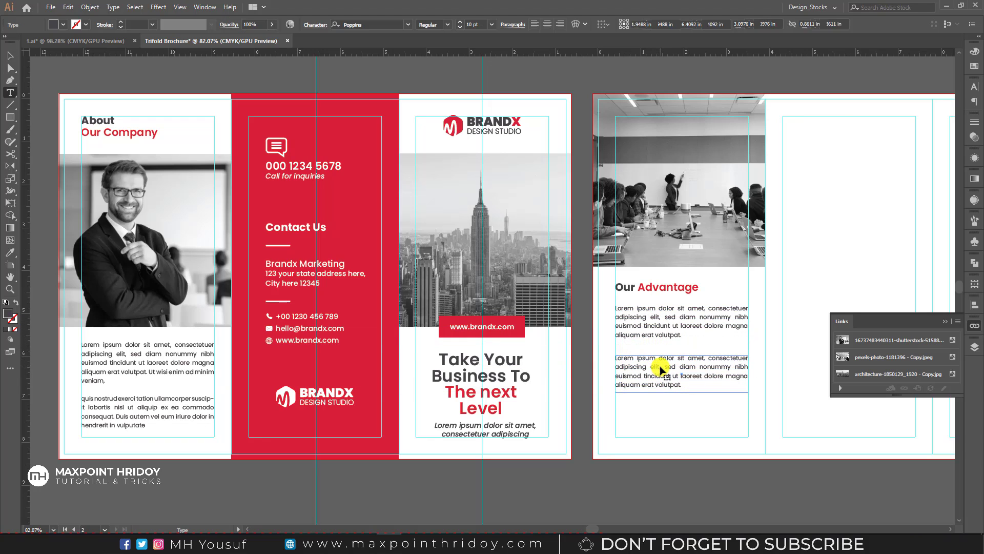
key(ctrl+a)
key(Escape)
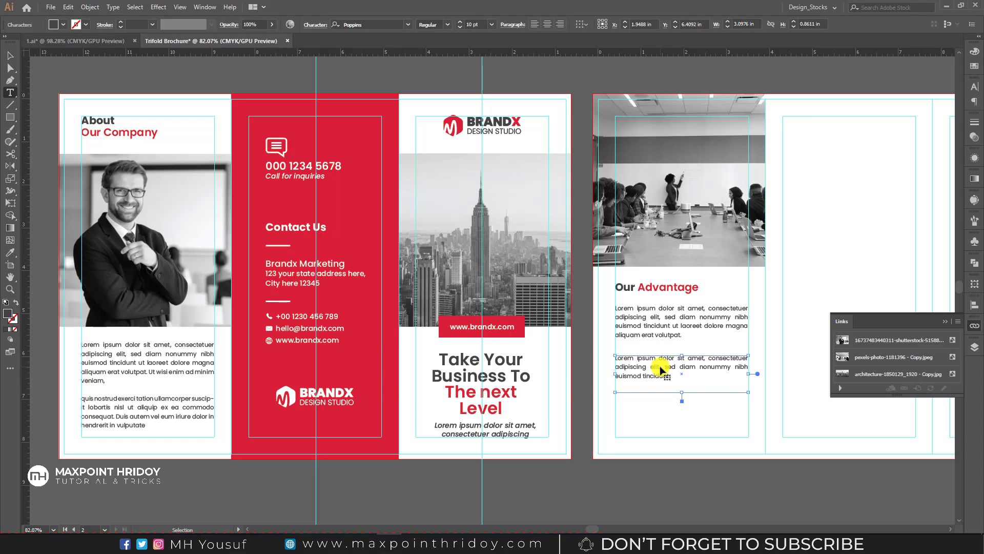
Step: Shorten the second paragraph's frame to its text, indent its left edge to leave room for an icon, and deselect it
drag(682, 392, 682, 382)
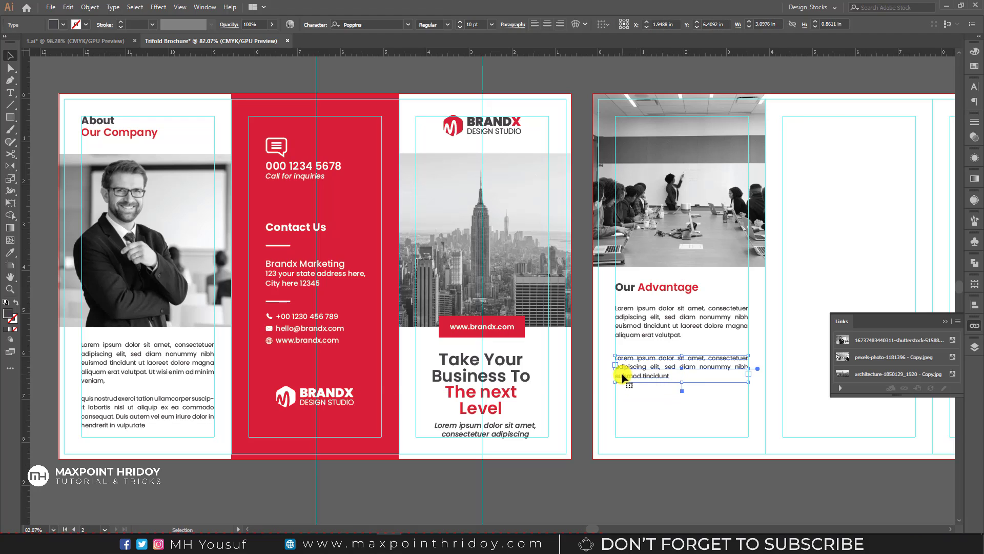
drag(616, 369, 639, 370)
key(ctrl+shift+a)
Step: Copy the blue circled check mark beside the first list item in the 1.ai document and paste it into the Trifold Brochure
scroll(663, 378, up, 5)
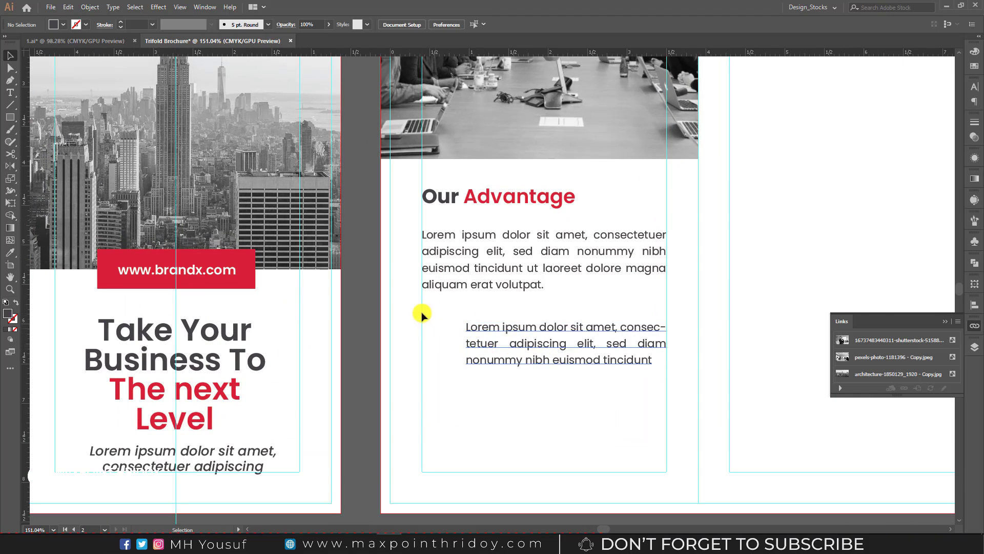
click(84, 45)
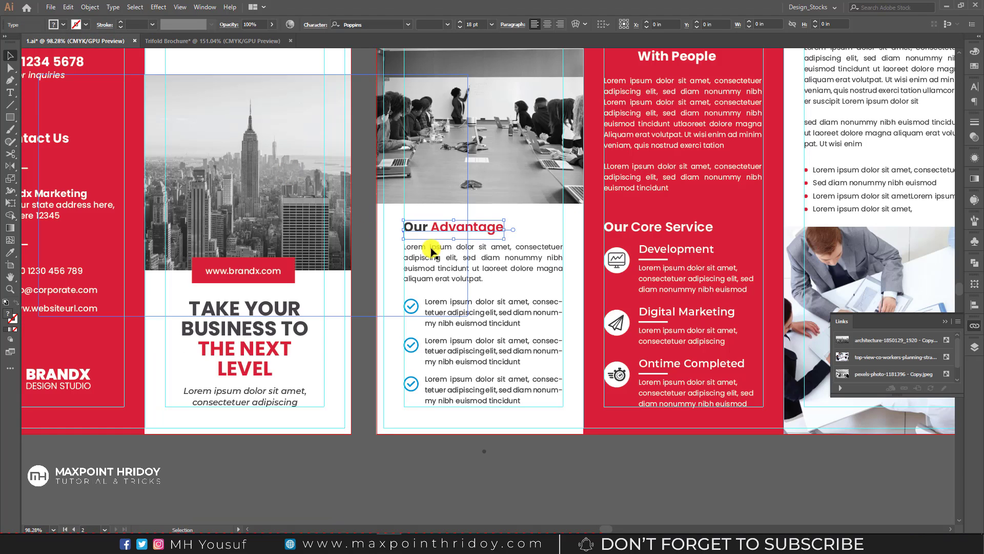
click(554, 342)
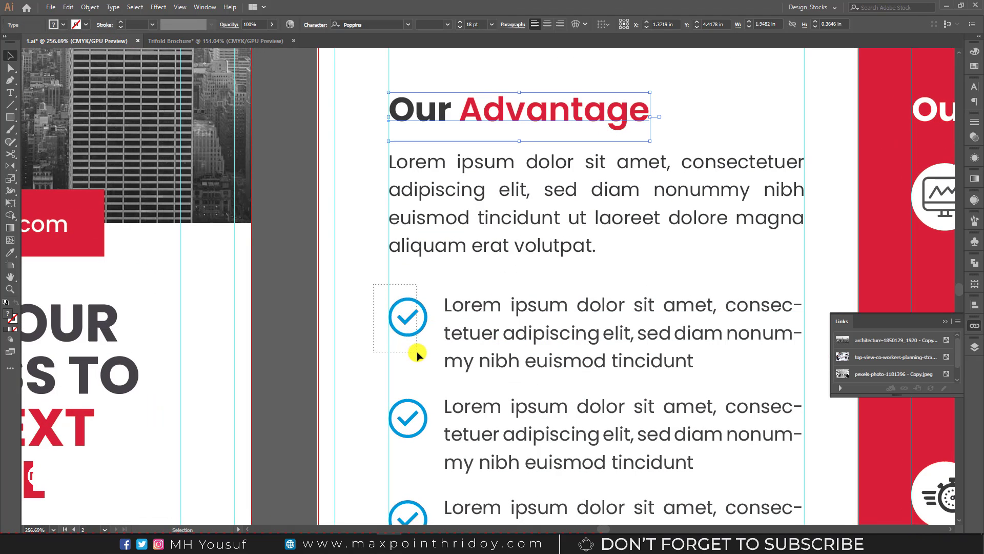
click(408, 316)
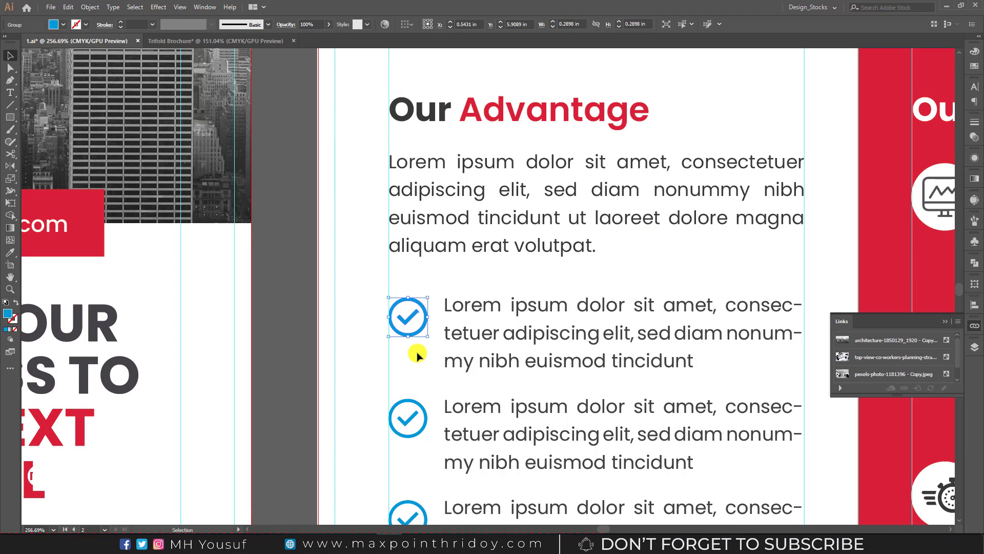
click(478, 280)
click(214, 41)
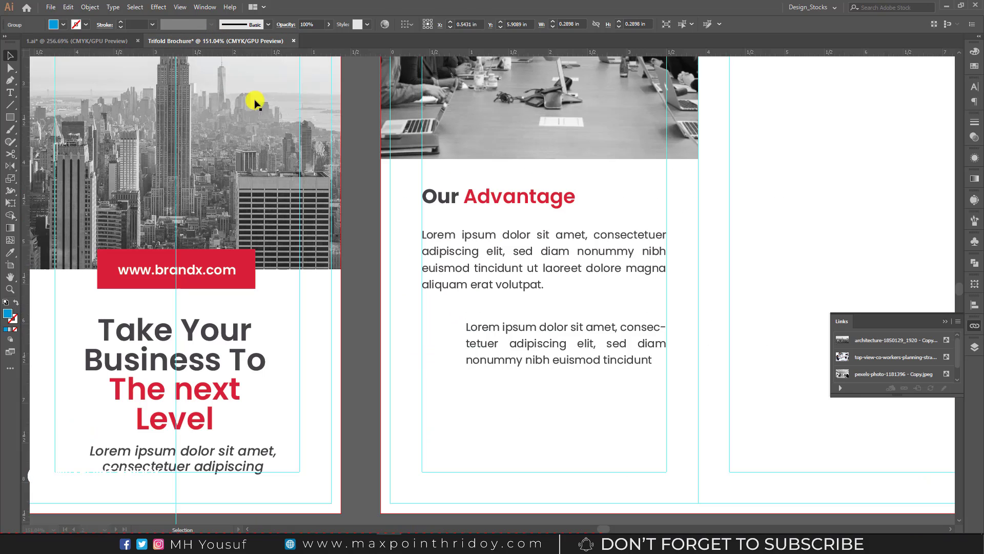
key(ctrl+v)
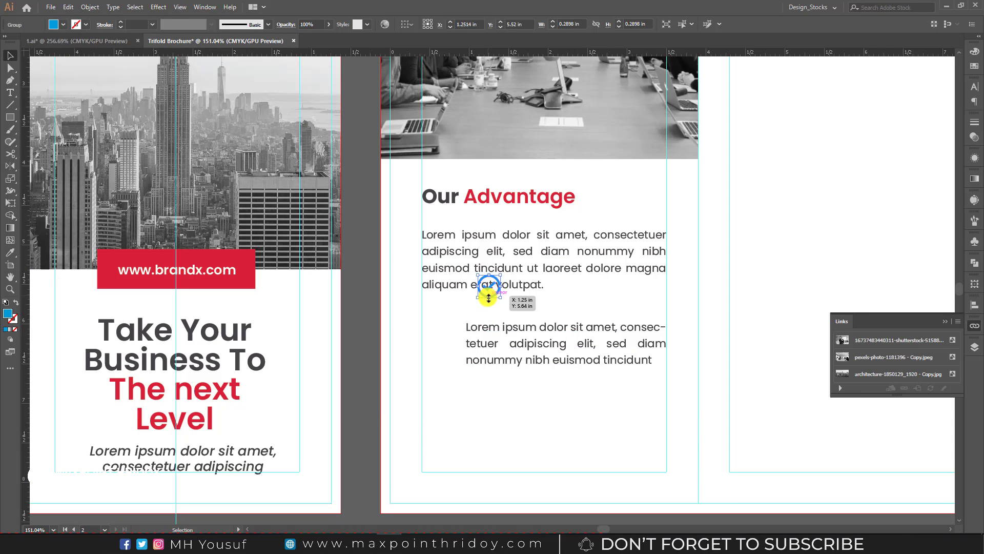
Step: Place the pasted check mark beside the indented list text and recolor it with the red sampled from the word "Advantage"
drag(490, 286, 439, 335)
click(10, 253)
click(504, 195)
key(v)
Step: Move the list text closer to the check mark and extend its frame's right edge to the panel's margin guide
click(457, 310)
drag(441, 335, 472, 334)
key(a)
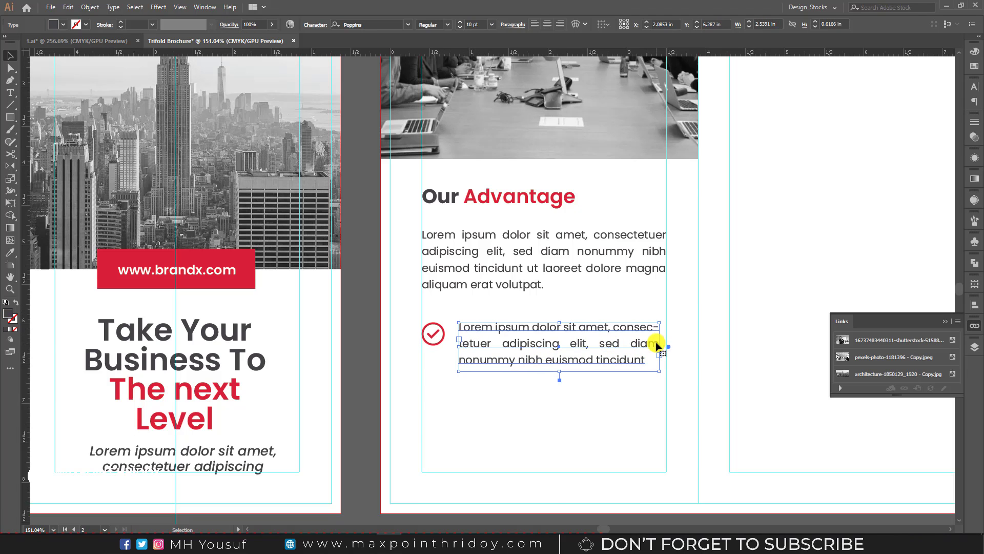
drag(654, 348, 664, 347)
Step: Duplicate the check mark and its text twice straight down to make a three-item list, and deselect
drag(421, 317, 482, 327)
scroll(486, 318, down, 2)
scroll(486, 319, down, 1)
drag(482, 272, 482, 333)
key(ctrl+d)
click(426, 419)
Step: Cut the second list item's text down to end at "sed diam" and shorten its frame to two lines
key(t)
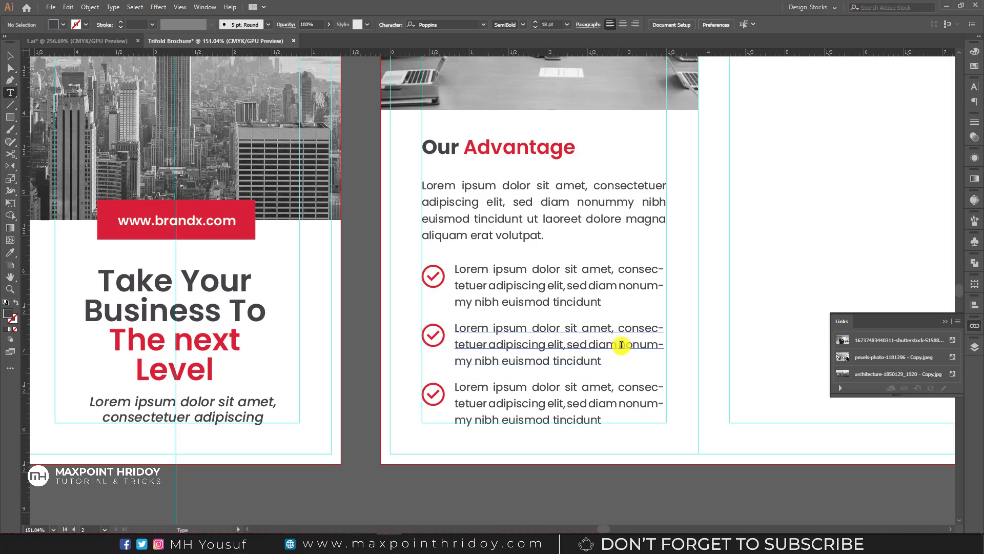
drag(620, 344, 659, 361)
key(BackSpace)
key(Escape)
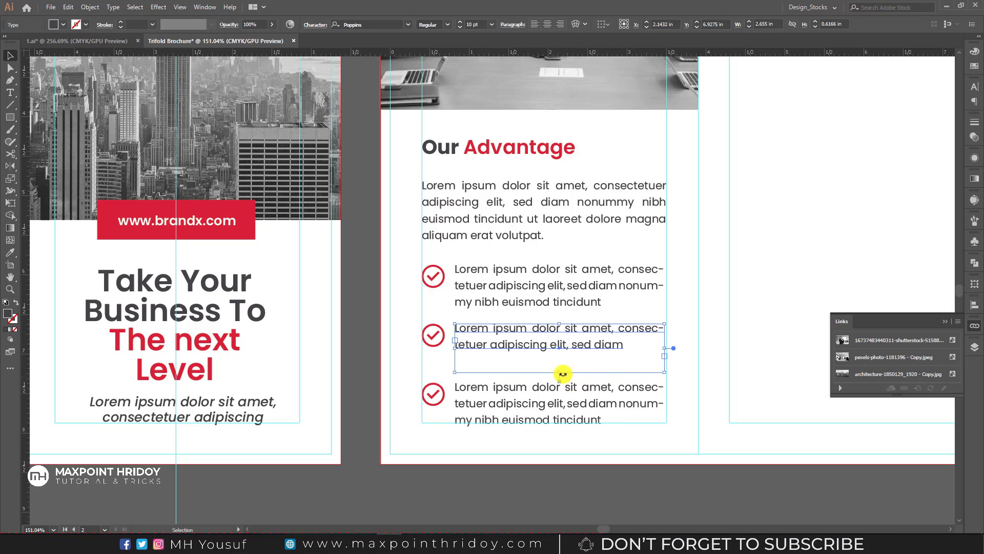
drag(561, 372, 562, 353)
Step: Group each check mark with its text and distribute the three list items with equal vertical spacing
drag(417, 380, 485, 387)
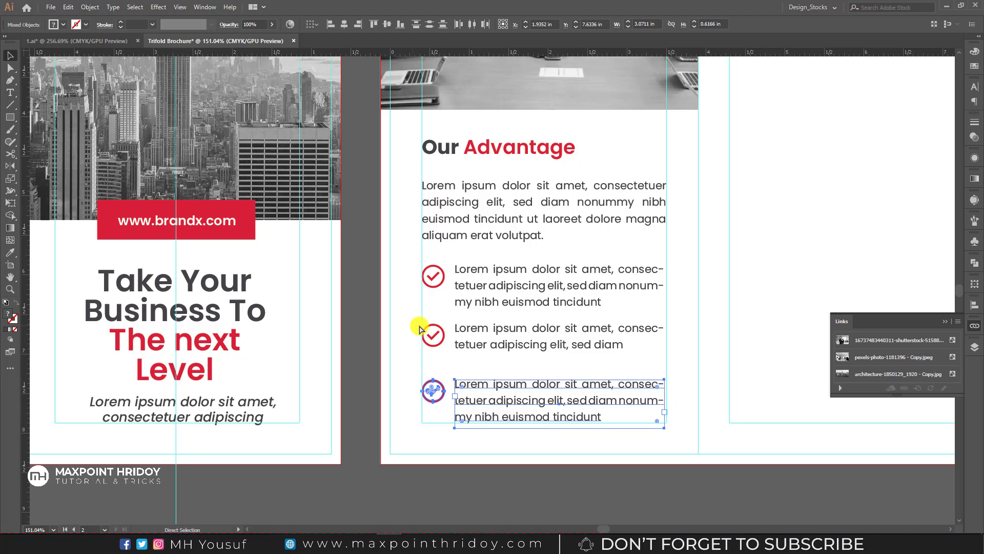
drag(430, 336, 512, 364)
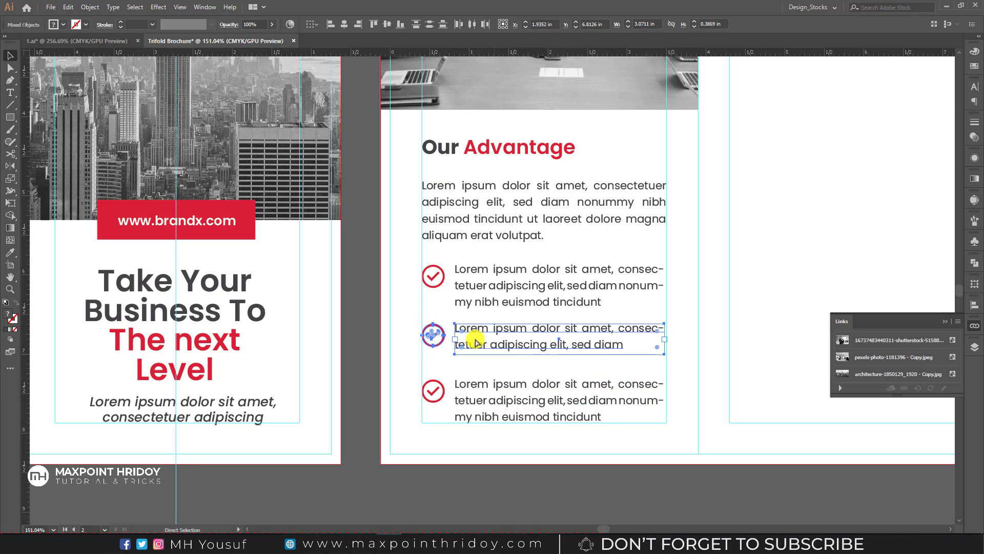
drag(410, 267, 538, 439)
key(ctrl+g)
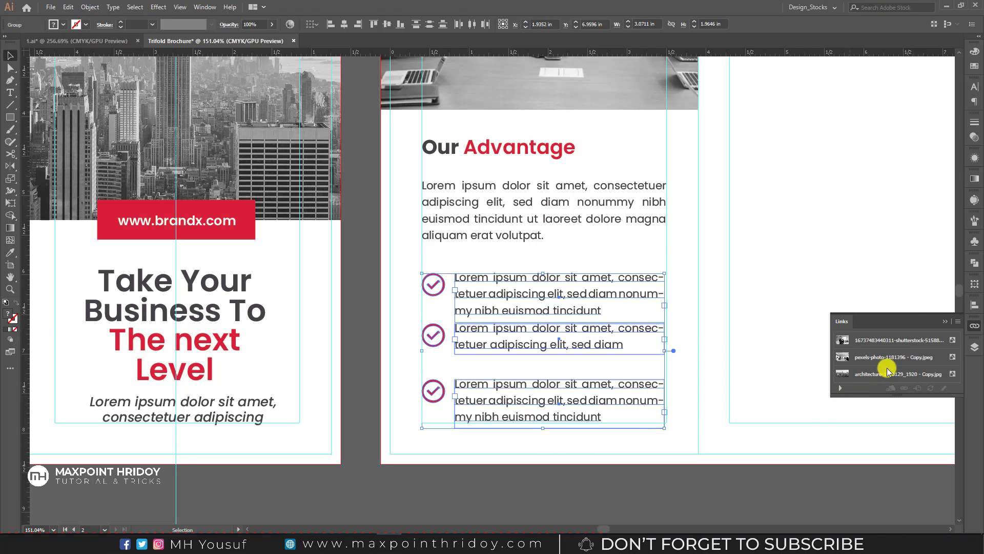
click(974, 305)
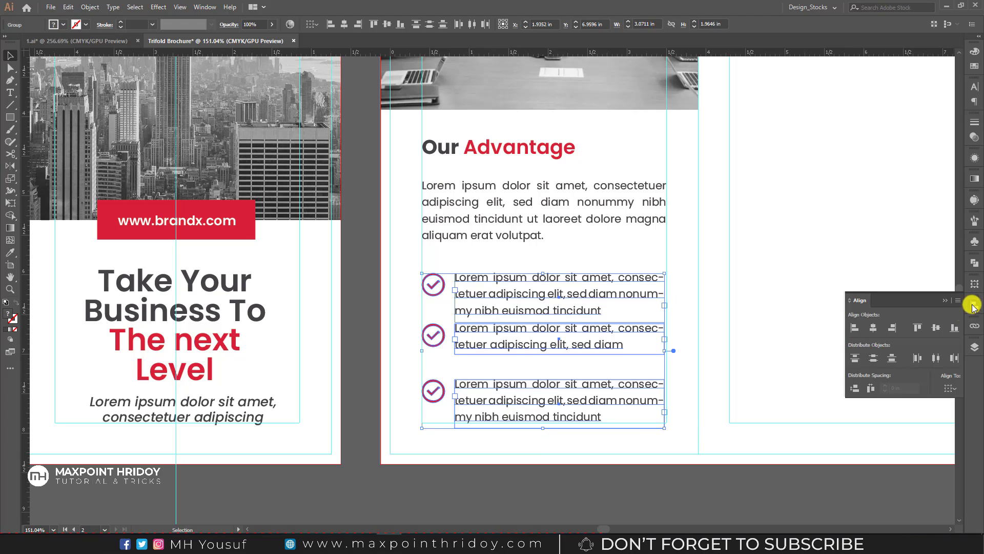
click(855, 389)
click(451, 259)
Step: Move the "Our Advantage" heading and the paragraph below it slightly closer together
drag(454, 148, 456, 151)
click(396, 166)
drag(474, 200, 472, 200)
click(404, 216)
drag(496, 236, 454, 255)
drag(496, 298, 424, 292)
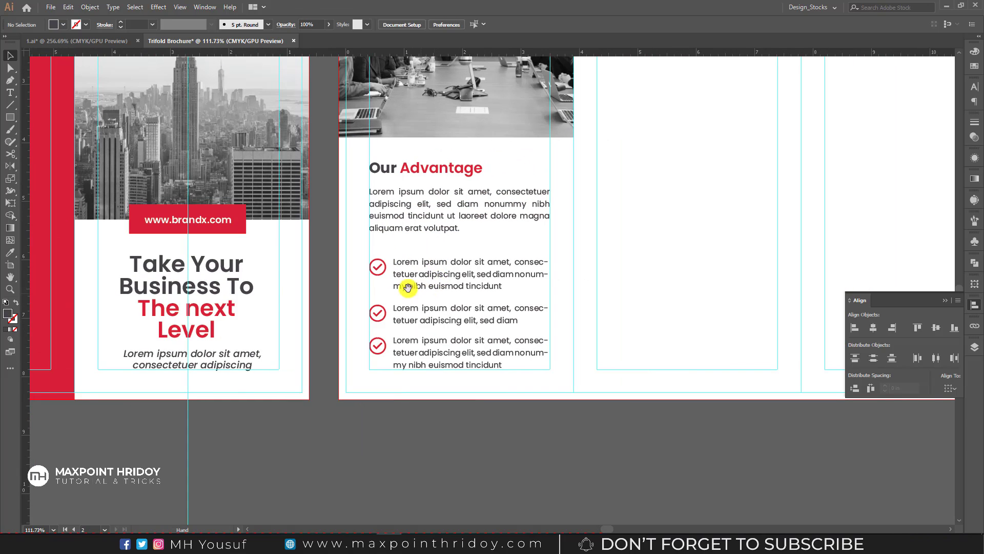
drag(362, 248, 582, 381)
click(561, 367)
drag(571, 270, 436, 300)
drag(528, 267, 446, 333)
drag(505, 296, 478, 330)
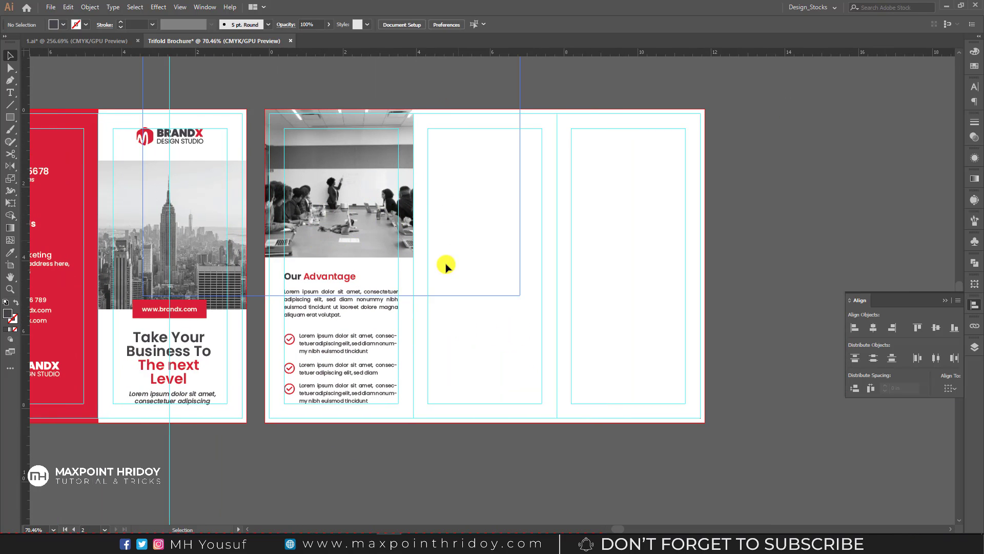
Step: Copy the red background rectangle from the outer side's middle panel onto the inner side's middle panel and deselect it
drag(451, 208, 465, 247)
click(44, 150)
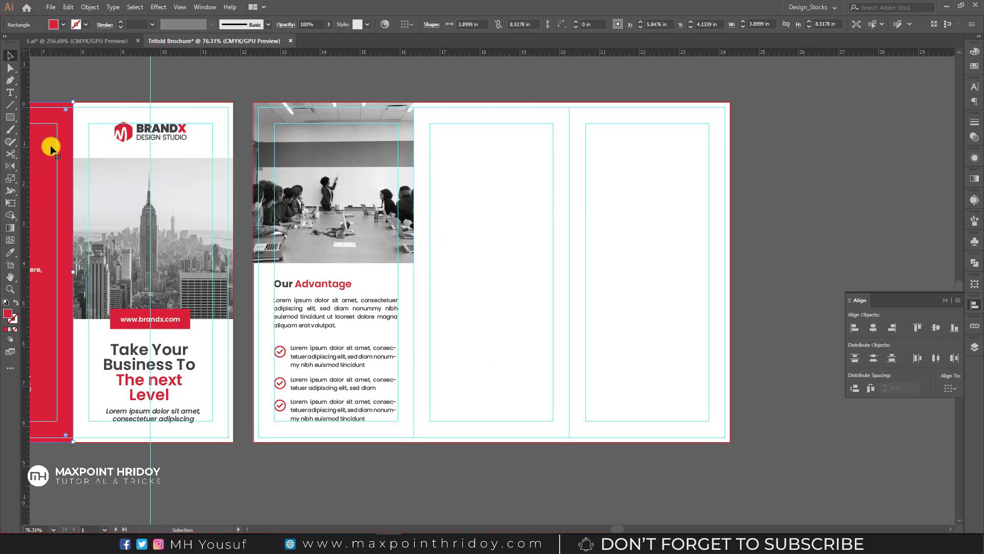
drag(48, 163, 476, 211)
click(669, 188)
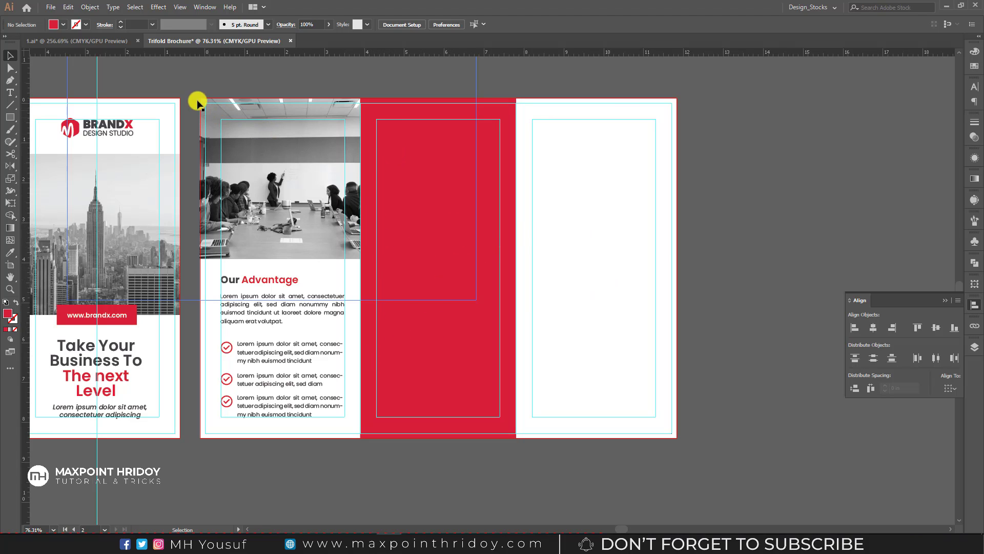
Step: Examine the inner panels' layout in the 1.ai document and the remaining Notepad text, and return to the Trifold Brochure
click(72, 40)
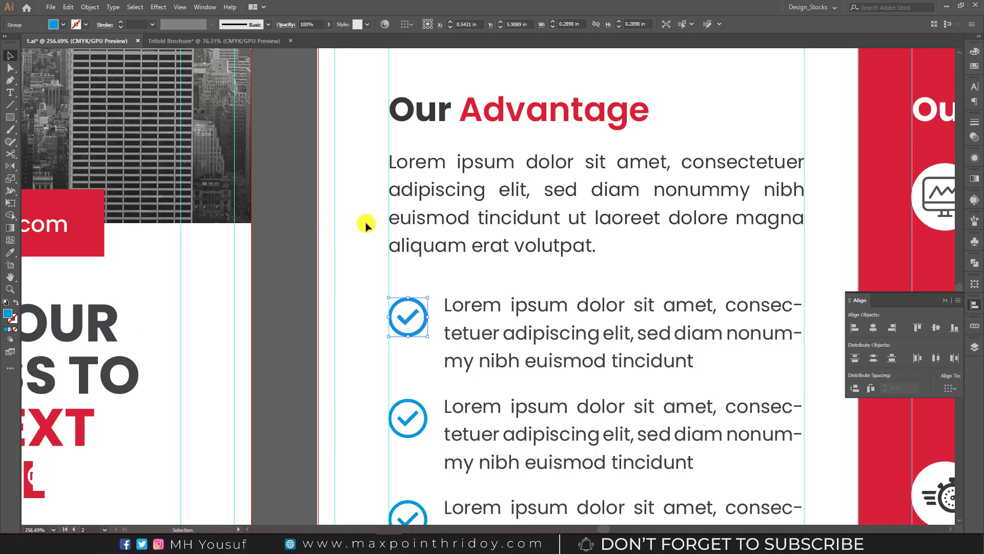
drag(583, 171, 487, 198)
drag(610, 173, 421, 285)
drag(525, 239, 502, 243)
drag(575, 235, 453, 250)
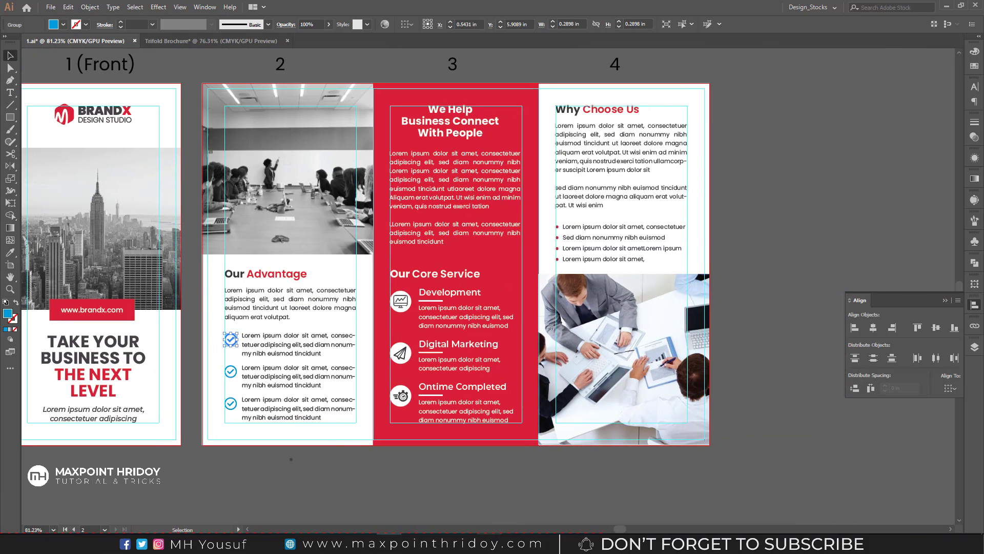
key(alt+Tab)
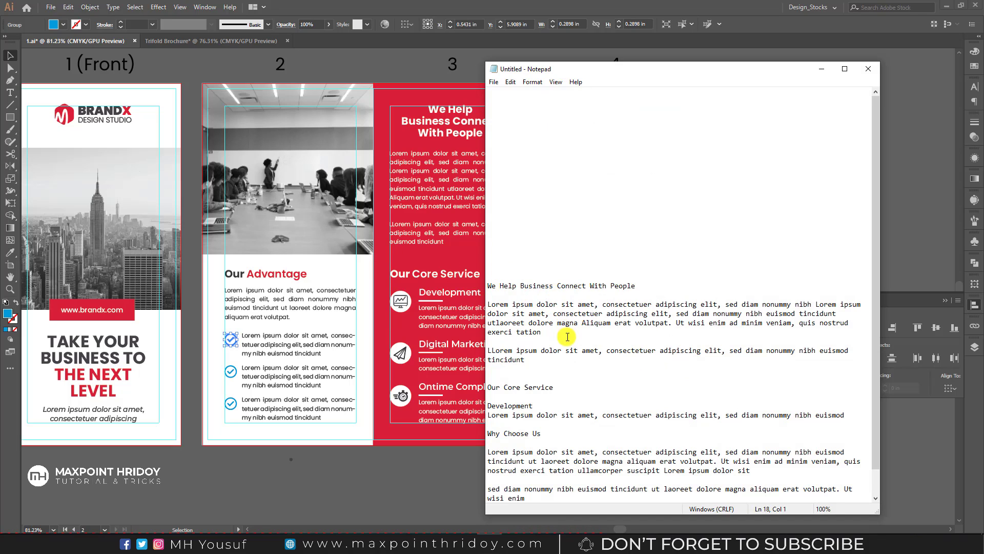
click(193, 42)
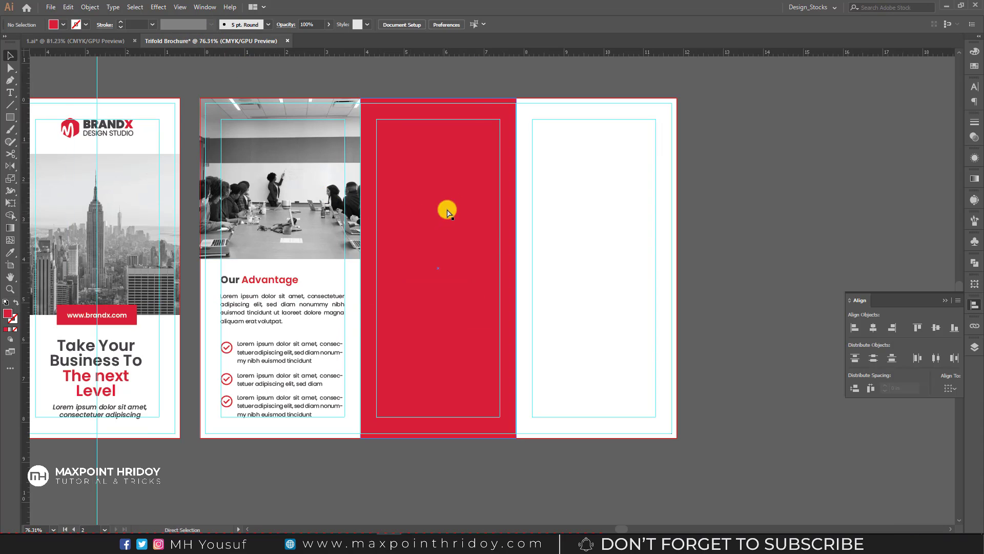
Step: Cut the heading "We Help Business Connect With People" from Notepad, paste it into the Trifold Brochure and move it onto the red panel
scroll(439, 213, up, 1)
drag(464, 316, 470, 304)
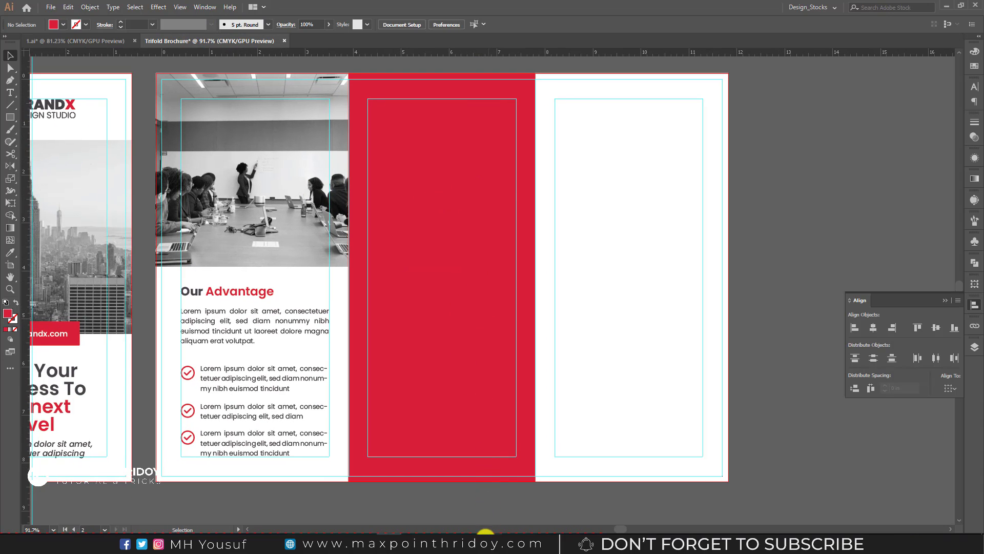
click(487, 532)
drag(641, 290, 491, 283)
key(ctrl+x)
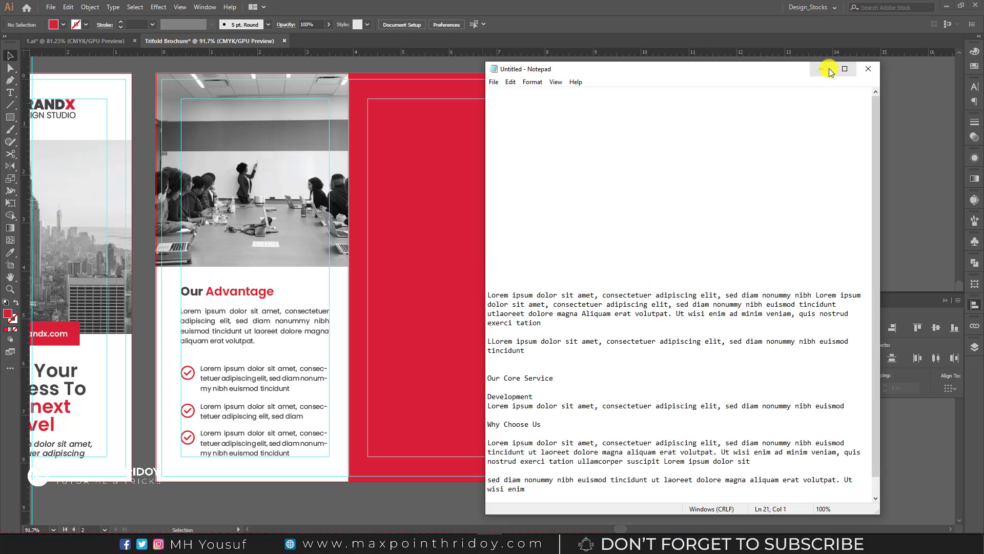
click(822, 69)
key(ctrl+v)
key(v)
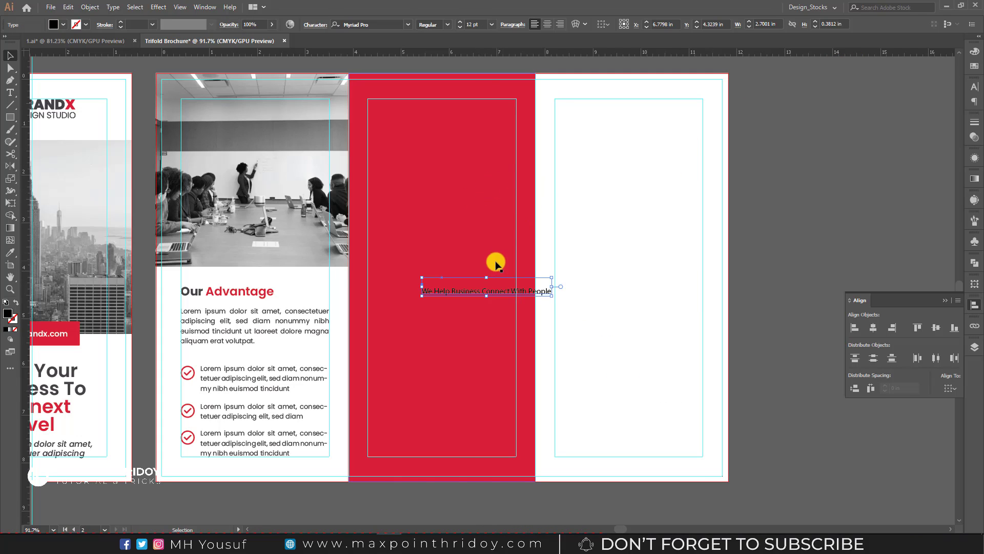
drag(473, 285, 451, 212)
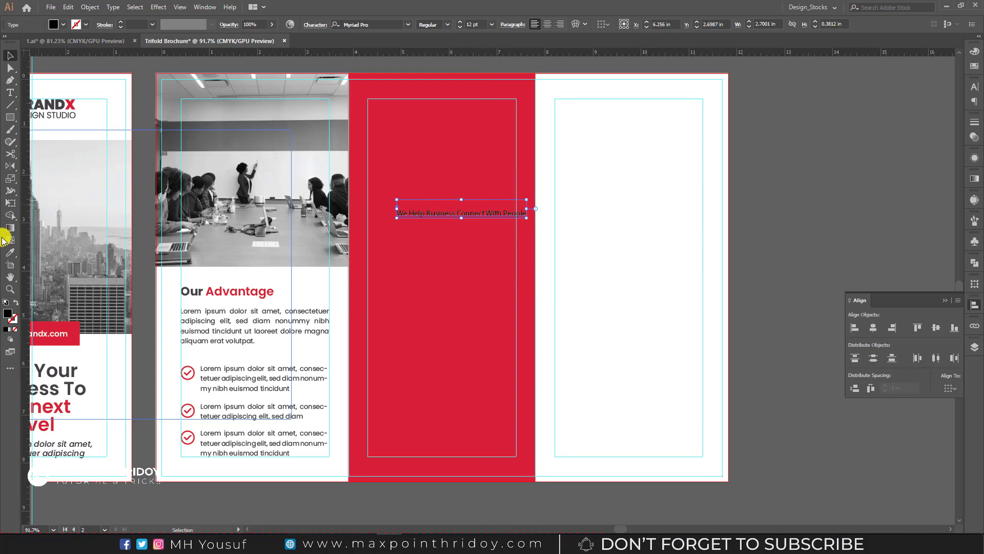
Step: Match the heading to the "Our Advantage" heading style and break it into the lines "We Help", "Business Connect" and "With People", without a leading blank line
click(10, 252)
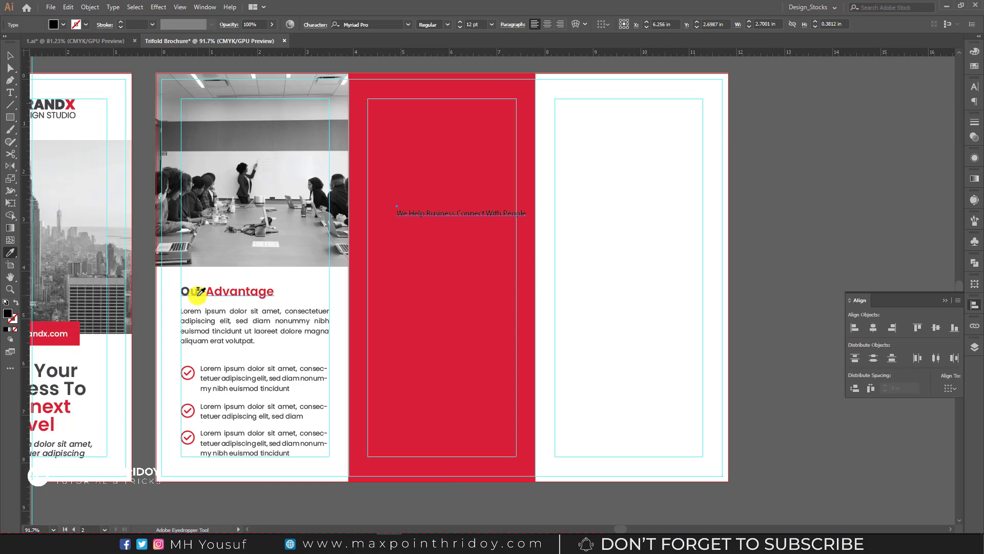
click(200, 291)
key(t)
click(450, 214)
key(Return)
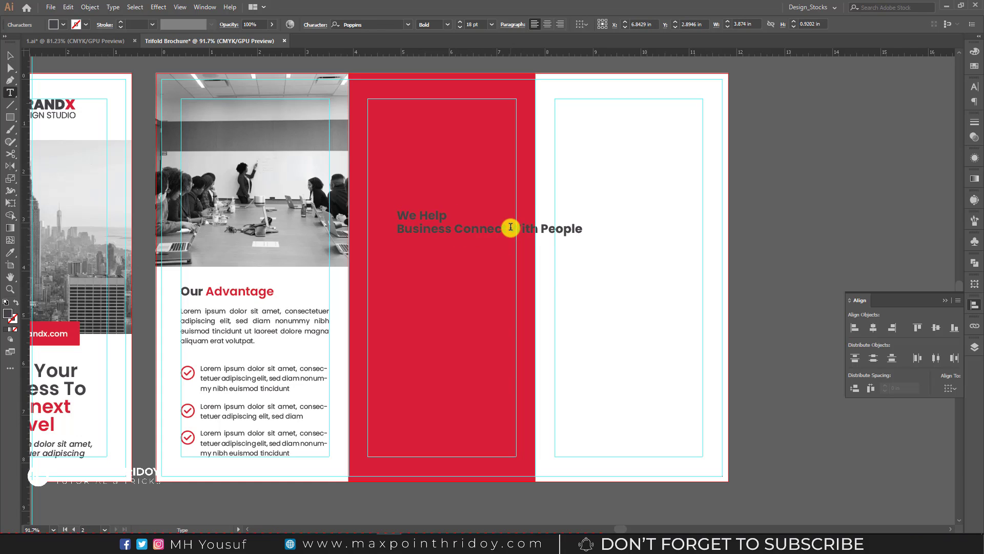
key(Return)
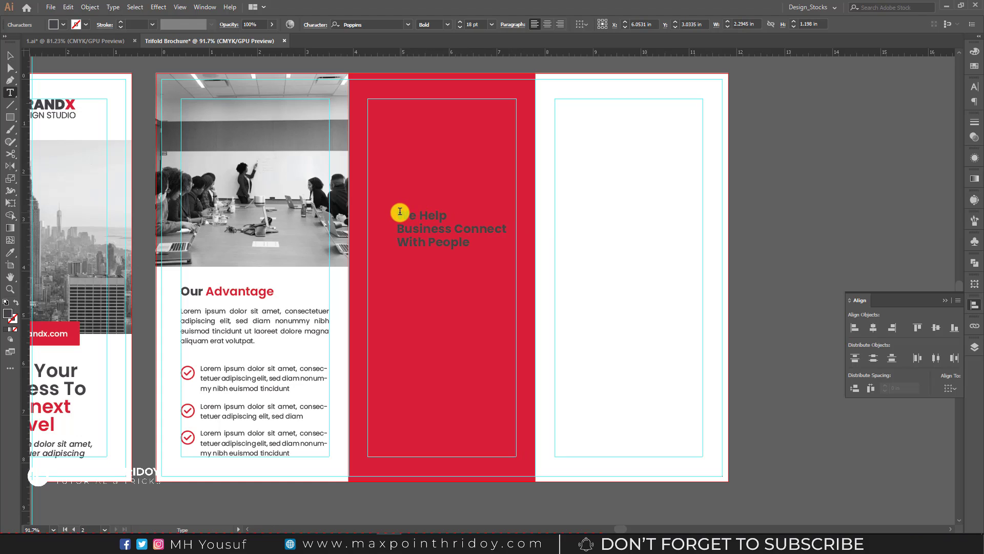
click(400, 213)
key(BackSpace)
key(Escape)
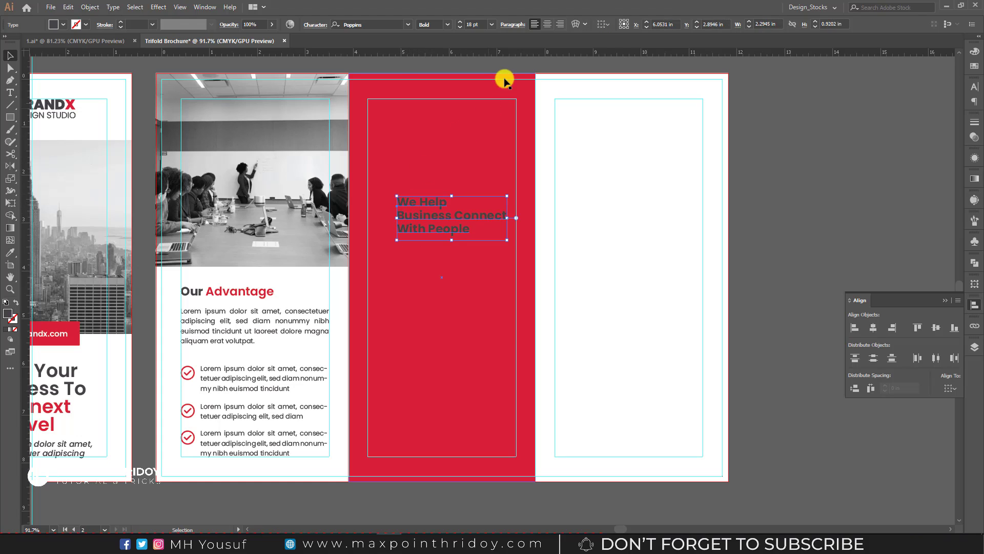
Step: Center-align the three-line heading, move it to the red panel's top margin guide and color it white
click(547, 25)
drag(408, 203, 436, 110)
click(9, 252)
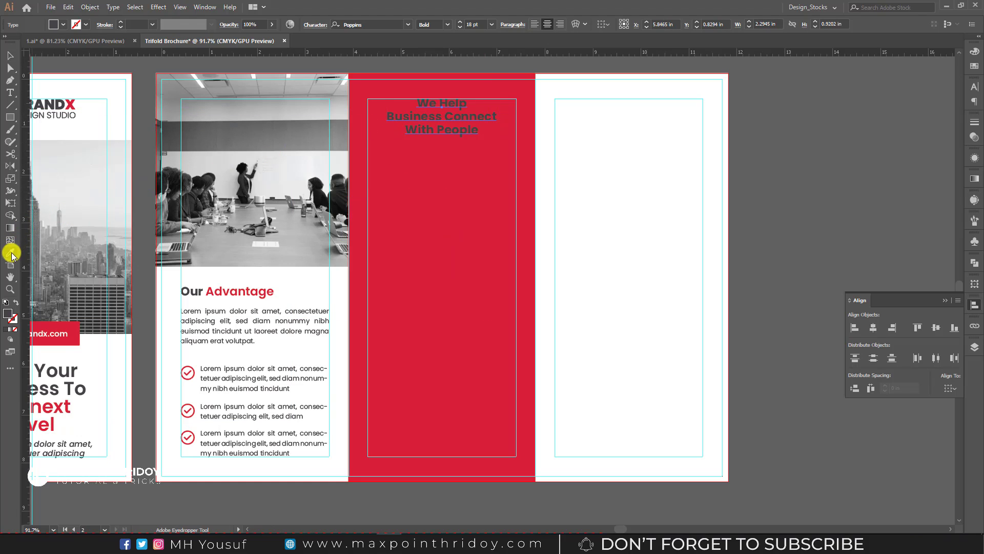
click(655, 183)
key(v)
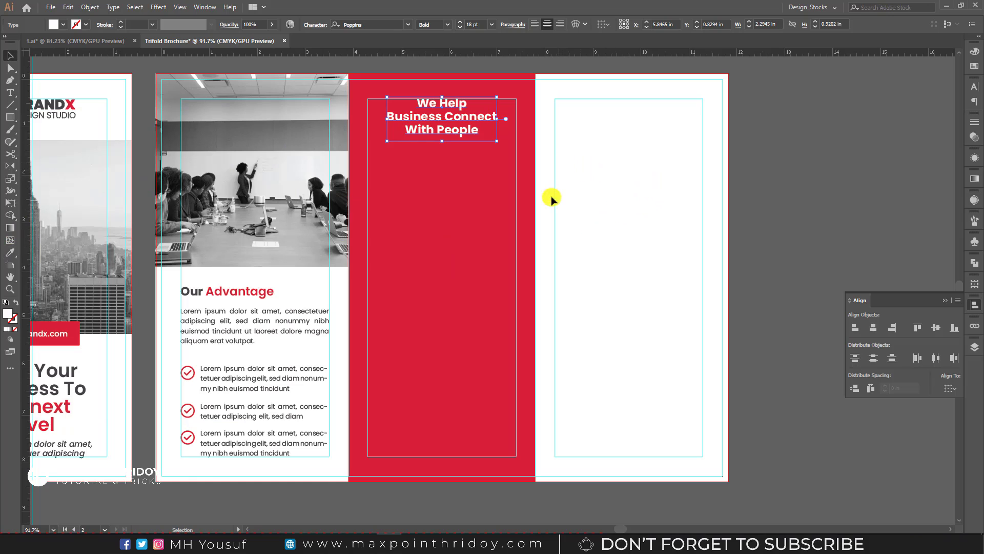
Step: Cut the next two paragraphs from Notepad and paste them into a new text frame about 3.09 × 2.53 in below the red panel's heading
click(488, 543)
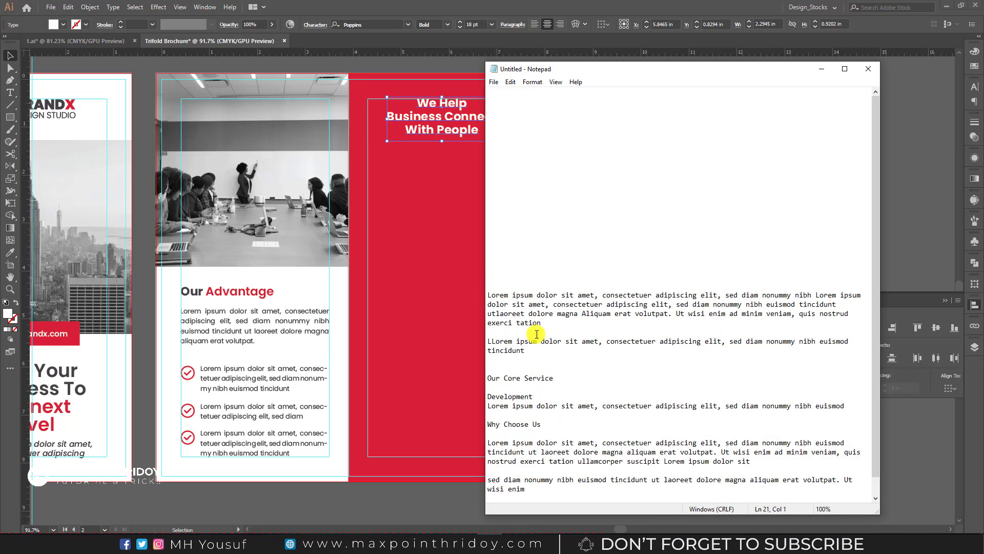
drag(548, 320, 485, 299)
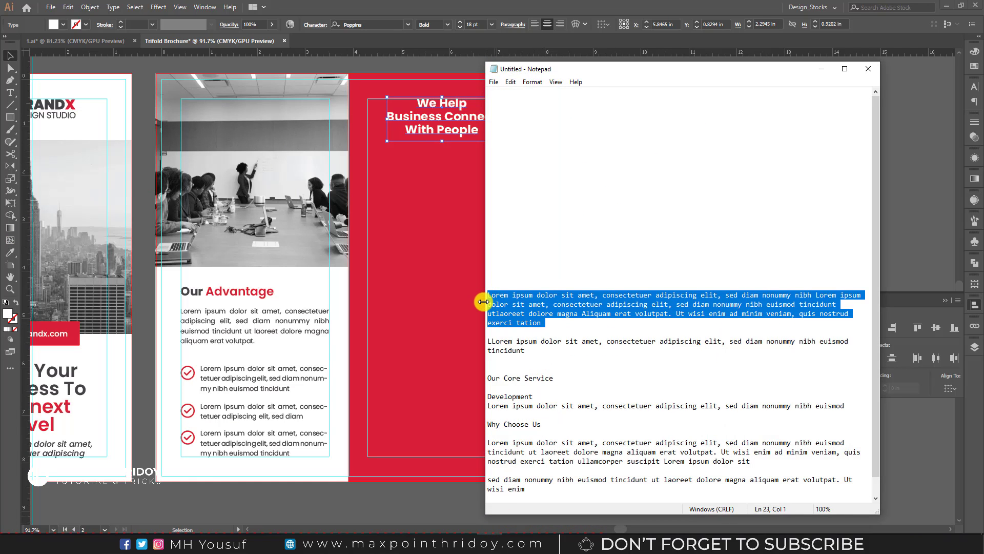
drag(533, 353, 496, 297)
key(ctrl+x)
click(822, 69)
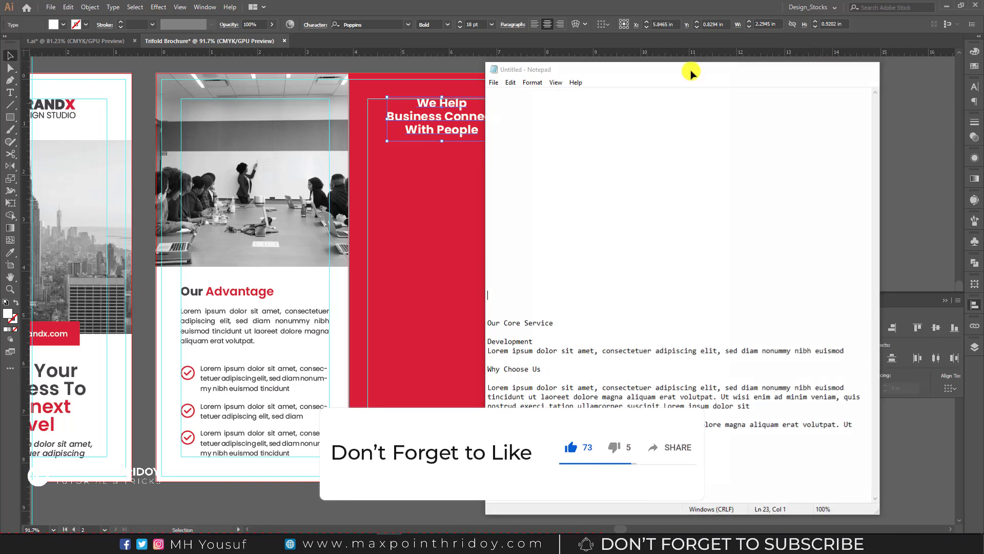
click(8, 92)
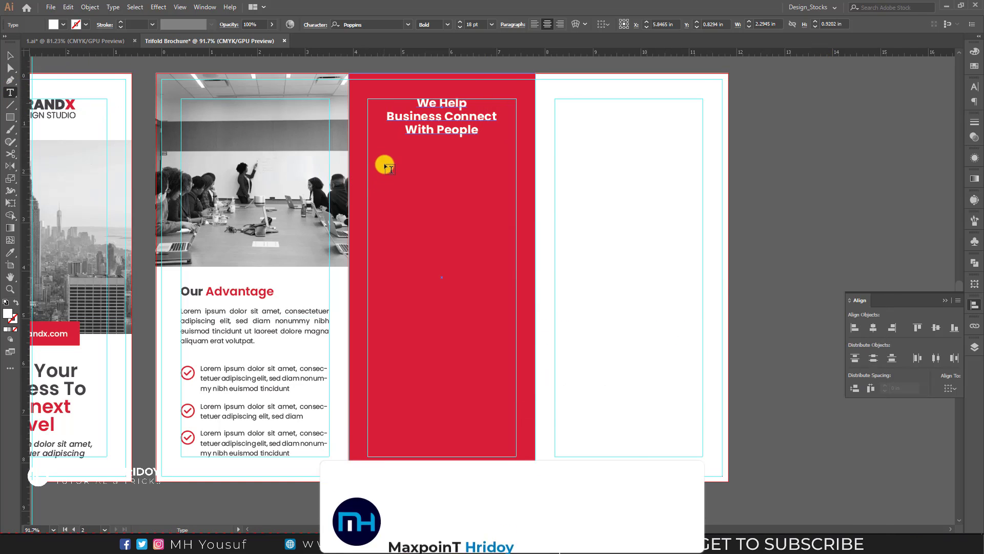
drag(371, 151, 518, 273)
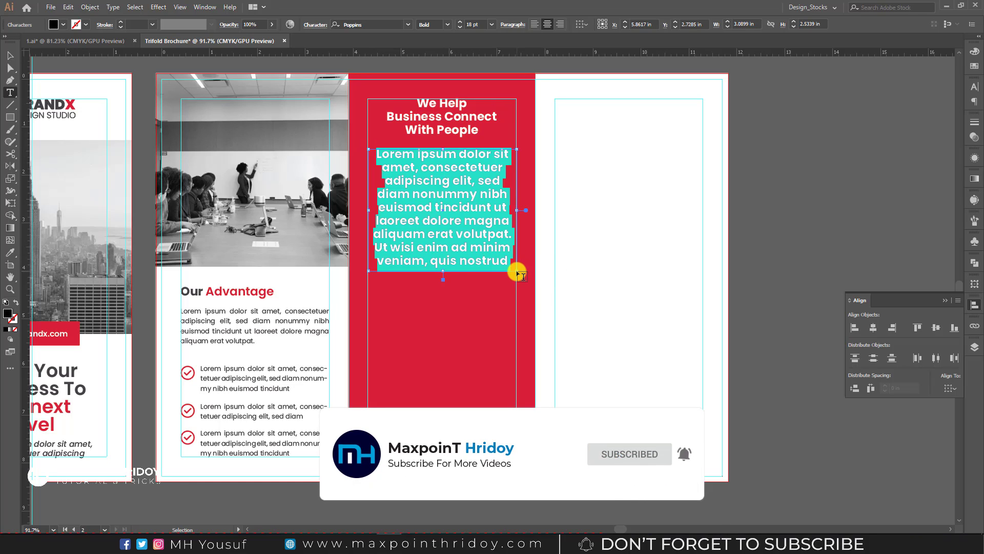
key(ctrl+v)
Step: Match the pasted paragraphs to the "Our Advantage" body text style, color them white, shorten their frame to the text and deselect
key(ctrl+a)
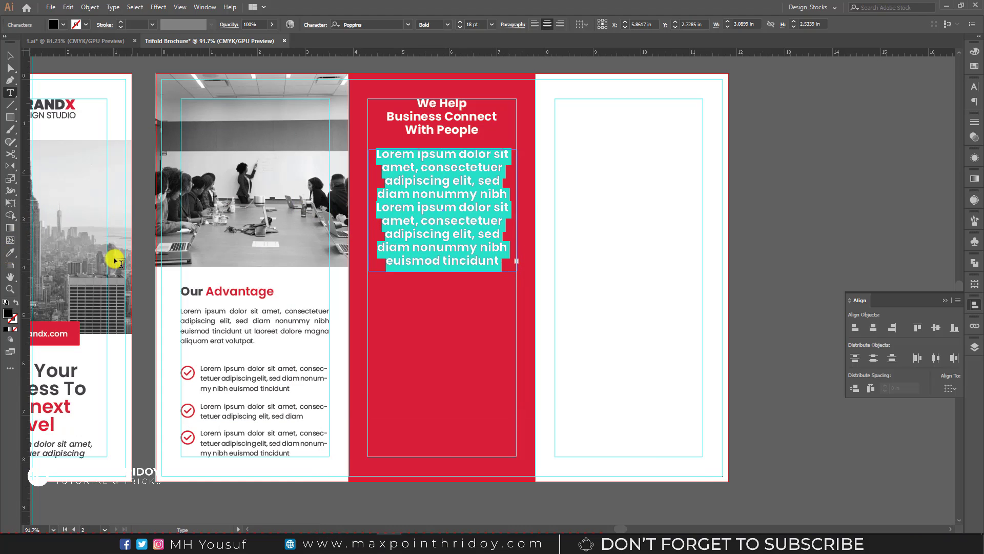
click(10, 252)
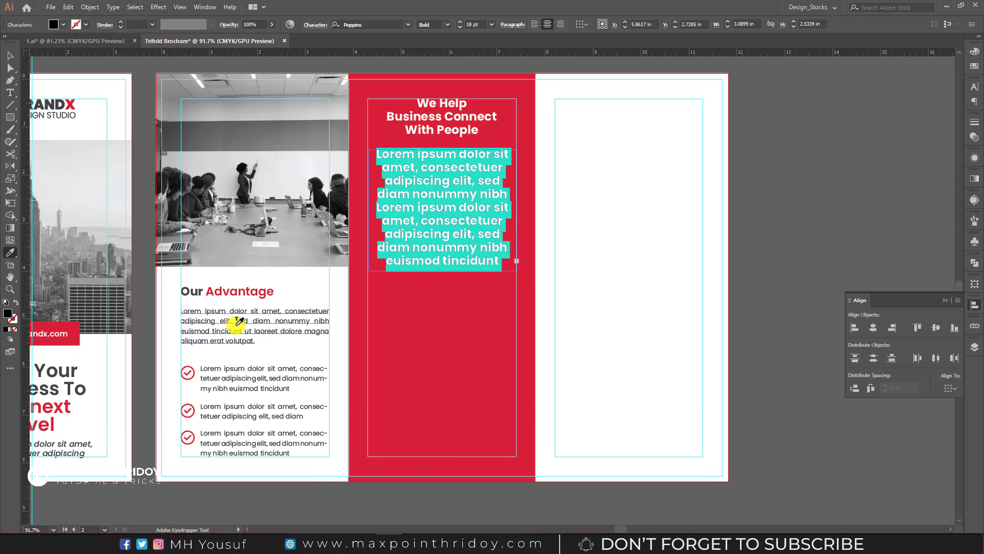
click(240, 319)
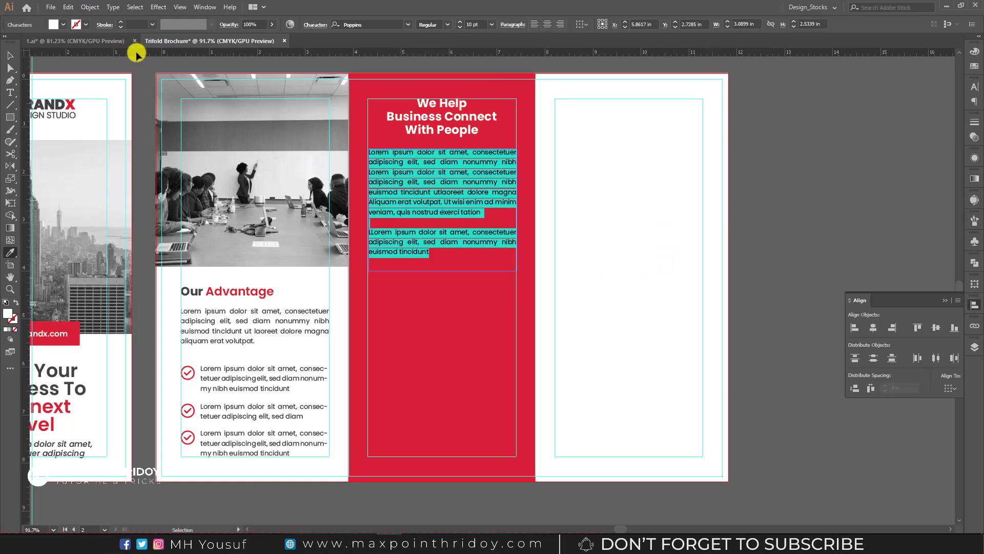
click(9, 55)
drag(443, 272, 444, 260)
click(638, 237)
Step: Cut "Our Core Service" from Notepad and use it to replace the text of an "Our Advantage" heading copy placed below the red panel's paragraphs
scroll(378, 285, down, 2)
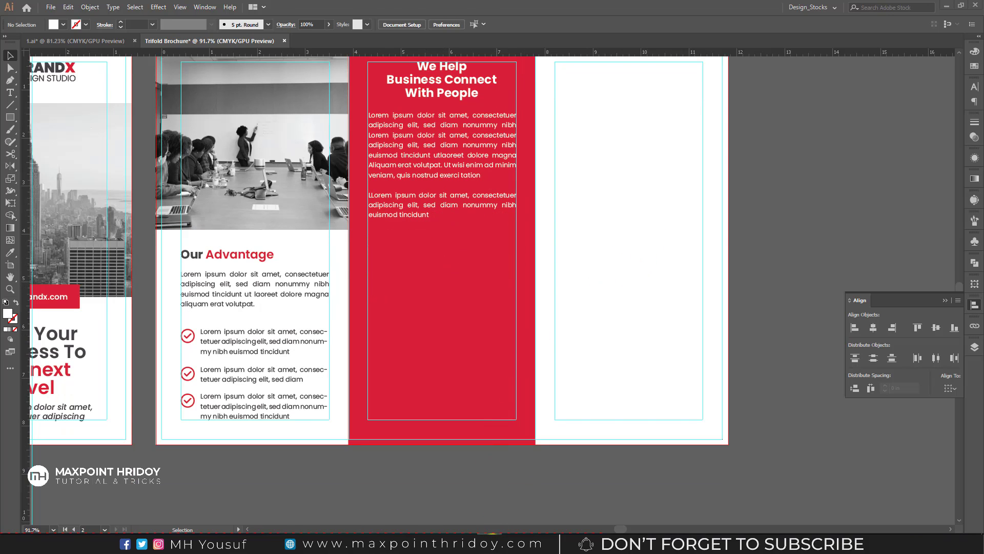
key(alt+Tab)
drag(567, 323, 481, 325)
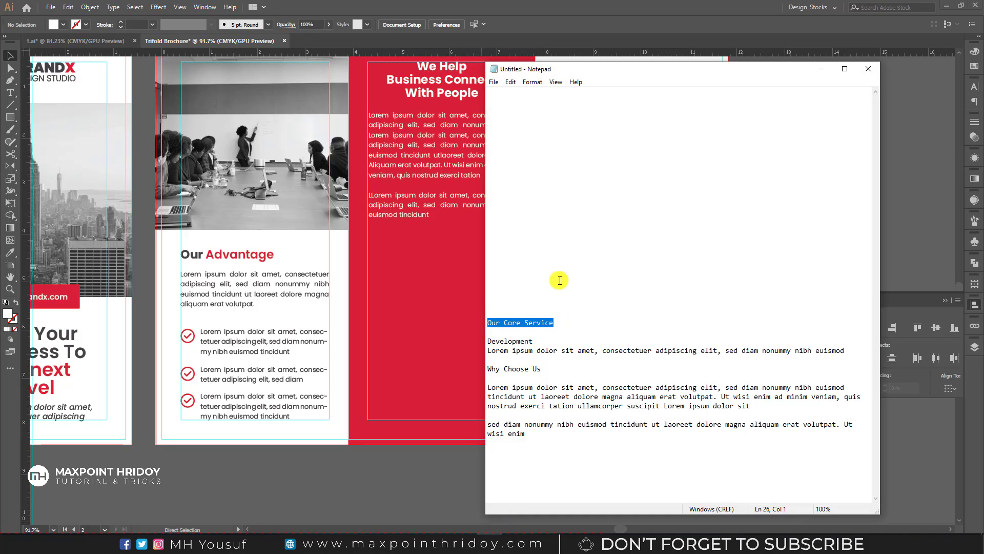
key(ctrl+x)
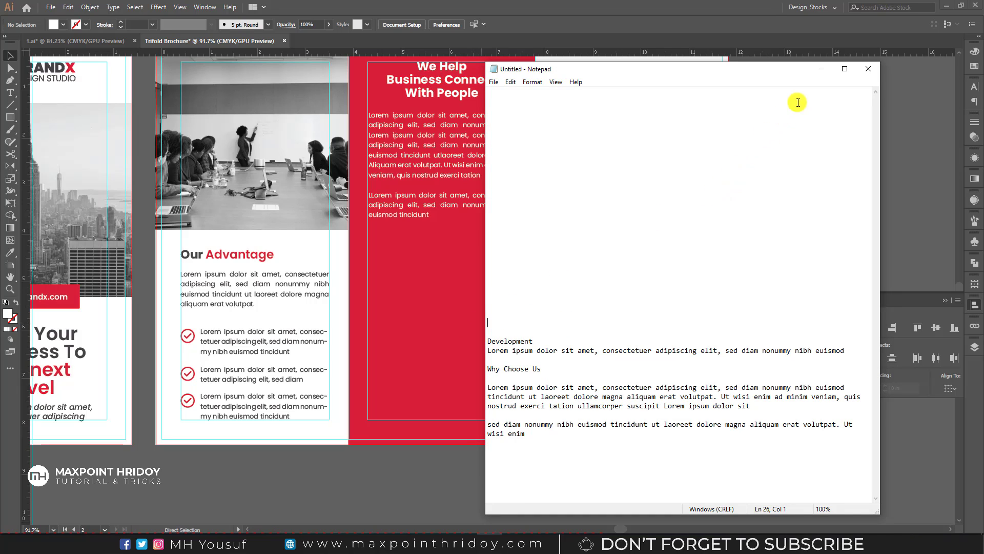
click(823, 71)
drag(222, 261, 406, 266)
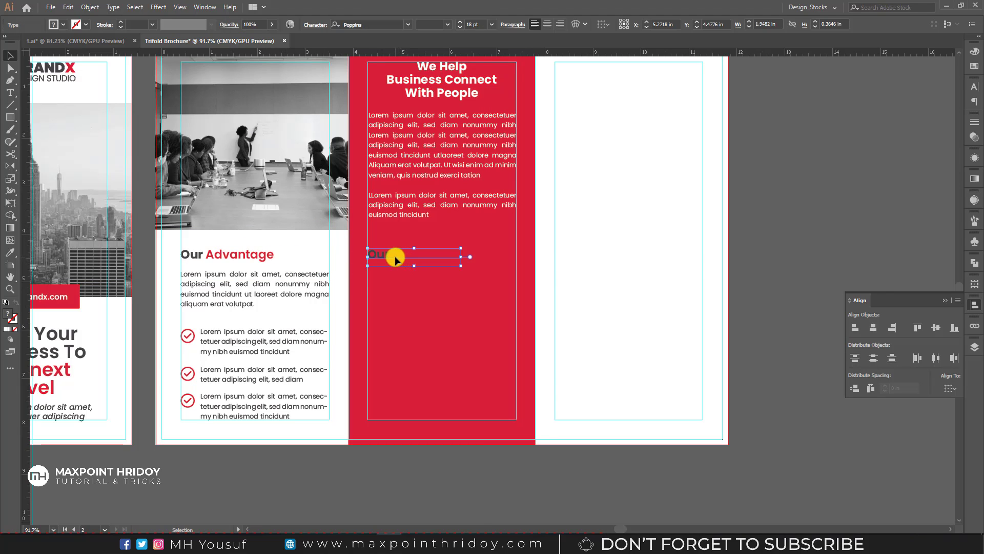
double_click(397, 257)
key(ctrl+a)
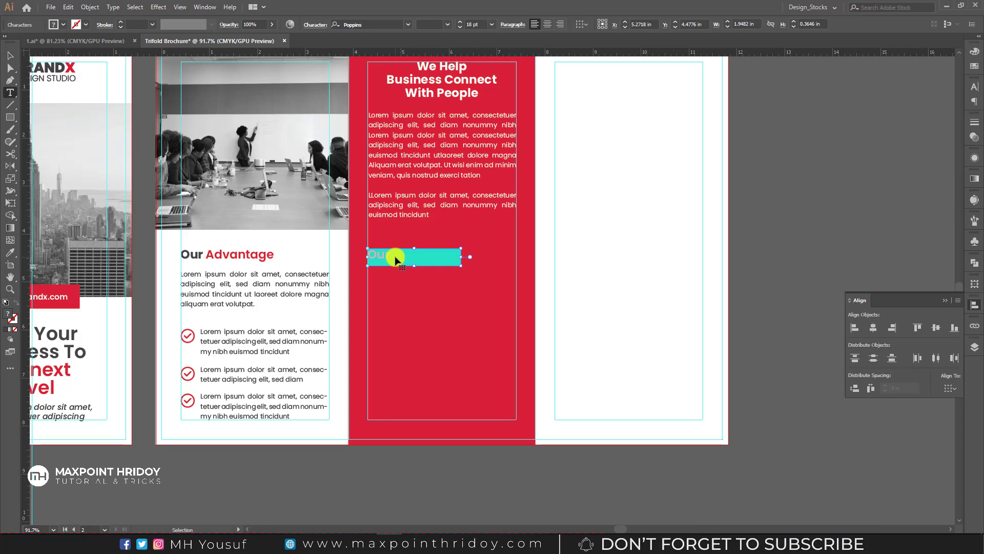
text(Our Core Service)
Step: Match "Core Service" to the SemiBold style of "Advantage", color the whole "Our Core Service" heading white and deselect it
drag(395, 253, 496, 255)
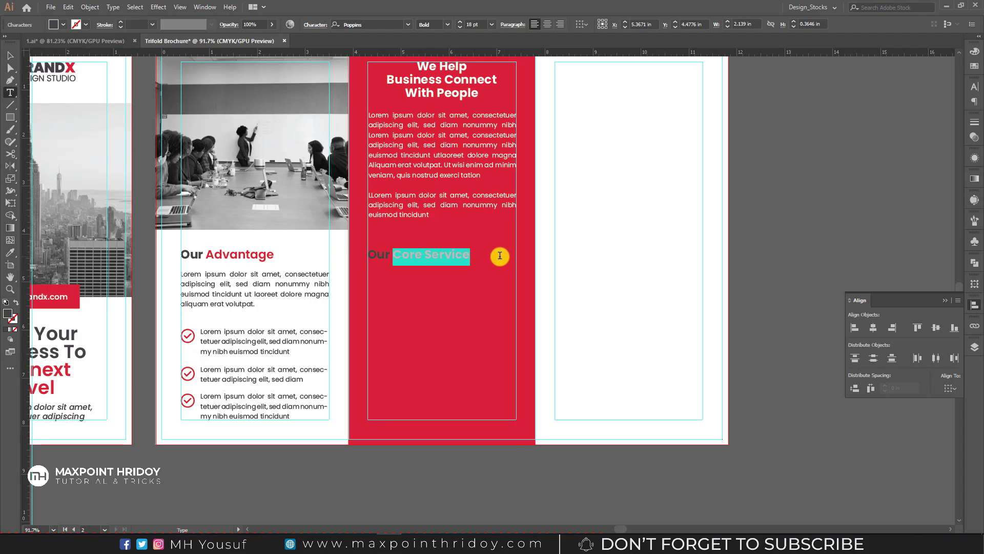
click(11, 253)
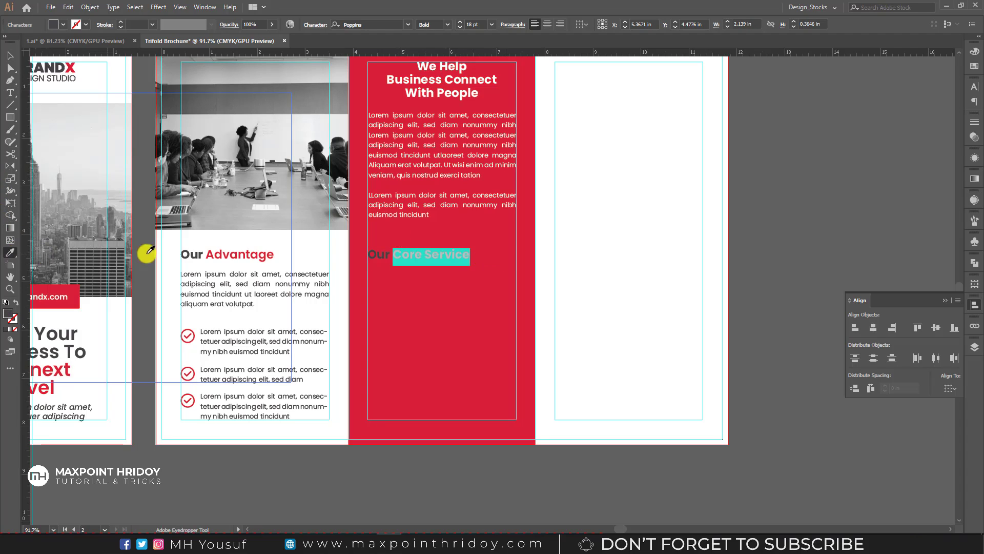
click(227, 253)
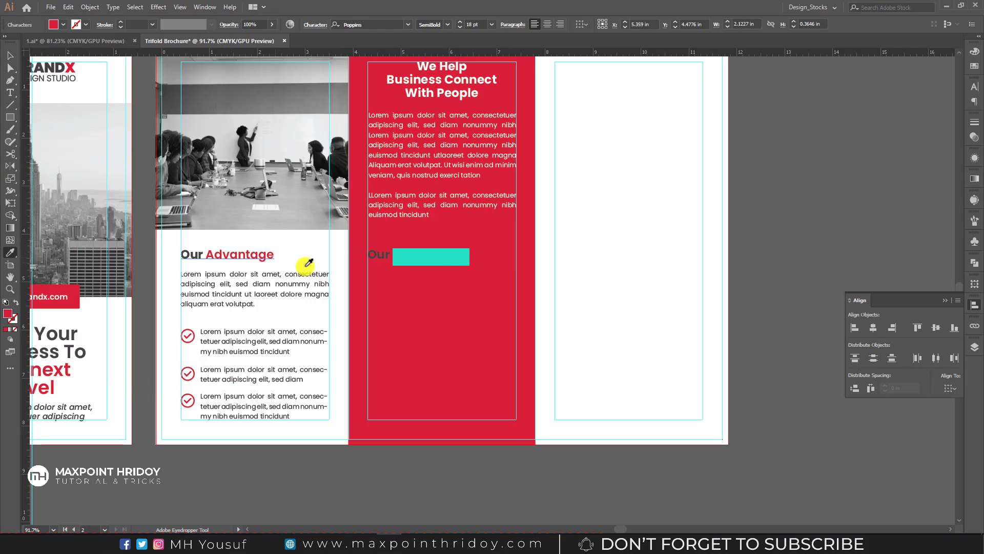
click(674, 218)
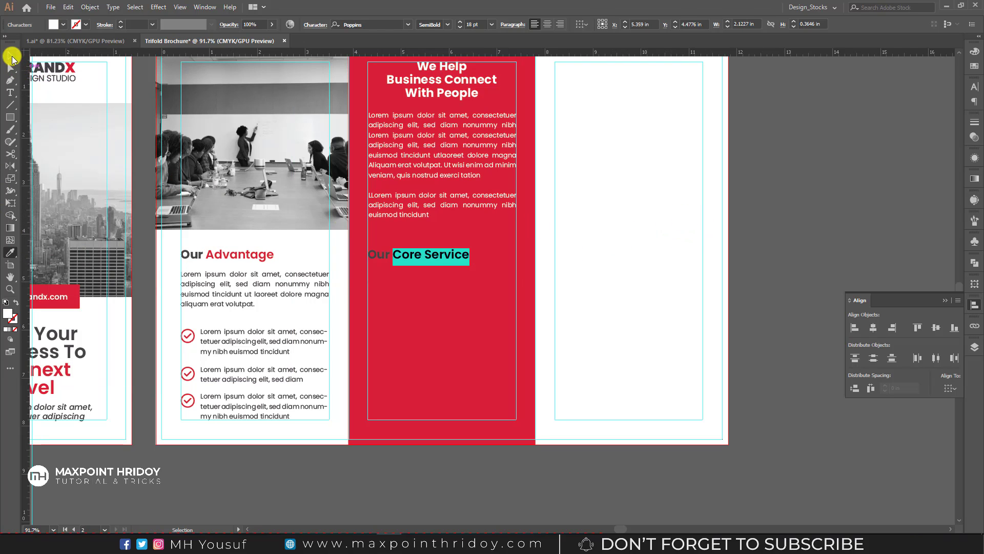
click(11, 56)
click(9, 258)
click(11, 55)
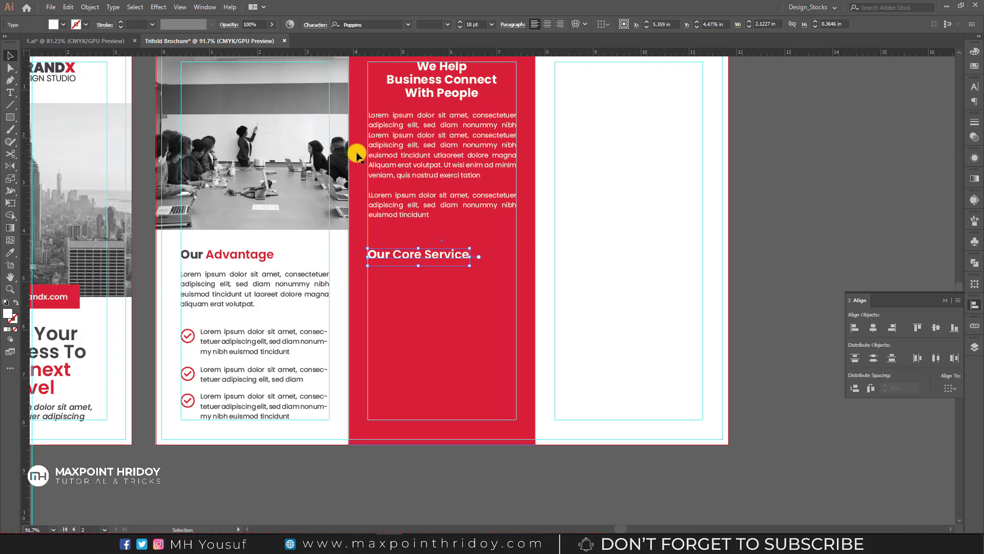
click(684, 228)
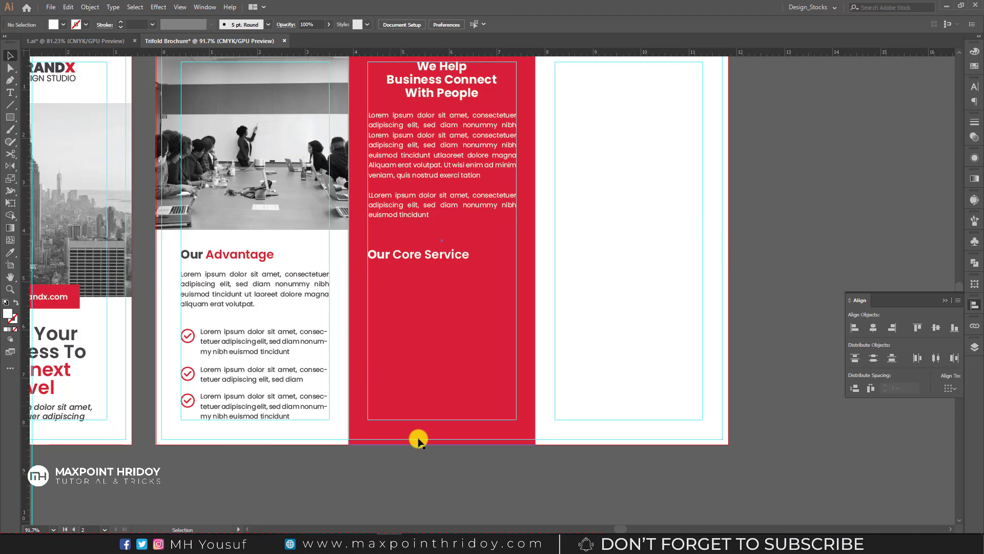
Step: Cut "Development" from Notepad, paste it below the "Our Core Service" heading and set its font size to 15 pt
key(alt+Tab)
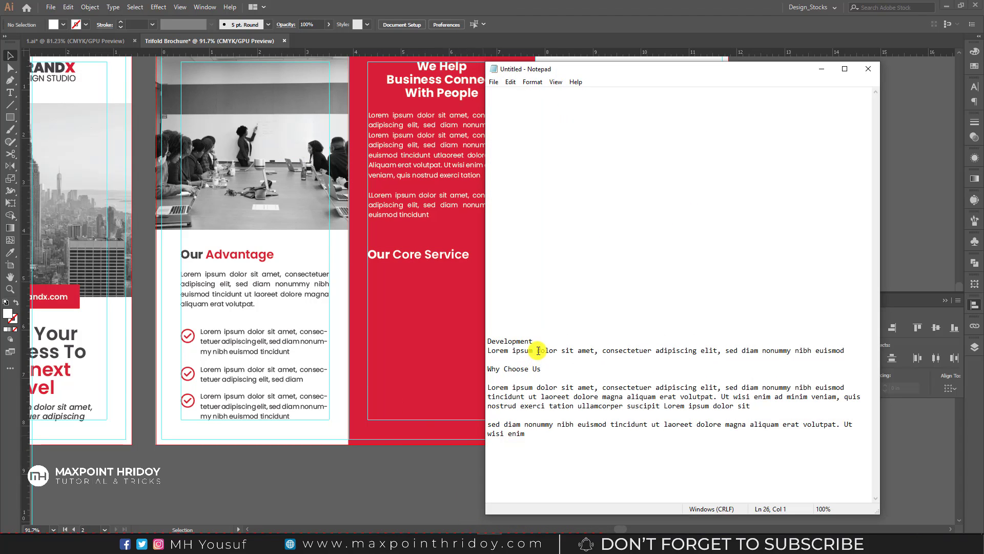
drag(508, 352, 672, 351)
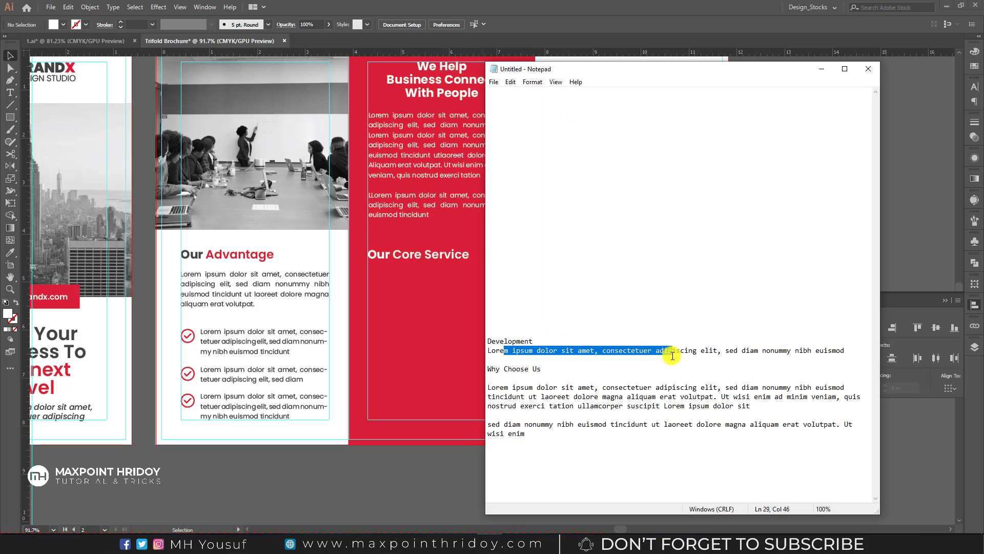
key(Down)
drag(541, 342, 473, 343)
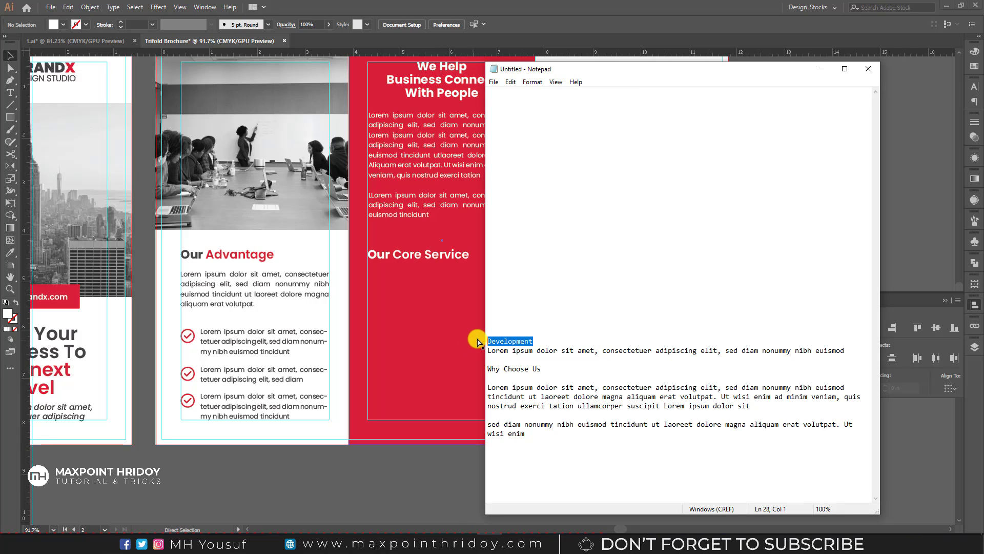
key(ctrl+x)
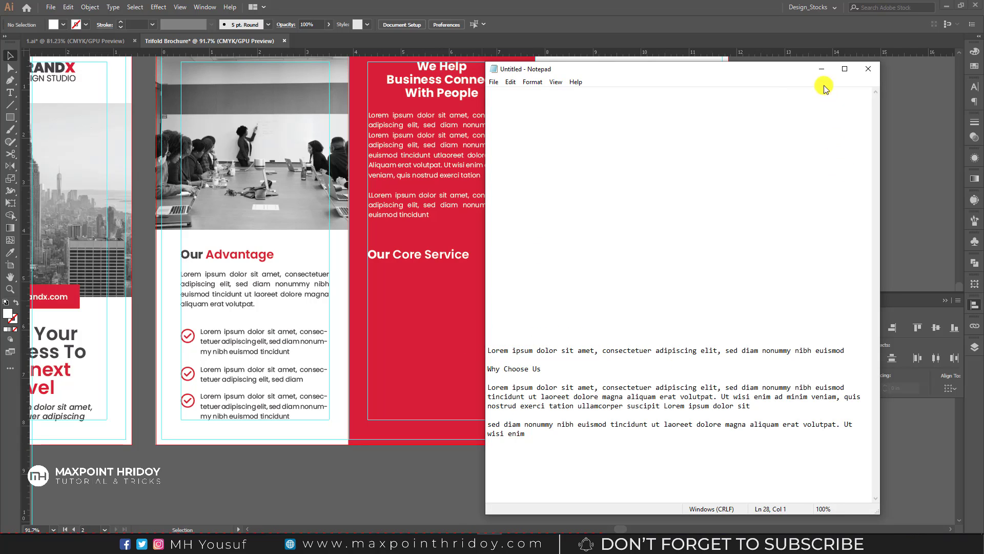
click(822, 69)
key(ctrl+v)
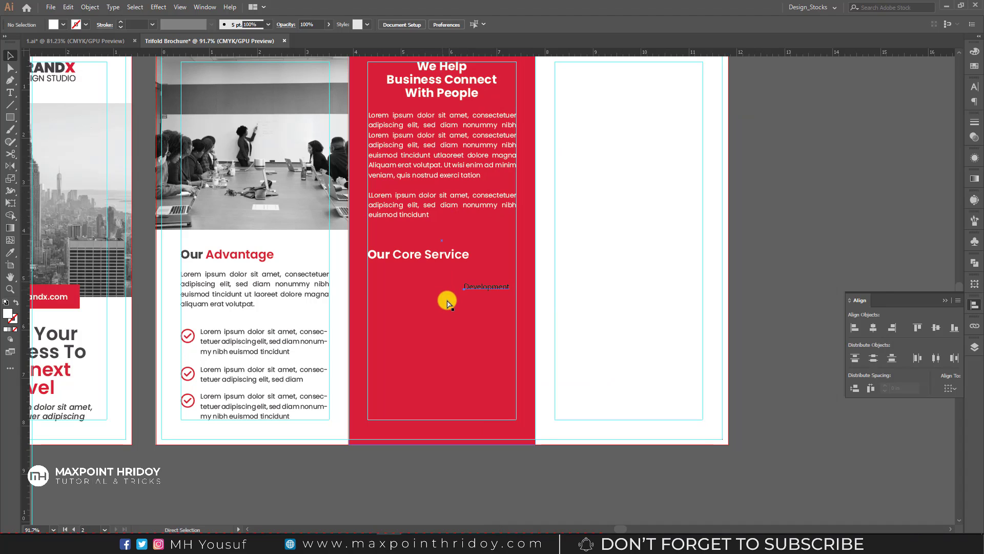
key(v)
drag(486, 284, 412, 295)
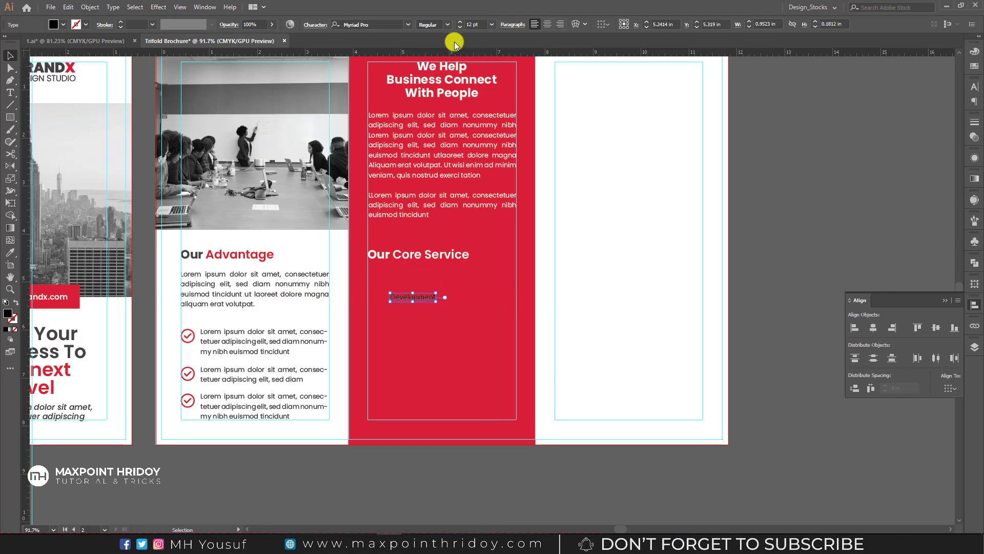
click(459, 24)
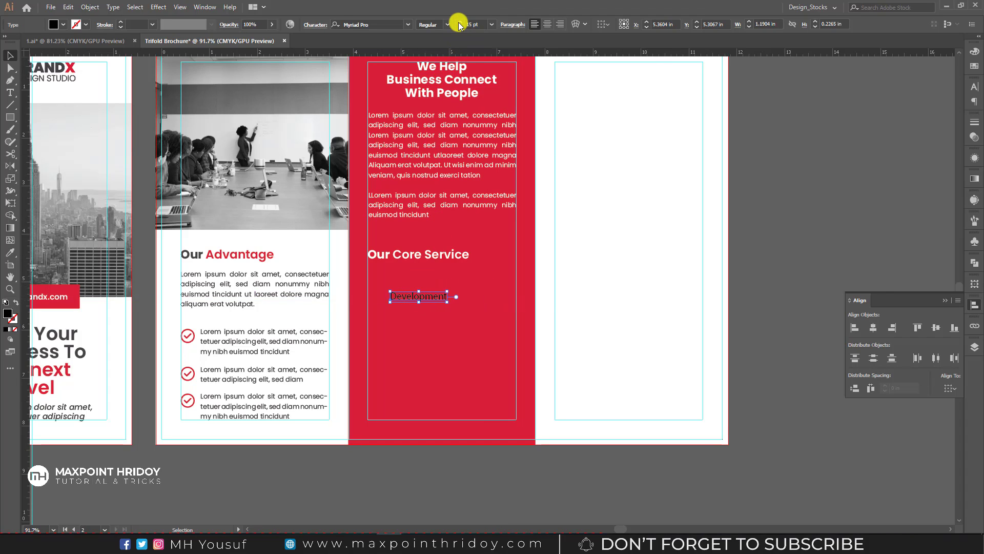
Step: Cut the "Lorem ipsum" line above "Why Choose Us" from Notepad and return to the brochure
click(489, 544)
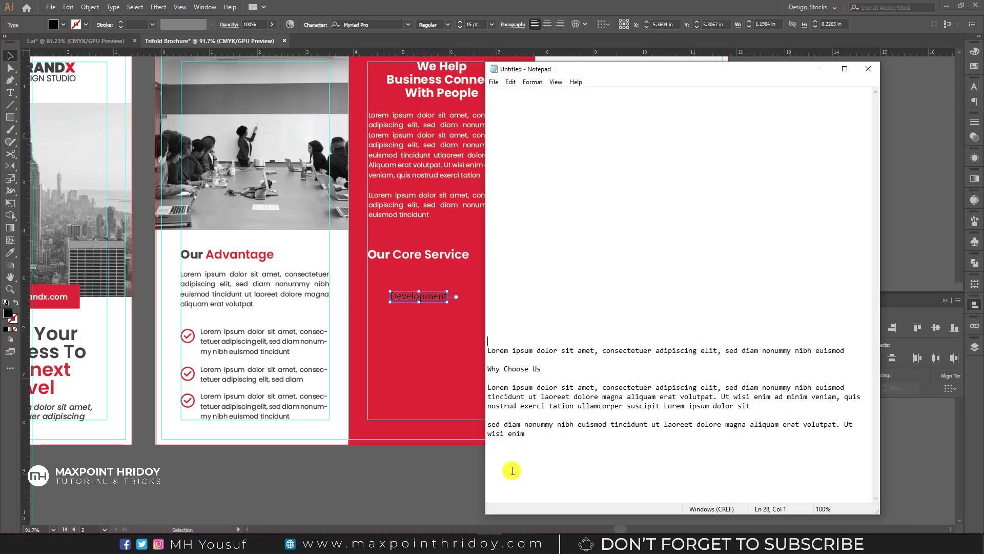
drag(844, 350, 485, 354)
key(ctrl+x)
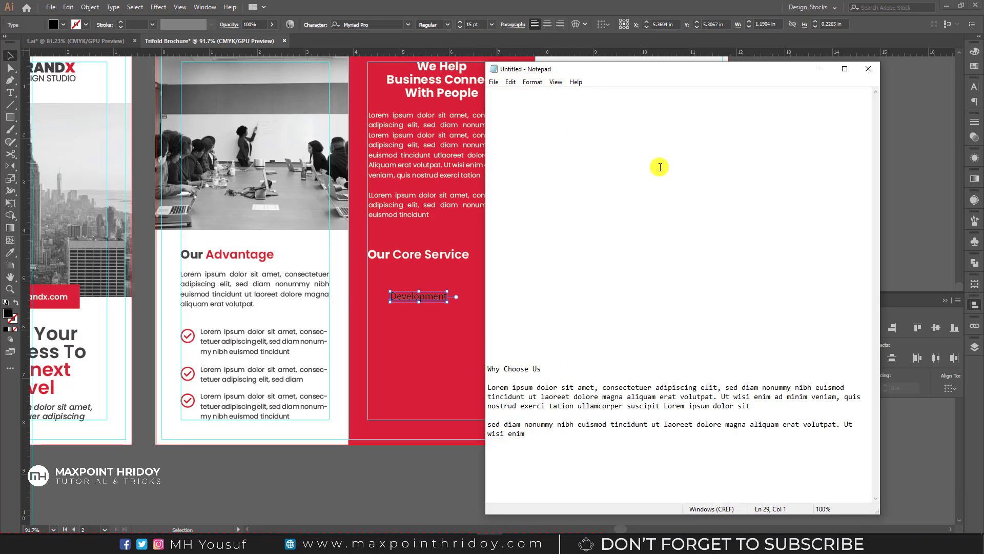
click(822, 68)
key(ctrl+v)
key(v)
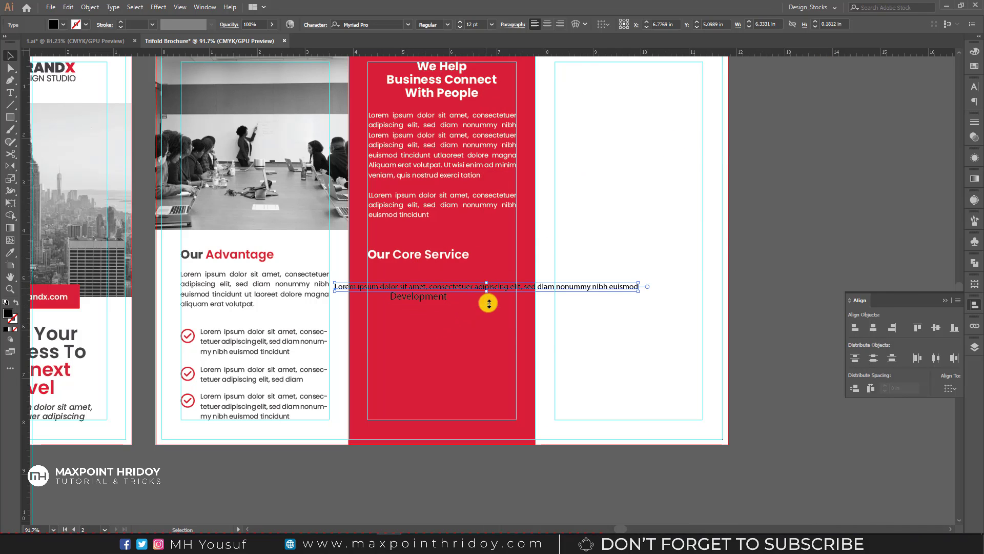
drag(458, 290, 472, 347)
key(Delete)
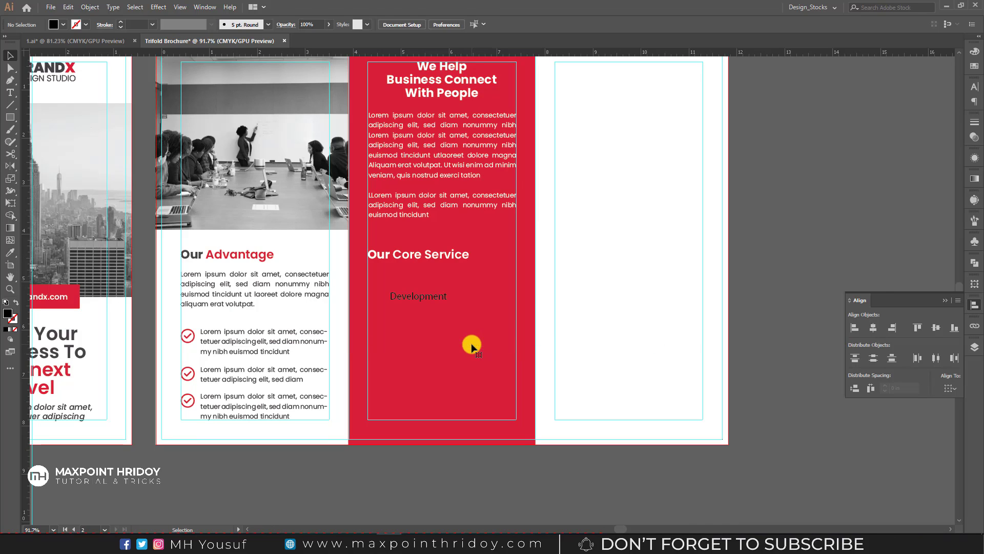
Step: Place the cut line in a new text frame about 2.58 × 0.74 in directly below "Development"
click(10, 93)
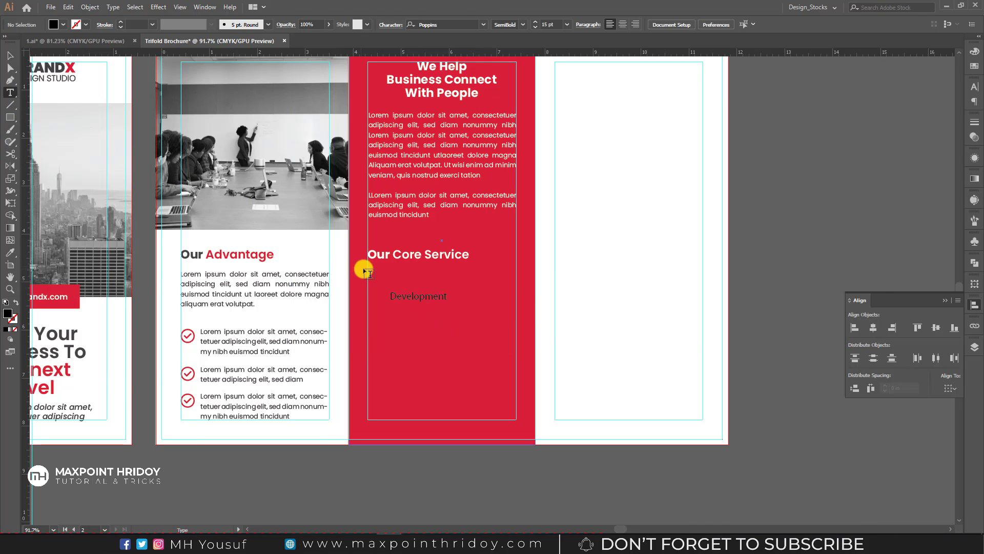
drag(392, 304, 514, 341)
click(510, 338)
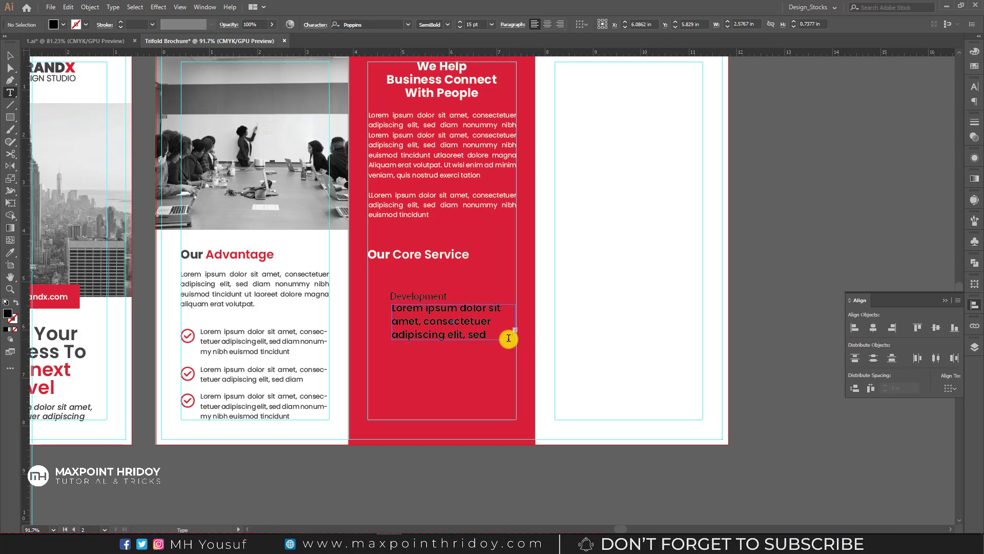
key(Escape)
Step: Match the new description to the red panel's white 10 pt body text and shorten its frame to fit the text
click(10, 253)
click(423, 204)
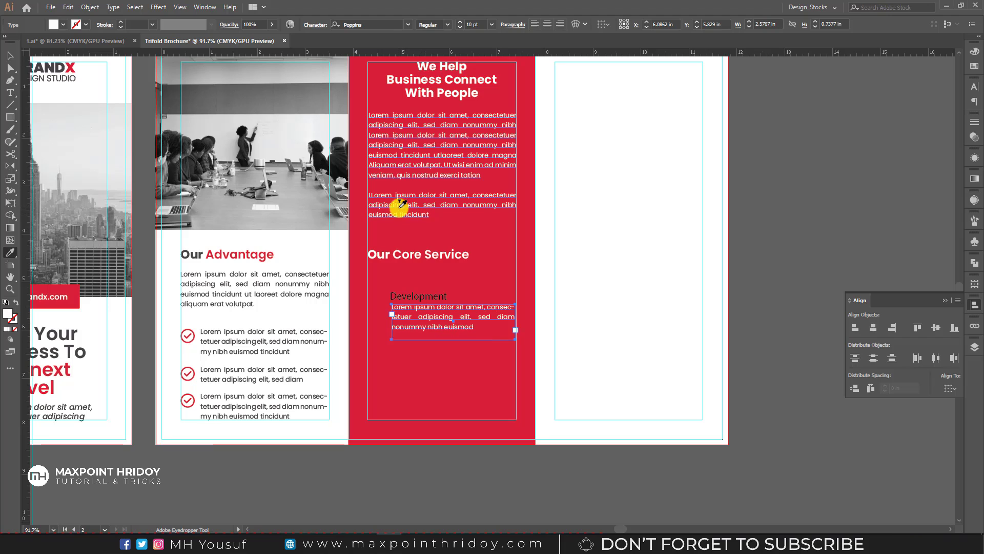
key(v)
scroll(460, 338, up, 2)
drag(457, 354, 457, 338)
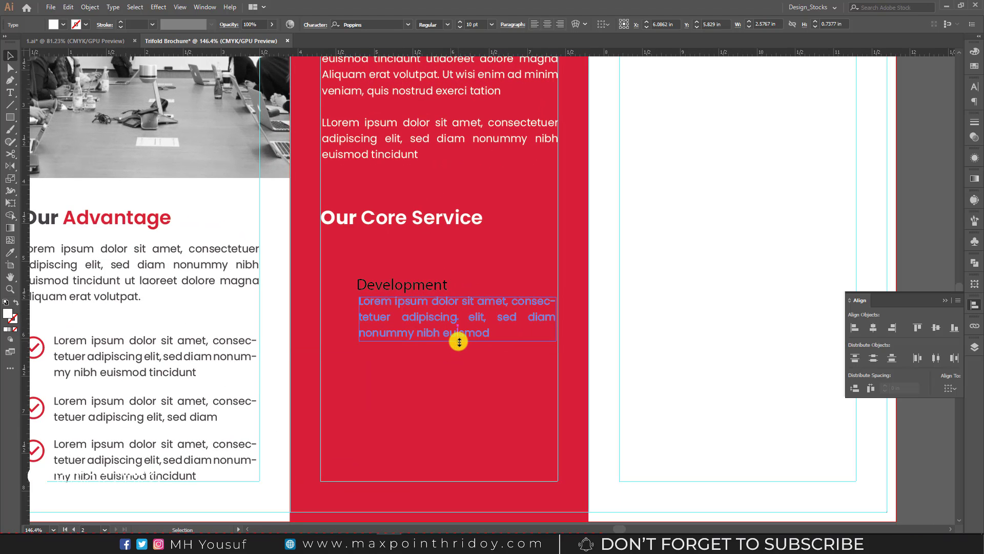
Step: Match "Development" to the bold white "Our" of the core service heading, with a font size of 15 pt
click(434, 284)
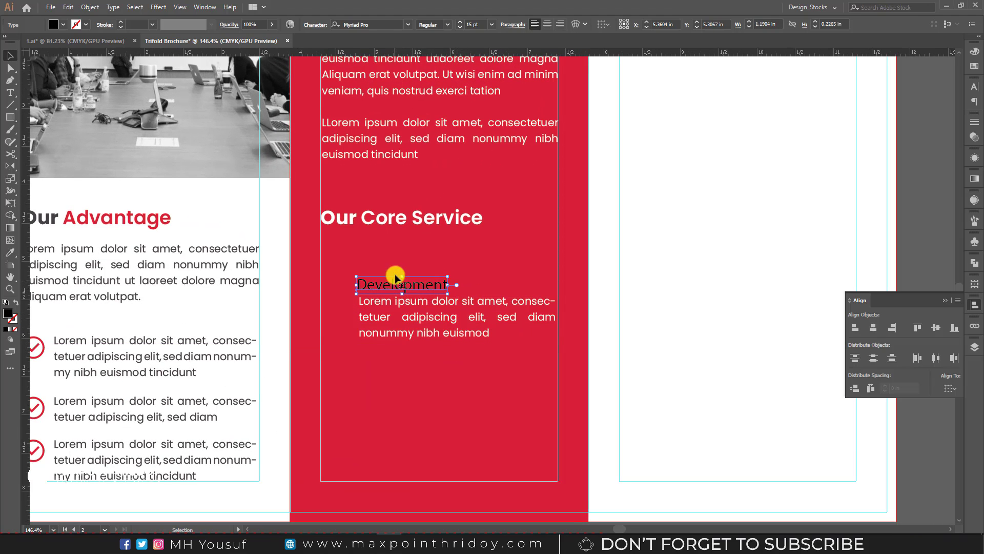
click(10, 254)
click(353, 219)
key(v)
click(459, 28)
click(459, 28)
click(459, 28)
Step: Lower the description slightly, left-align it with "Development" and move both up closer to the "Our Core Service" heading
click(383, 309)
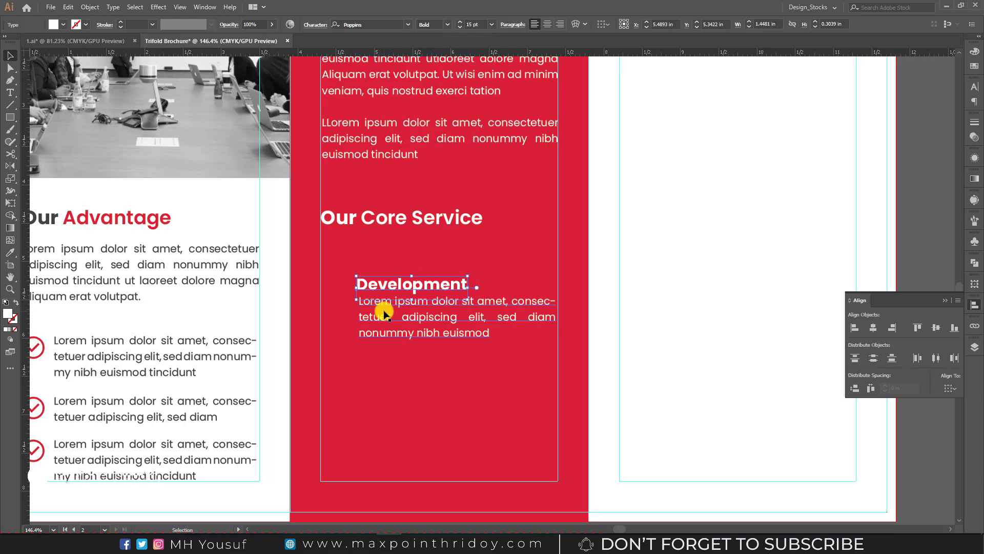
drag(382, 309, 381, 313)
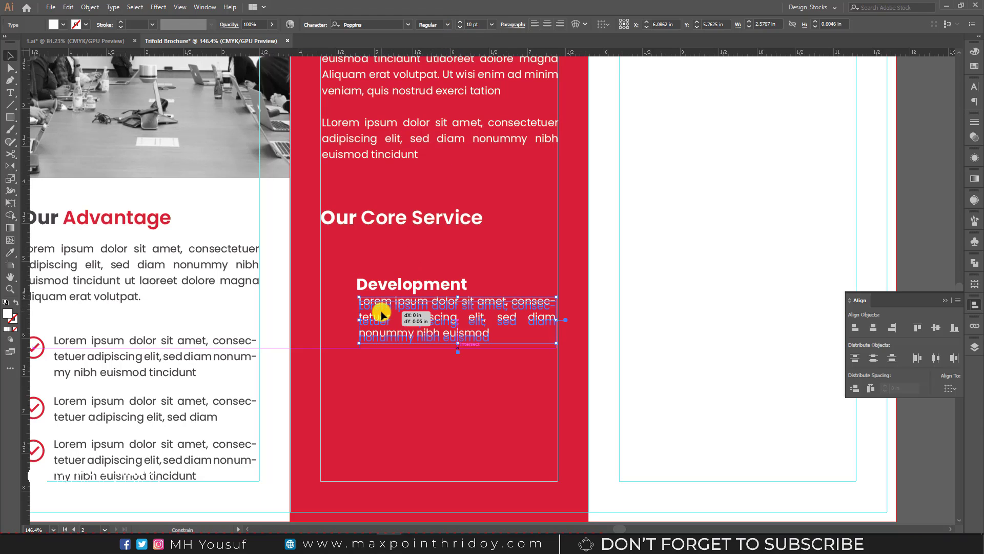
shift+click(382, 283)
click(600, 26)
drag(374, 284, 375, 260)
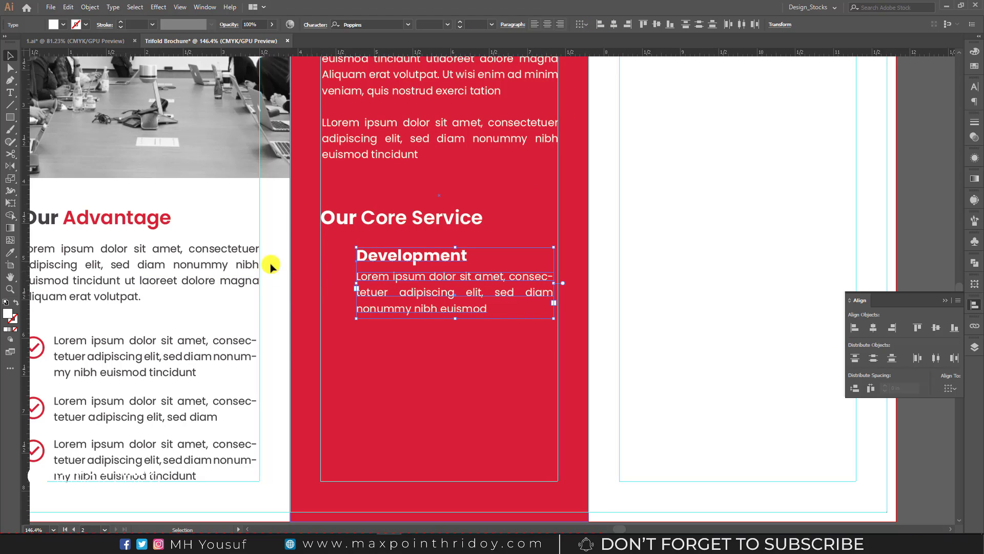
Step: Switch to the 1.ai document, ungroup the "Development" service block and copy it together with its monitor icon
click(76, 40)
key(z)
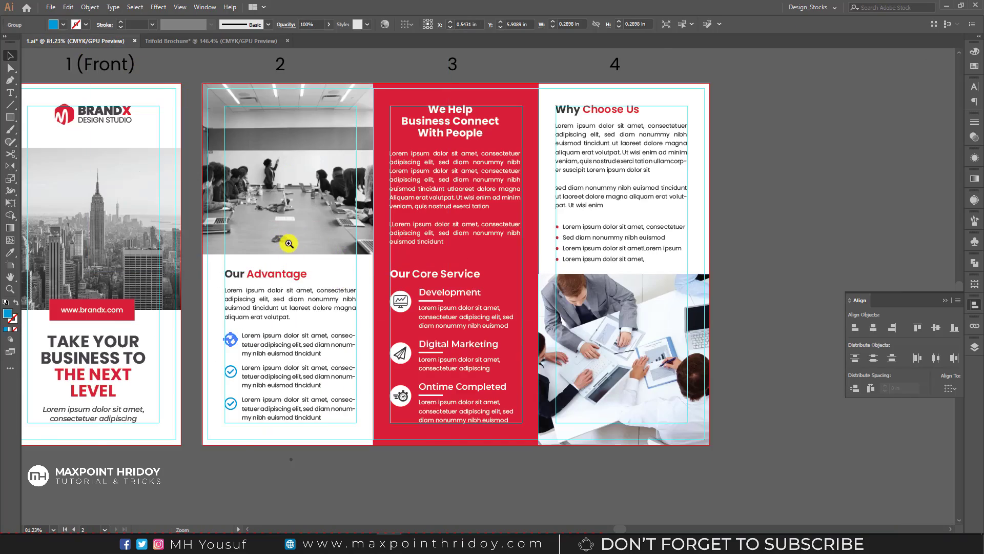
drag(287, 241, 325, 275)
drag(457, 318, 370, 270)
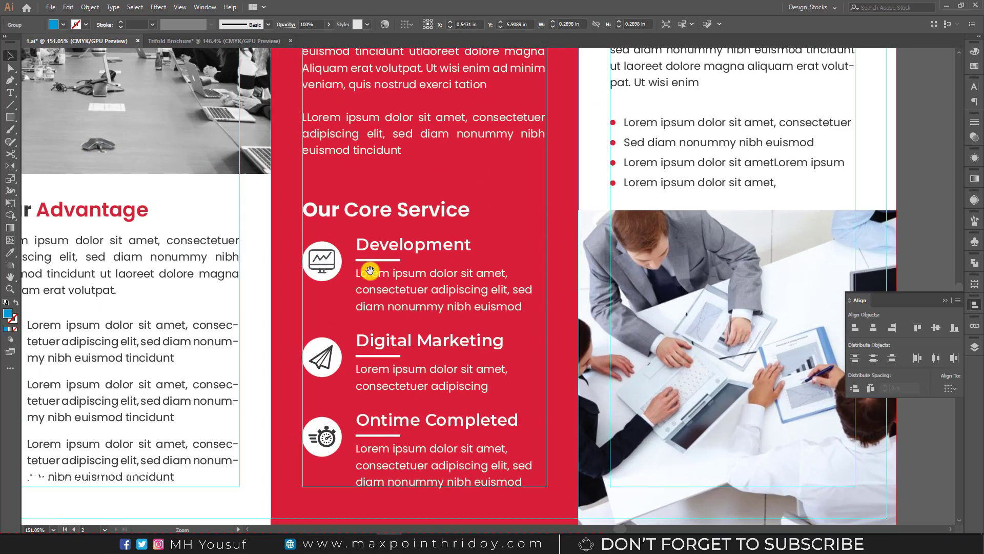
click(327, 260)
scroll(323, 215, down, 5)
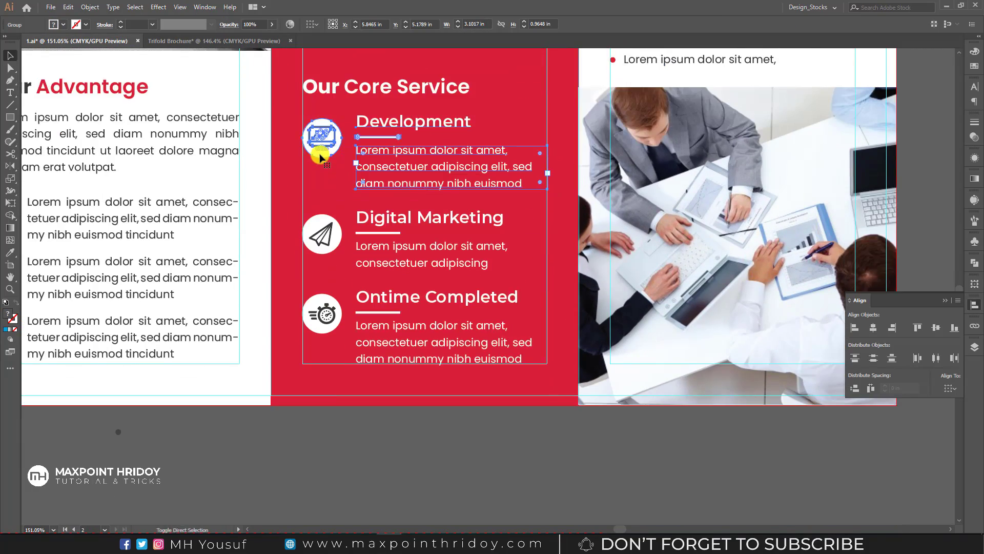
key(ctrl+shift+g)
key(a)
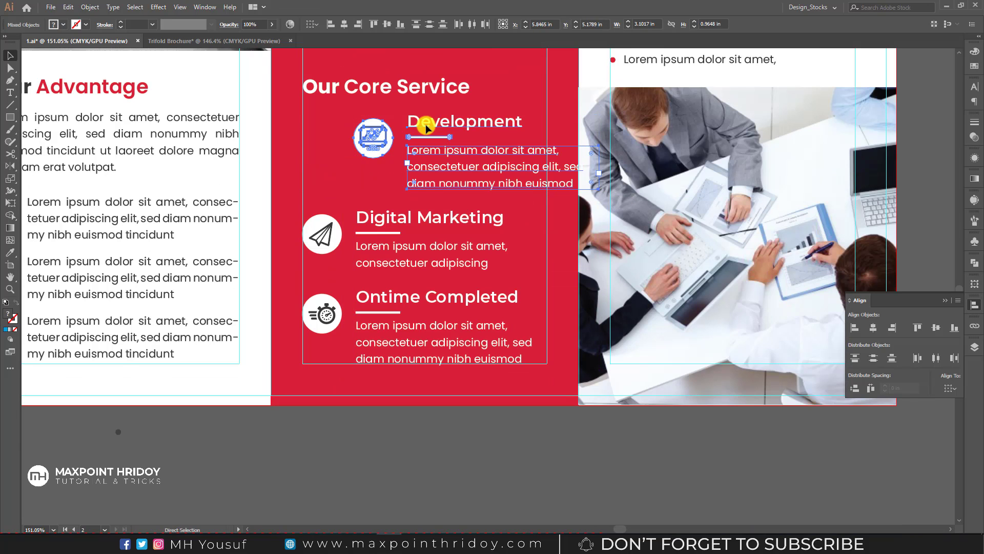
Step: Paste the copied "Development" block into the Trifold Brochure document and move it onto the empty canvas below the red panel
click(200, 41)
scroll(348, 143, down, 5)
key(ctrl+v)
key(v)
drag(432, 258, 313, 378)
Step: Isolate the pasted block's round monitor icon group for editing
click(297, 402)
right_click(303, 403)
click(328, 302)
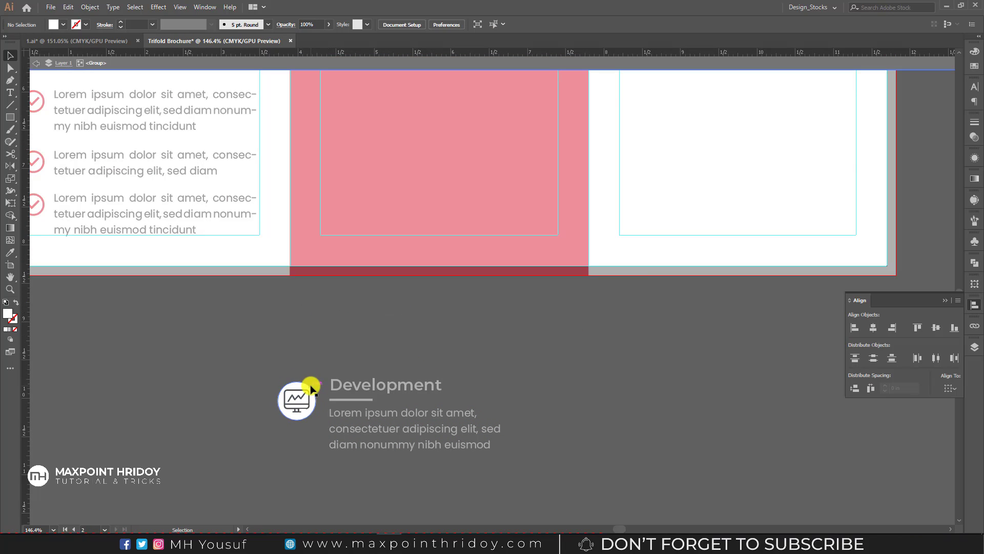
Step: Ungroup the pasted round monitor icon and move the monitor artwork off its white circle onto the empty canvas
key(Escape)
right_click(302, 395)
click(333, 317)
click(266, 336)
drag(297, 398, 191, 334)
drag(286, 402, 281, 370)
Step: Draw a new white circle on the empty canvas and place the monitor icon on it
click(10, 118)
drag(10, 118, 41, 144)
drag(48, 339, 88, 378)
key(v)
click(167, 346)
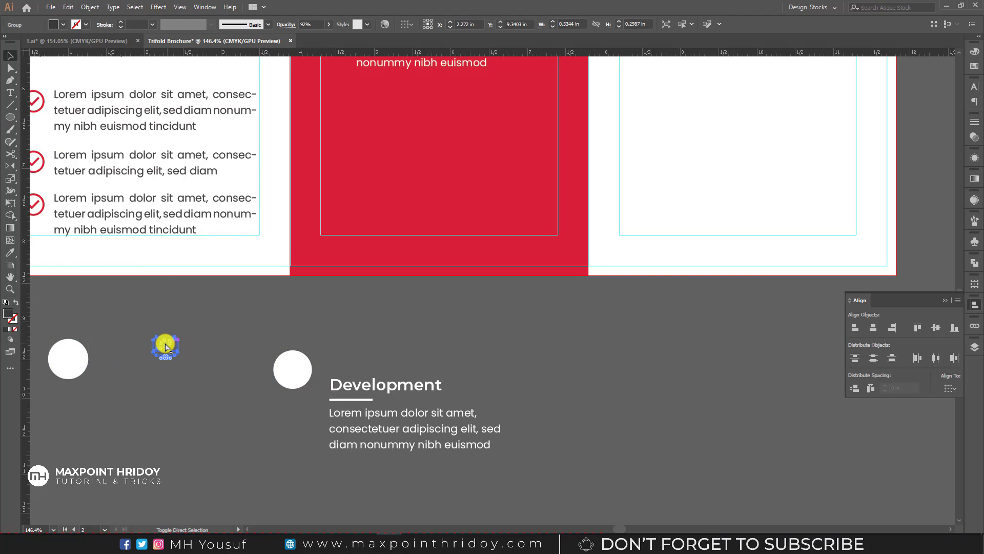
drag(166, 347, 68, 358)
Step: Move the new round monitor icon beside "Development" in the red panel and nudge the title and description up
click(97, 410)
drag(98, 410, 98, 411)
drag(88, 345, 477, 112)
click(471, 131)
drag(477, 110, 477, 107)
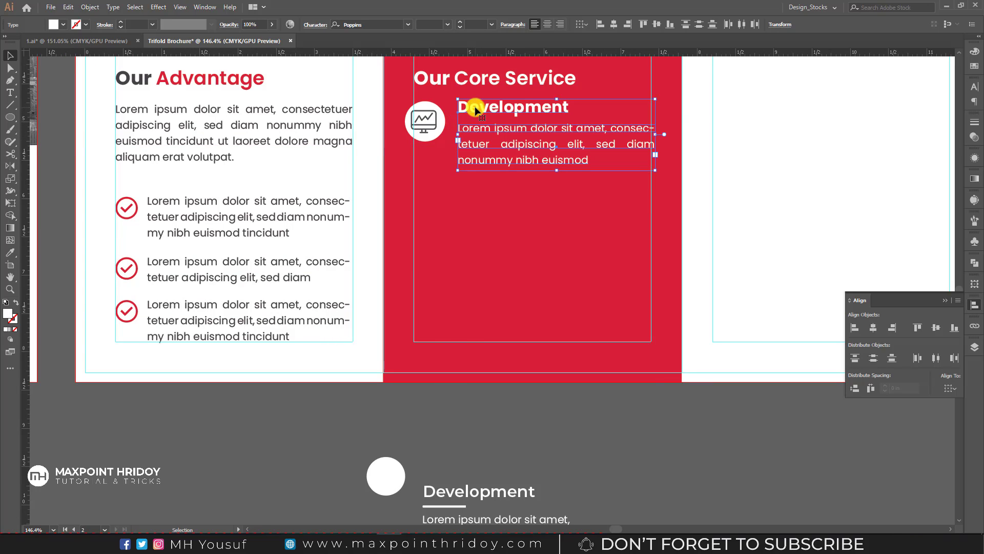
shift+click(427, 121)
click(477, 441)
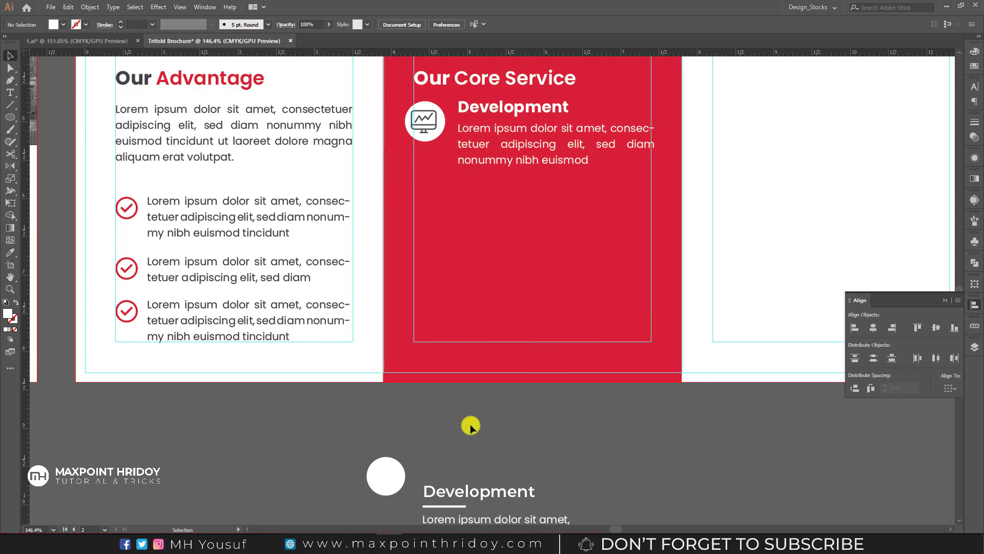
Step: Delete the pasted block below the artboard and the "Development" icon, title and description in the red panel
scroll(333, 425, down, 2)
drag(473, 481, 481, 481)
scroll(506, 319, up, 3)
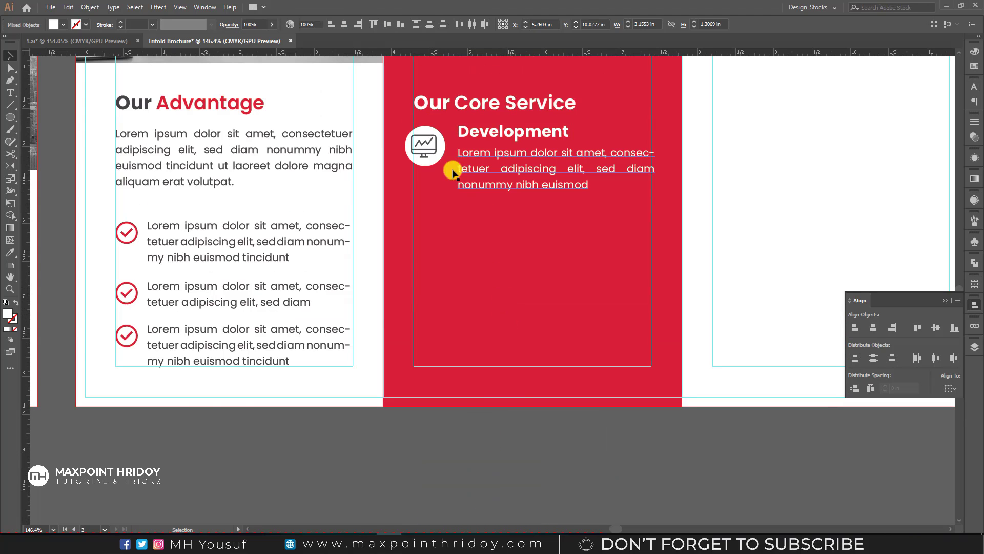
key(Delete)
click(426, 143)
key(Delete)
click(426, 143)
key(Delete)
click(477, 131)
key(Delete)
click(478, 156)
key(Delete)
Step: Switch to the 1.ai document and copy the "Development", "Digital Marketing" and "Ontime Completed" service blocks with their icons
click(82, 41)
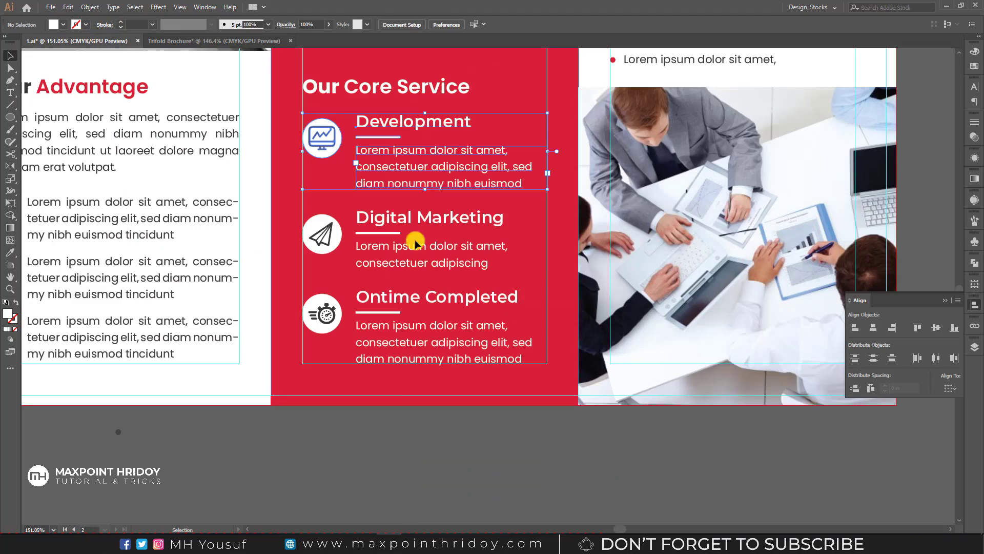
scroll(446, 221, down, 1)
scroll(402, 210, up, 1)
click(291, 129)
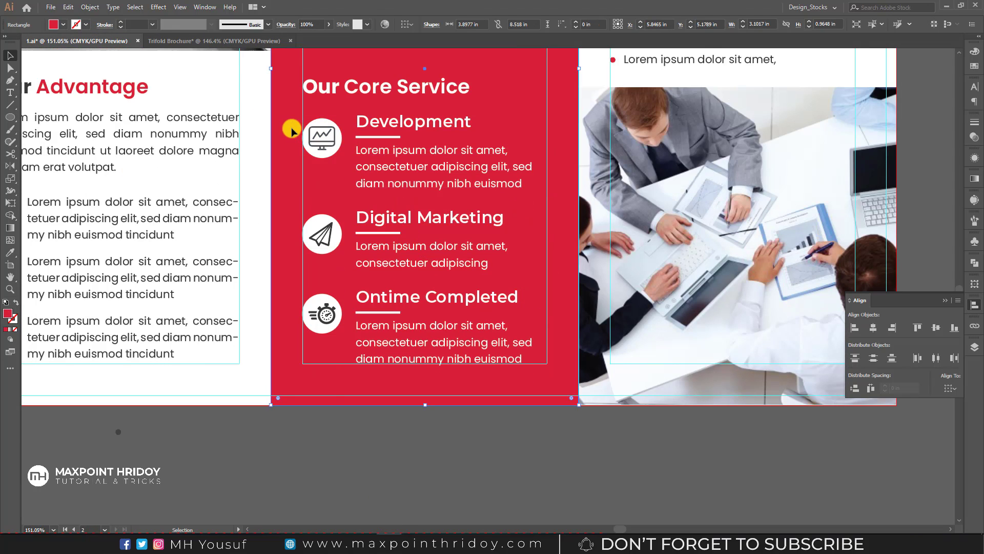
drag(308, 456, 411, 123)
drag(336, 150, 367, 177)
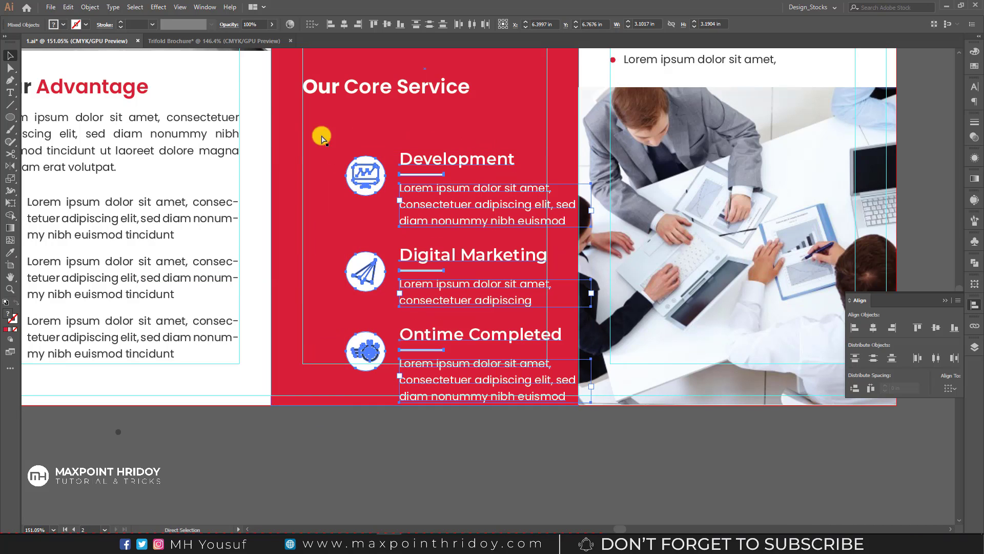
Step: Paste the three service blocks into the Trifold Brochure document and fit them within the red panel's margins under "Our Core Service"
click(199, 41)
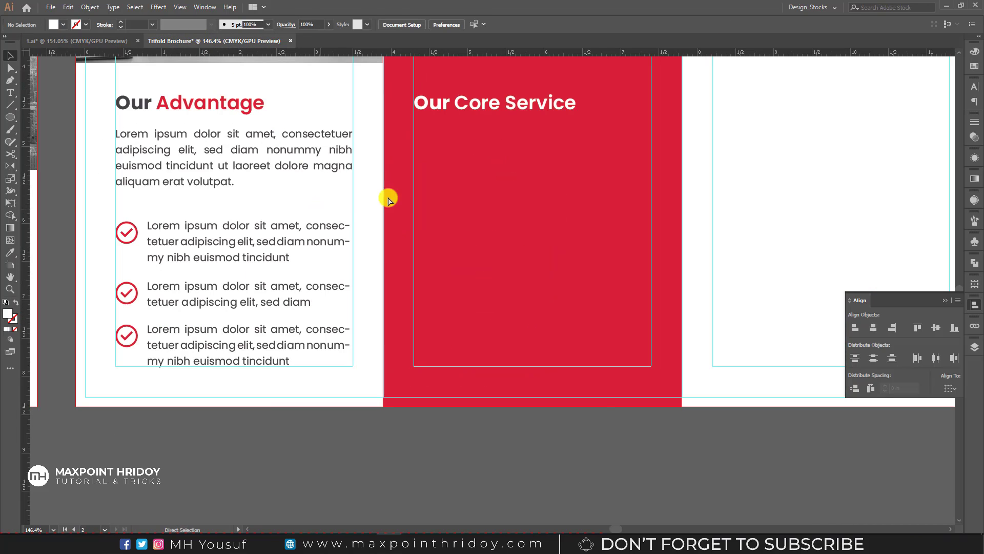
key(ctrl+v)
drag(451, 168, 471, 137)
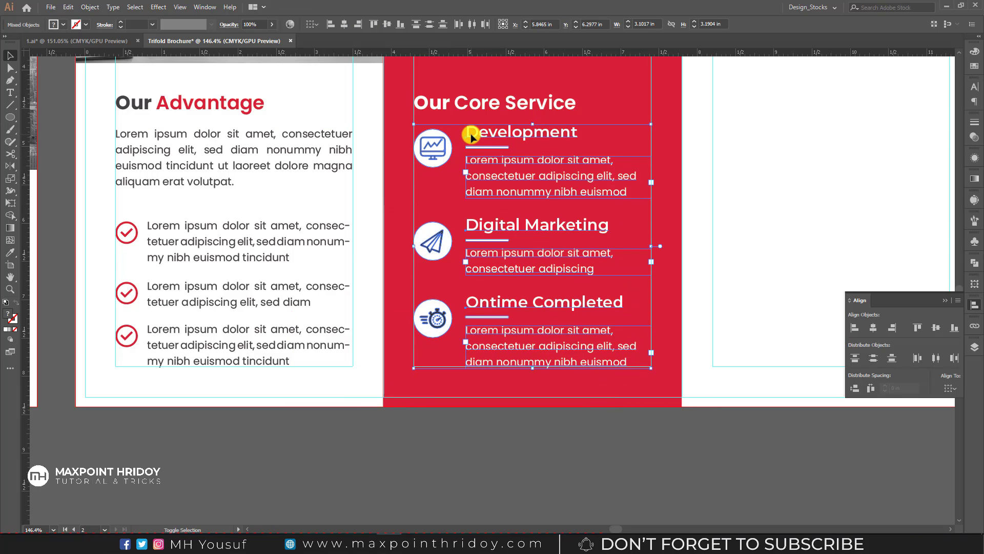
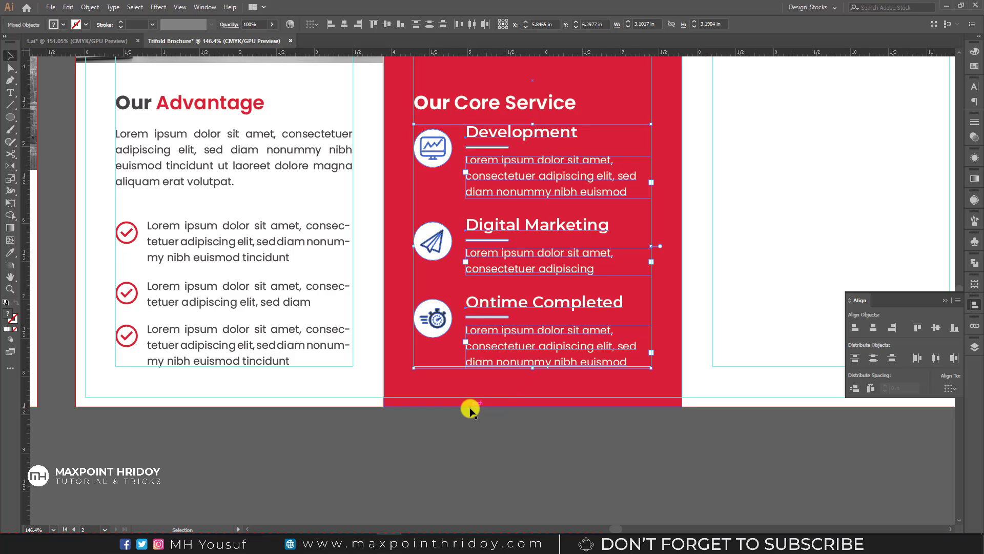
click(477, 445)
Step: Duplicate the clipped black-and-white meeting photo and align the copy to the bottom of the empty white panel
scroll(551, 260, down, 5)
drag(603, 209, 410, 293)
scroll(465, 236, down, 1)
scroll(468, 228, up, 2)
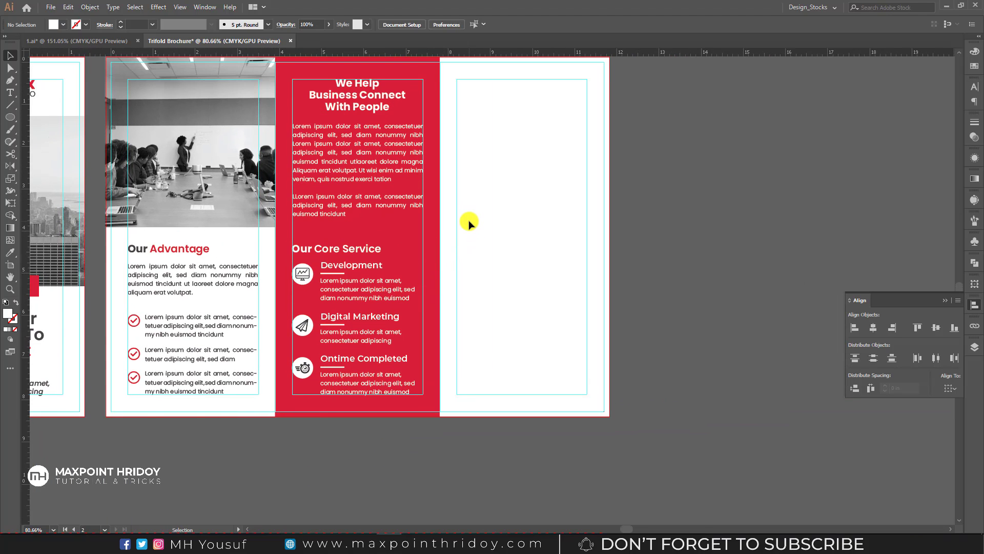
scroll(461, 182, up, 2)
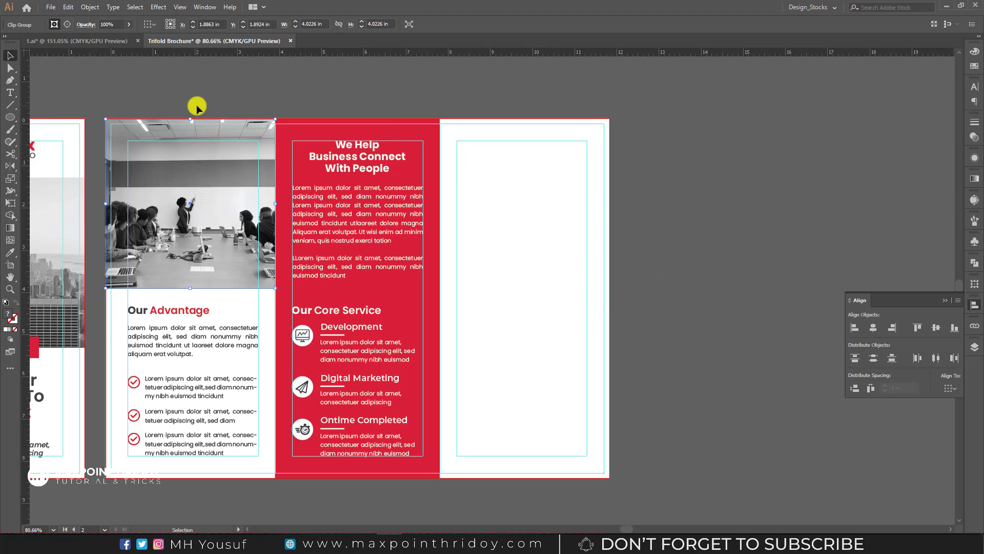
click(180, 205)
drag(164, 250, 501, 433)
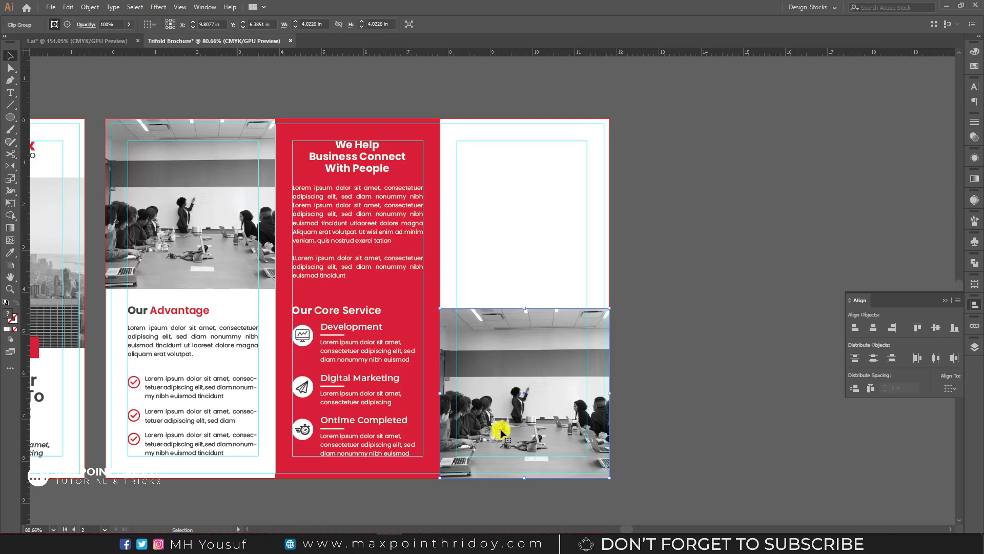
click(675, 285)
Step: Relink the image inside the duplicated frame to the photo "top-view-co-workers-planning-strategy_1098-2959"
key(a)
click(539, 364)
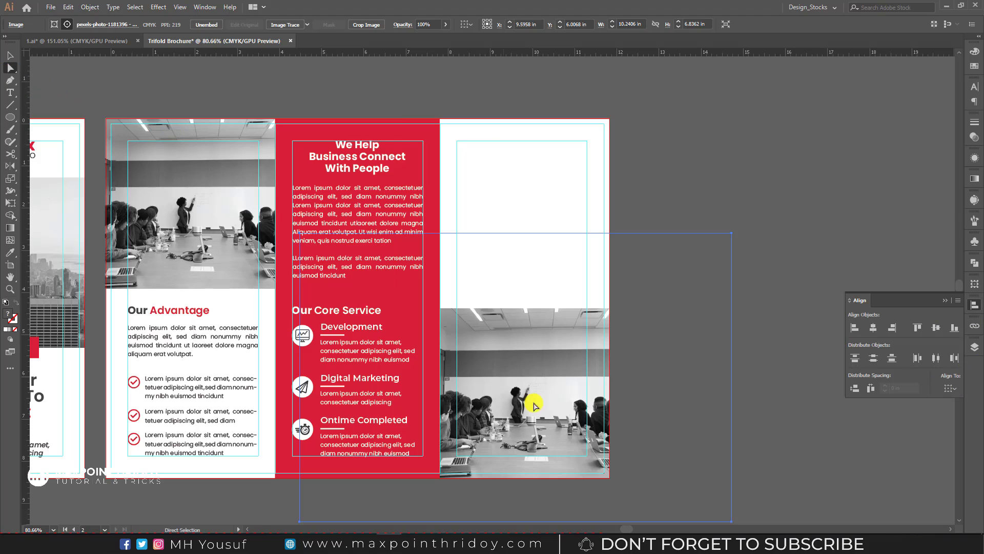
click(979, 329)
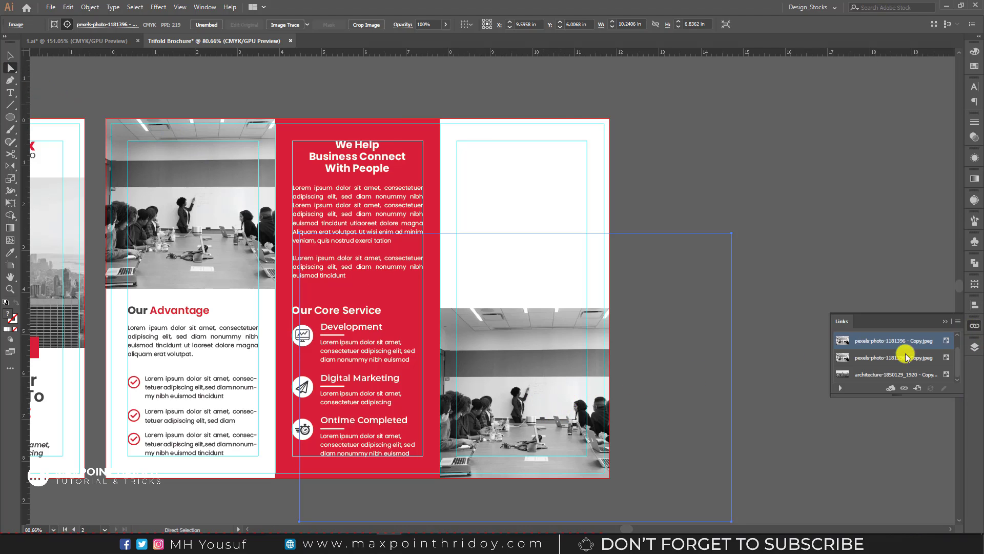
click(904, 389)
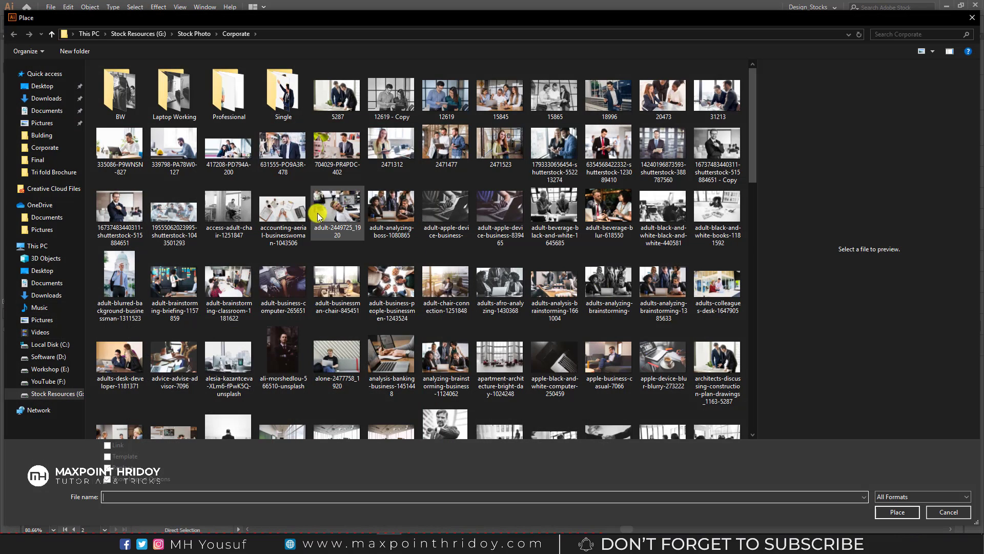
scroll(439, 334, down, 3)
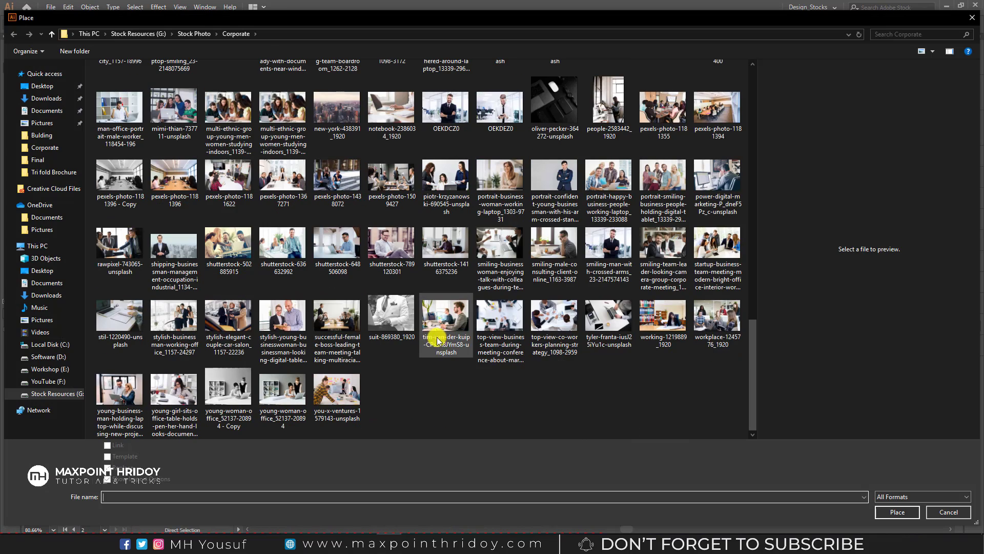
click(602, 318)
click(552, 322)
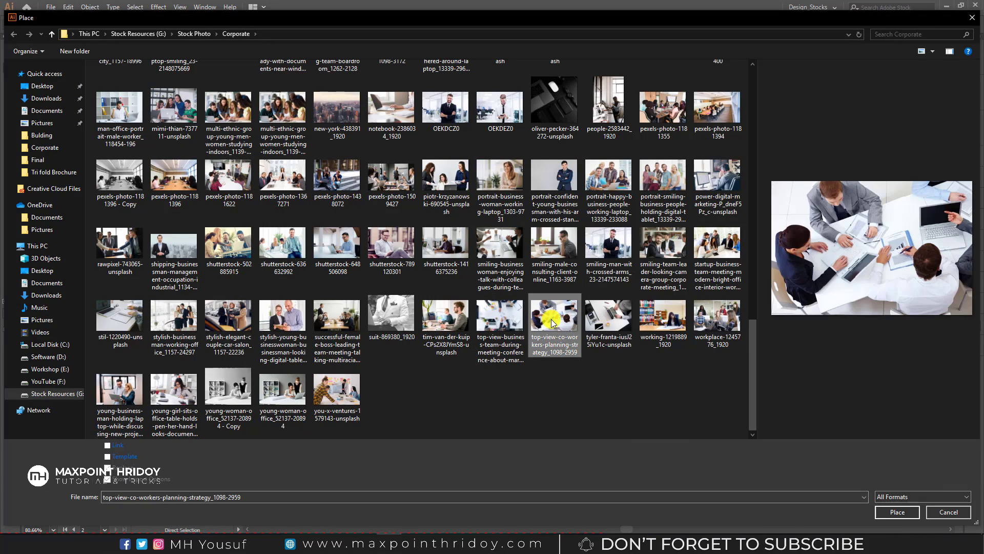
double_click(552, 322)
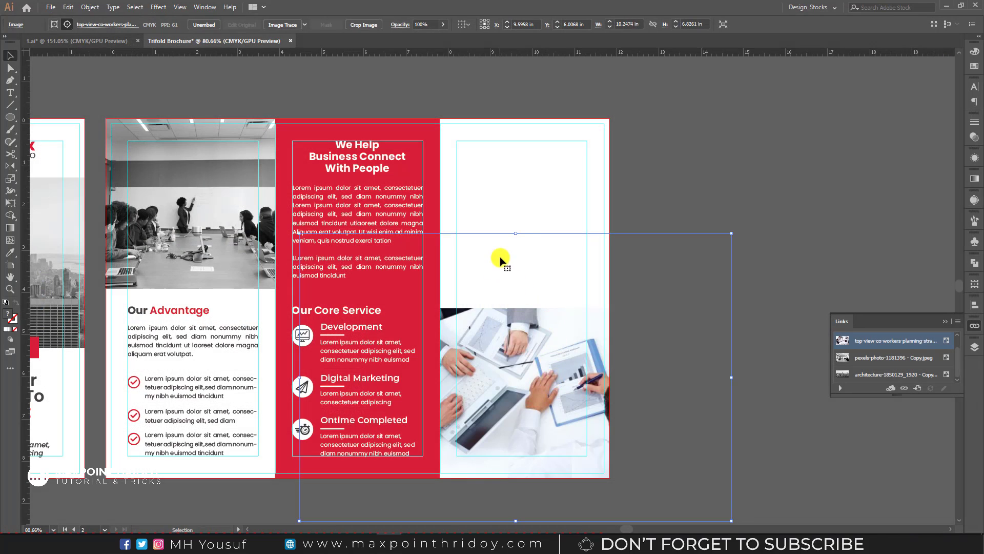
Step: Scale down the relinked photo and reposition it inside its frame so the co-workers around the table fill the crop
drag(511, 239, 521, 275)
key(a)
mouse_move(518, 374)
mouse_down()
mouse_move(497, 389)
mouse_move(516, 402)
mouse_move(519, 391)
mouse_up()
key(v)
drag(519, 508, 519, 480)
key(a)
drag(519, 376, 518, 379)
click(663, 340)
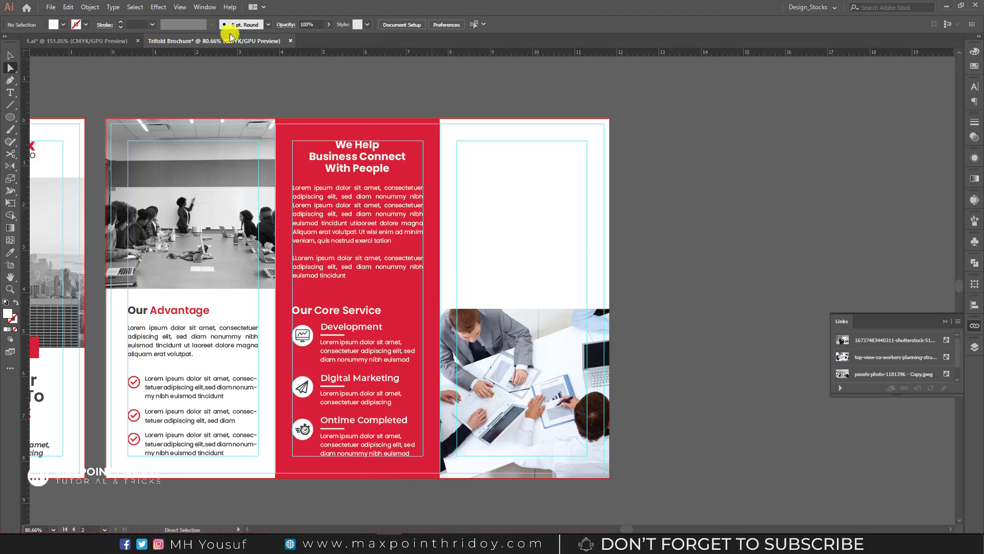
click(538, 340)
click(694, 272)
Step: Check the "Why Choose Us" text in Notepad and duplicate the "Our Advantage" heading to the top of the empty white panel
key(alt+Tab)
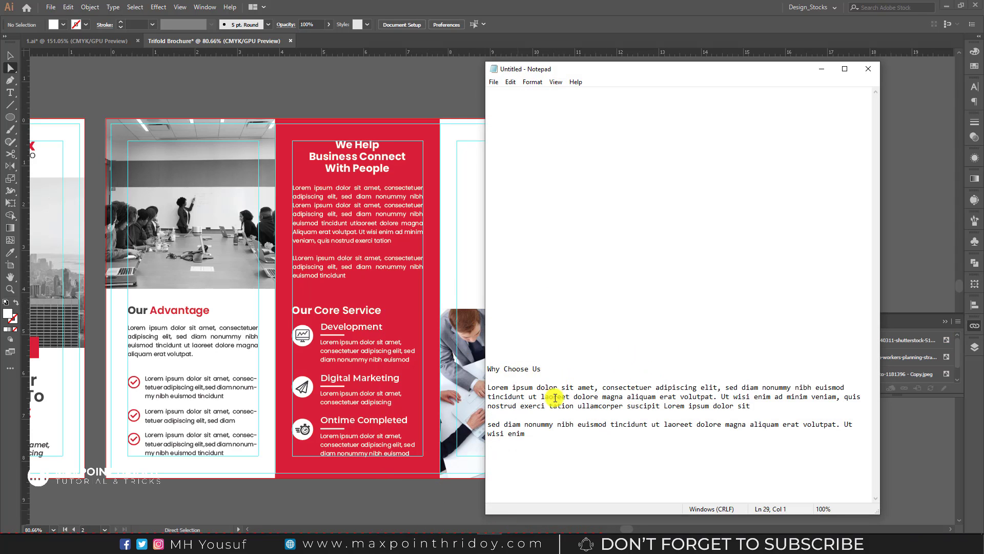
drag(551, 371, 475, 368)
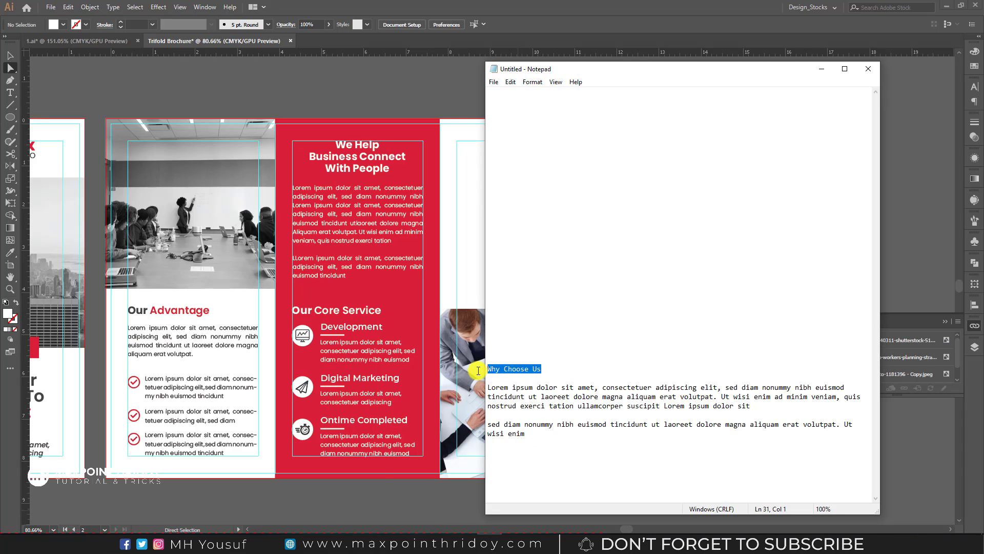
click(822, 69)
drag(203, 311, 517, 149)
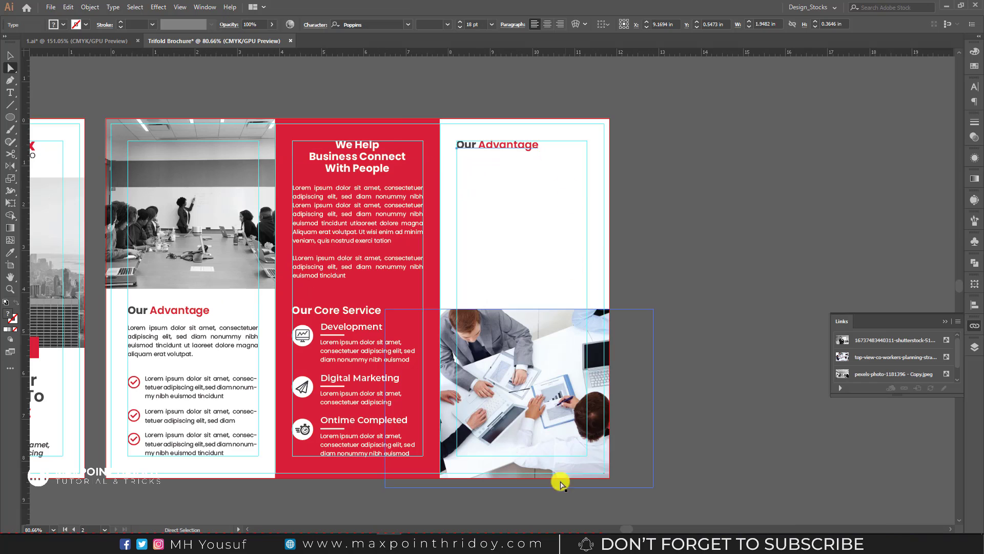
Step: Cut "Why Choose Us" from Notepad and replace the duplicated heading's text with it
click(492, 534)
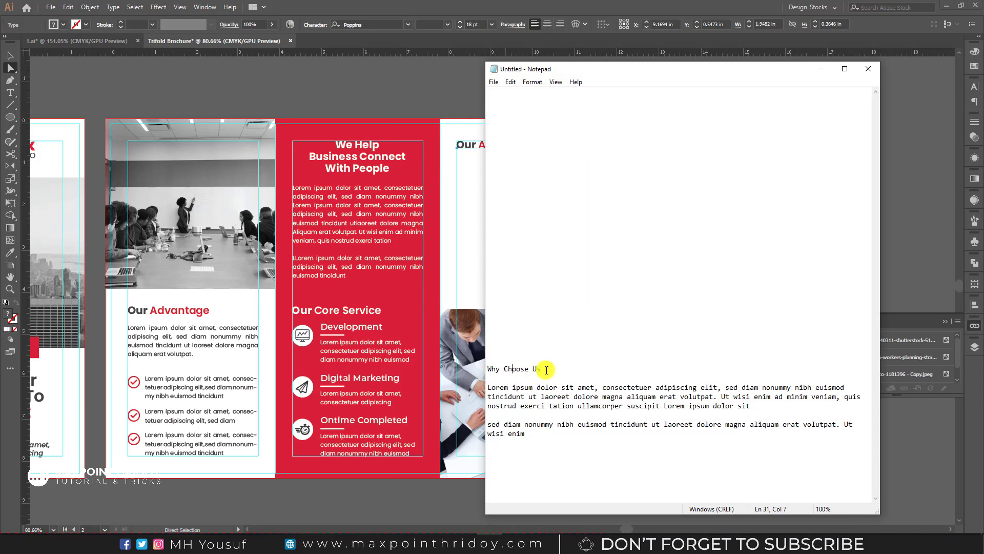
key(ctrl+x)
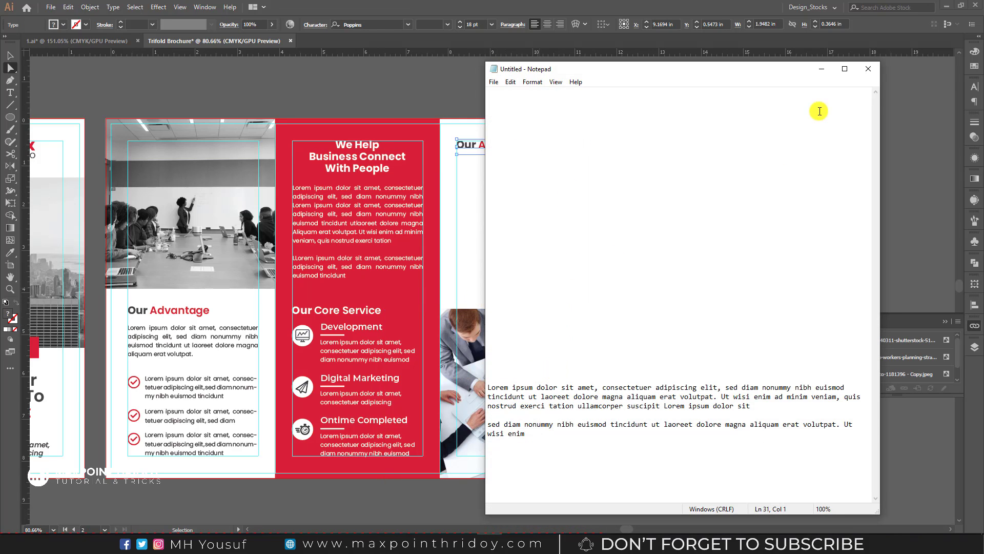
click(821, 69)
double_click(498, 142)
key(ctrl+a)
key(ctrl+v)
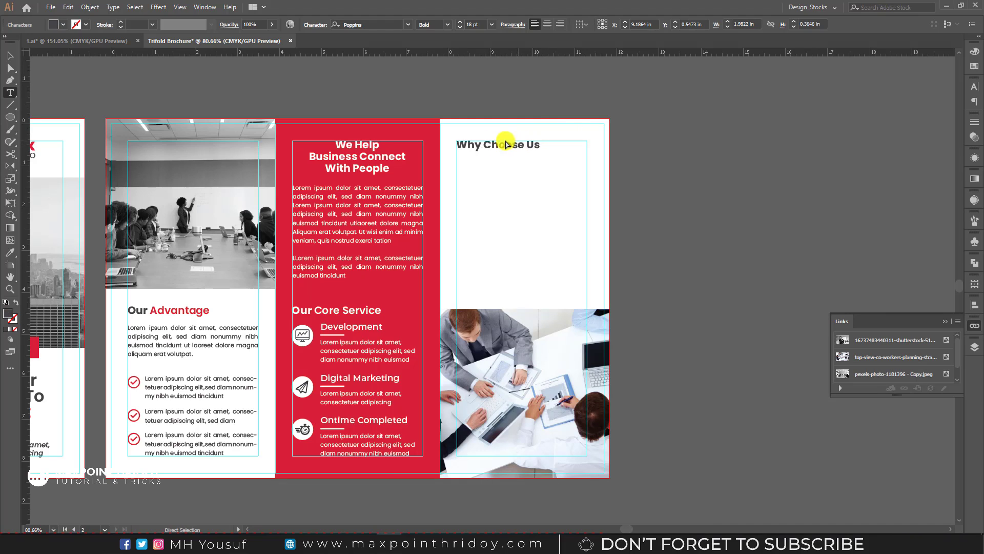
Step: Give "Choose Us" in the new heading the red text style of "Advantage" with the Eyedropper
drag(484, 144, 569, 143)
click(10, 251)
click(178, 306)
click(10, 55)
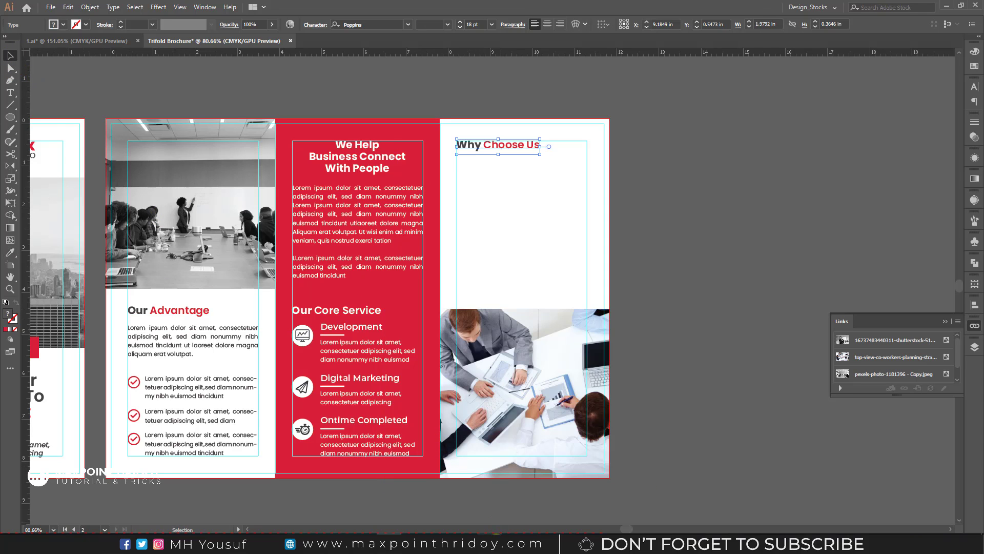
Step: Cut the first Lorem ipsum paragraph from Notepad and paste it into a new margin-wide text frame below "Why Choose Us"
click(497, 540)
drag(751, 406, 475, 389)
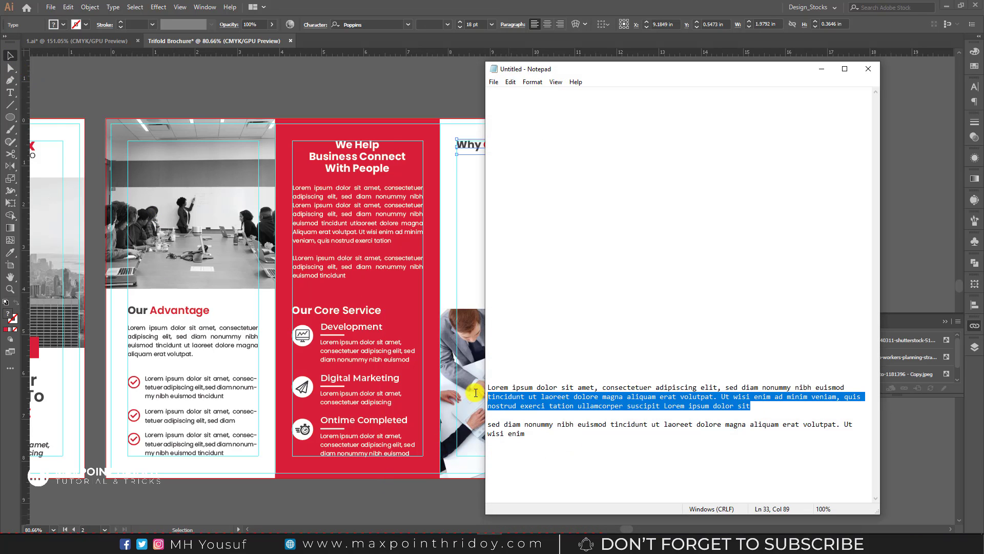
key(ctrl+x)
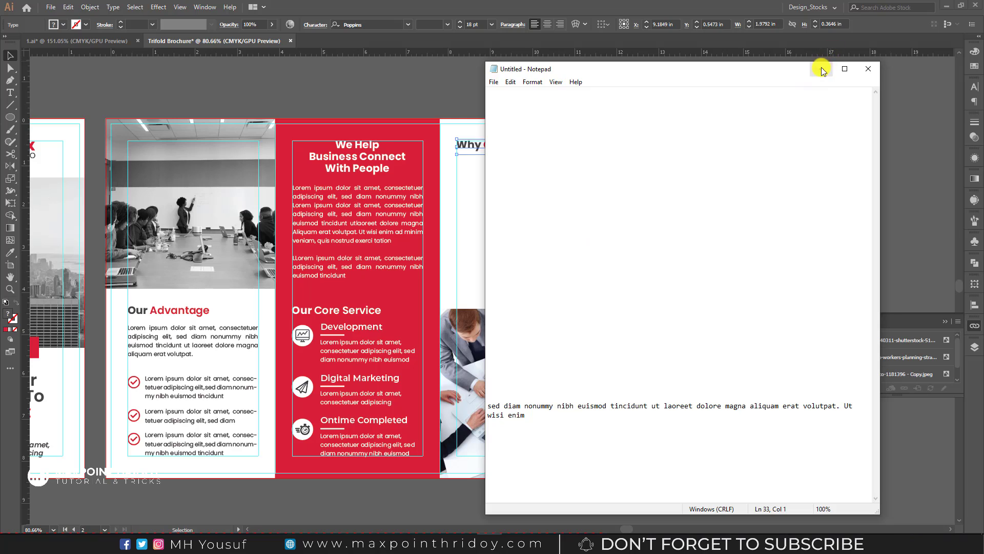
click(821, 69)
click(473, 193)
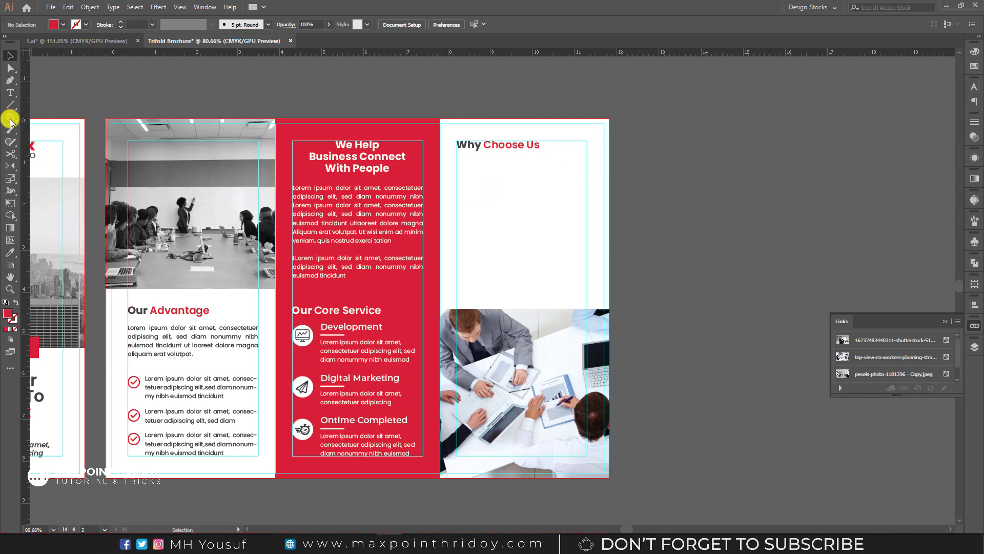
click(9, 91)
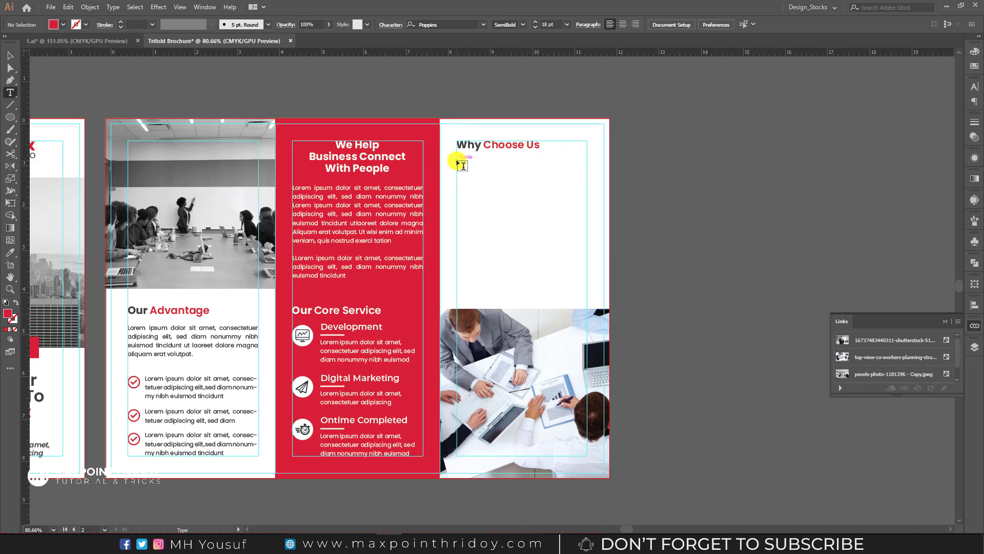
drag(457, 161, 588, 255)
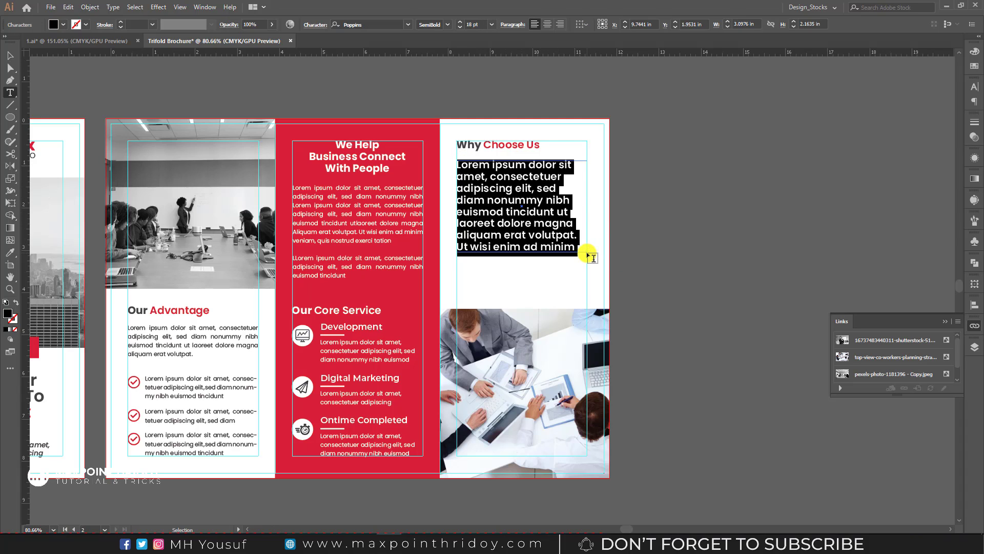
key(Escape)
key(ctrl+a)
Step: Match the new paragraph to the "Our Advantage" body text style with the Eyedropper and shorten its frame to fit the text
click(9, 252)
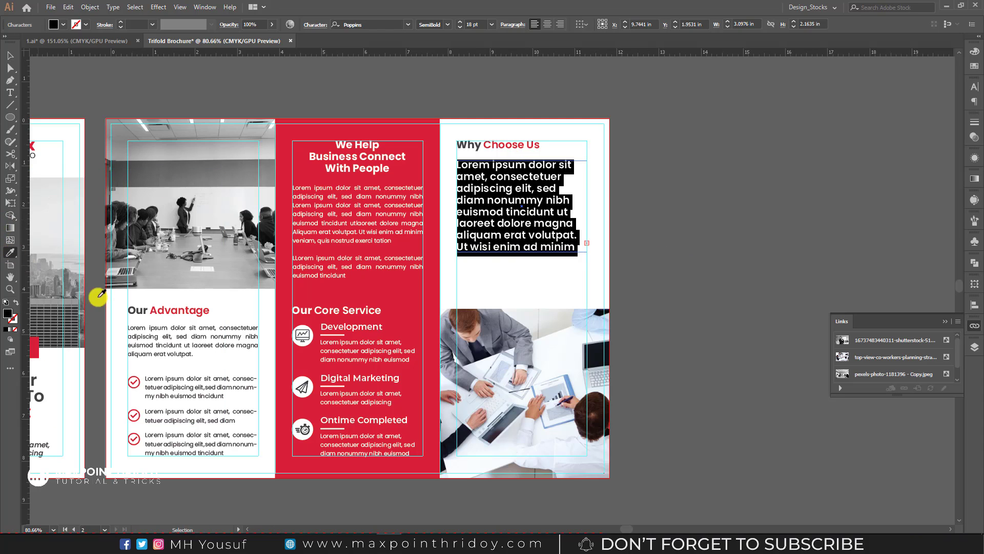
click(177, 327)
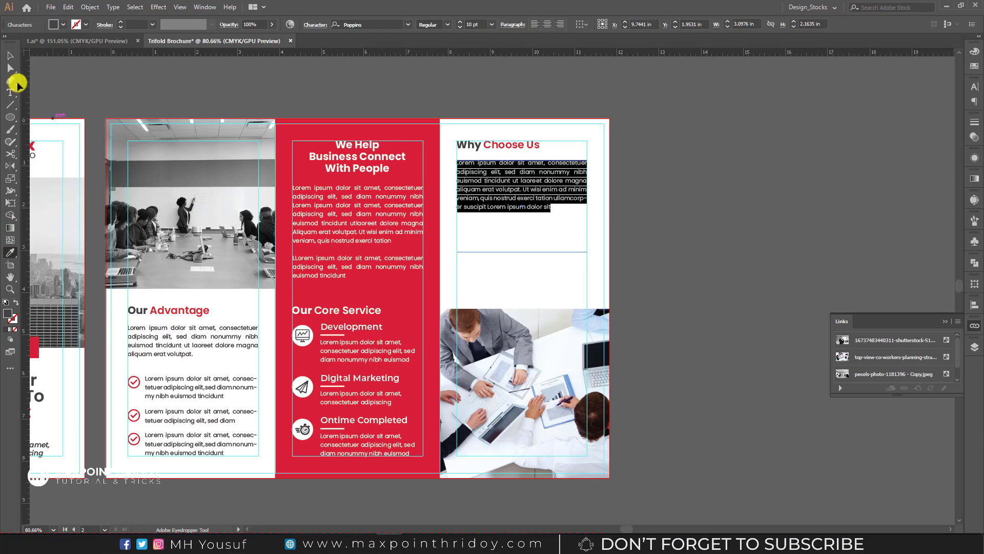
click(10, 55)
drag(522, 252, 522, 216)
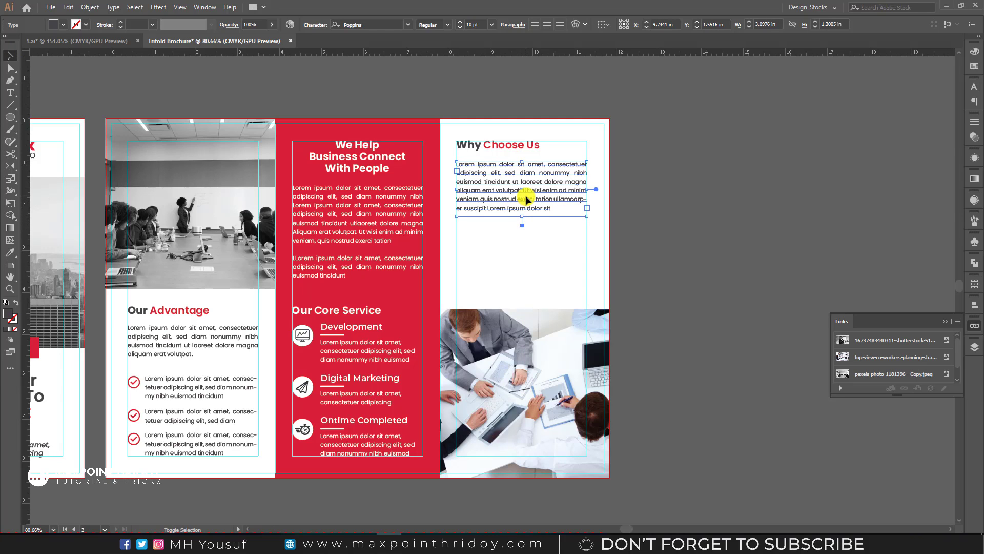
Step: Cut the remaining "sed diam nonummy nibh euismod tincidunt" paragraph from Notepad and return to the brochure
click(650, 226)
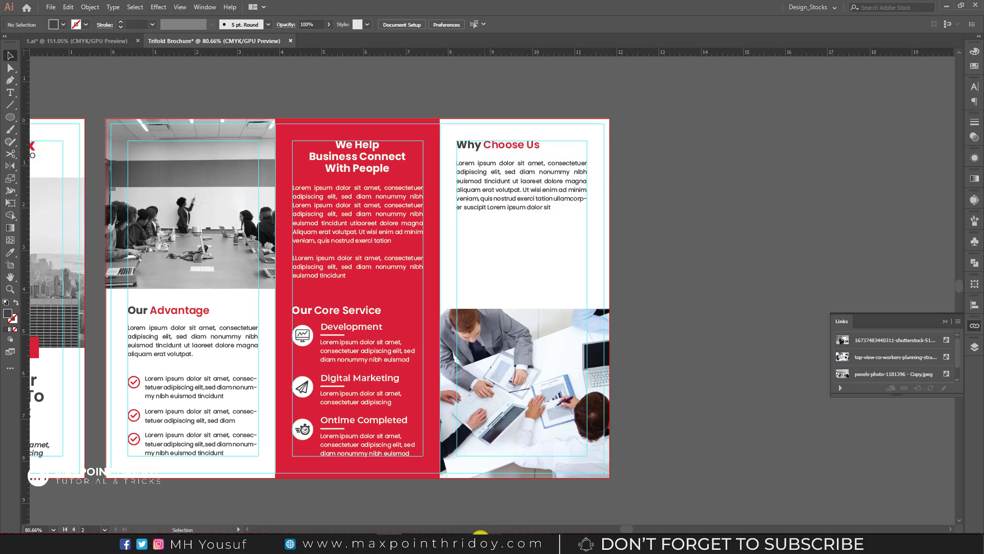
click(481, 542)
drag(536, 421, 481, 407)
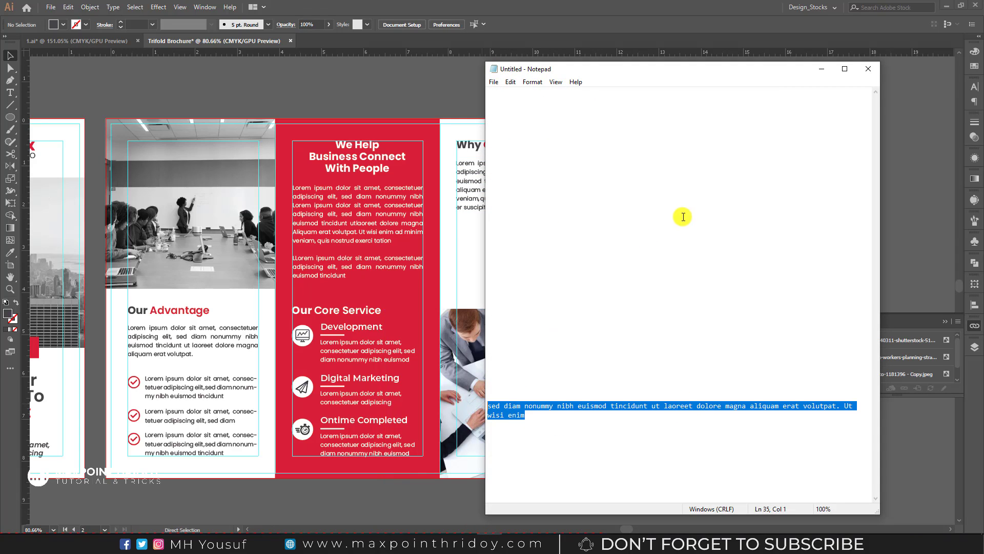
key(ctrl+x)
click(821, 69)
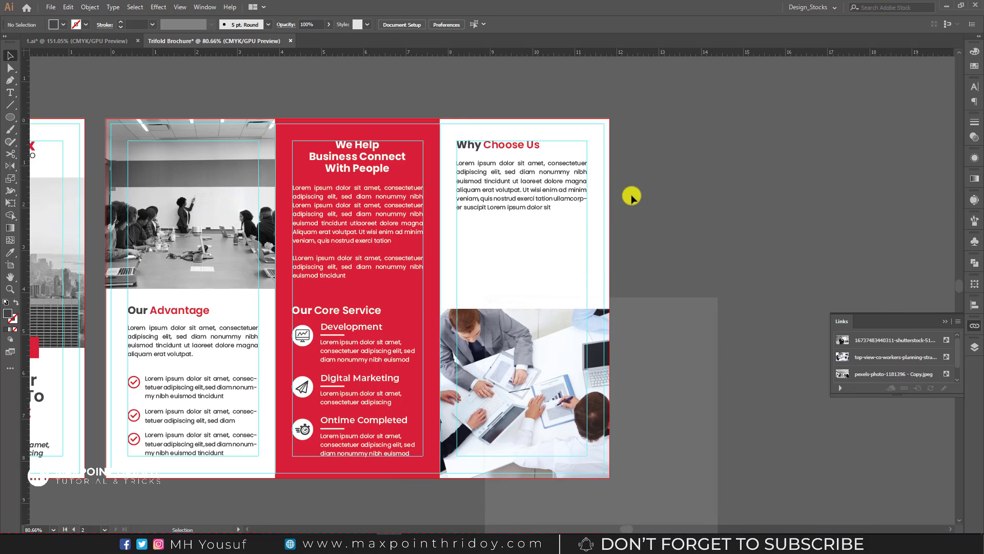
Step: Lengthen the "Why Choose Us" text frame, paste the cut text as a second paragraph after a blank line, and fit the frame to it
key(t)
click(553, 208)
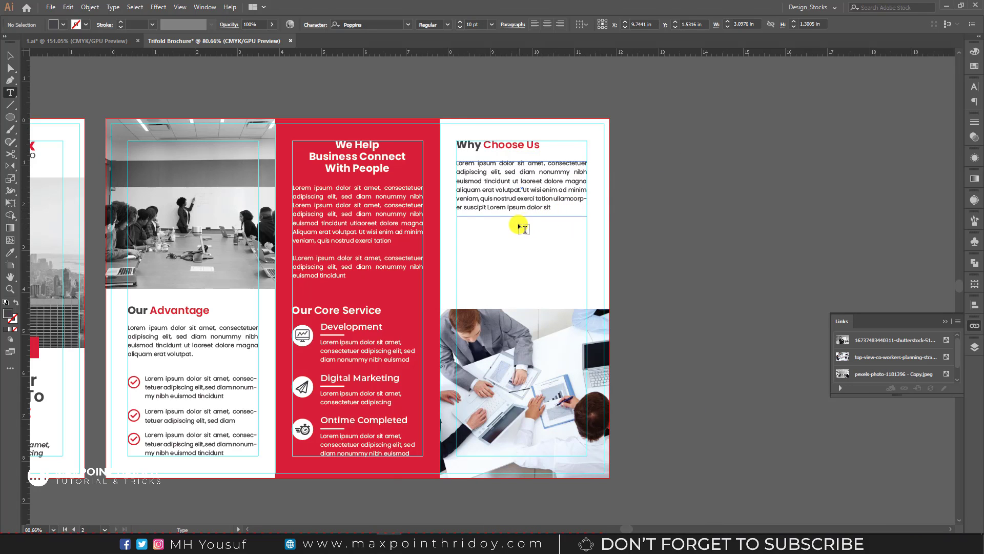
key(Escape)
drag(521, 216, 522, 263)
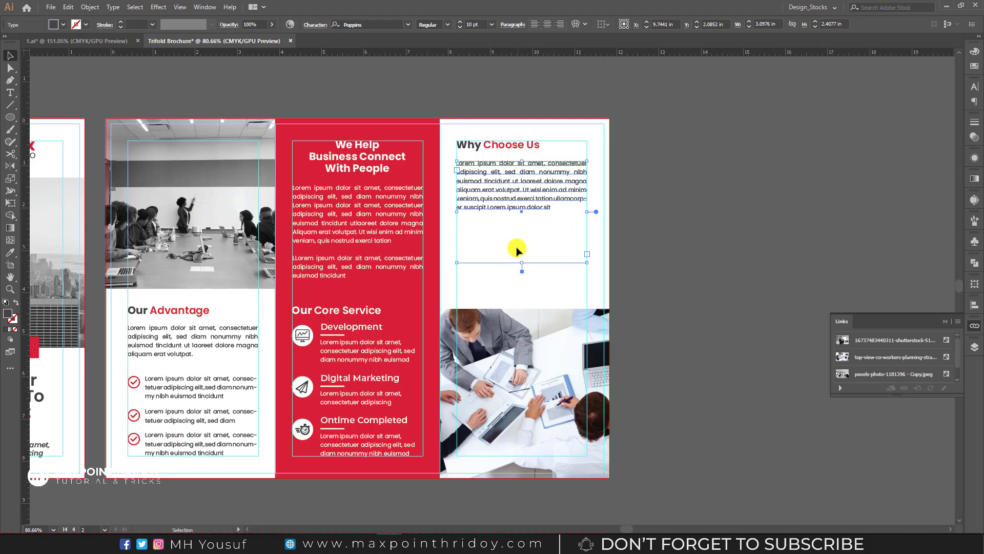
key(t)
click(541, 207)
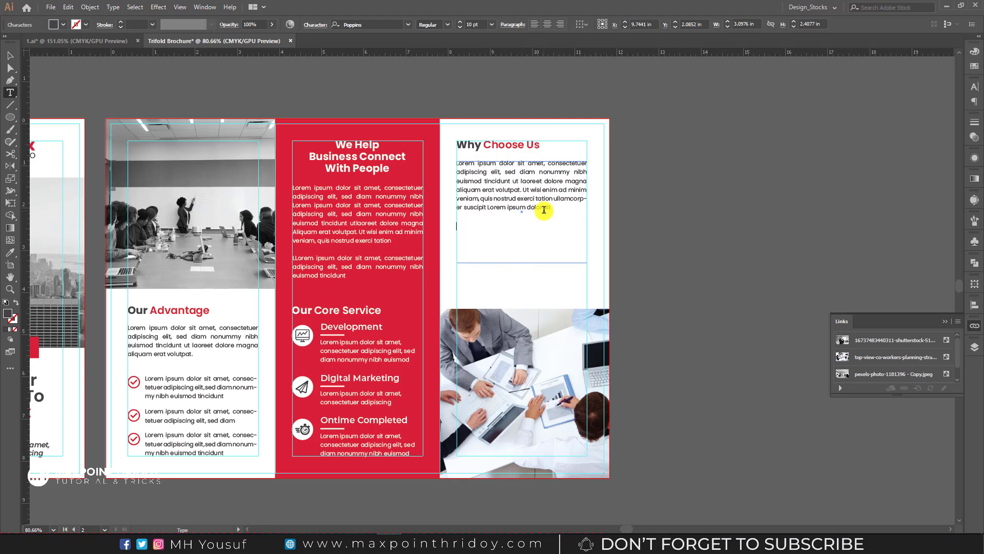
key(ctrl+v)
key(Escape)
double_click(523, 270)
click(523, 268)
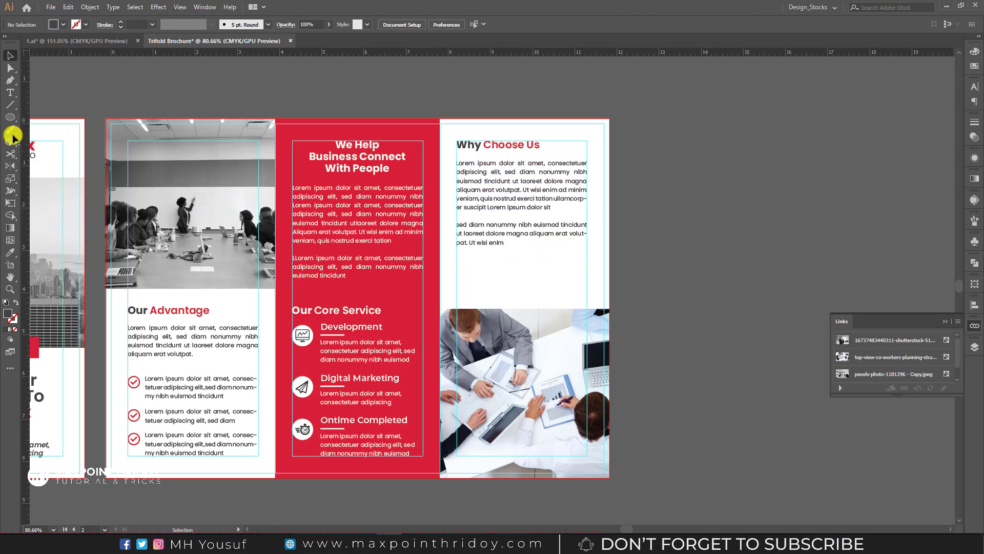
Step: Draw a circular bullet about 0.09 in wide at the inner margin guide below the second "Why Choose Us" paragraph
drag(9, 119, 35, 134)
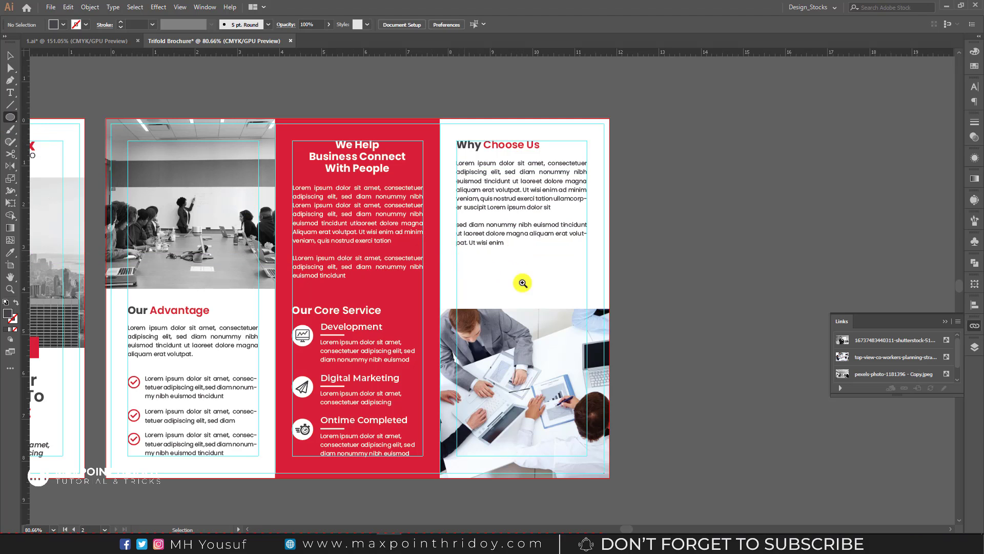
drag(467, 262, 533, 261)
drag(435, 242, 447, 254)
key(v)
Step: Copy "sed diam nonummy nibh euismod" from the second paragraph and place it as separate text beside the bullet, level with it
click(451, 156)
double_click(451, 157)
drag(437, 148, 758, 147)
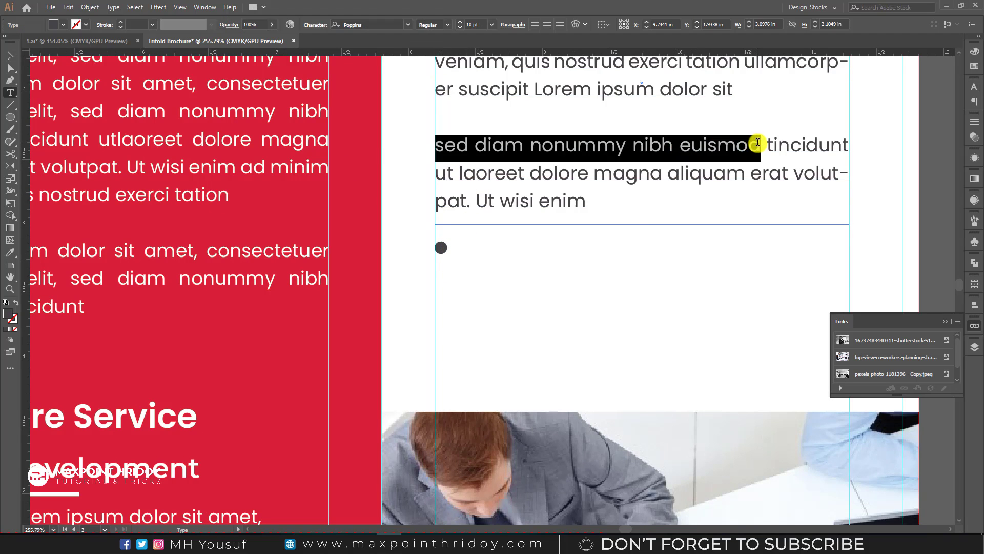
key(ctrl)
key(ctrl+c)
click(531, 273)
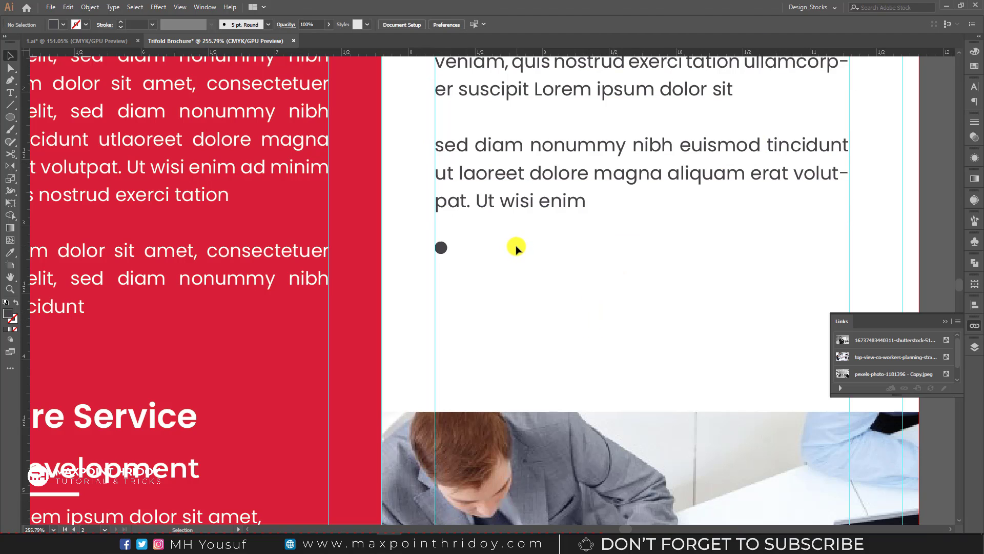
key(ctrl+v)
drag(456, 281, 589, 251)
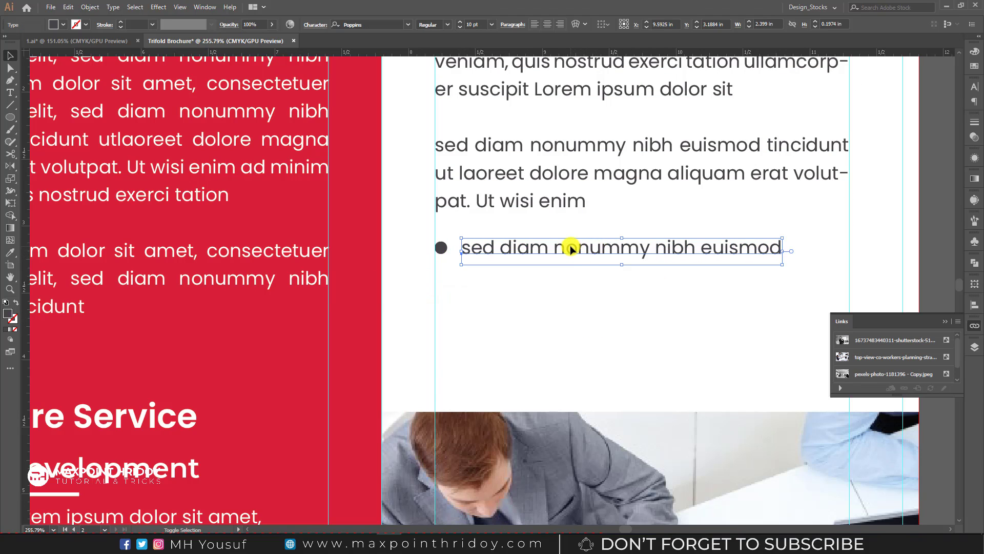
key(Up)
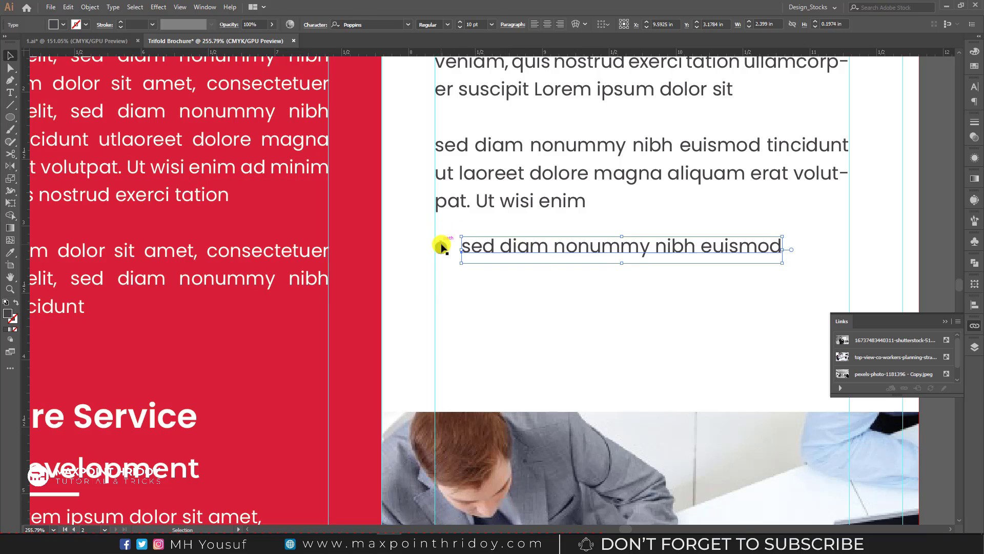
Step: Color the circular bullet with the brochure's red using the Eyedropper
click(441, 248)
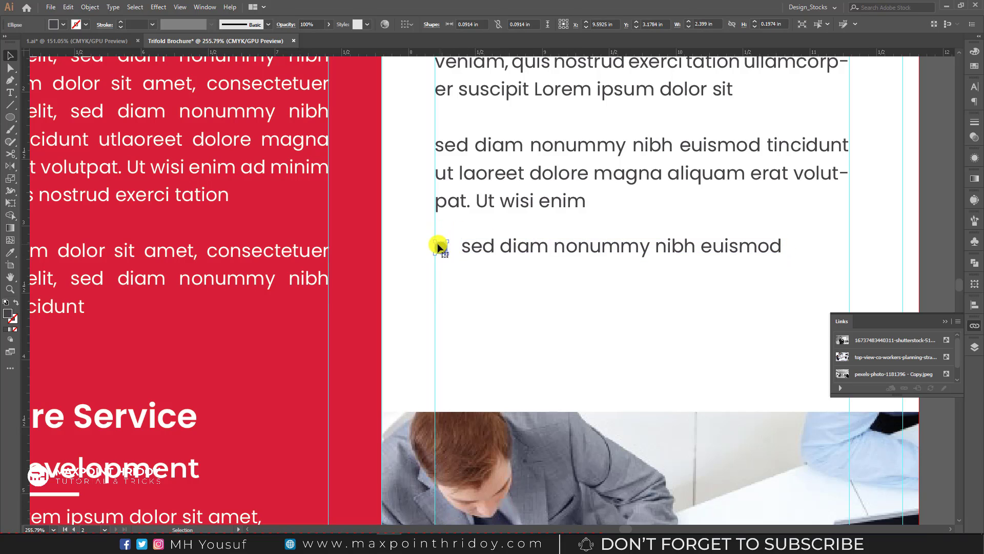
click(13, 252)
key(v)
Step: Duplicate the bullet and its text downward at equal spacing to make a four-row list
drag(424, 246, 504, 286)
key(ctrl+d)
key(ctrl+d)
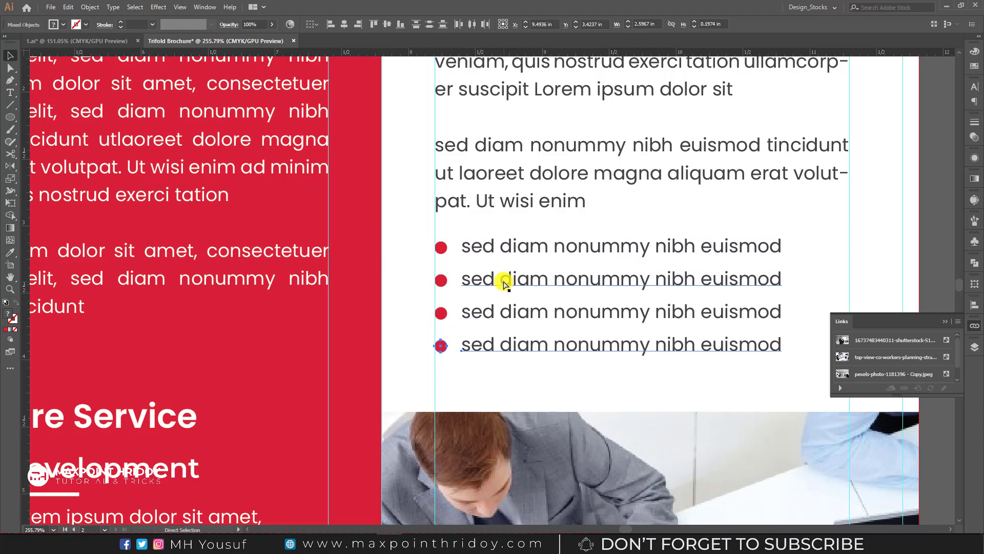
click(410, 327)
Step: Check the bullet list in the reference document 1.ai and change the second bullet's text to "sed diam nonfdfadf"
scroll(589, 280, down, 3)
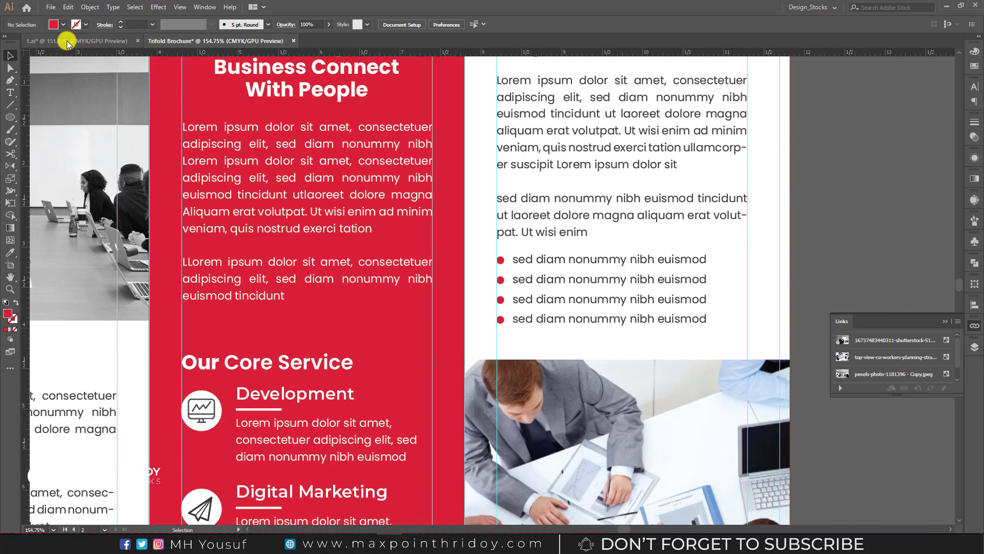
click(67, 43)
scroll(536, 154, down, 2)
drag(536, 154, 502, 280)
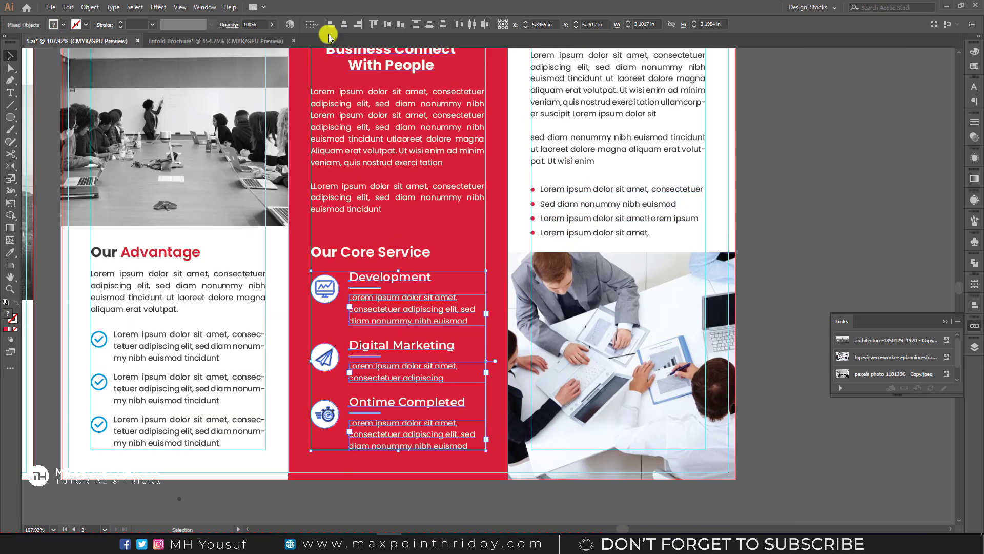
click(230, 42)
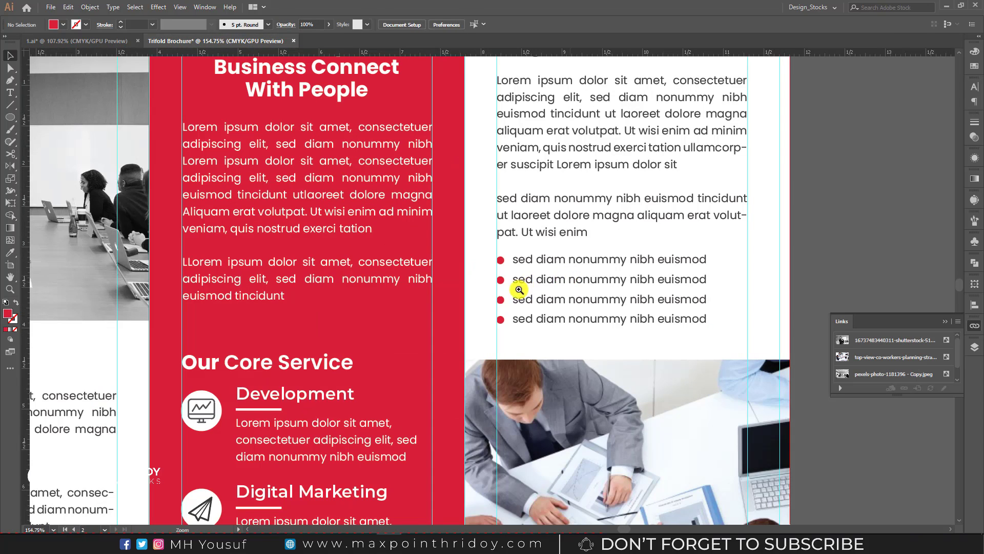
scroll(532, 284, down, 3)
drag(532, 283, 555, 270)
text(t)
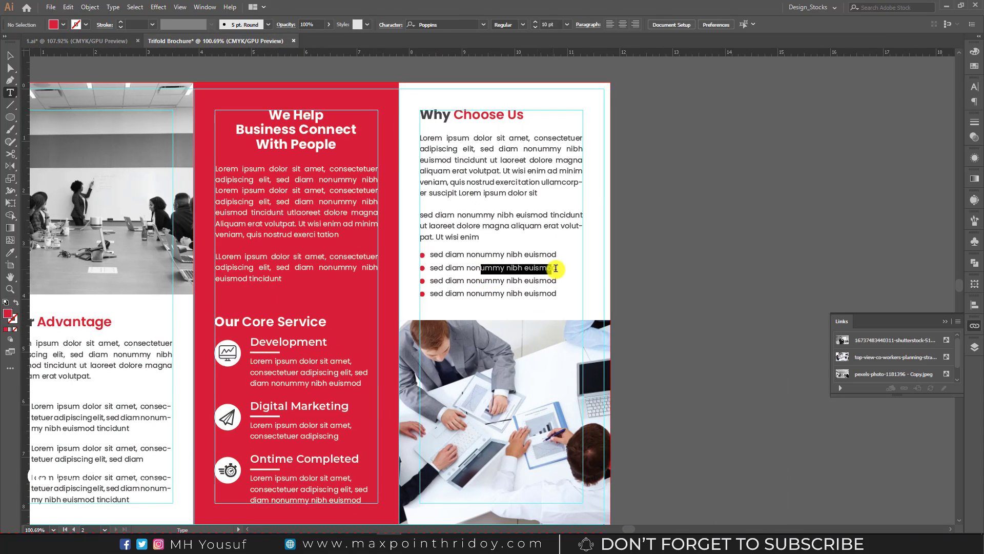
text(fdfadf)
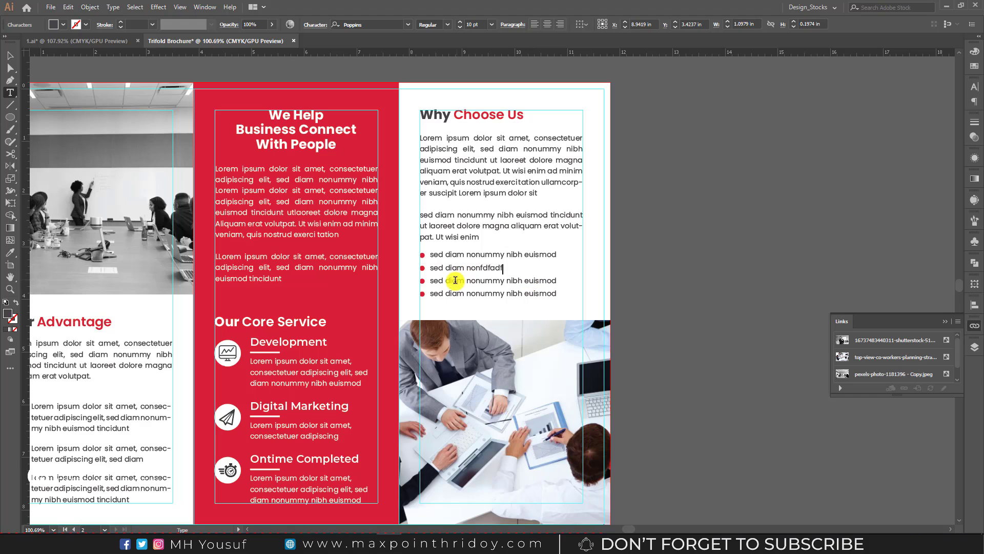
Step: Replace the third bullet's text with the "Lorem ipsum" placeholder text
triple_click(460, 281)
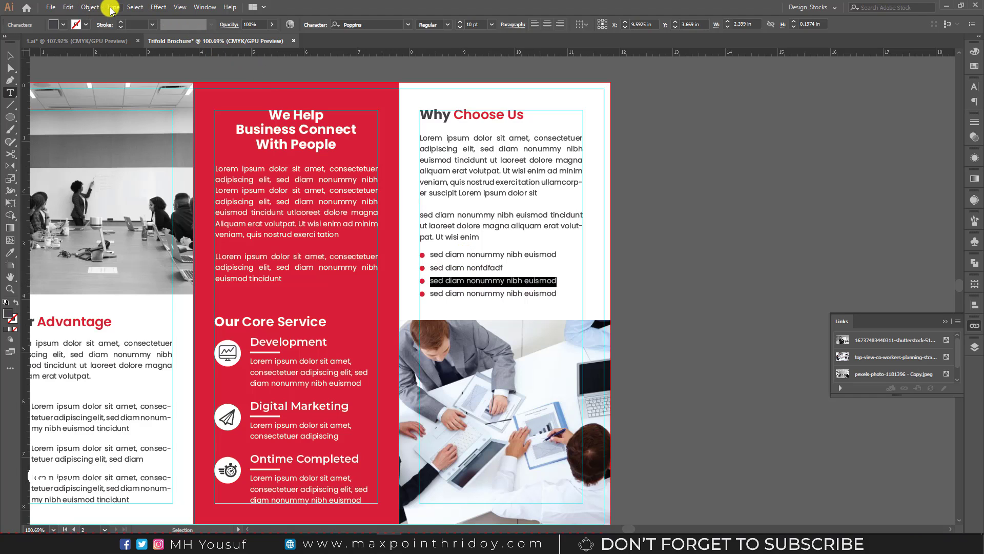
click(113, 8)
click(154, 247)
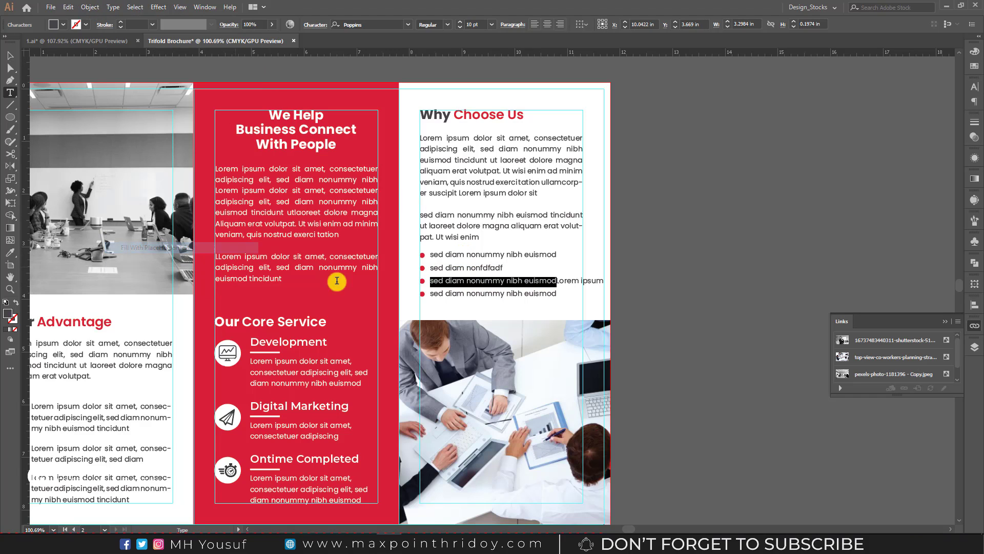
drag(556, 280, 419, 280)
key(BackSpace)
key(Escape)
click(670, 250)
Step: Hide the guides and review both finished sides of the brochure
drag(562, 274, 561, 298)
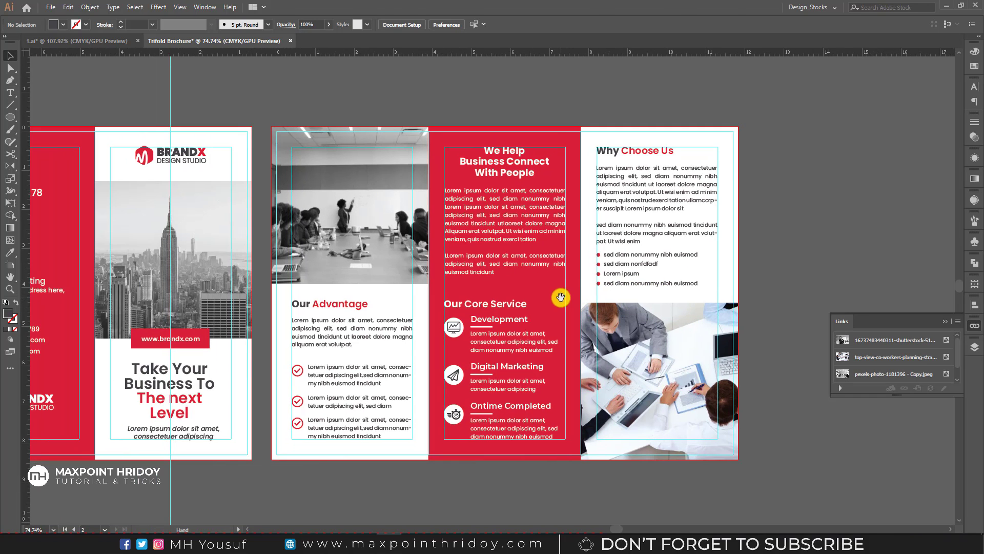
key(ctrl+;)
key(ctrl+shift+h)
drag(293, 251, 463, 237)
drag(583, 226, 387, 261)
drag(205, 243, 378, 226)
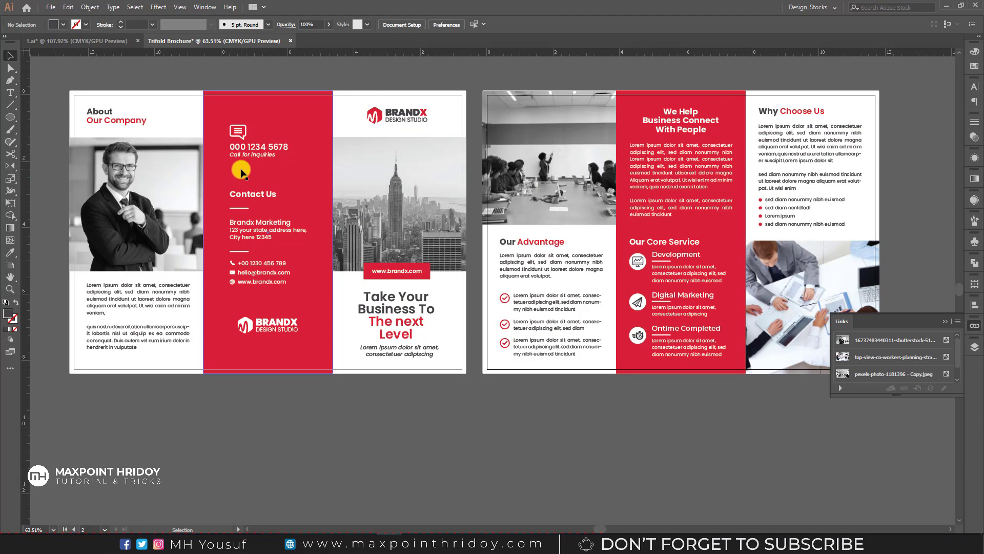
scroll(366, 152, up, 1)
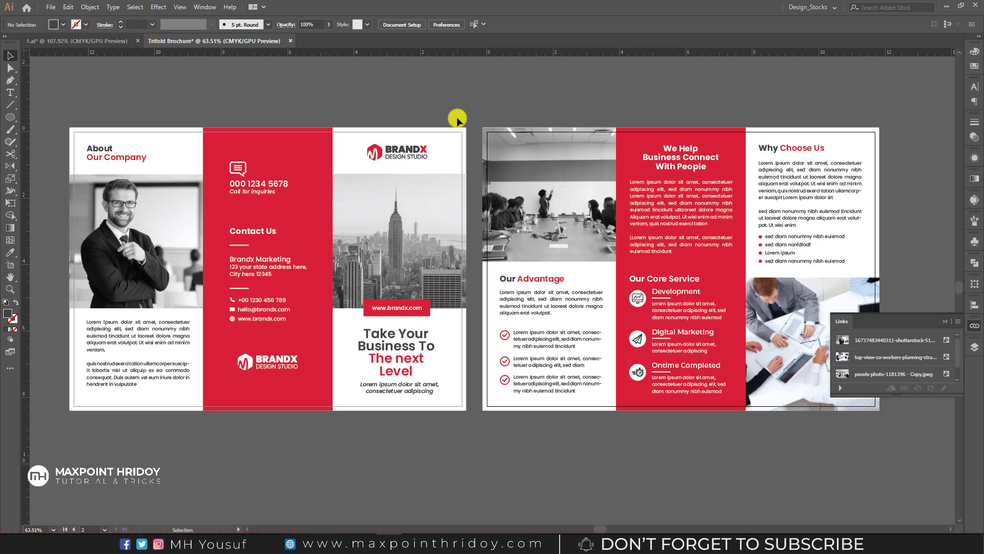
Step: Save the document as "Trifold Brochure" in Adobe Illustrator format in YouTube (F:) > Bangla Tutorial > Tri fold Brochure
click(51, 7)
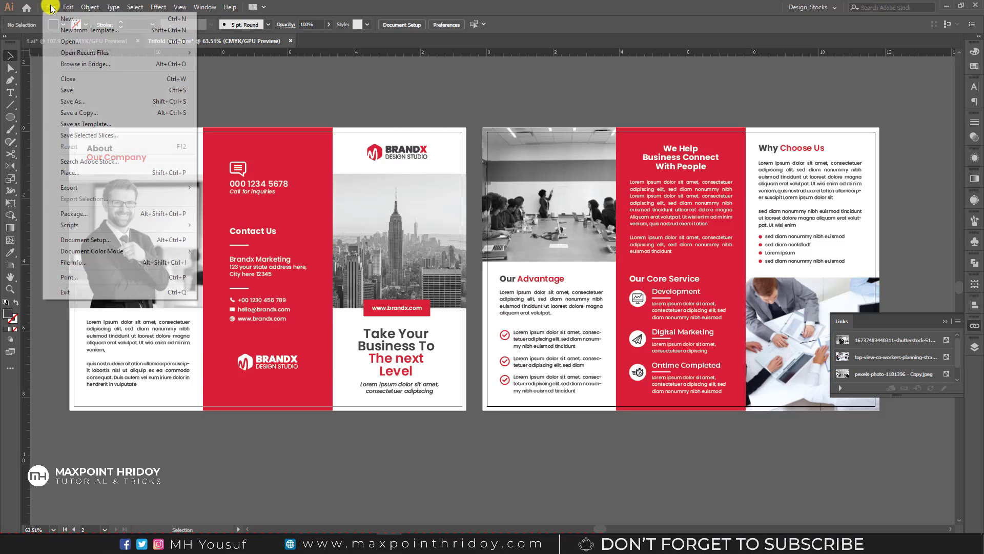
click(71, 101)
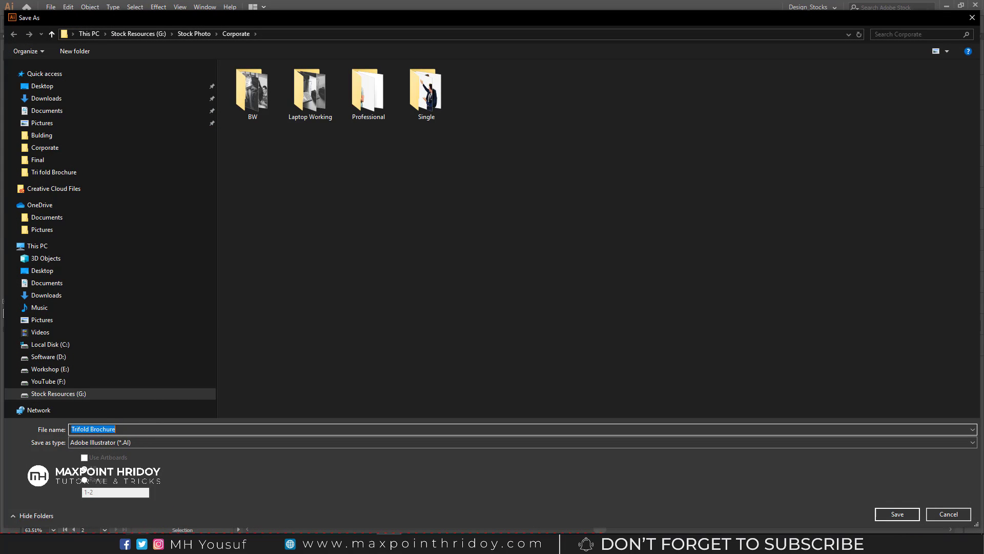
click(50, 381)
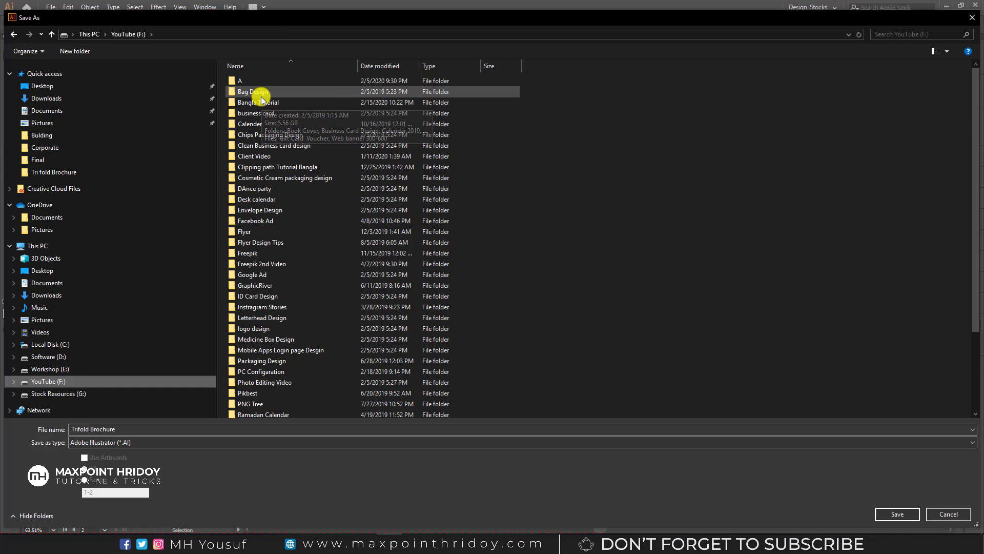
double_click(260, 103)
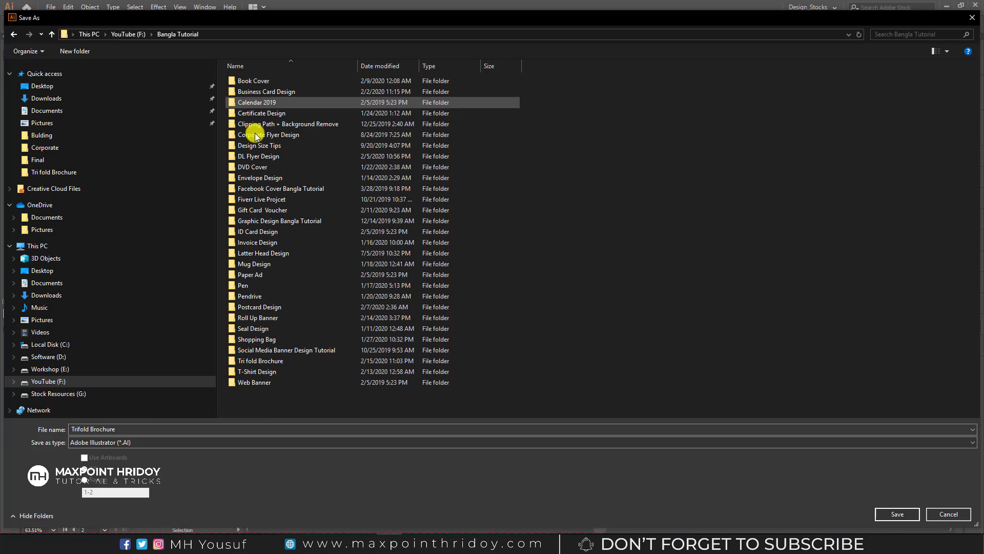
double_click(253, 360)
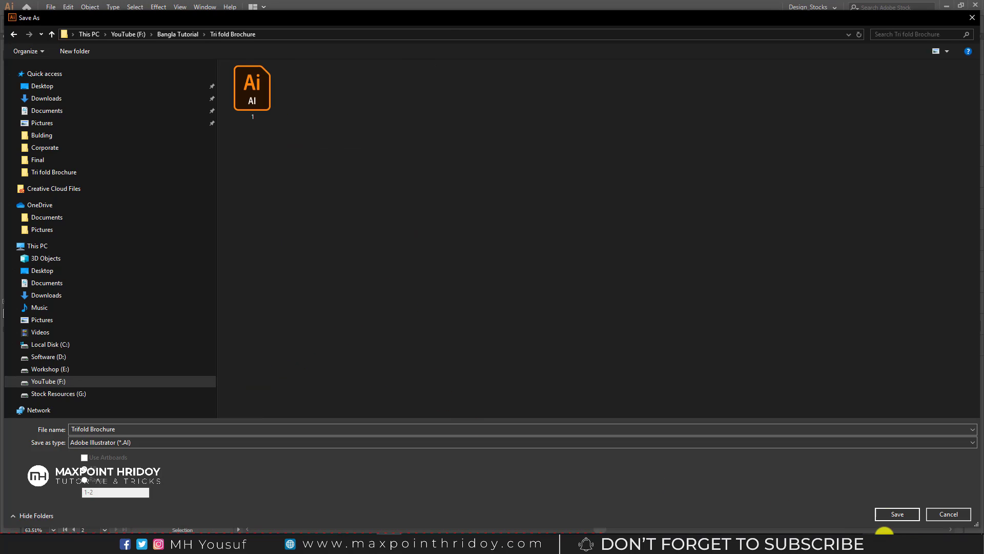
click(898, 515)
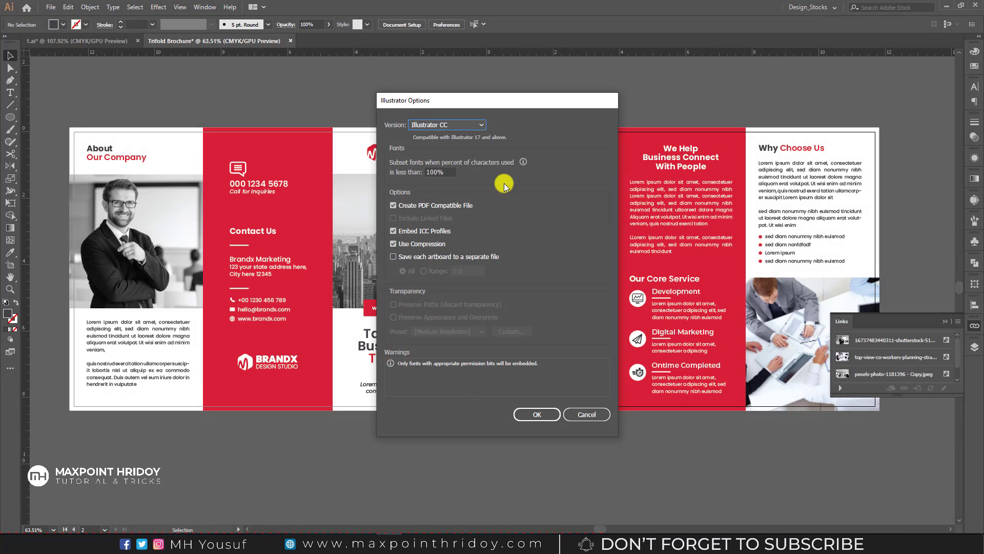
Step: Set the saved file's version to Illustrator CS6 and accept the Illustrator options
click(452, 125)
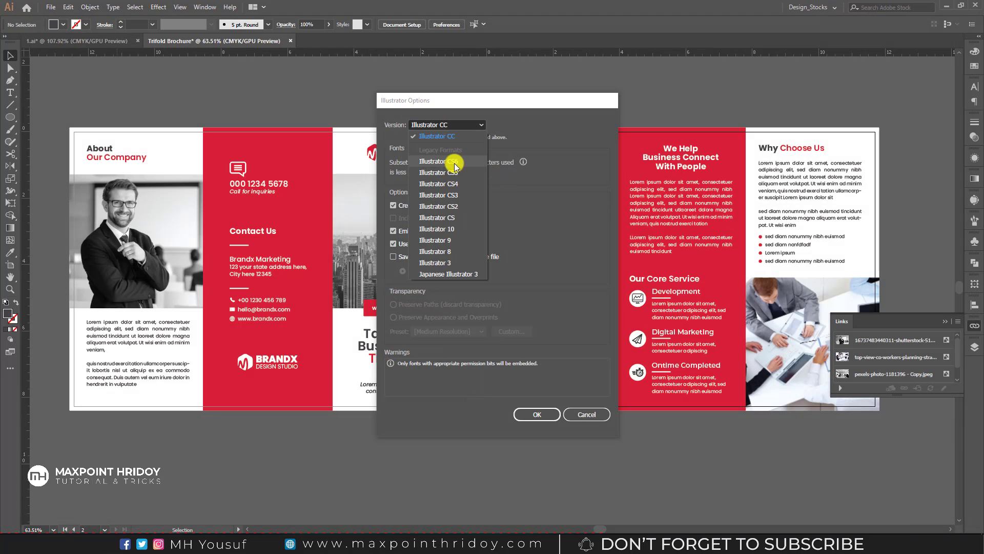
click(454, 164)
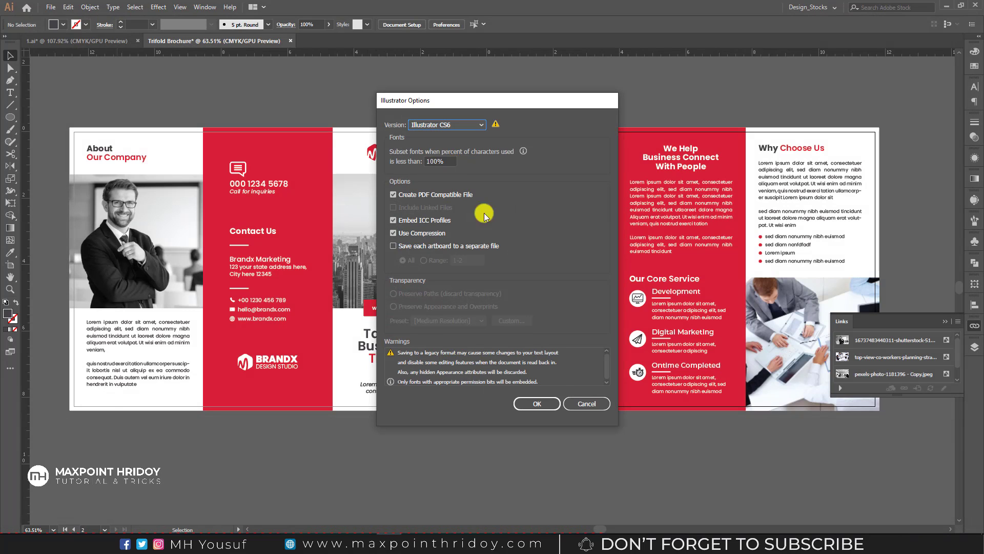
click(537, 404)
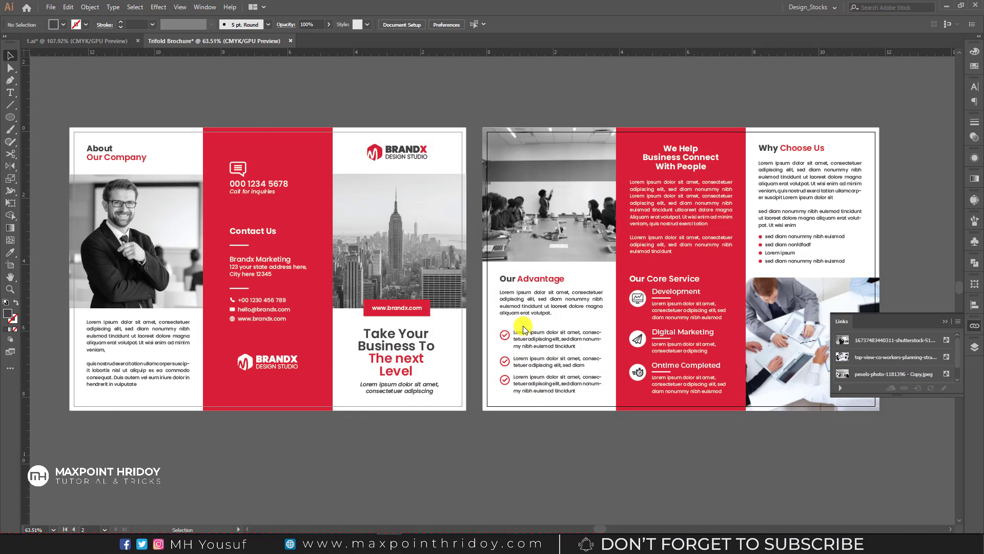
Step: Save the brochure under the name "Trifold Brochure" in Adobe PDF format in the Tri fold Brochure folder
click(51, 8)
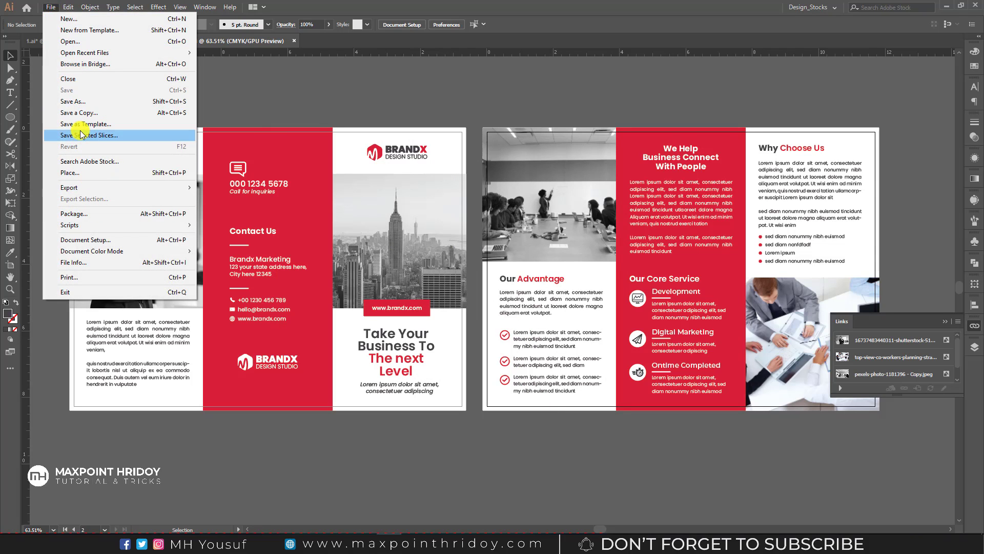
click(73, 101)
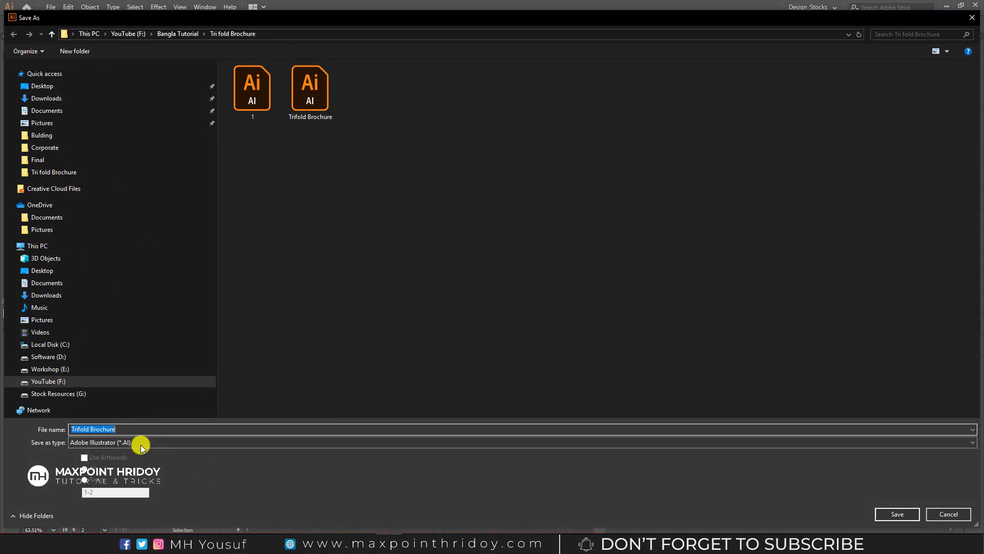
click(137, 441)
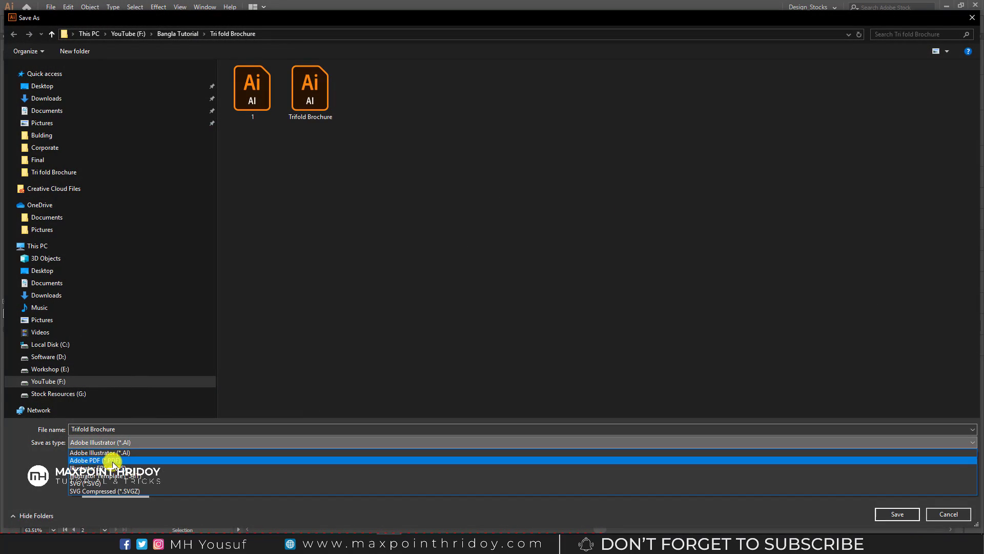
click(112, 457)
click(897, 513)
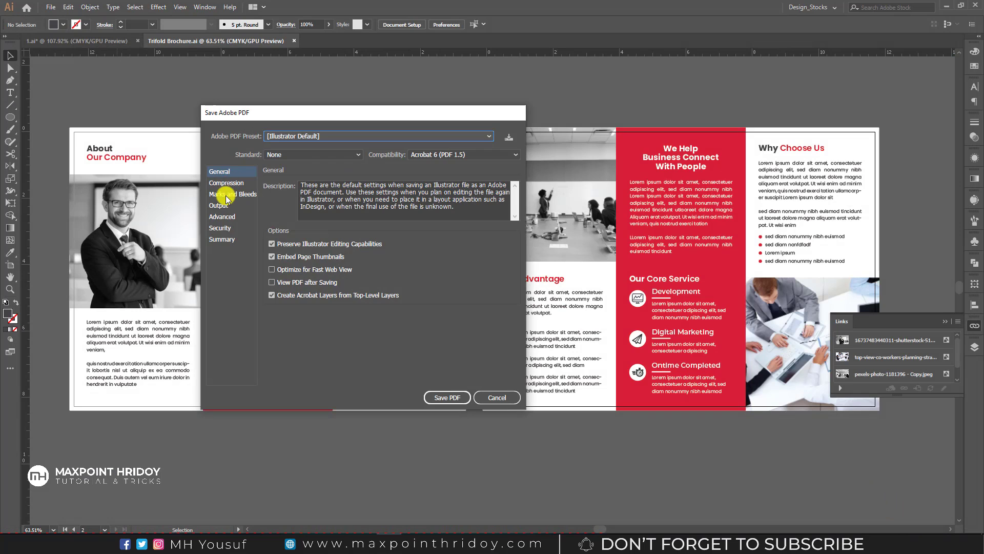
Step: Add trim marks to the PDF's marks and bleeds settings and save the PDF
click(221, 194)
click(291, 212)
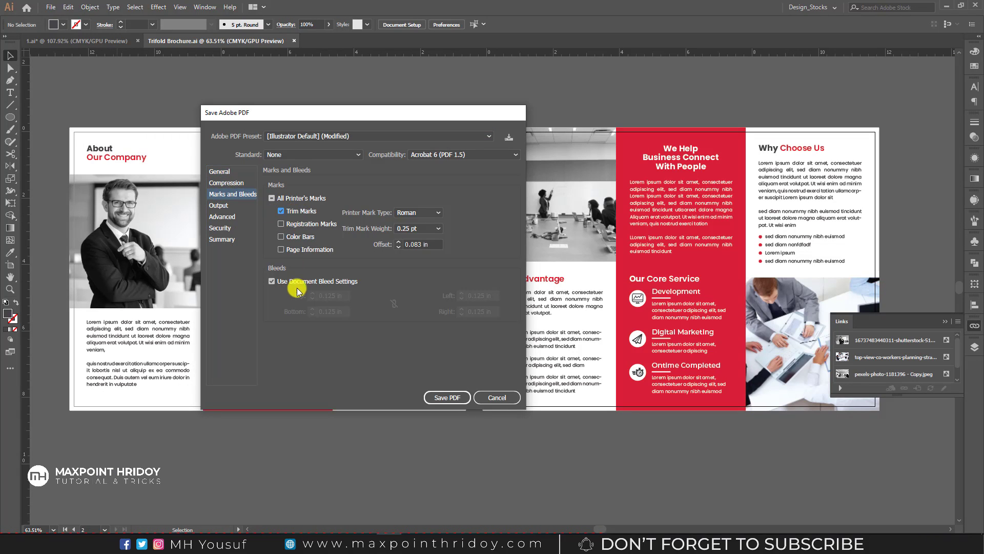
click(447, 397)
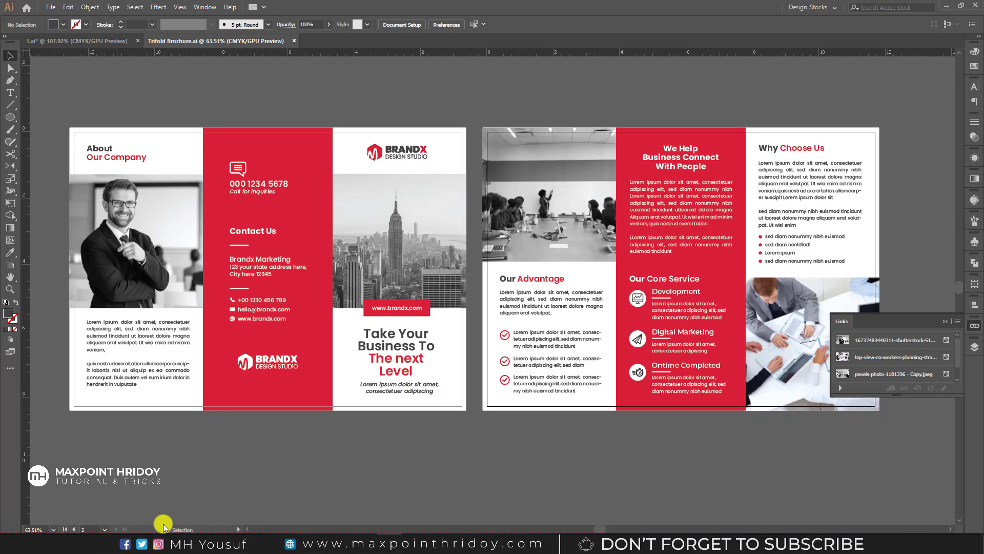
Step: Switch to File Explorer, open the Trifold Brochure PDF in Adobe Reader to check the pages and trim marks, and close it
scroll(130, 390, down, 1)
click(113, 544)
click(317, 148)
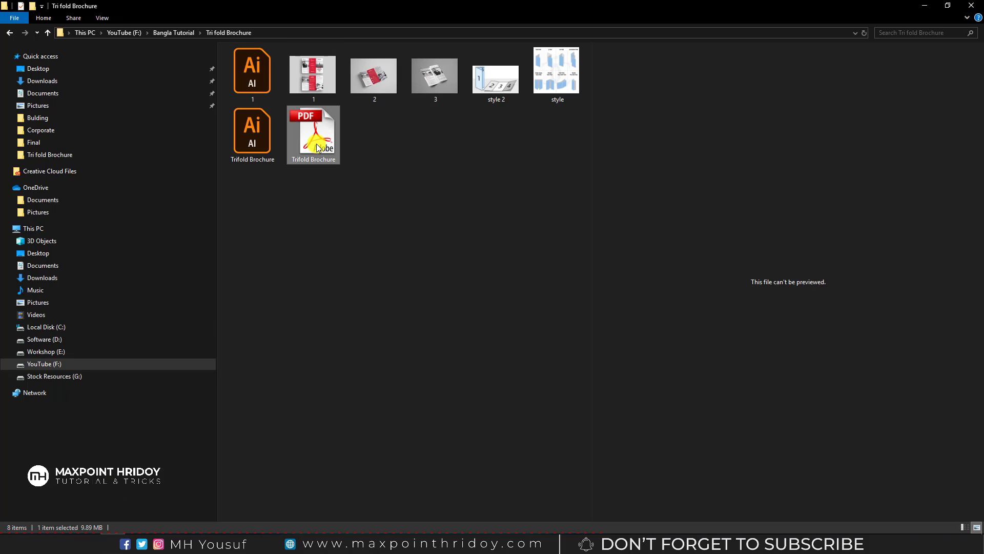
double_click(316, 147)
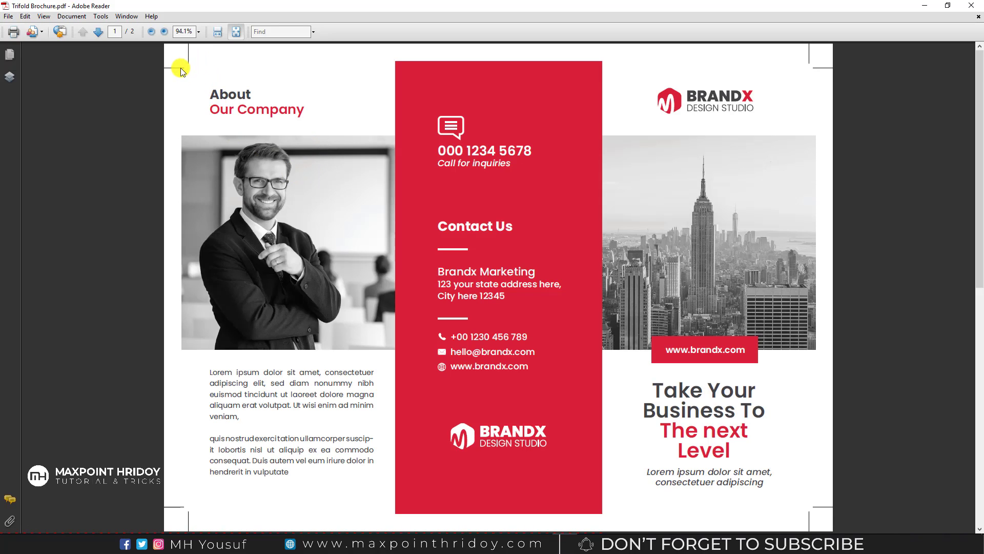
scroll(459, 252, down, 3)
scroll(492, 254, down, 1)
scroll(524, 255, up, 1)
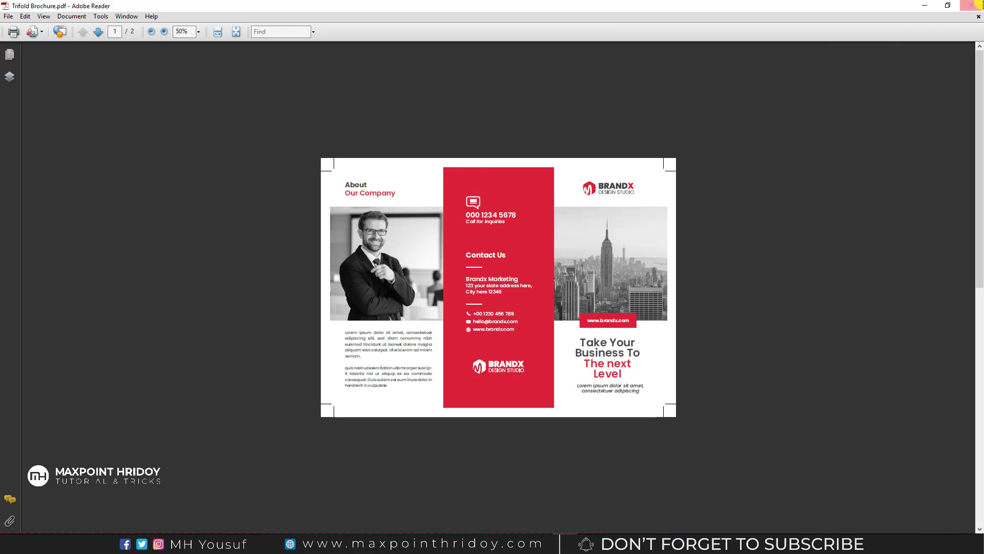
click(972, 5)
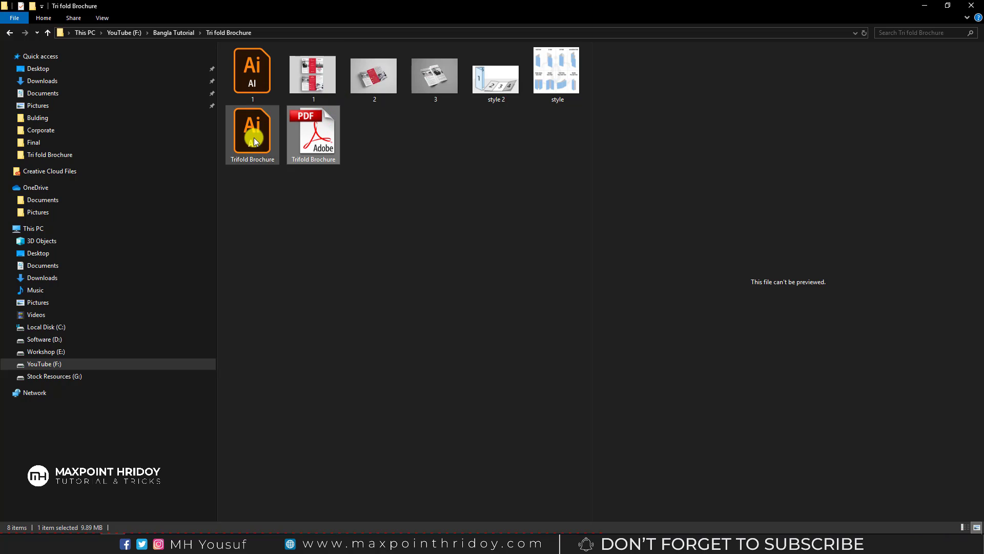
Step: Preview the saved Trifold Brochure Illustrator file, and view the brochure mockup images 1 and 2 in Photos
click(248, 136)
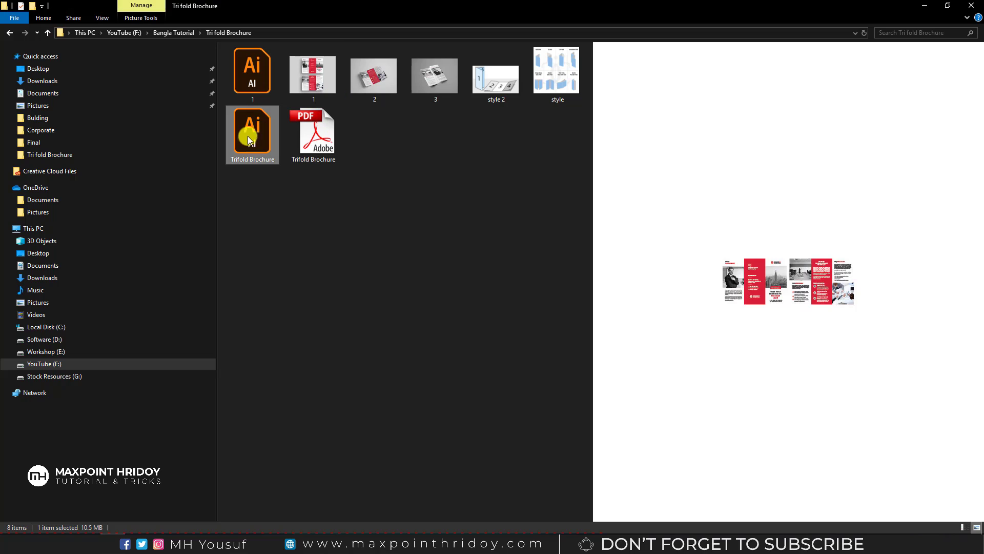
click(383, 213)
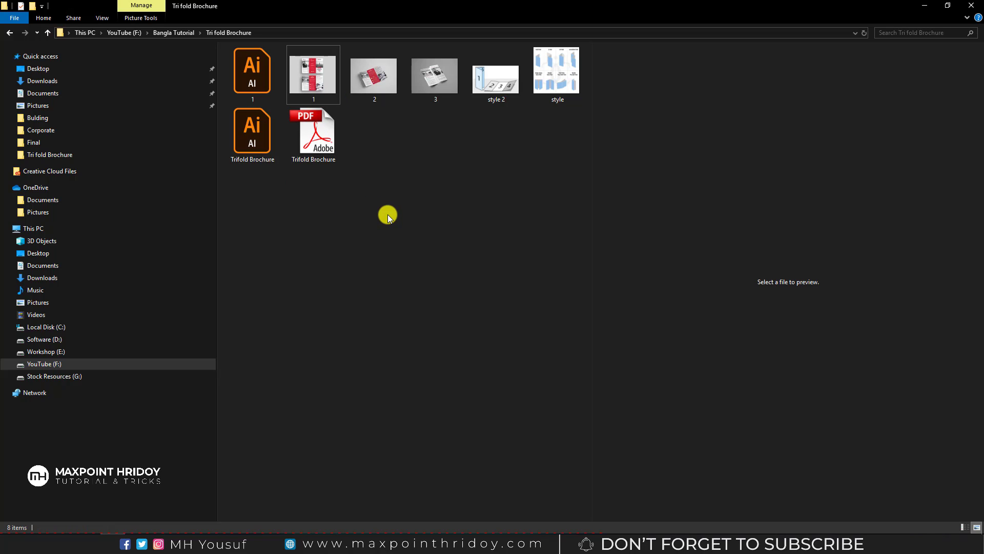
double_click(310, 74)
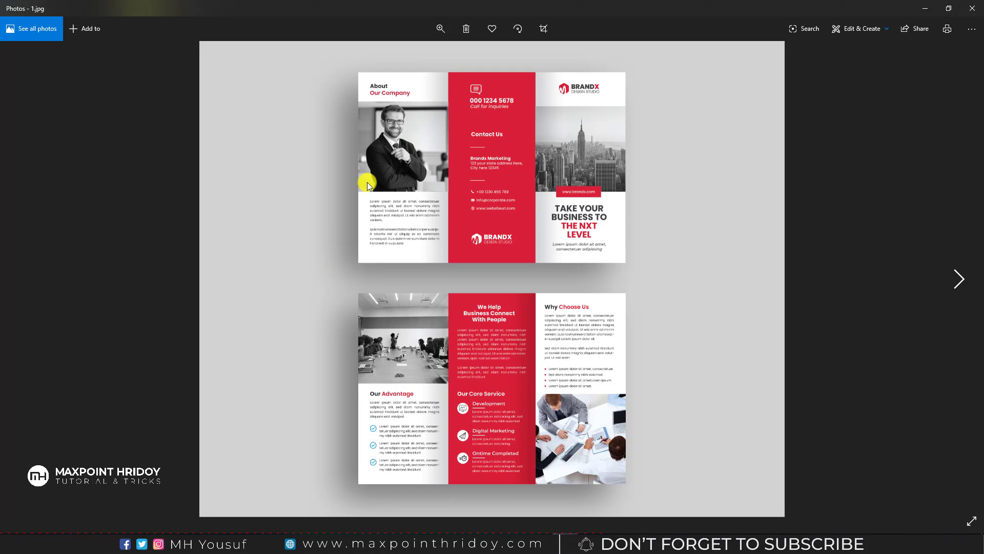
key(Right)
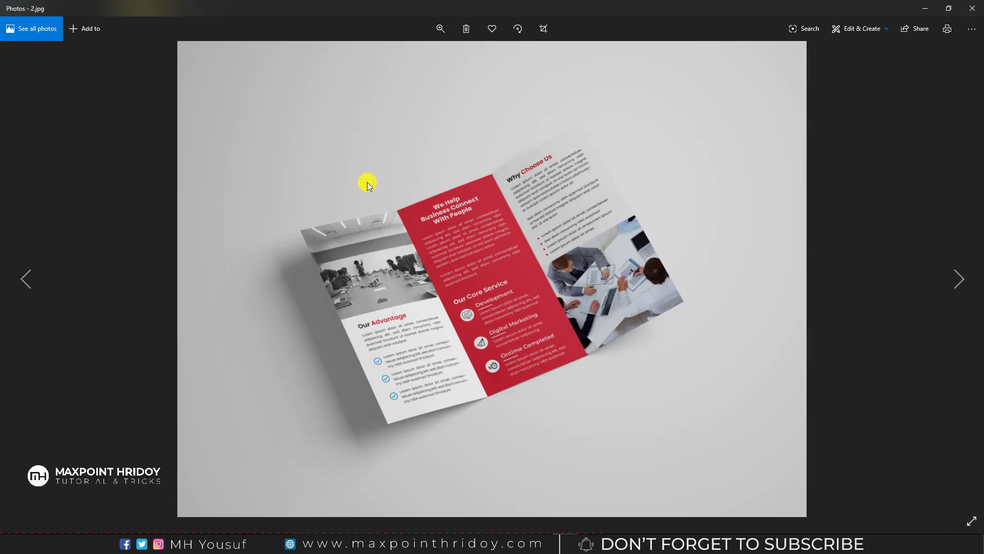